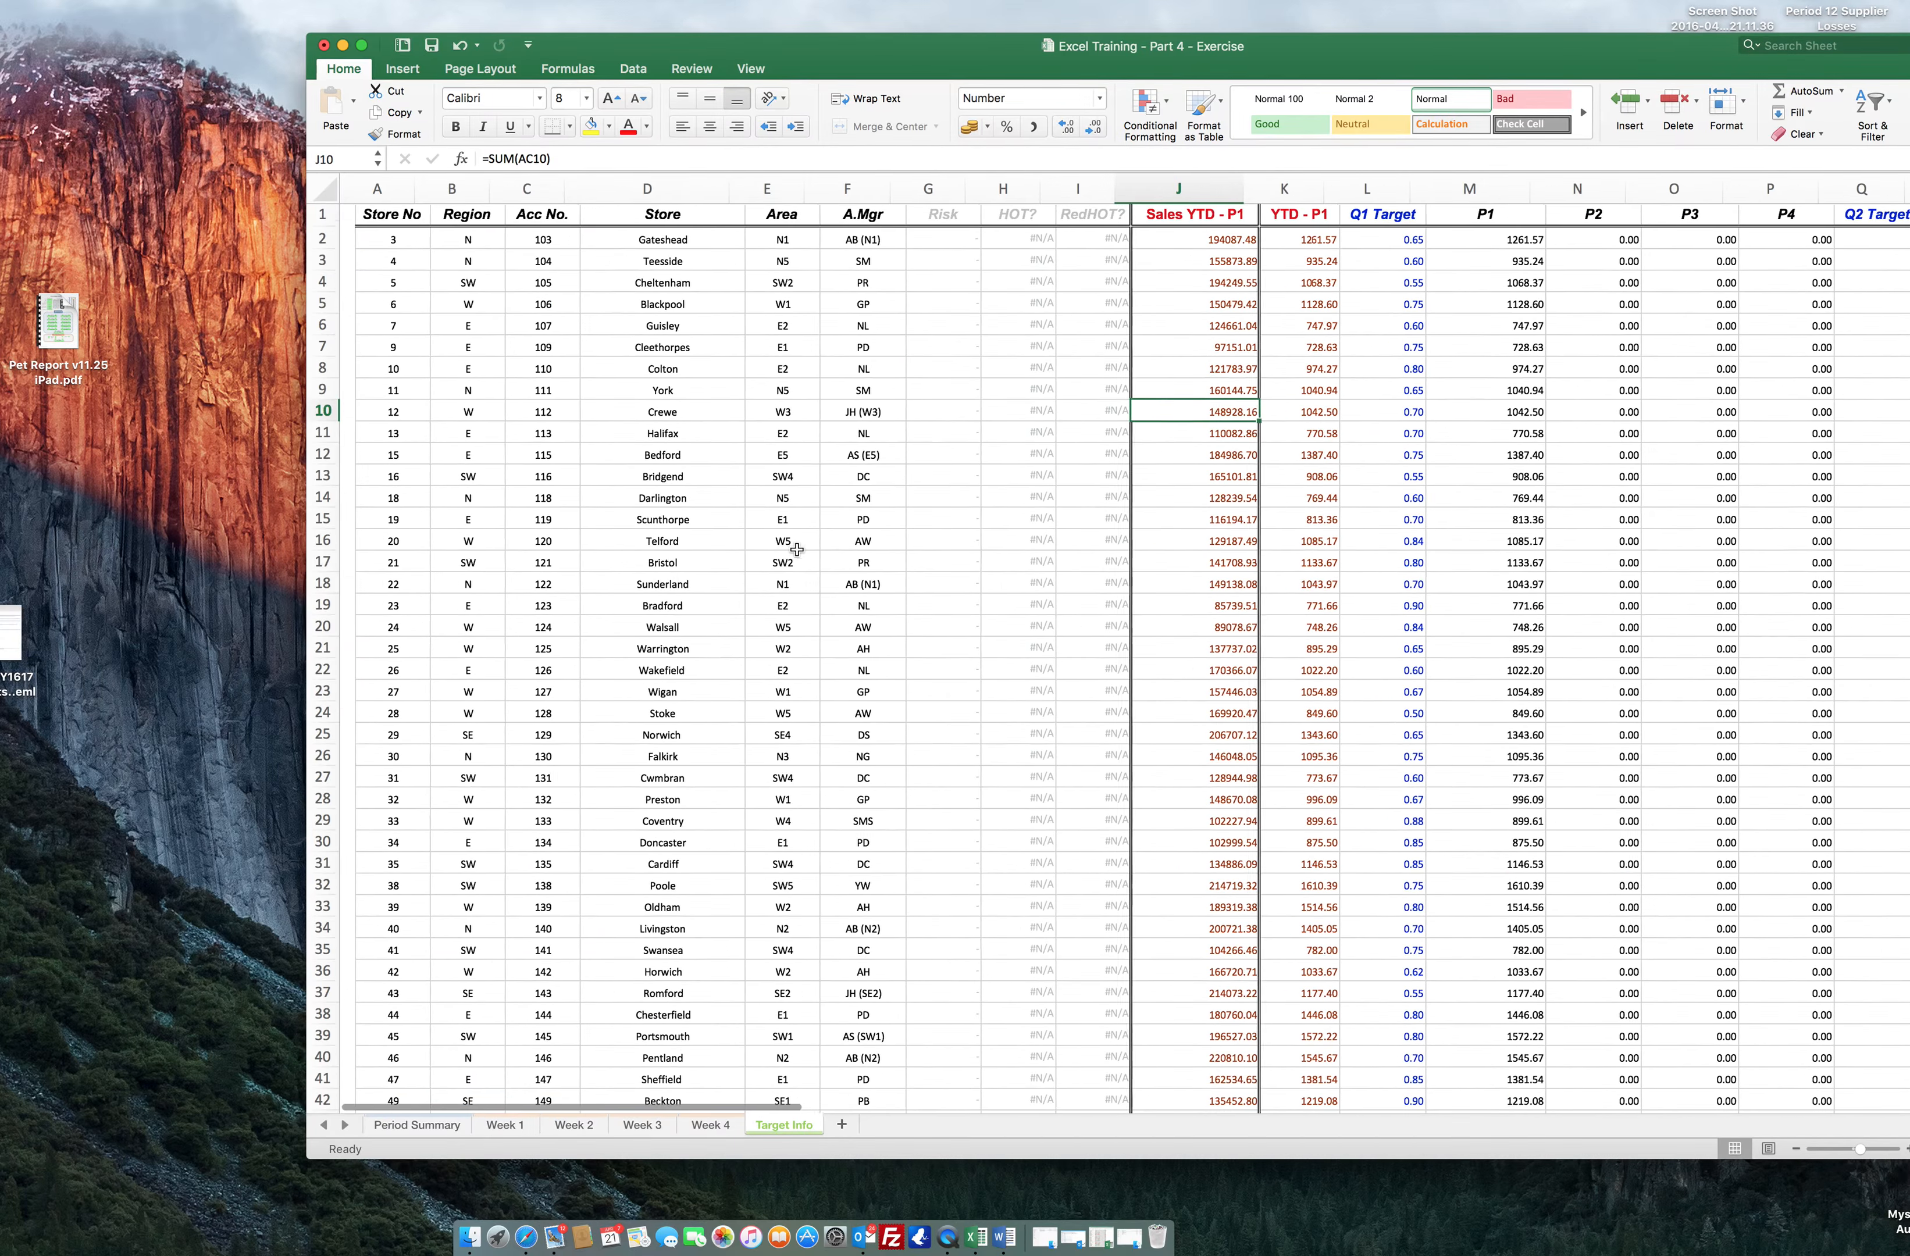
Go to the Period Summary sheet and select Chesterfield's Target Q1 cell, W2.
scroll(797, 549, left, 10)
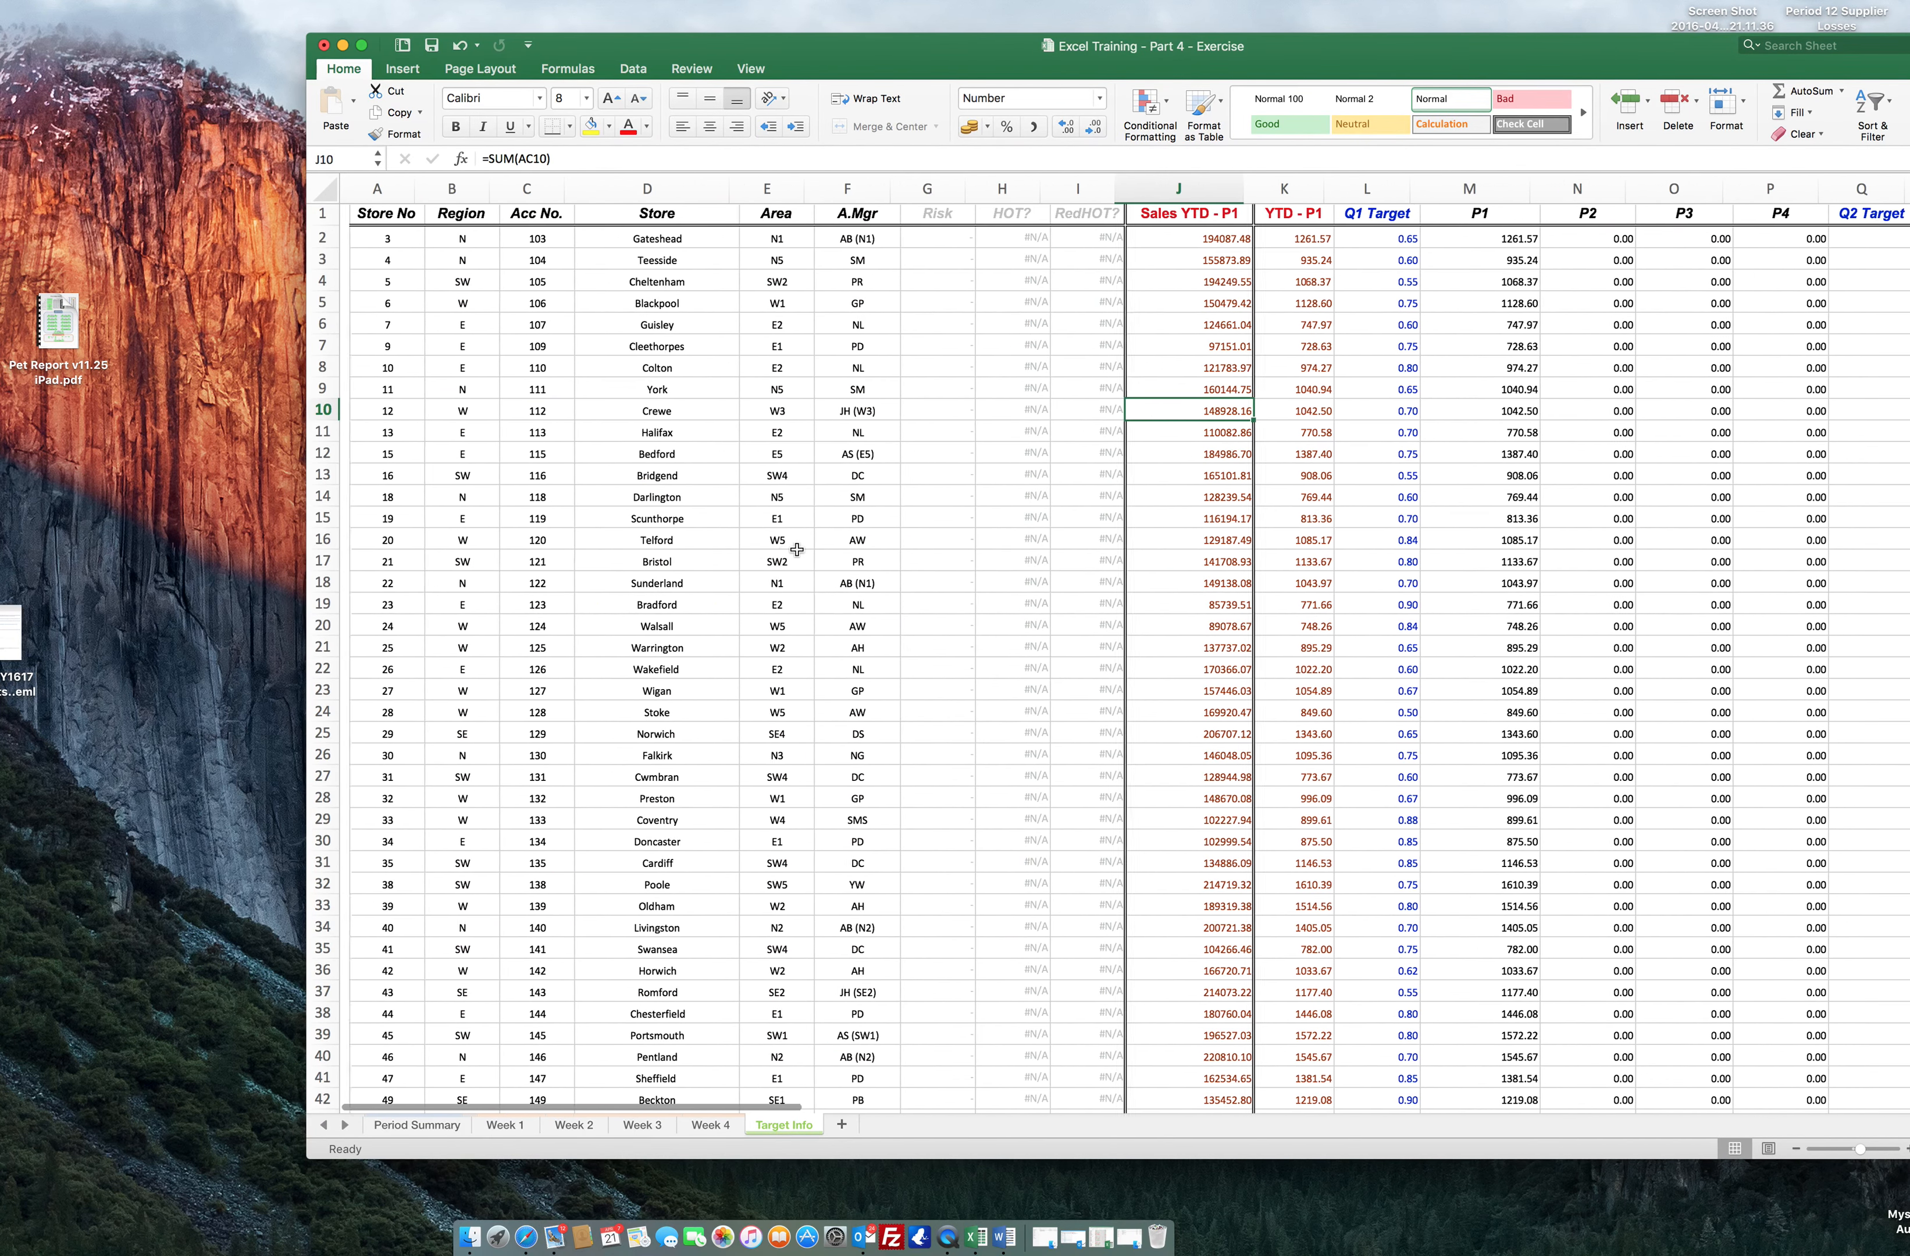
click(395, 1125)
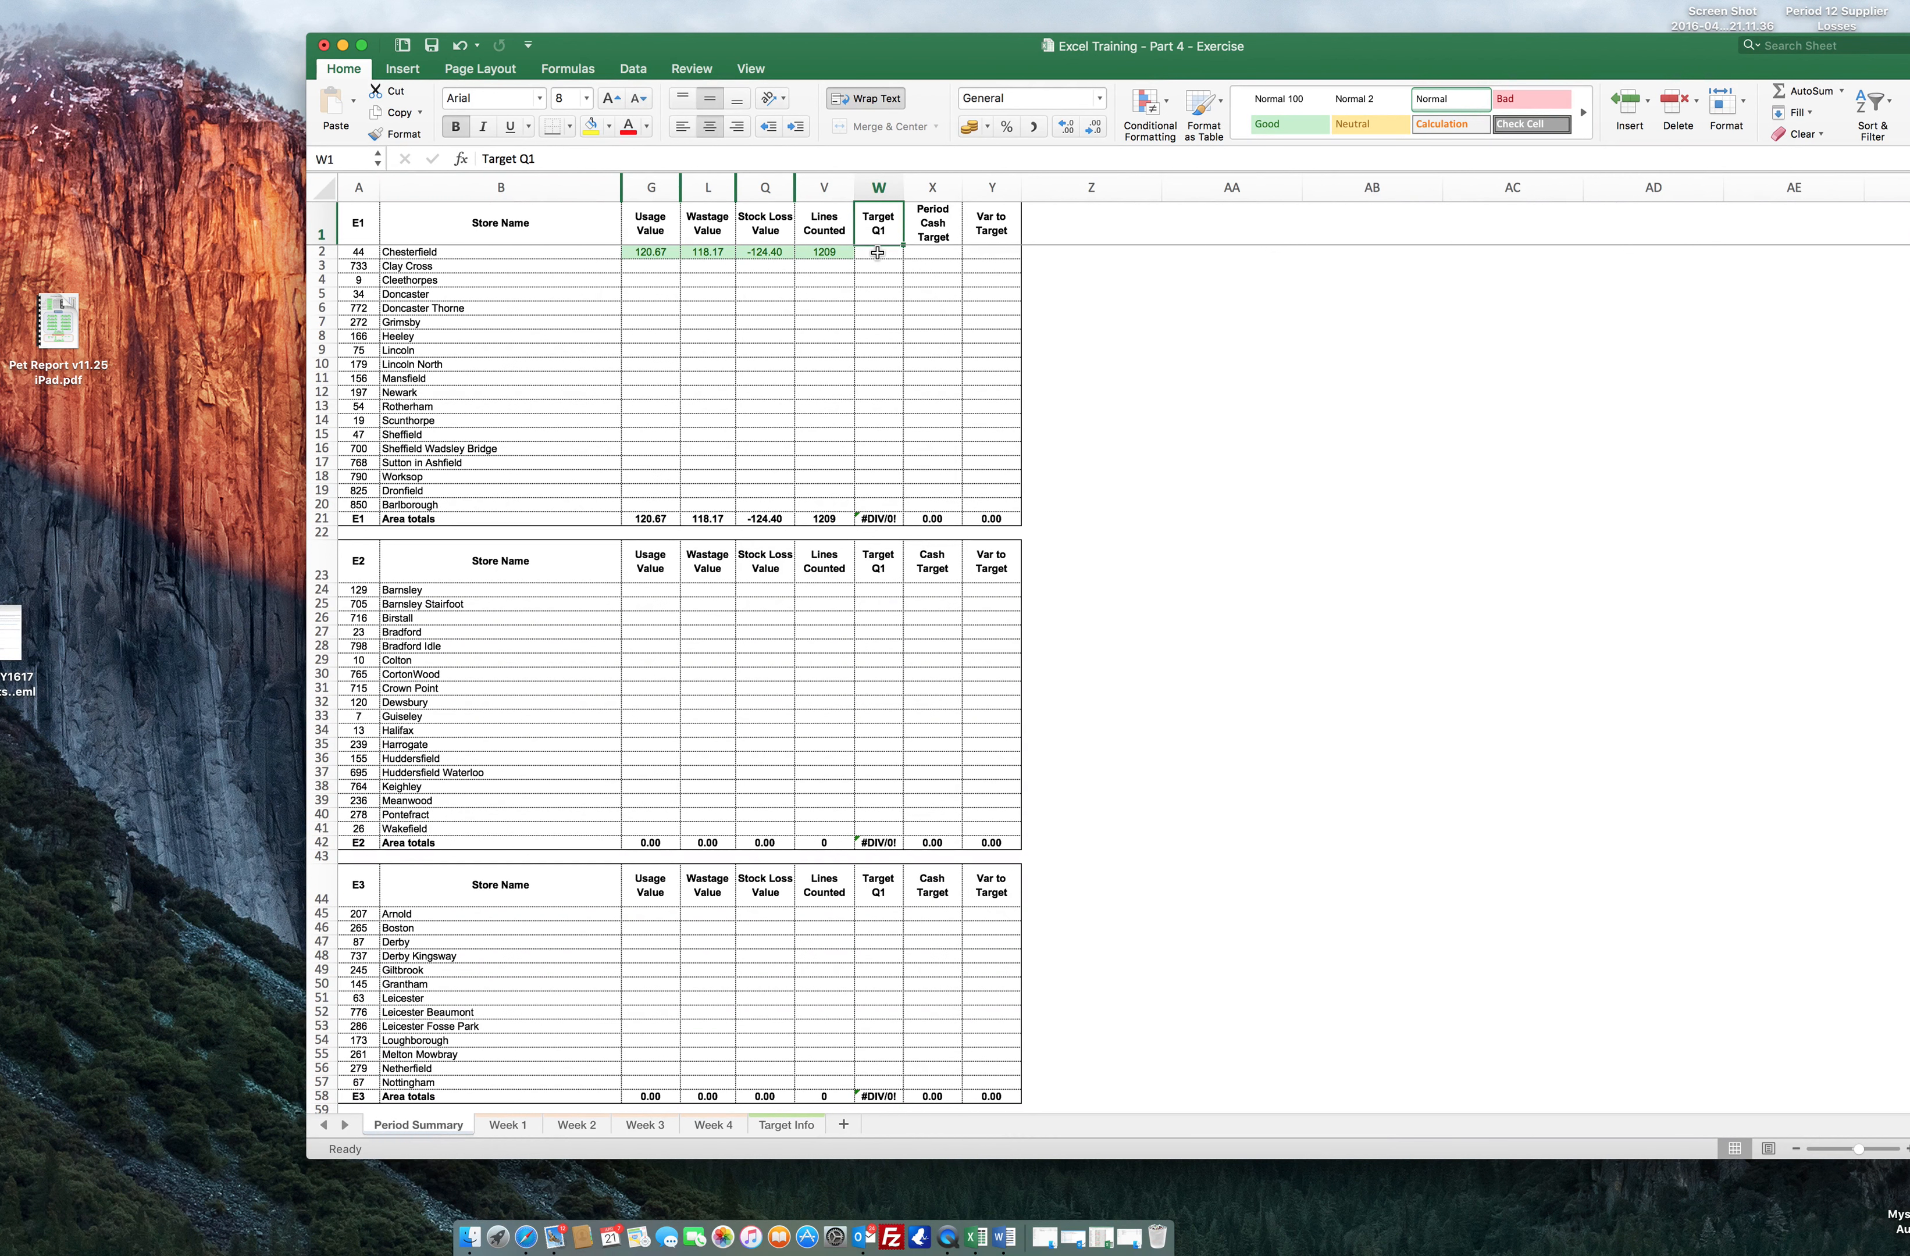
click(930, 242)
click(926, 254)
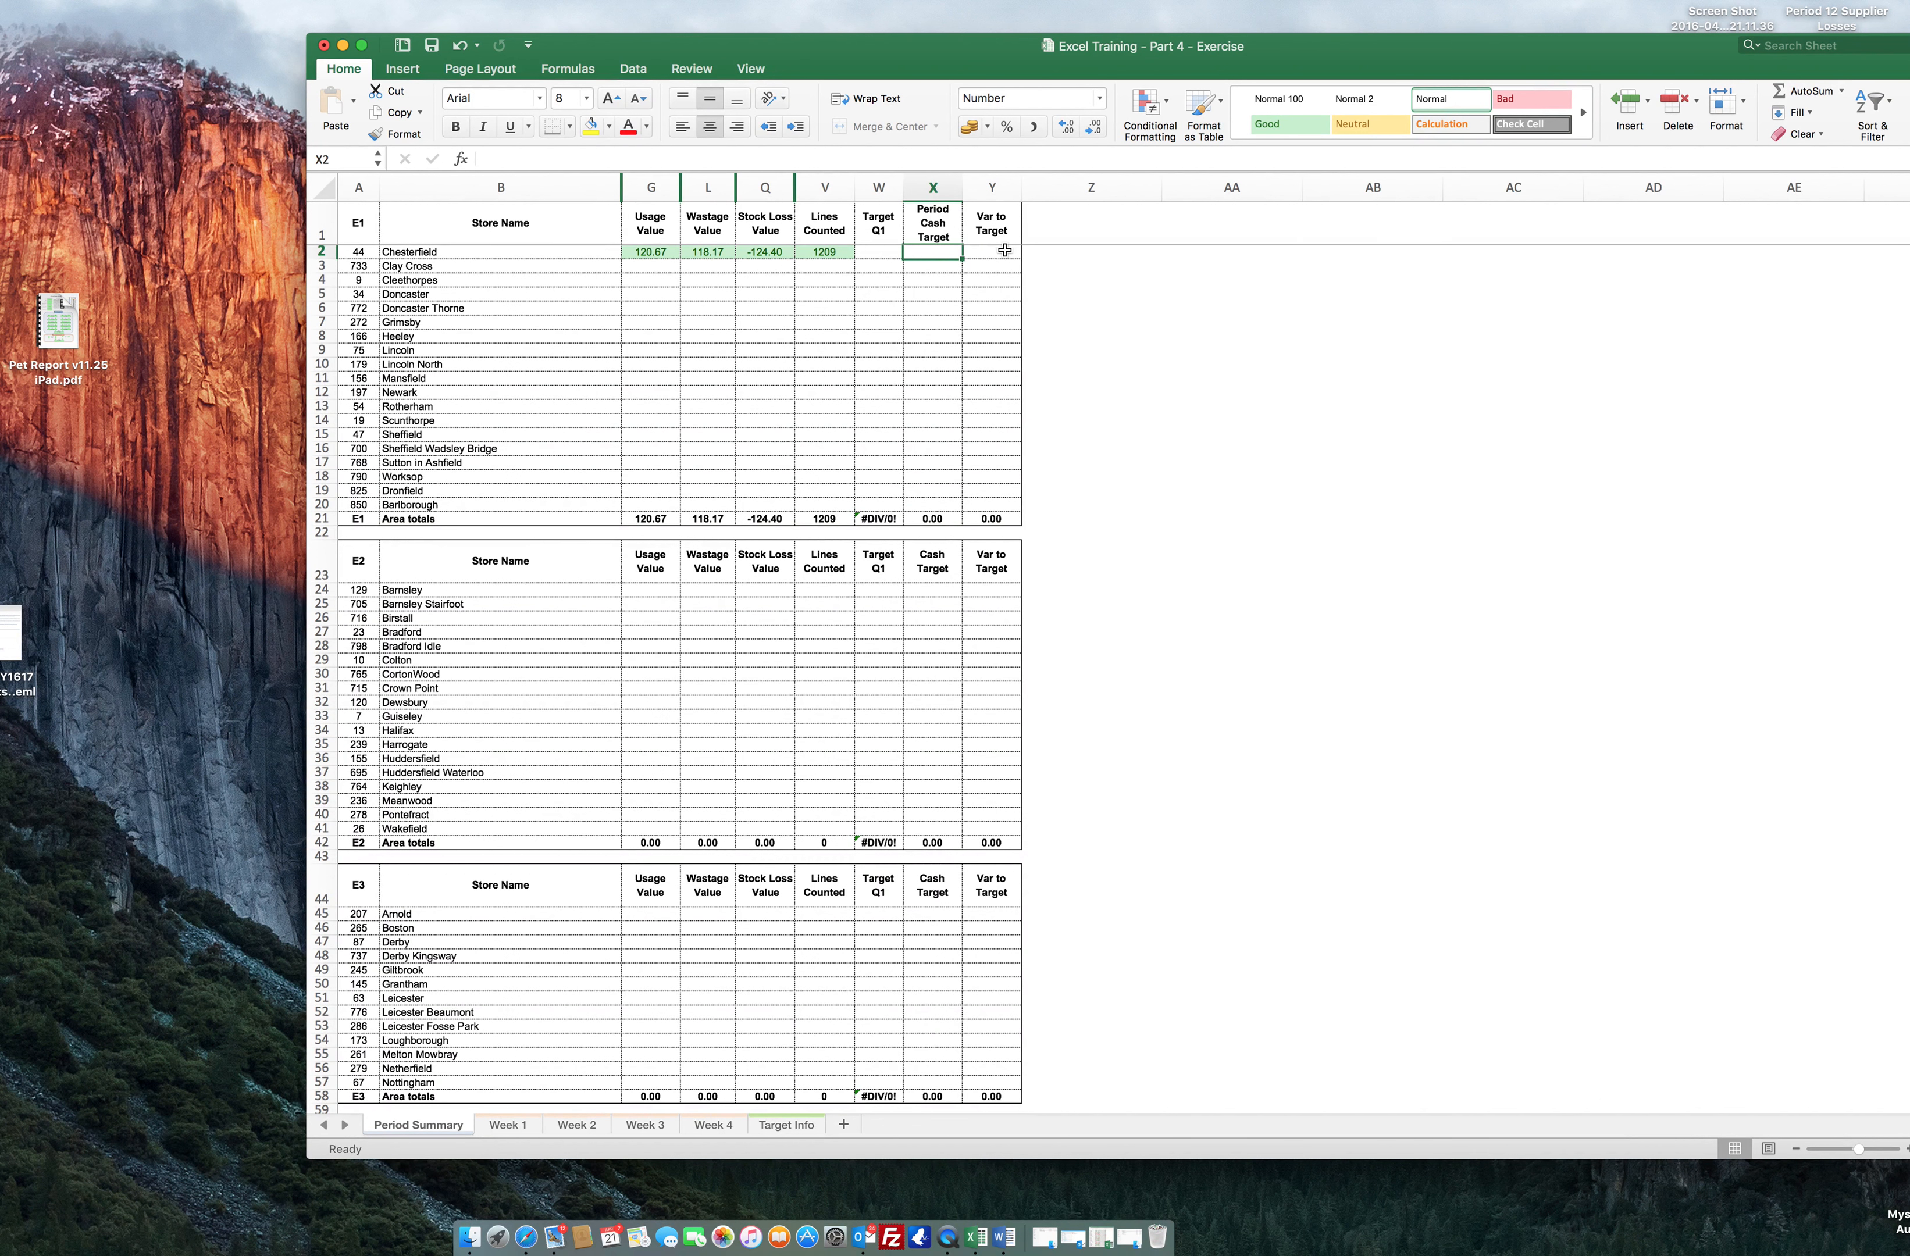
key(Left)
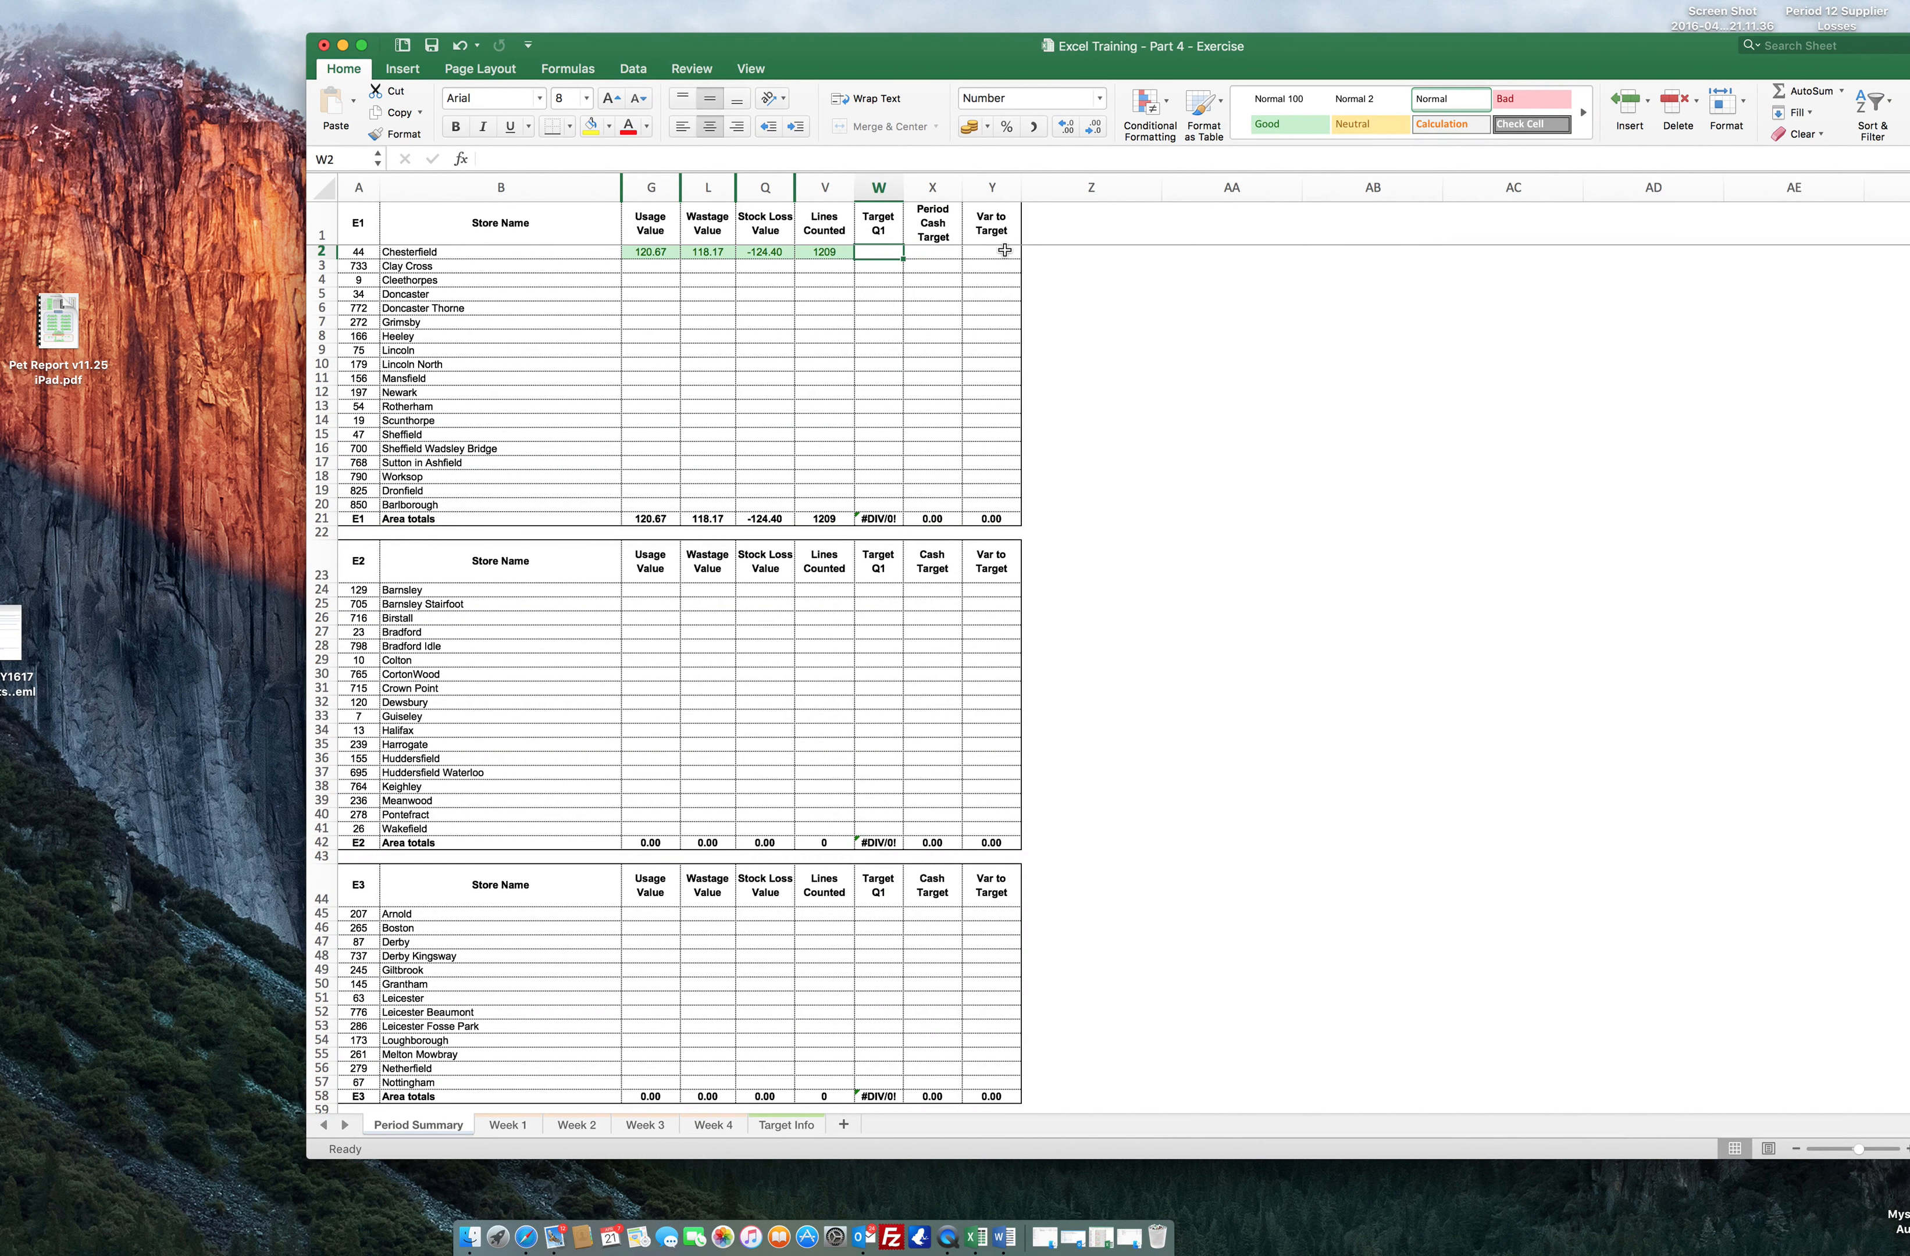
Start a VLOOKUP formula in W2 using Chesterfield's store number in A2 as the lookup value.
text(=)
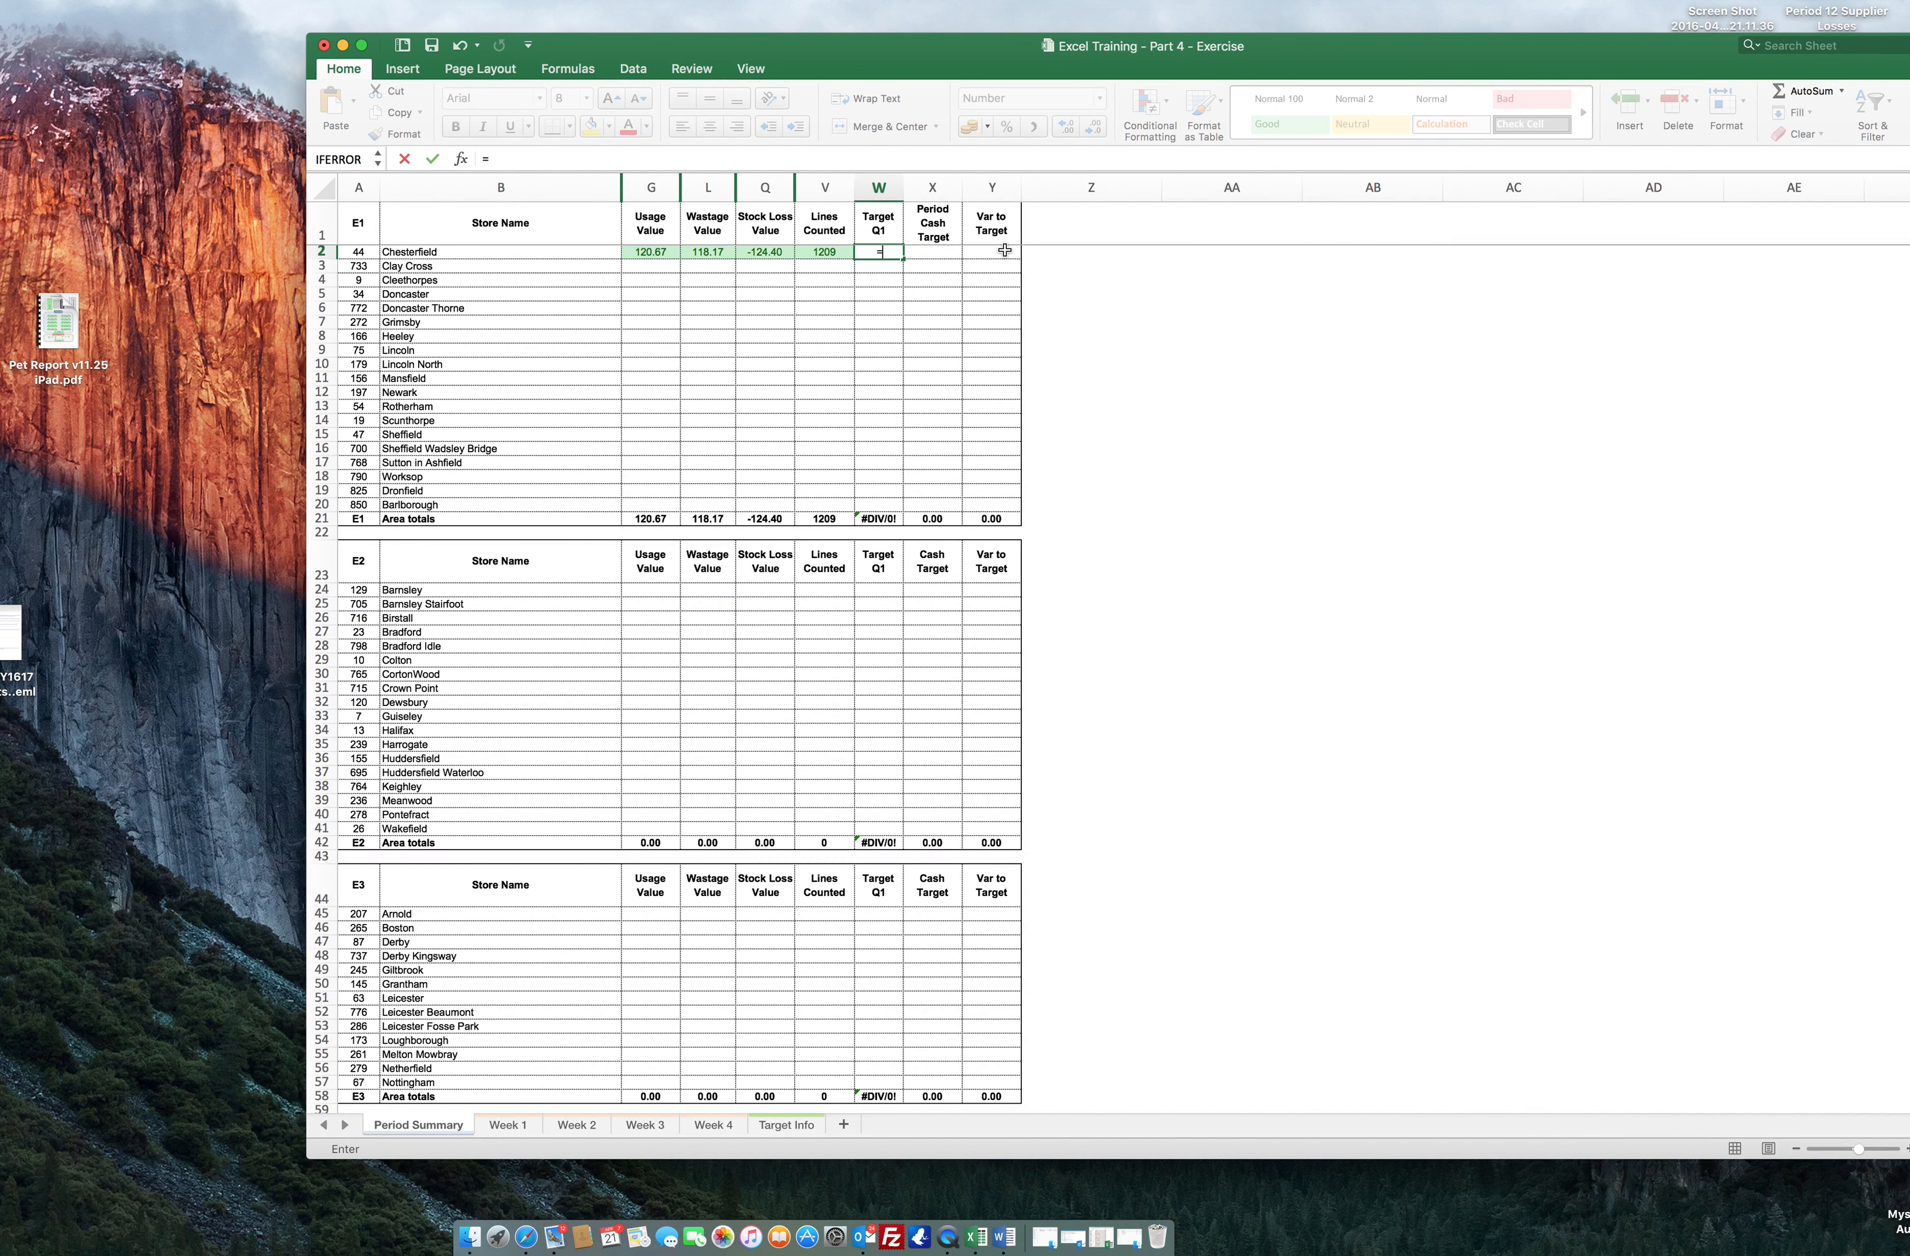
text(vlookup)
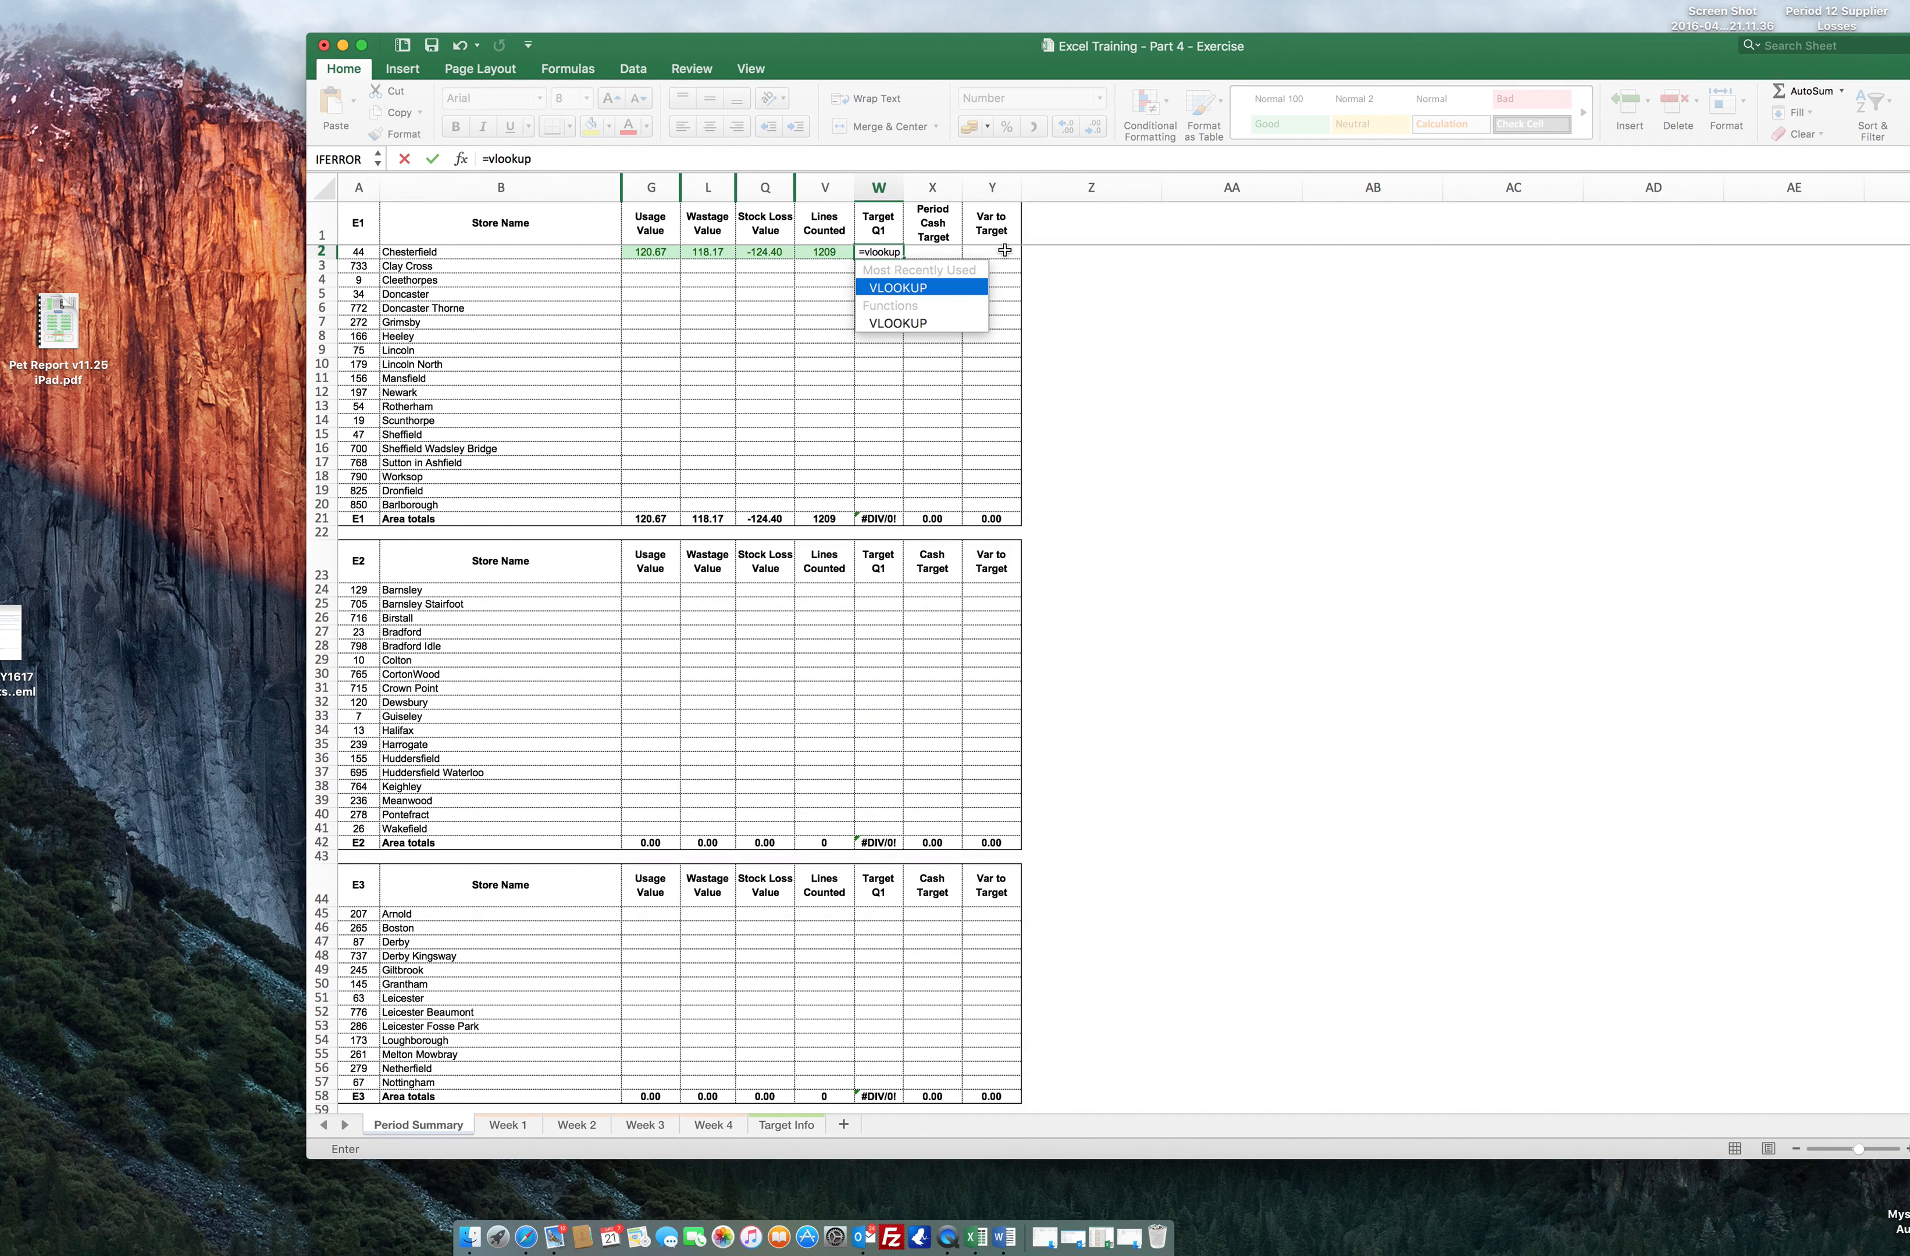
text(()
click(355, 252)
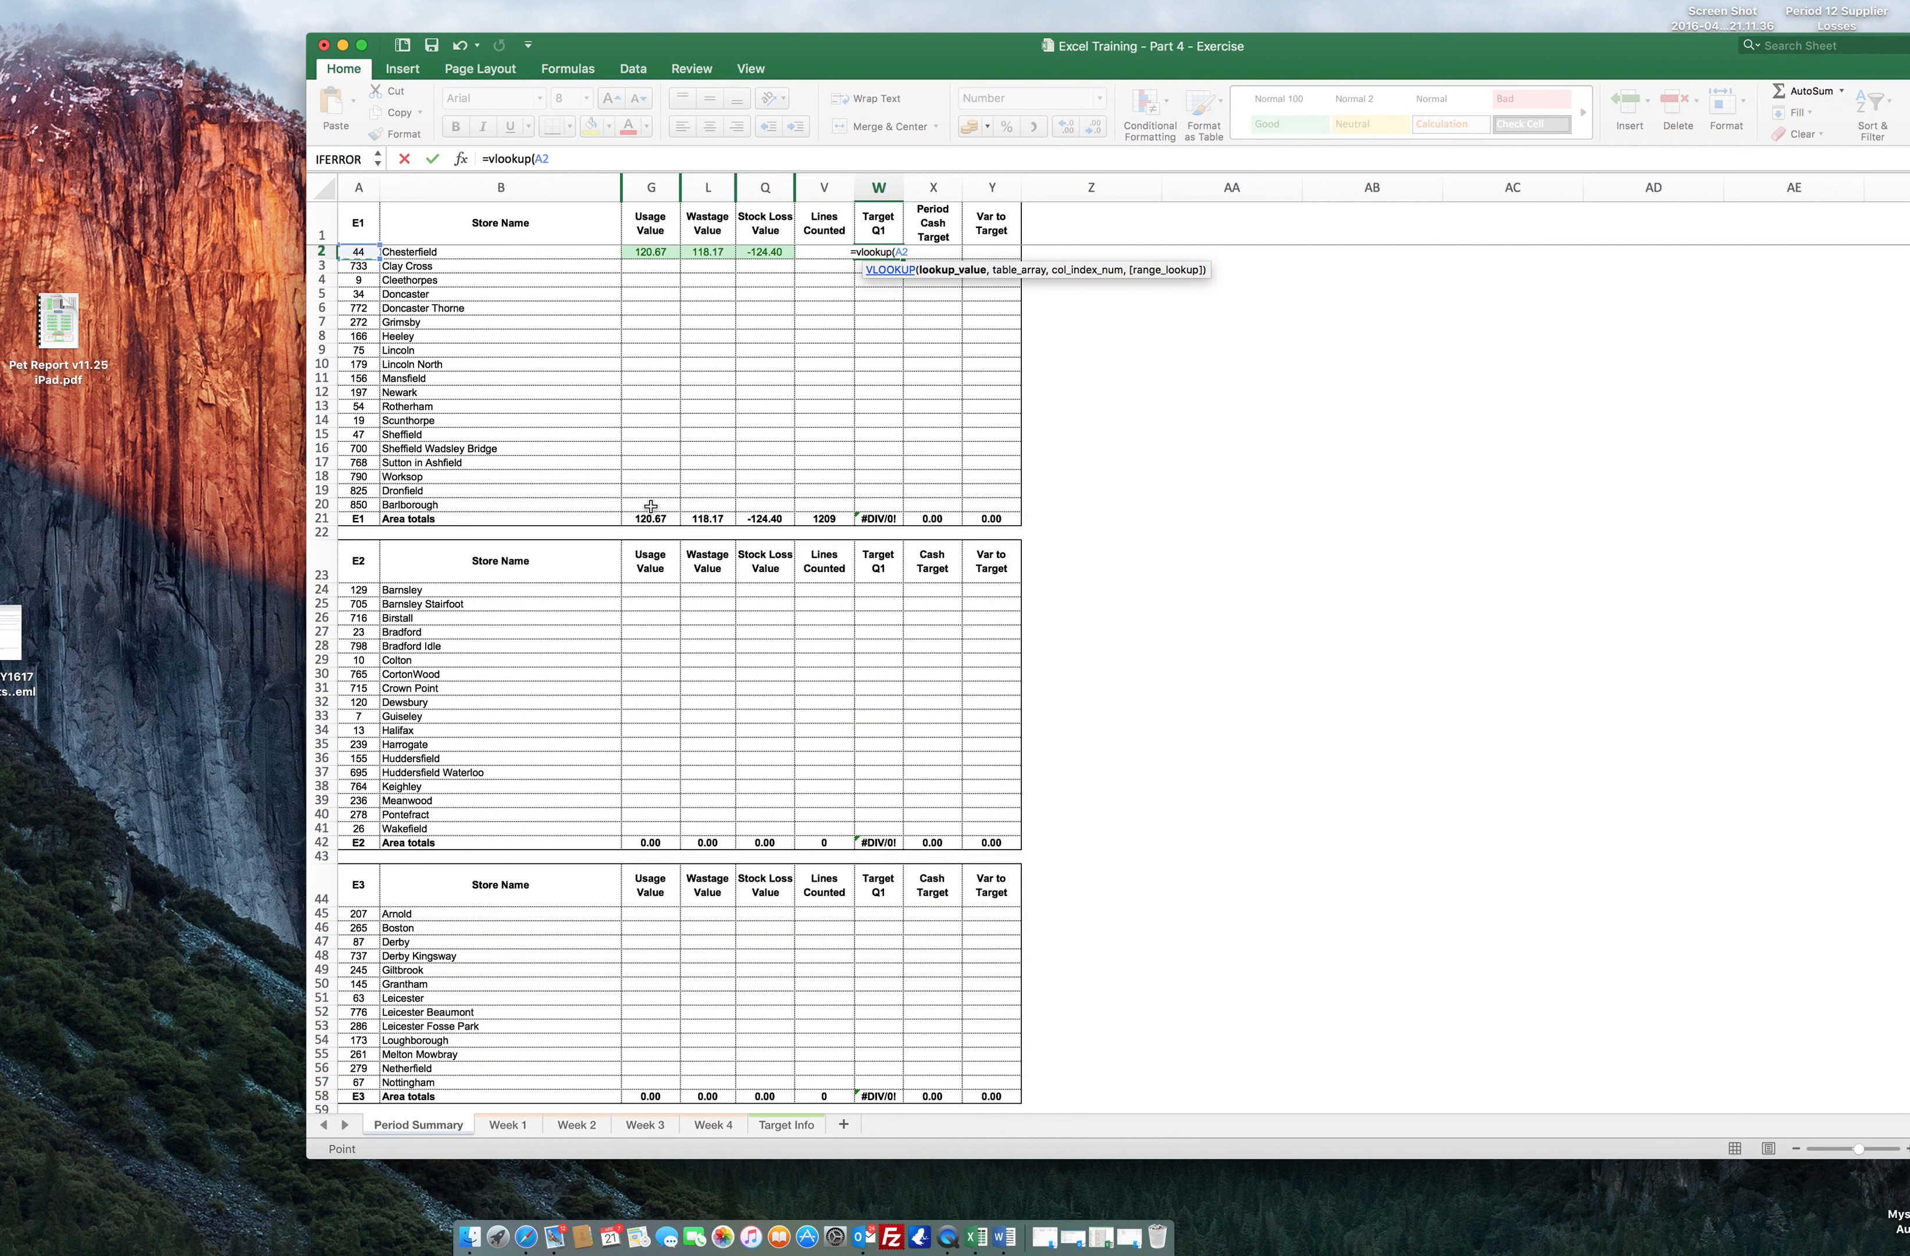
text(,)
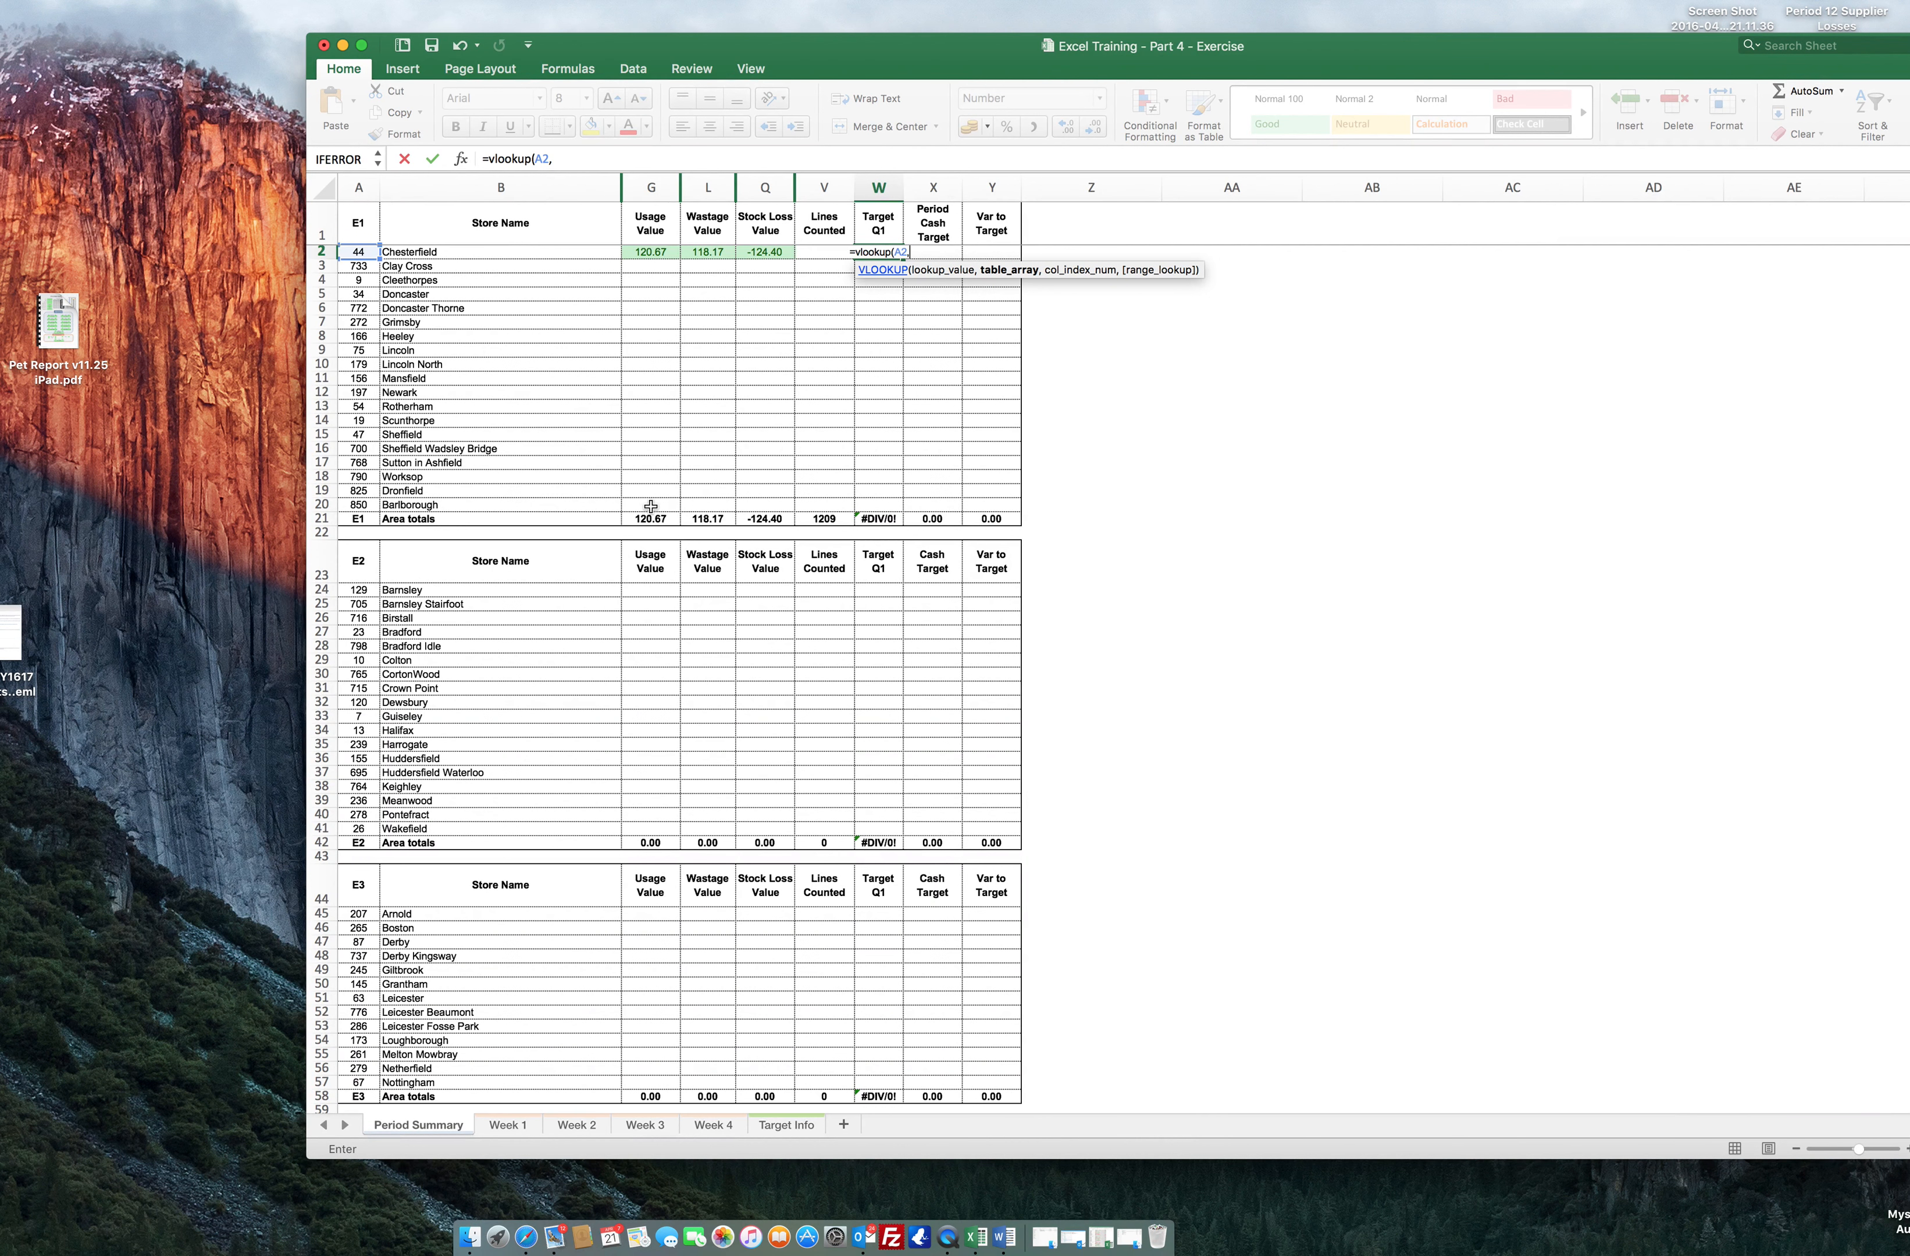
Try to set the VLOOKUP's table array by selecting the store data on the Target Info sheet, giving A1:AL5.
click(782, 1125)
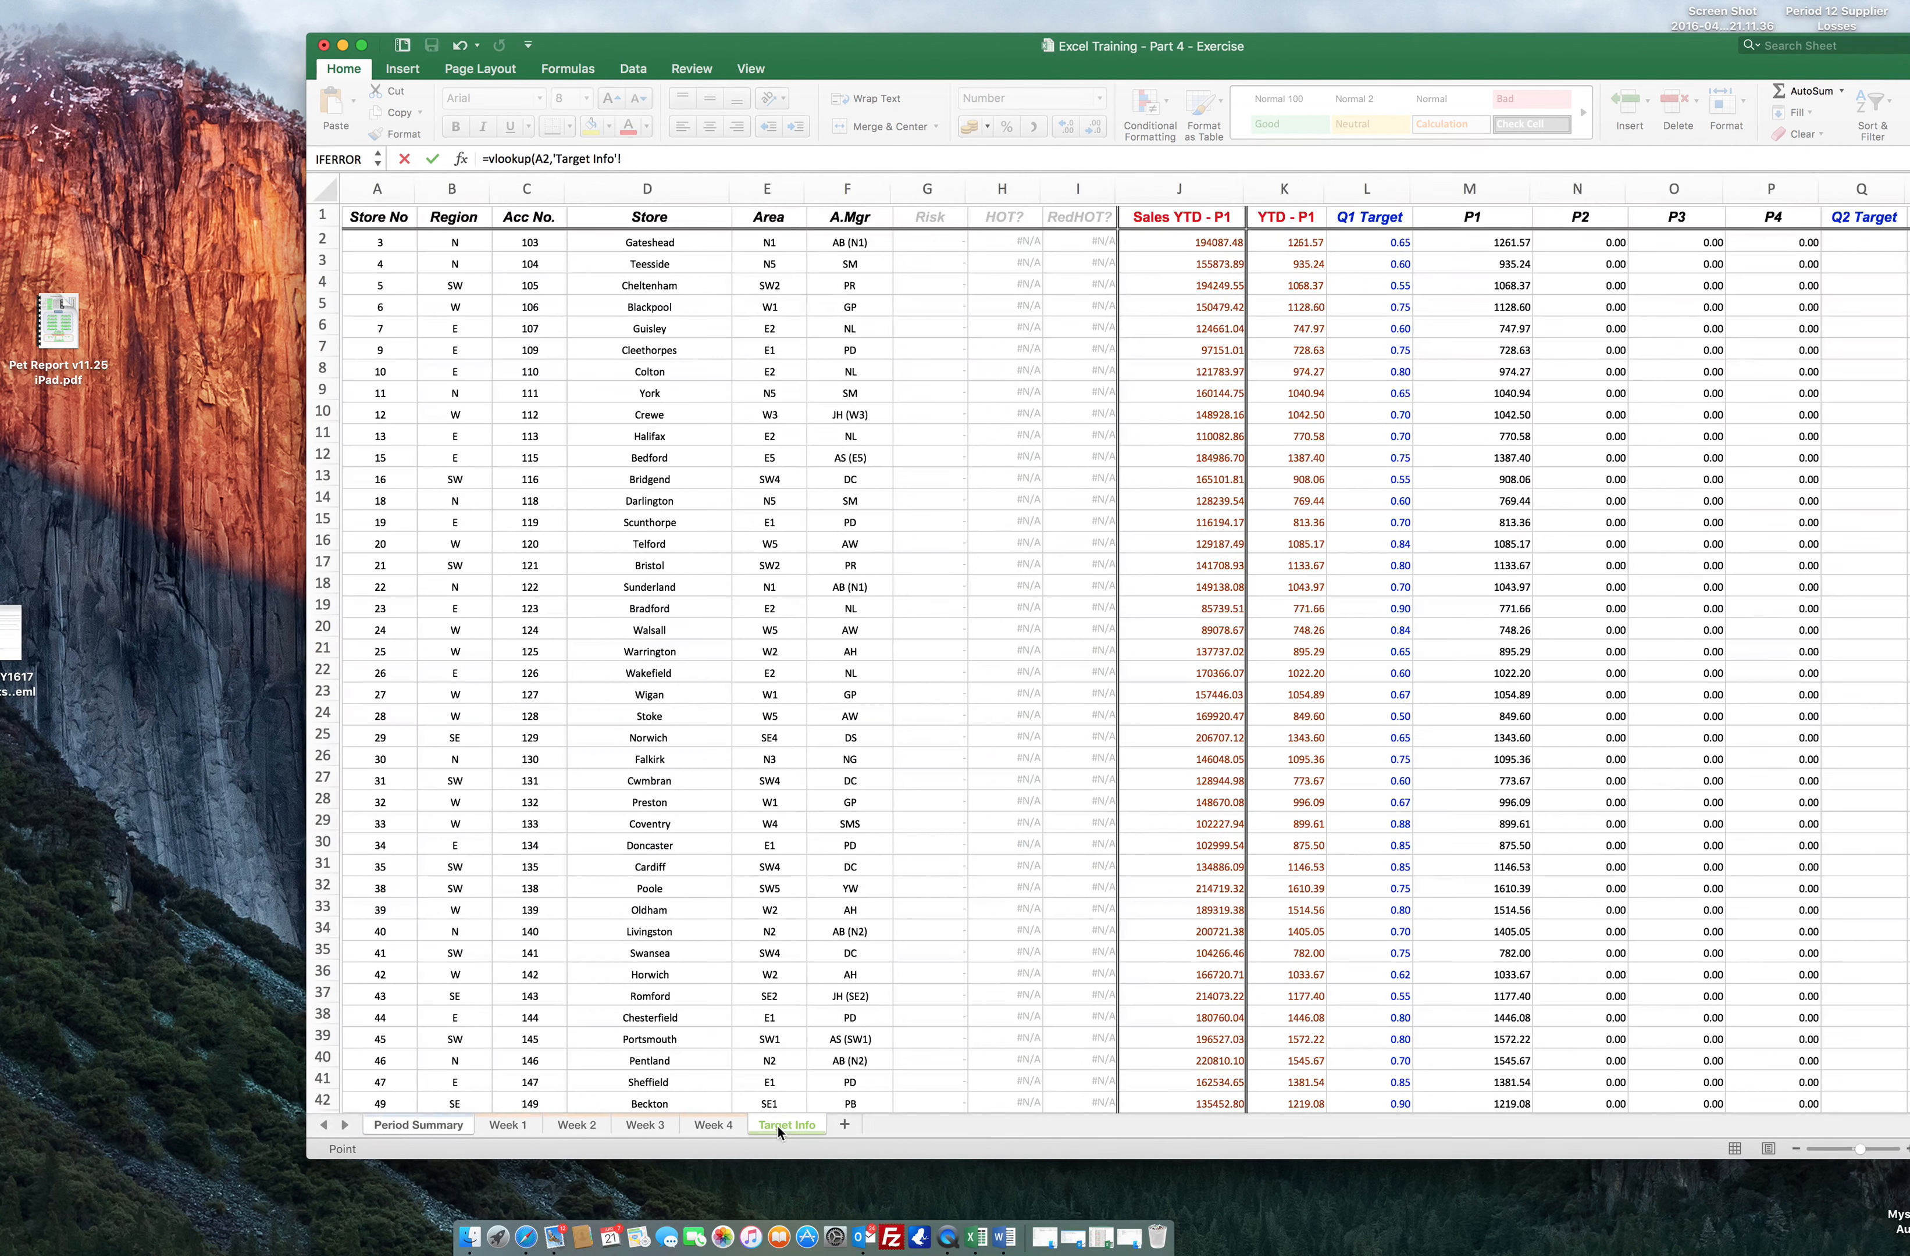
drag(385, 214, 546, 278)
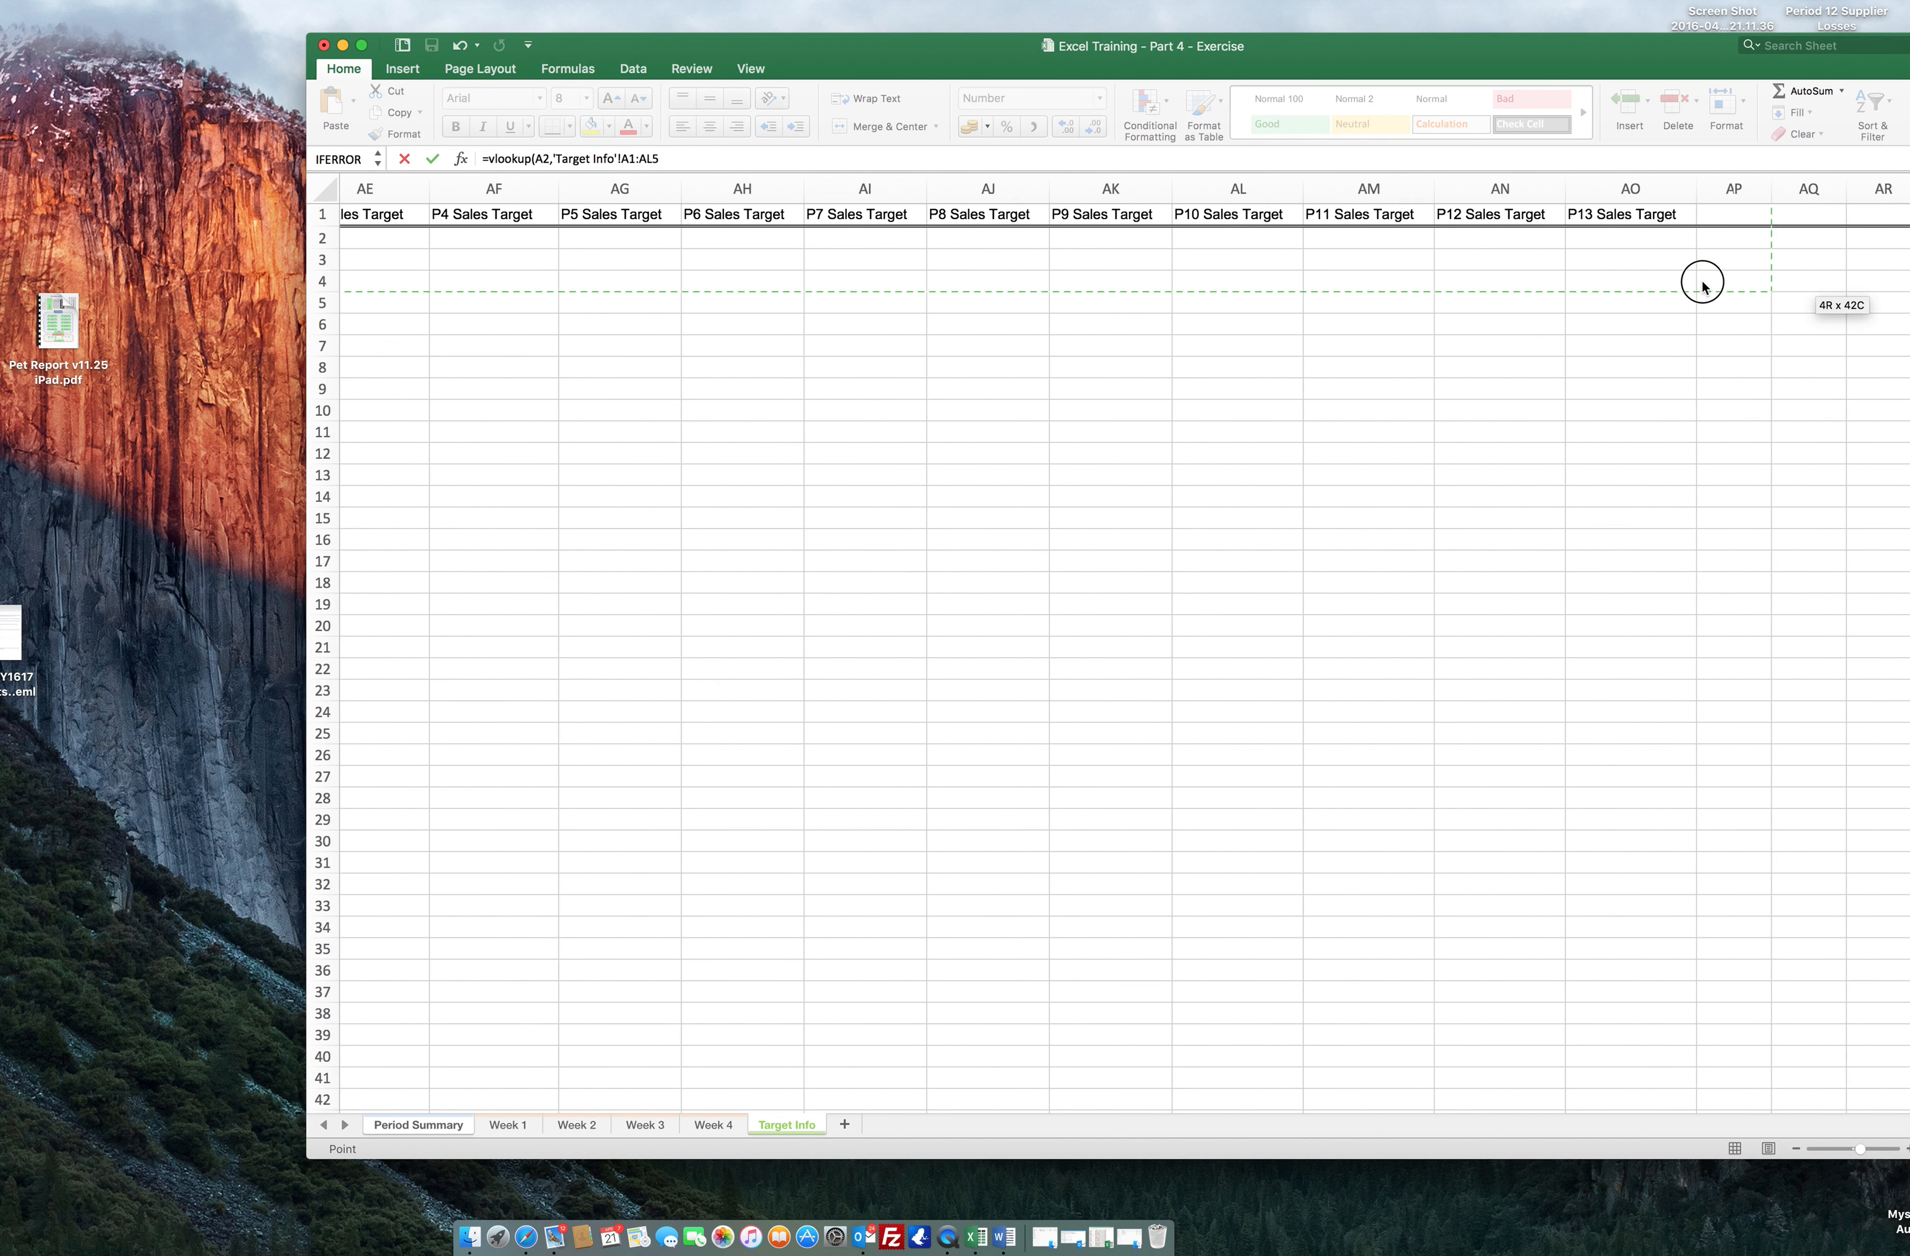
drag(1695, 633, 1684, 1029)
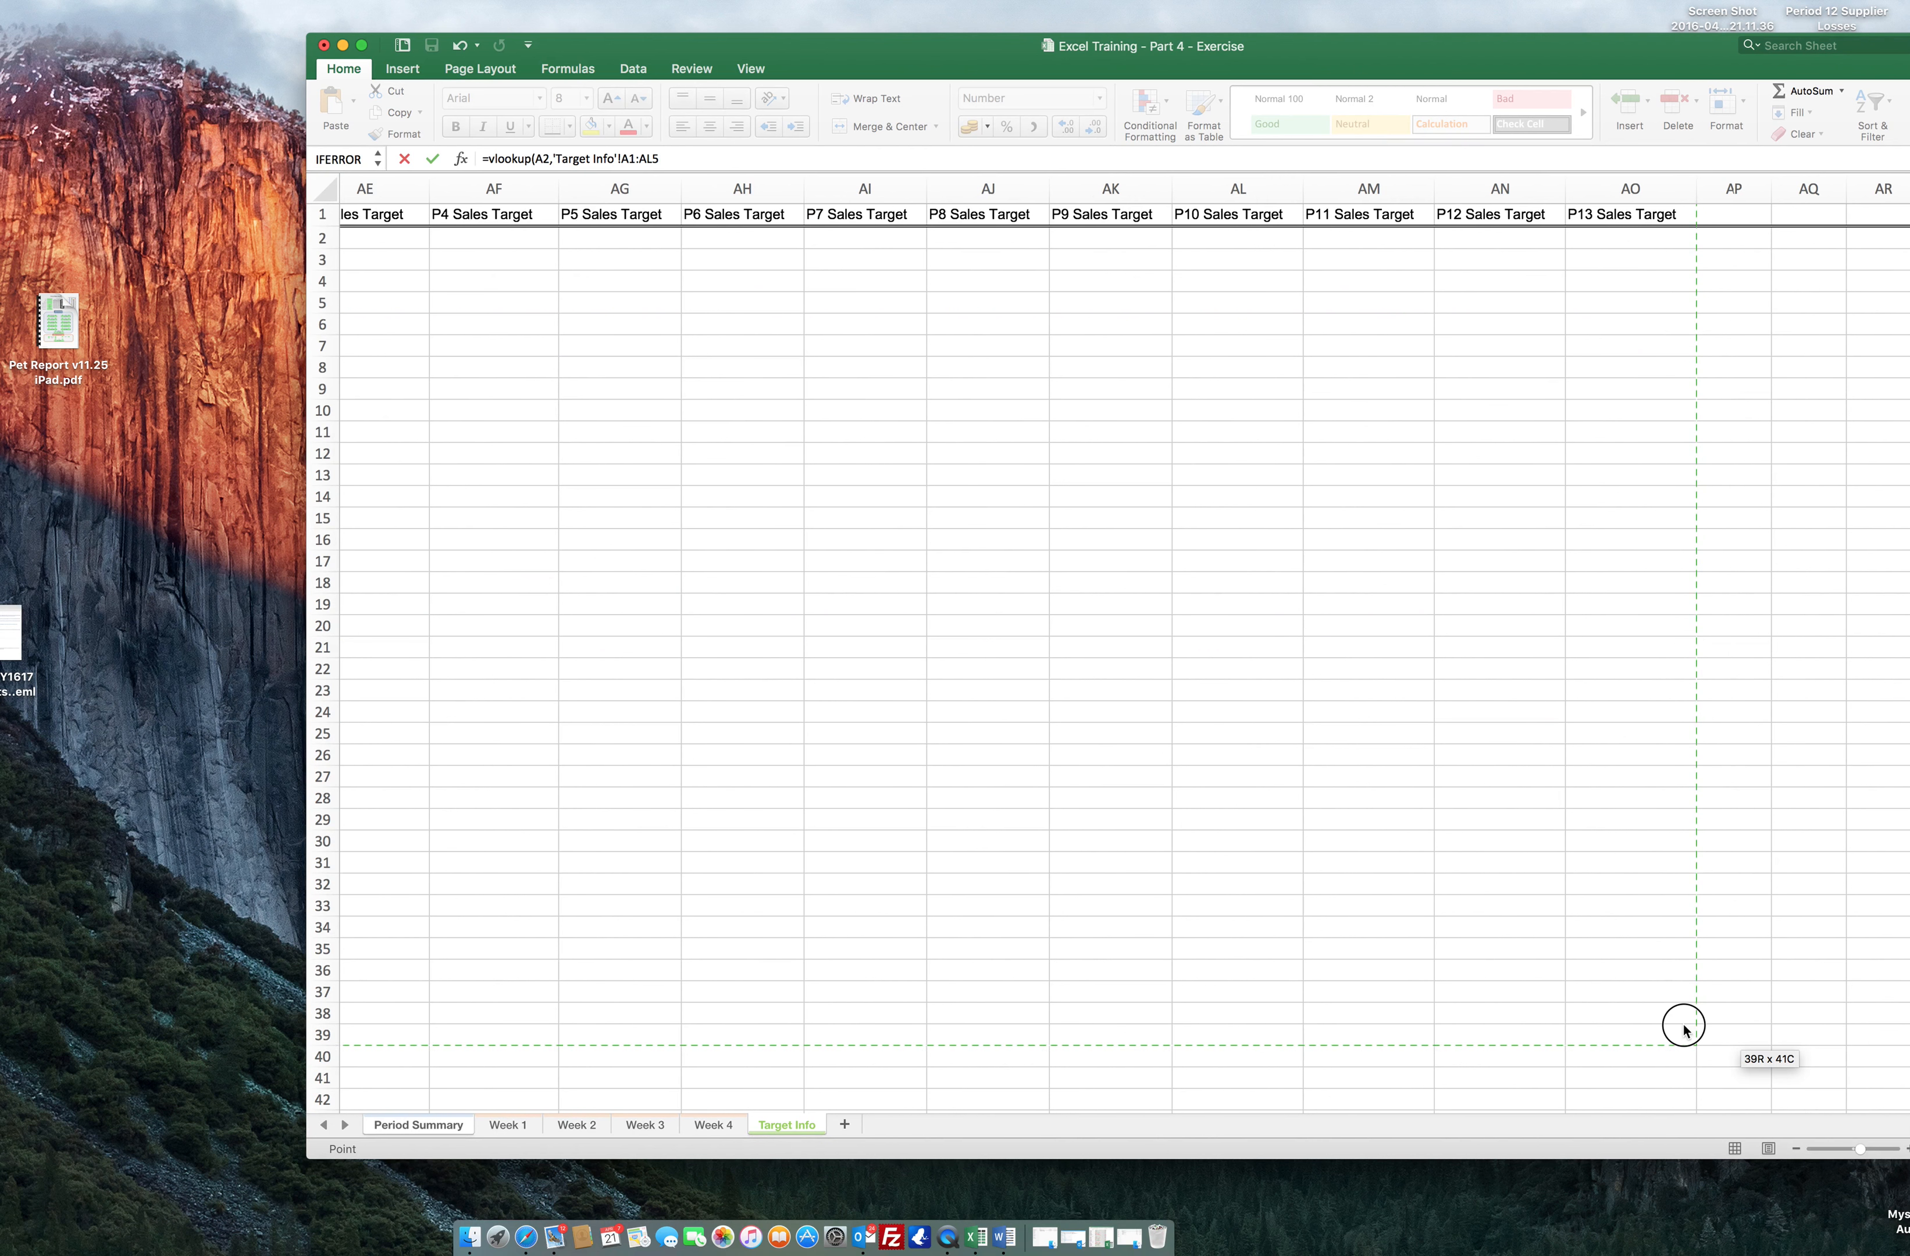
drag(1692, 1116, 1771, 1119)
drag(1719, 1252, 1692, 1087)
drag(1474, 1108, 622, 1193)
scroll(503, 581, up, 10)
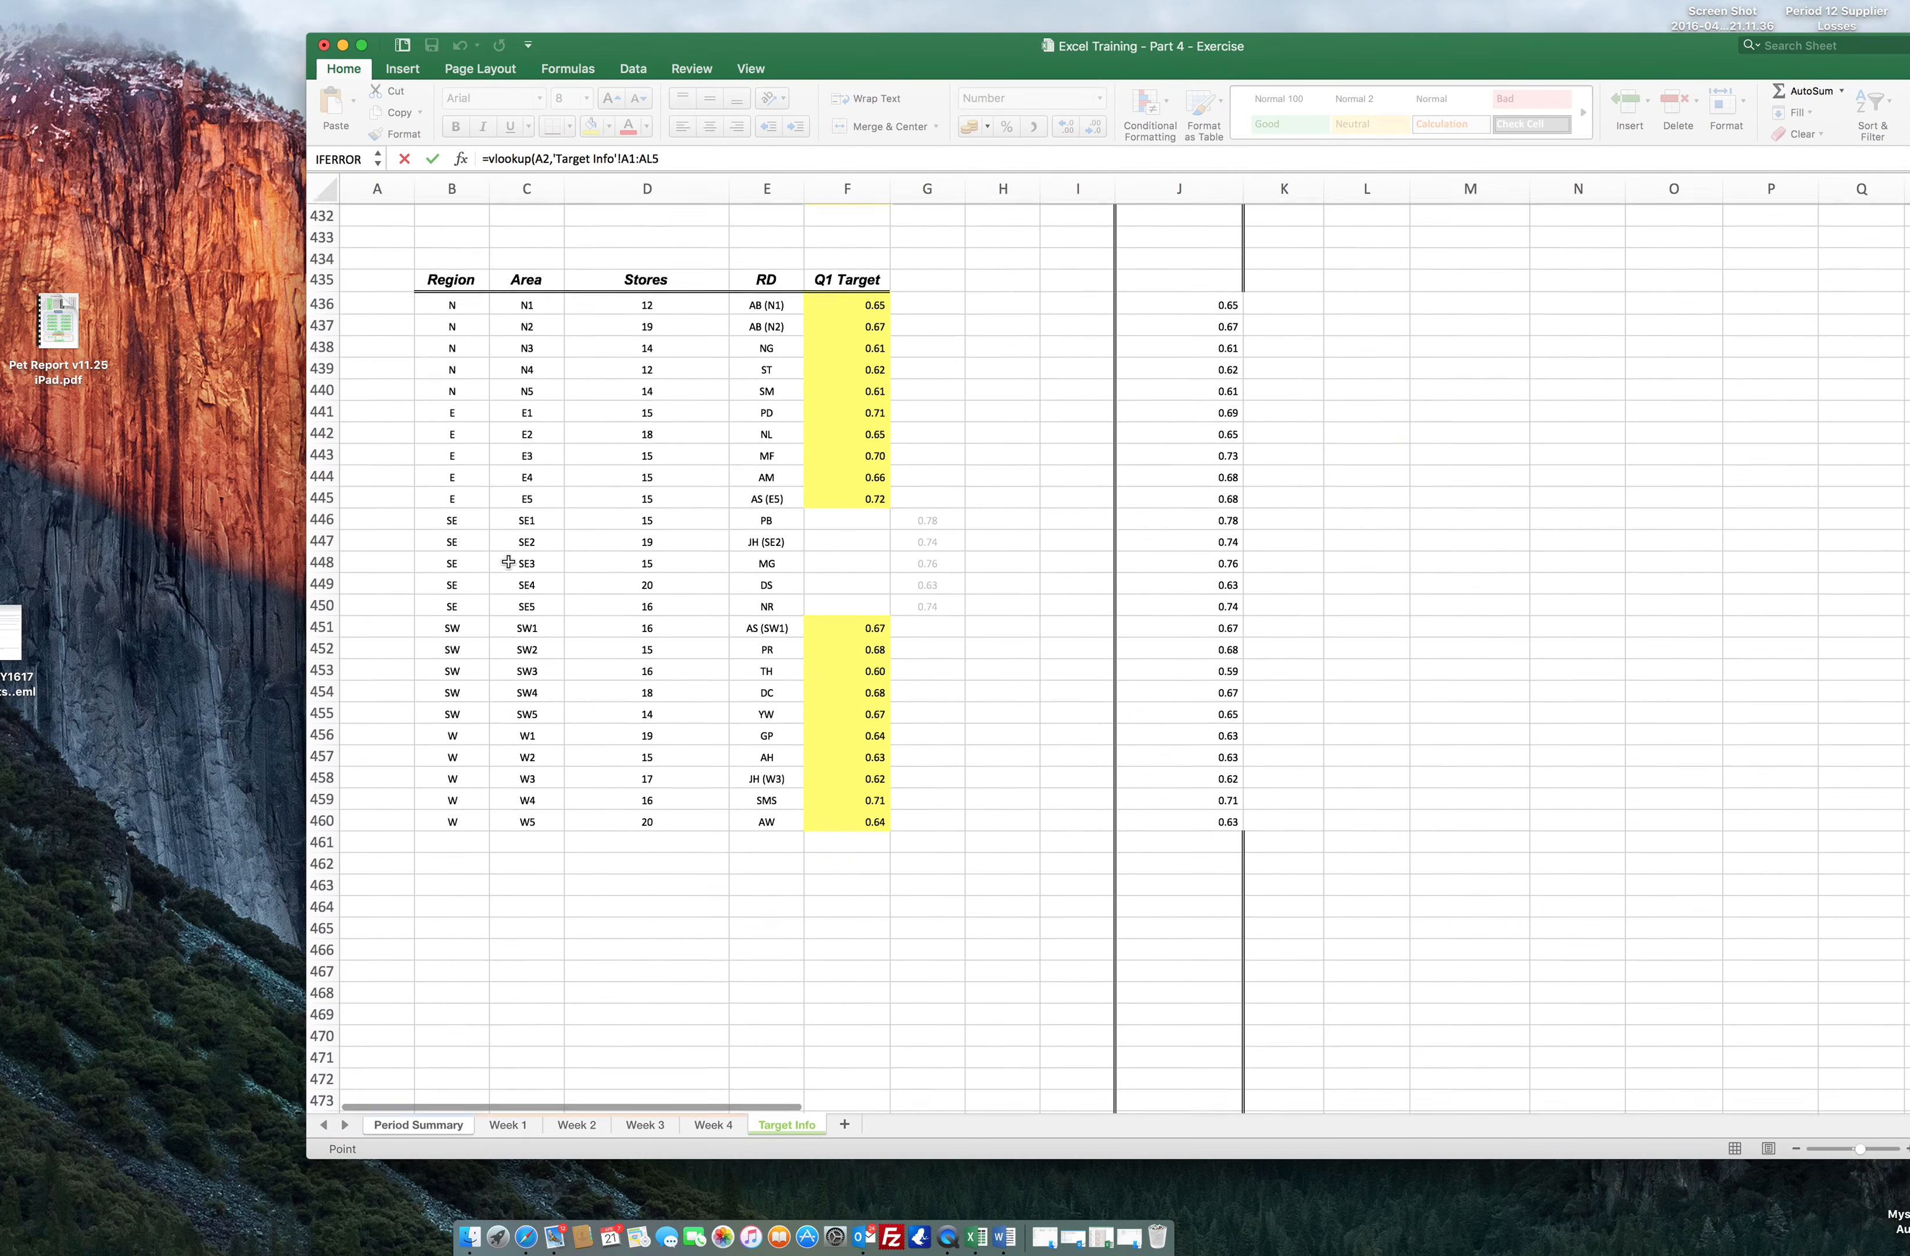
scroll(508, 562, up, 10)
scroll(504, 540, up, 20)
scroll(504, 512, up, 20)
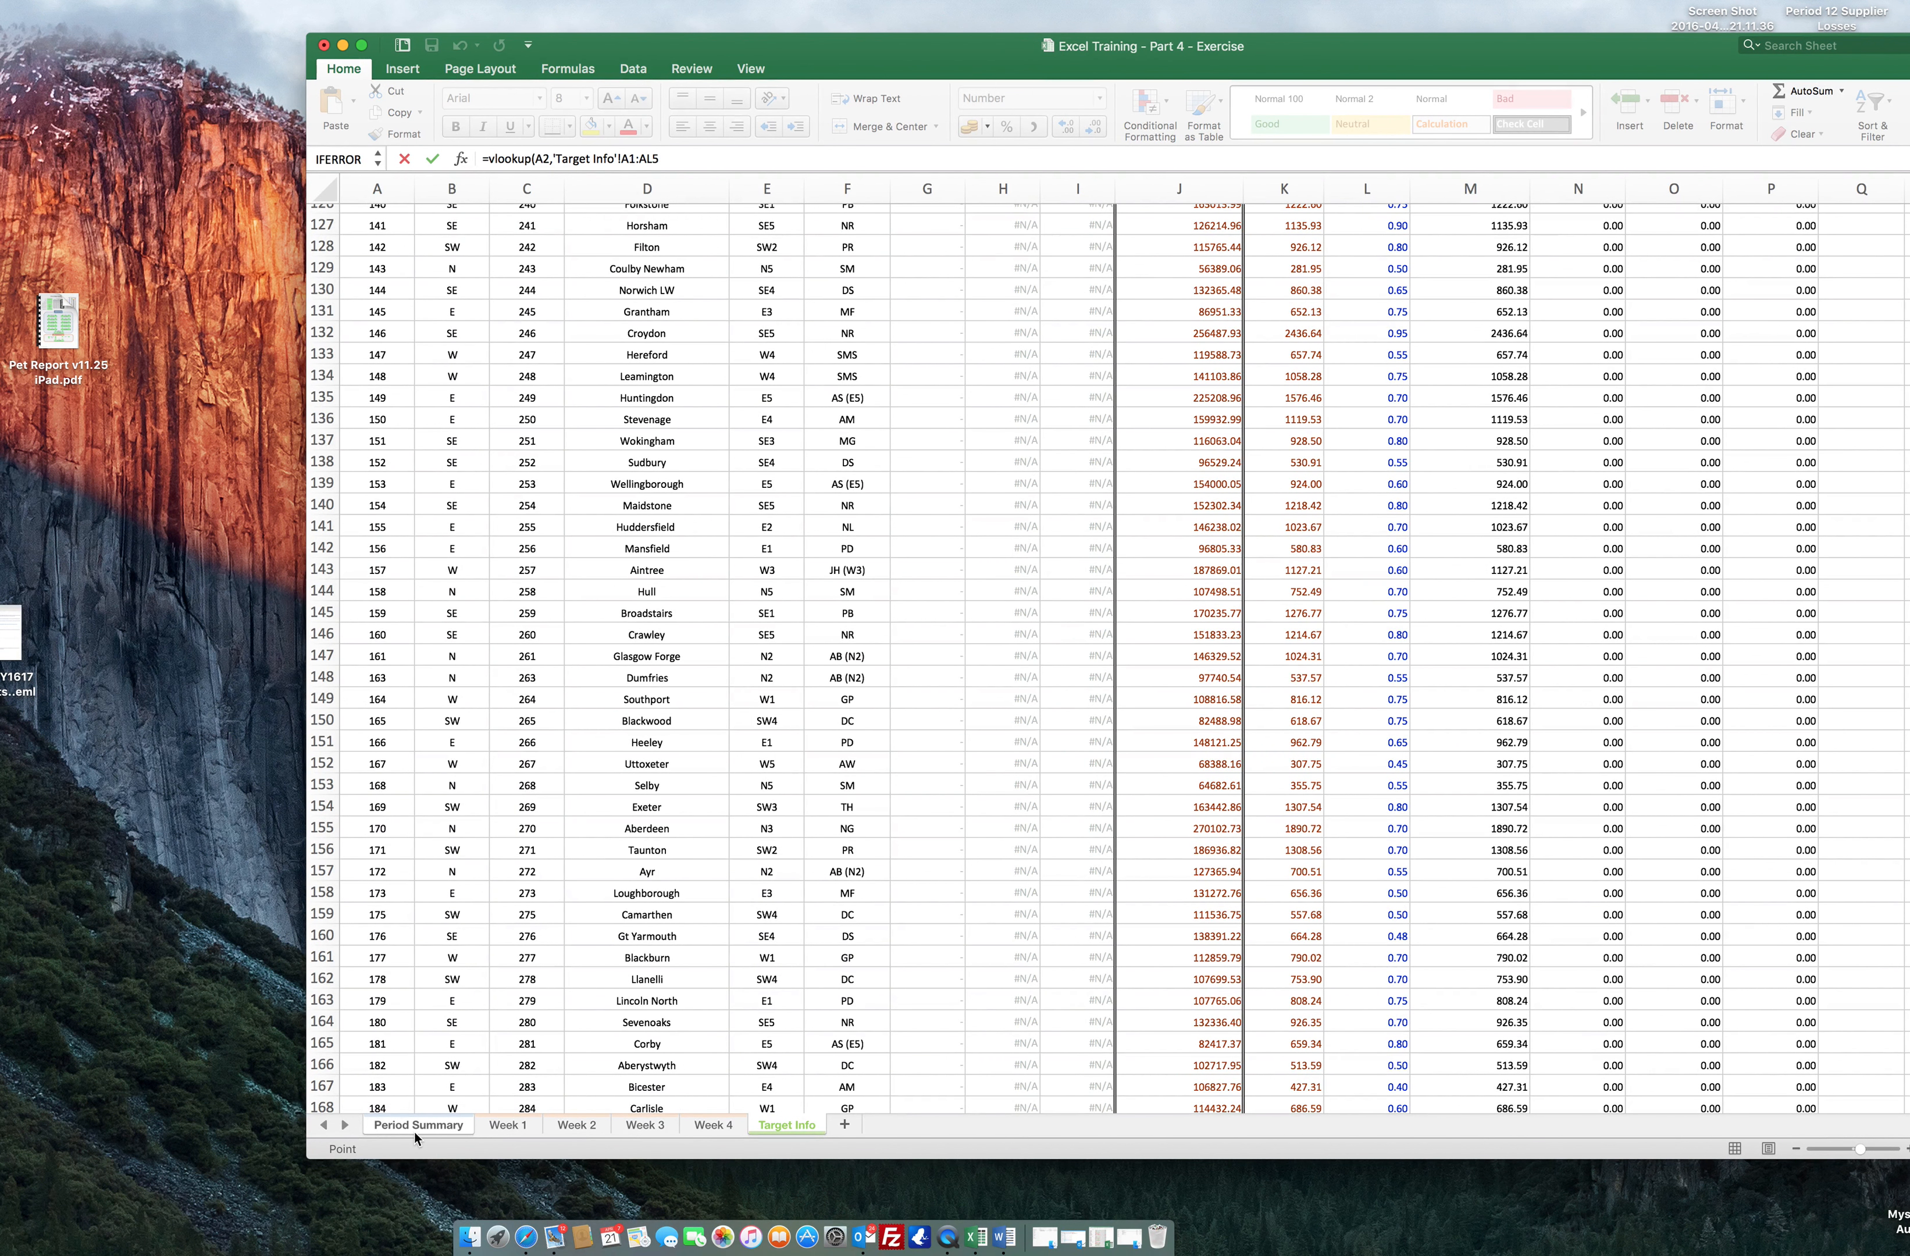
Complete the VLOOKUP in W2 with column index 12 and an exact match (FALSE).
click(677, 158)
text(,)
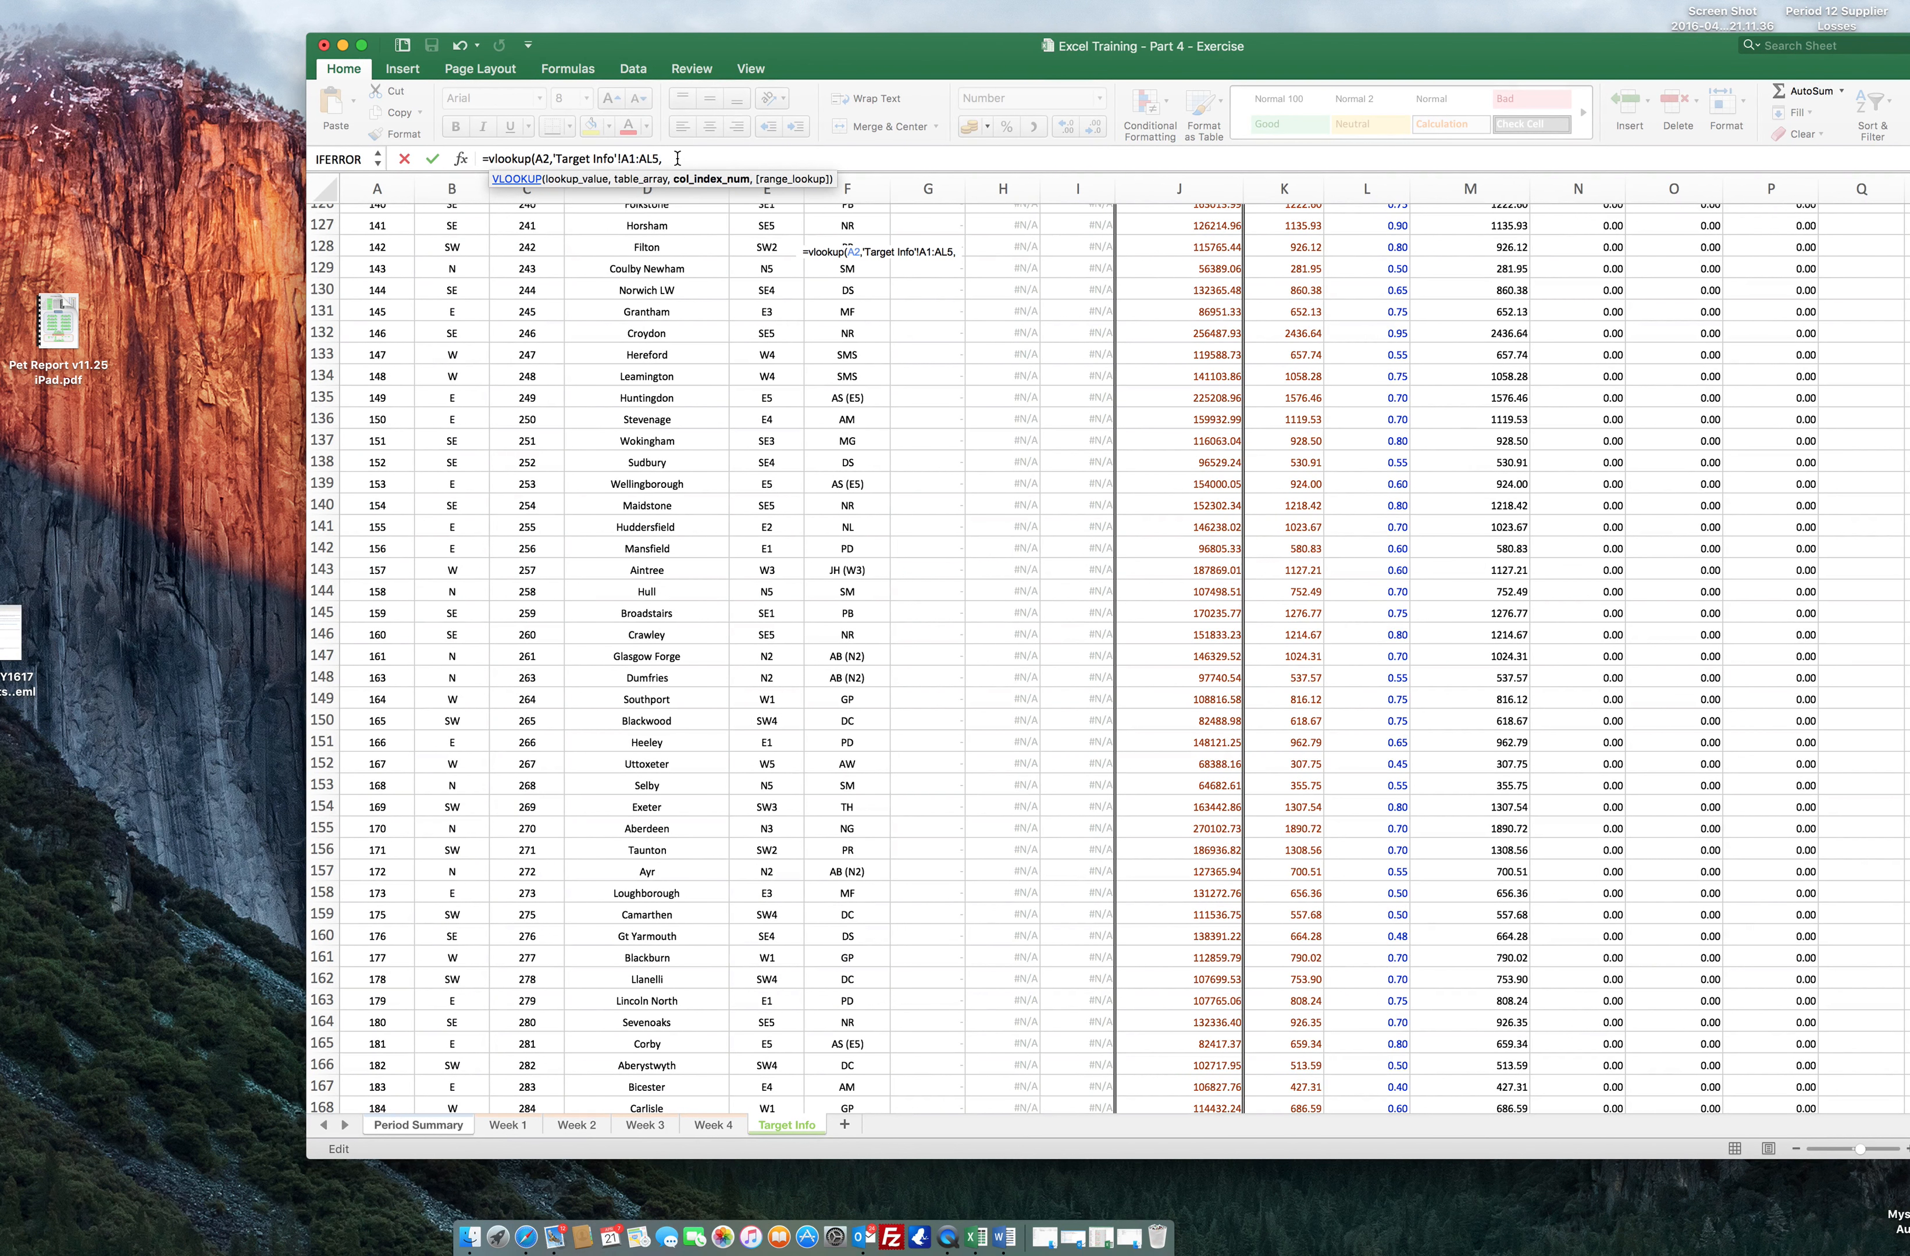
scroll(559, 518, up, 20)
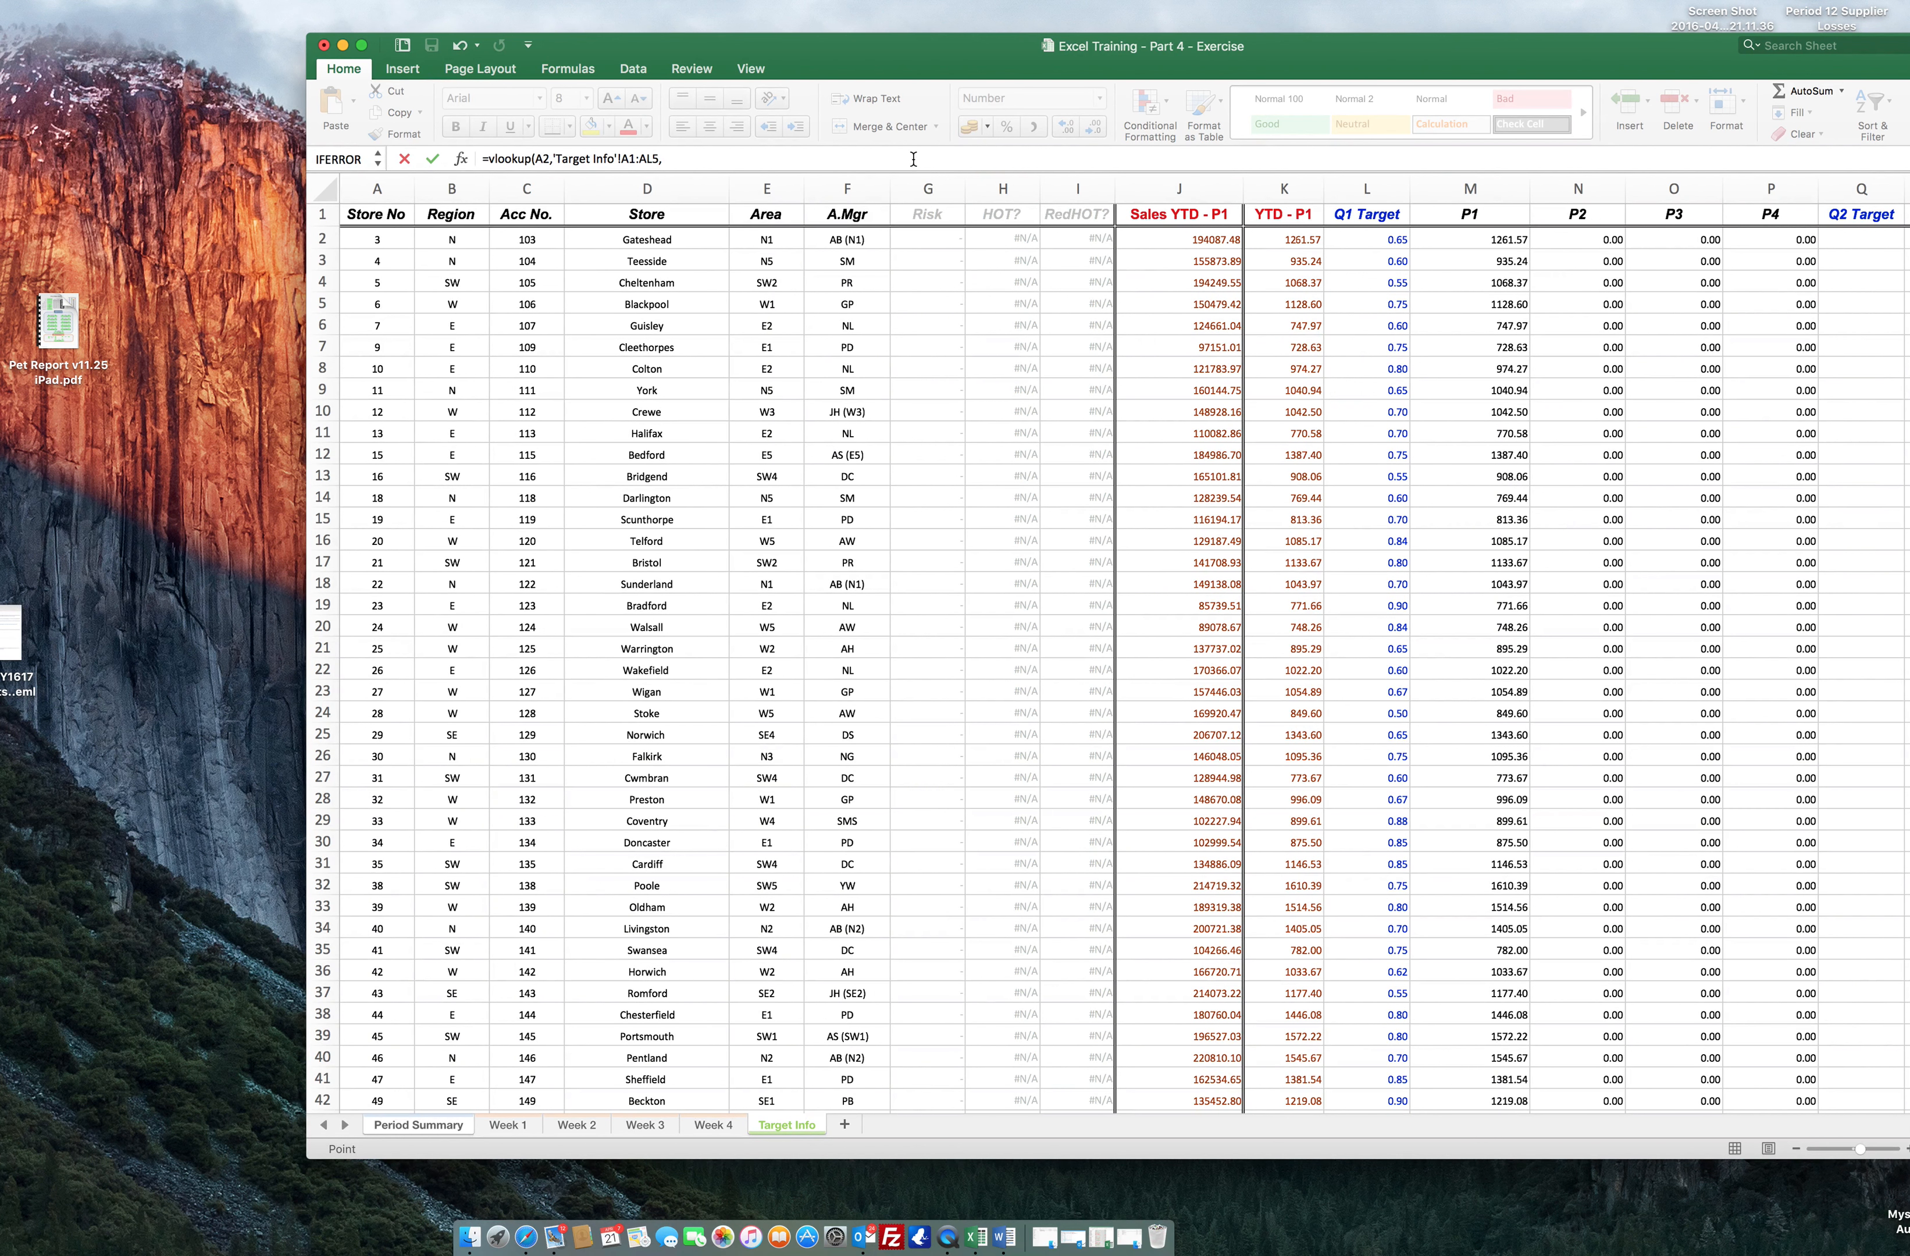
click(894, 163)
text(12)
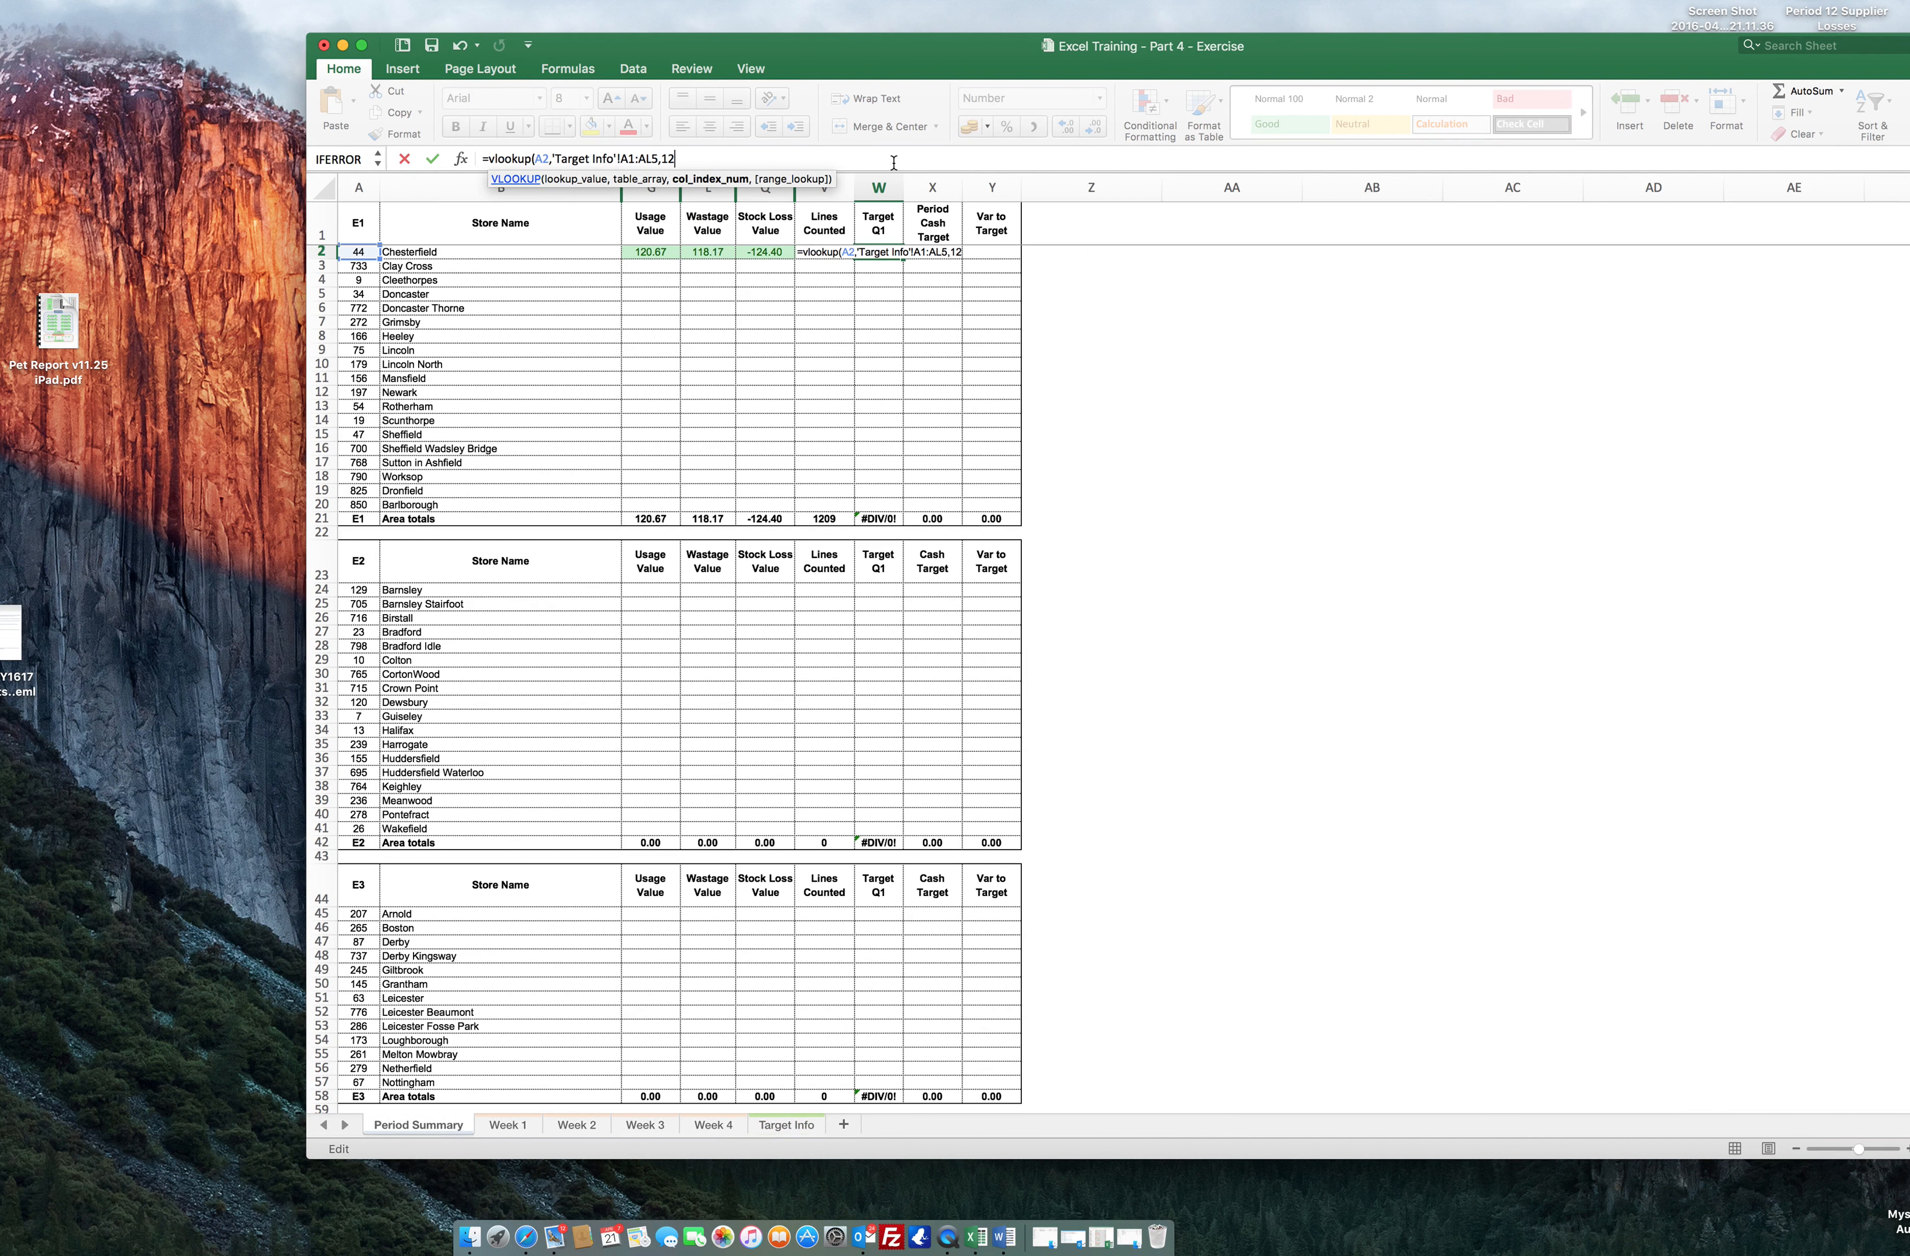
text(,false))
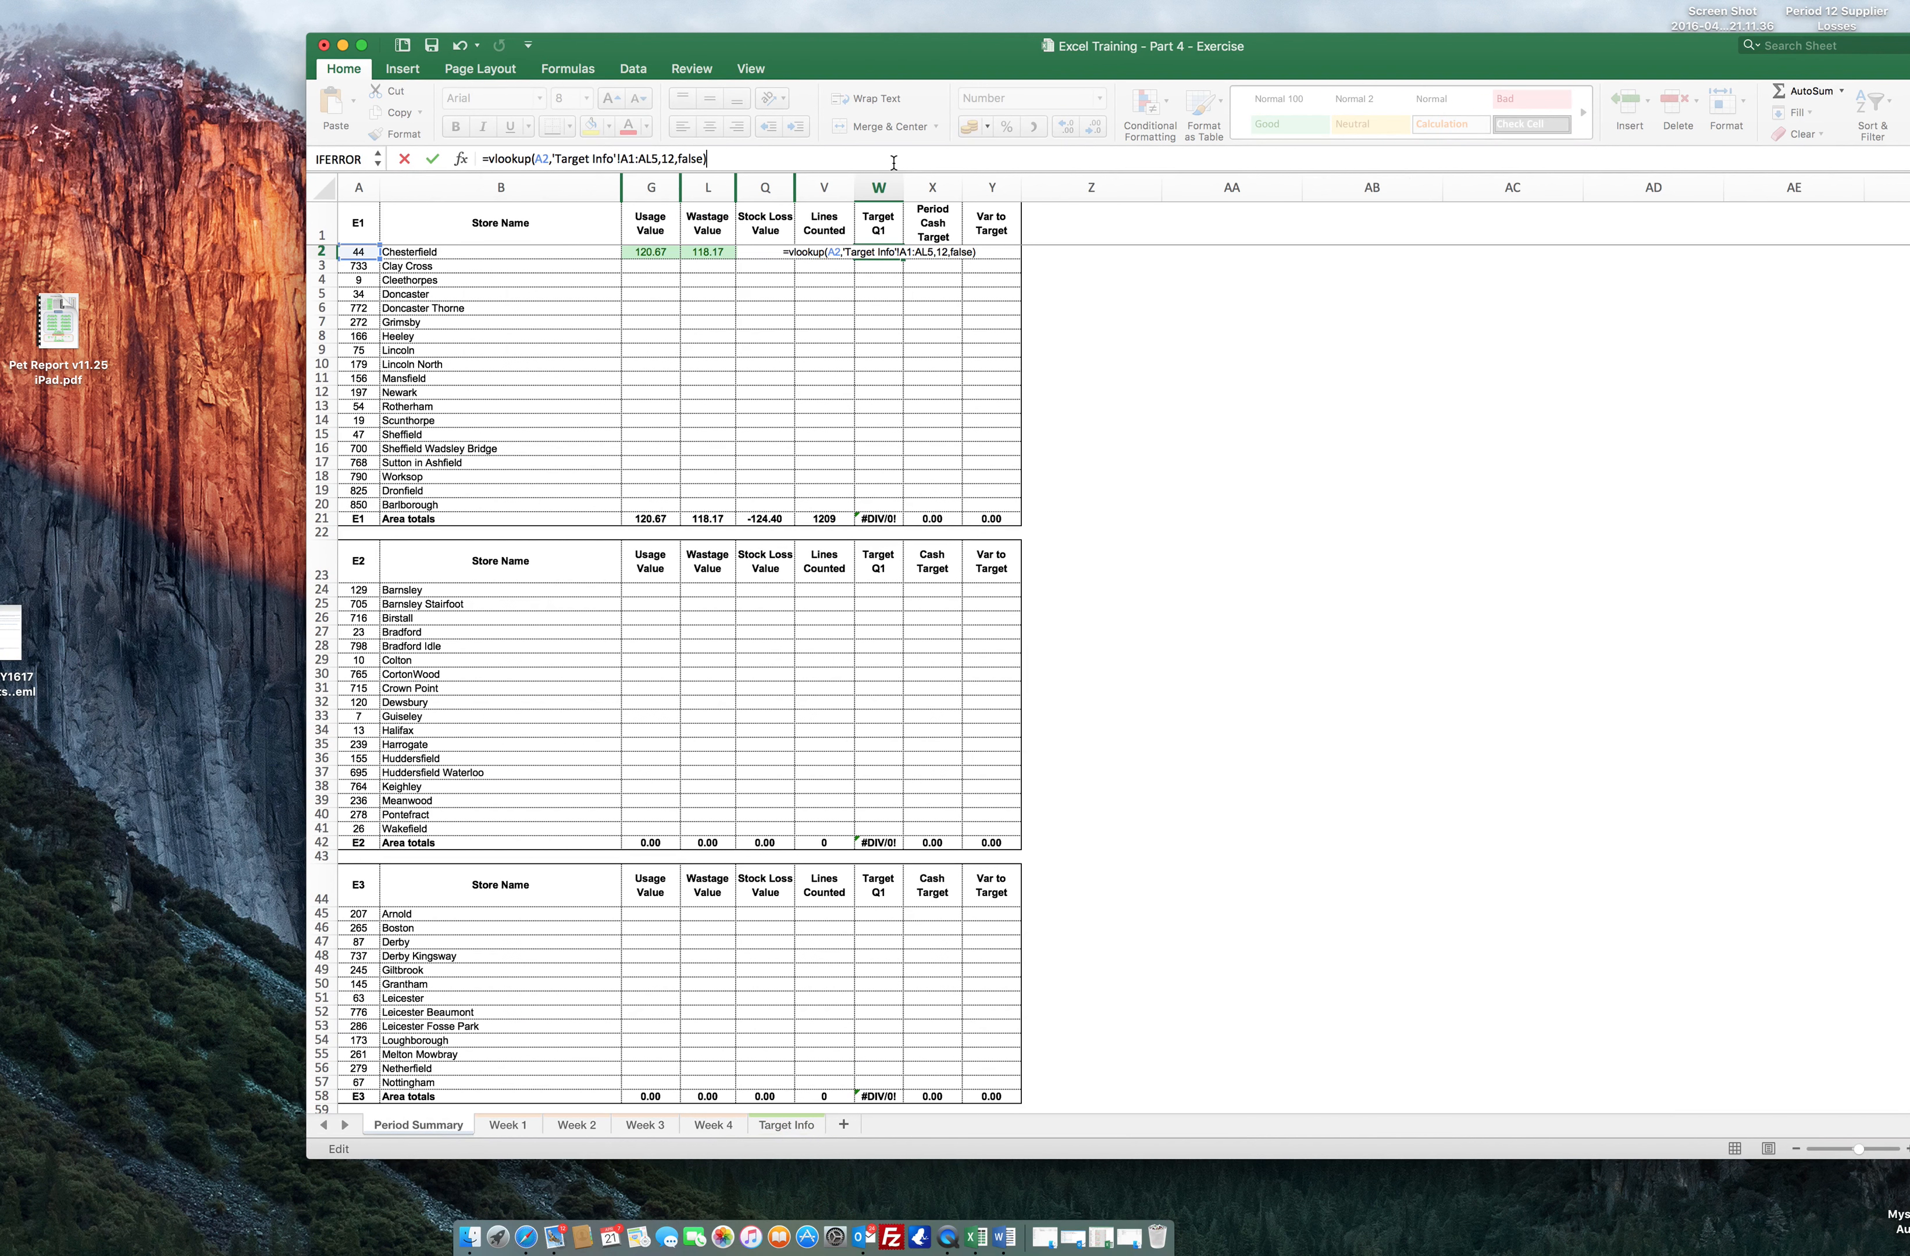
key(Return)
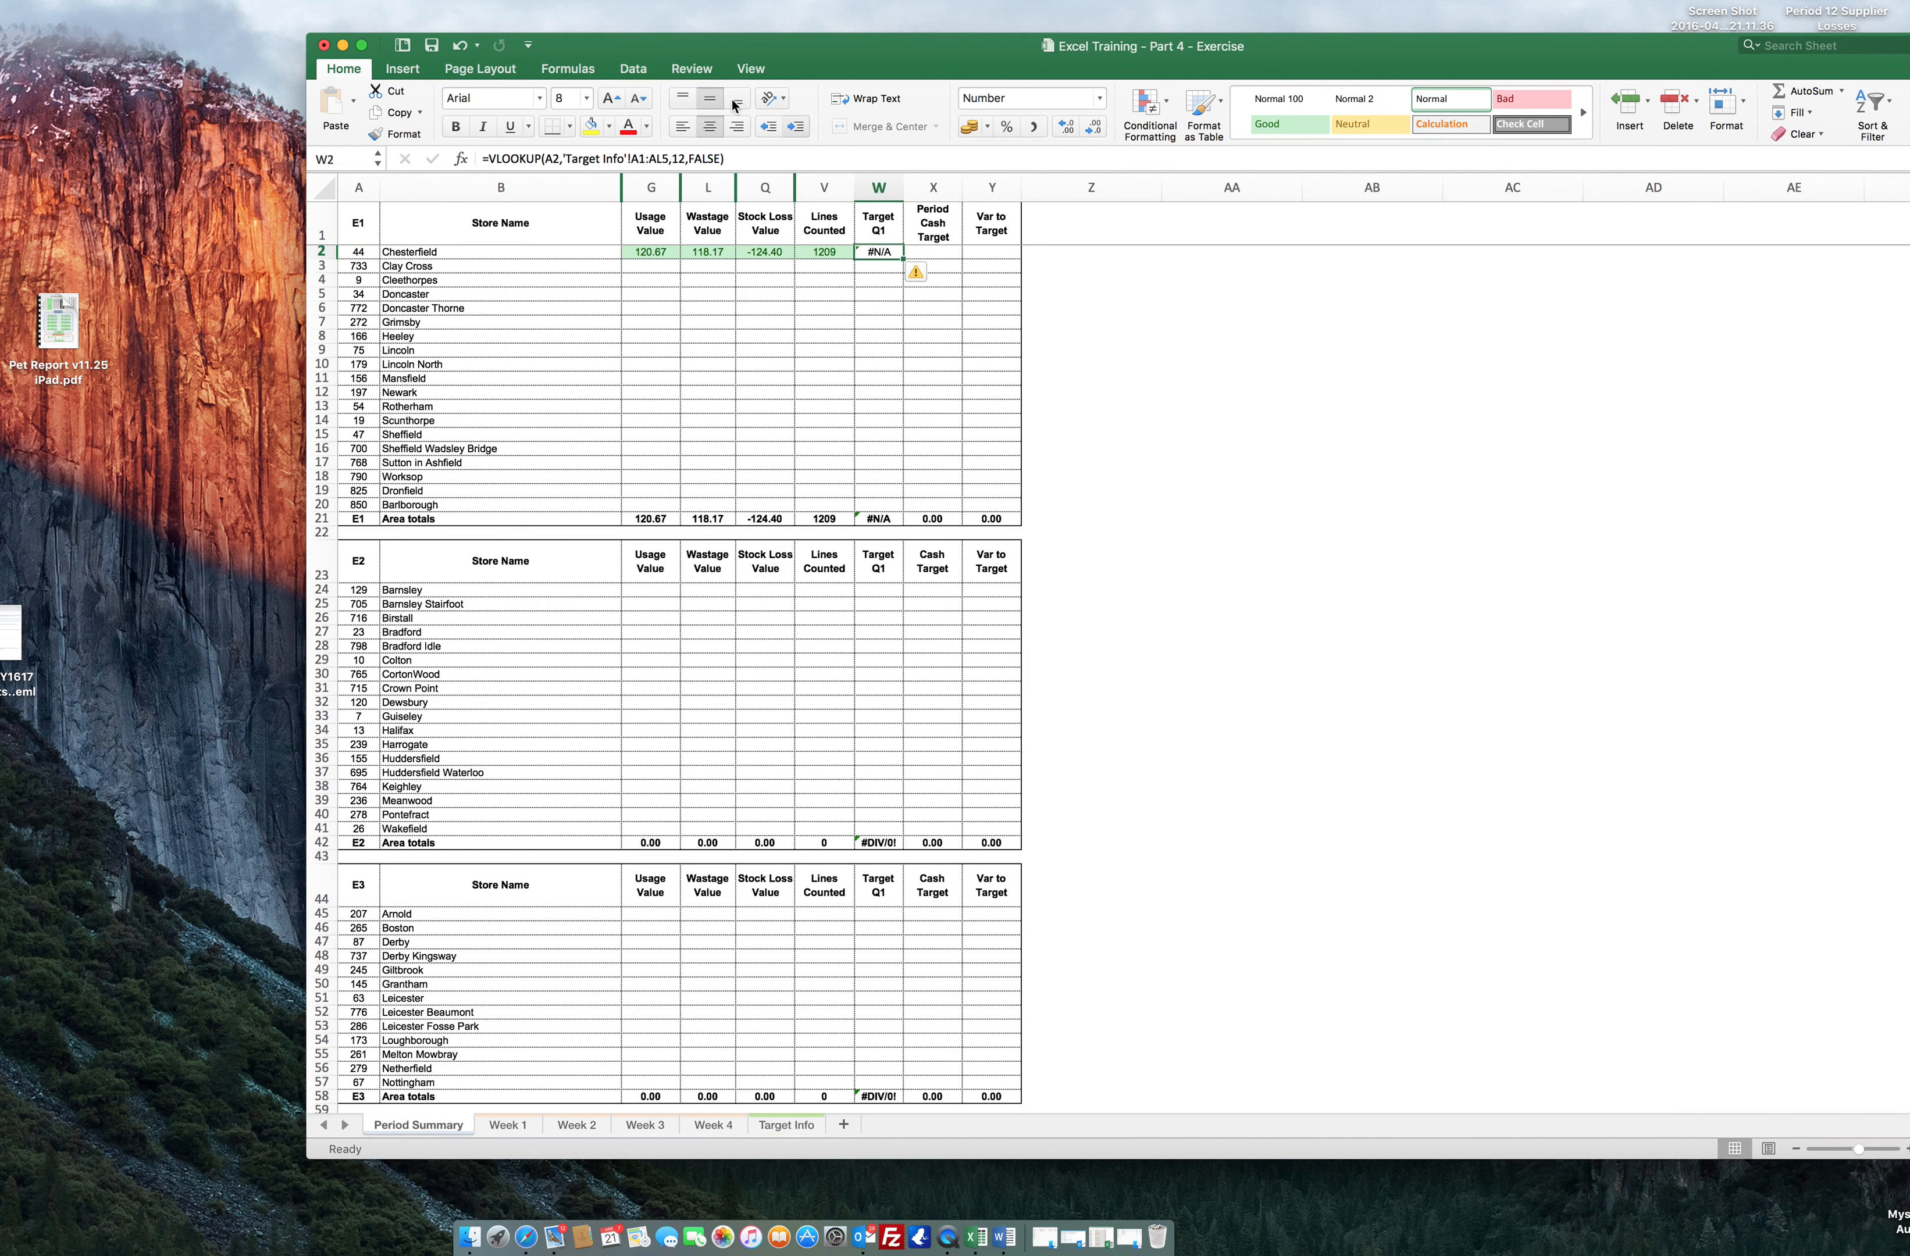
Try to re-pick the table array in W2's formula from Chesterfield's store number cell A38 on the Target Info sheet.
click(631, 158)
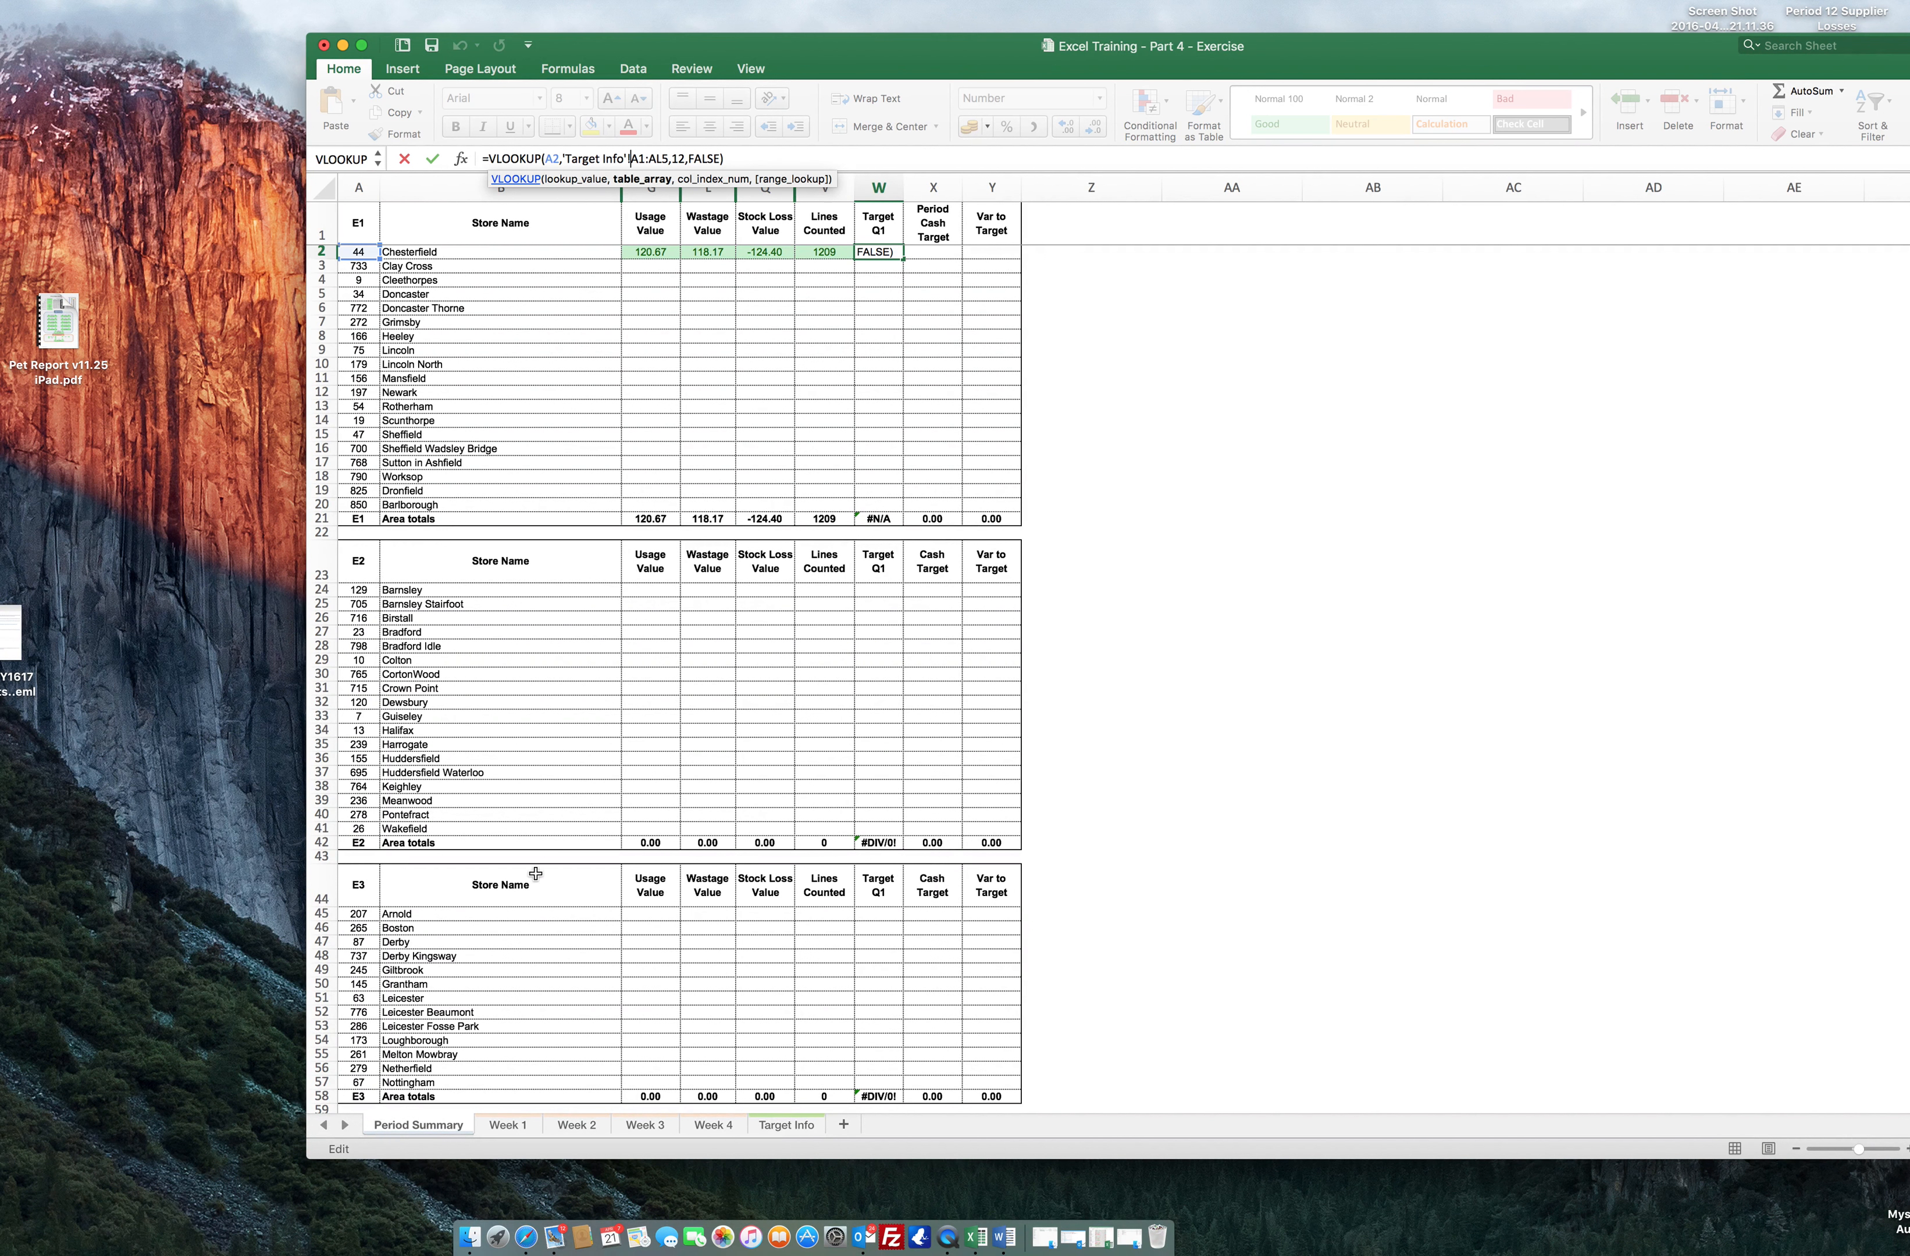
click(774, 1126)
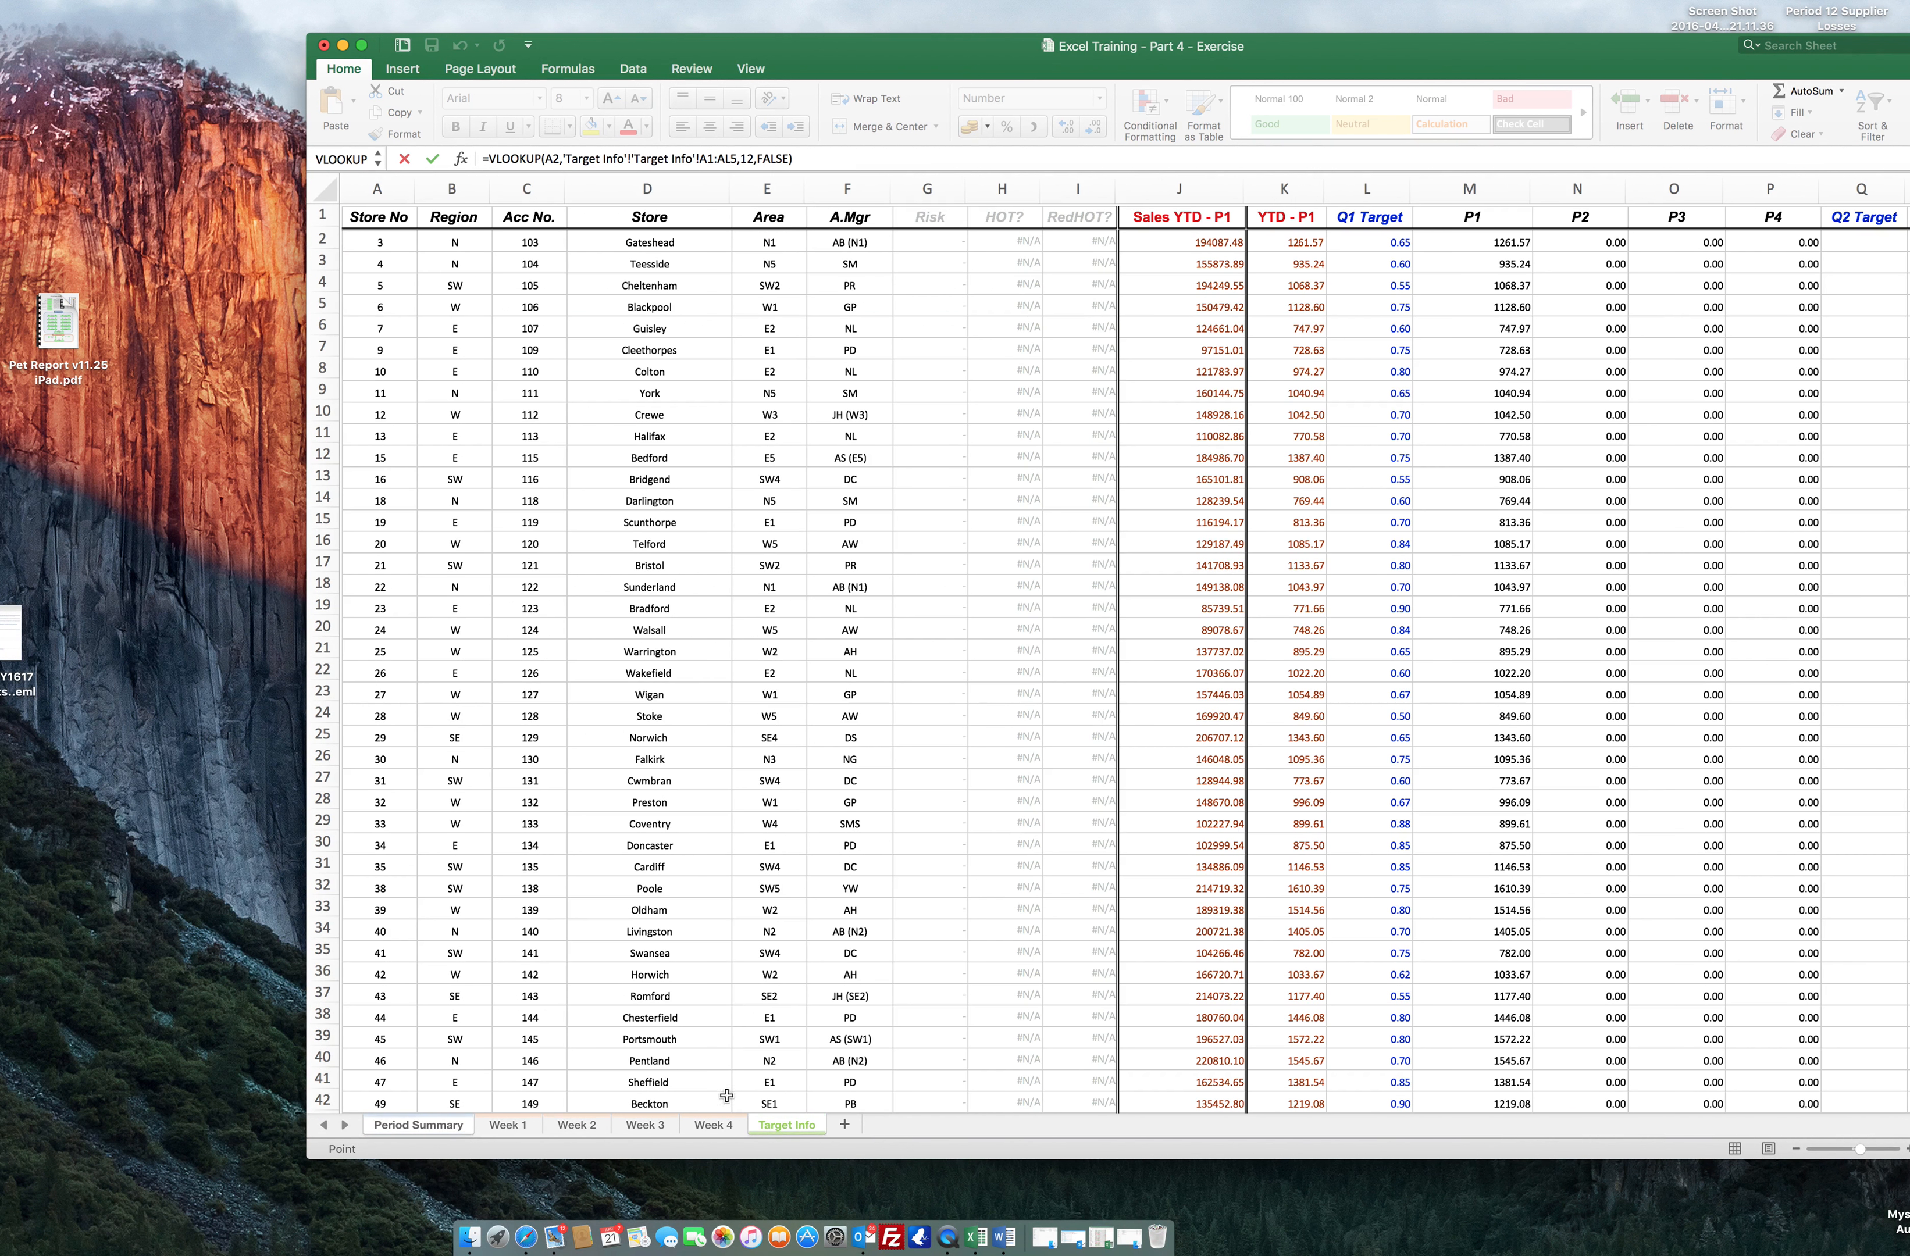
scroll(435, 712, down, 1)
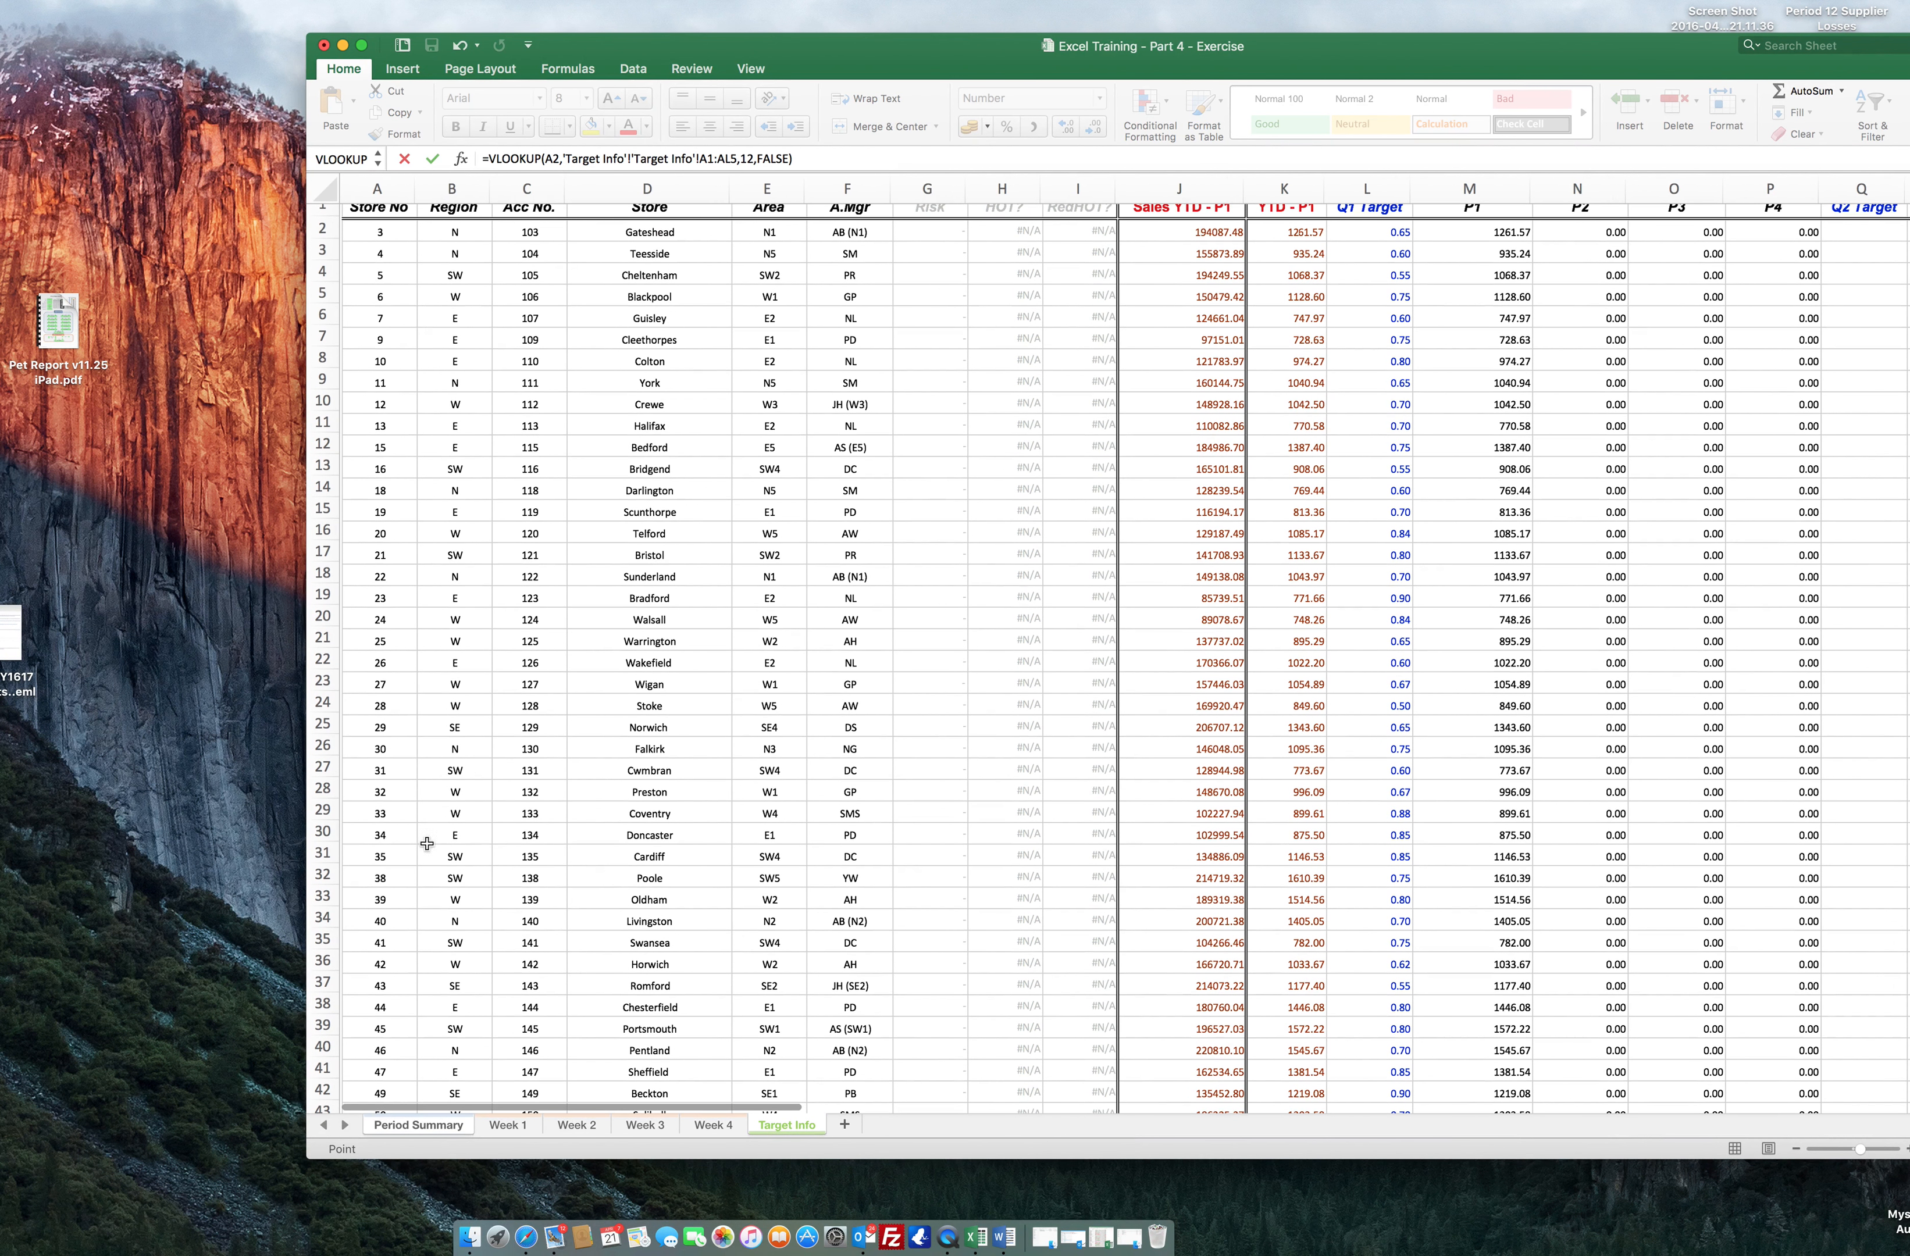
click(389, 1005)
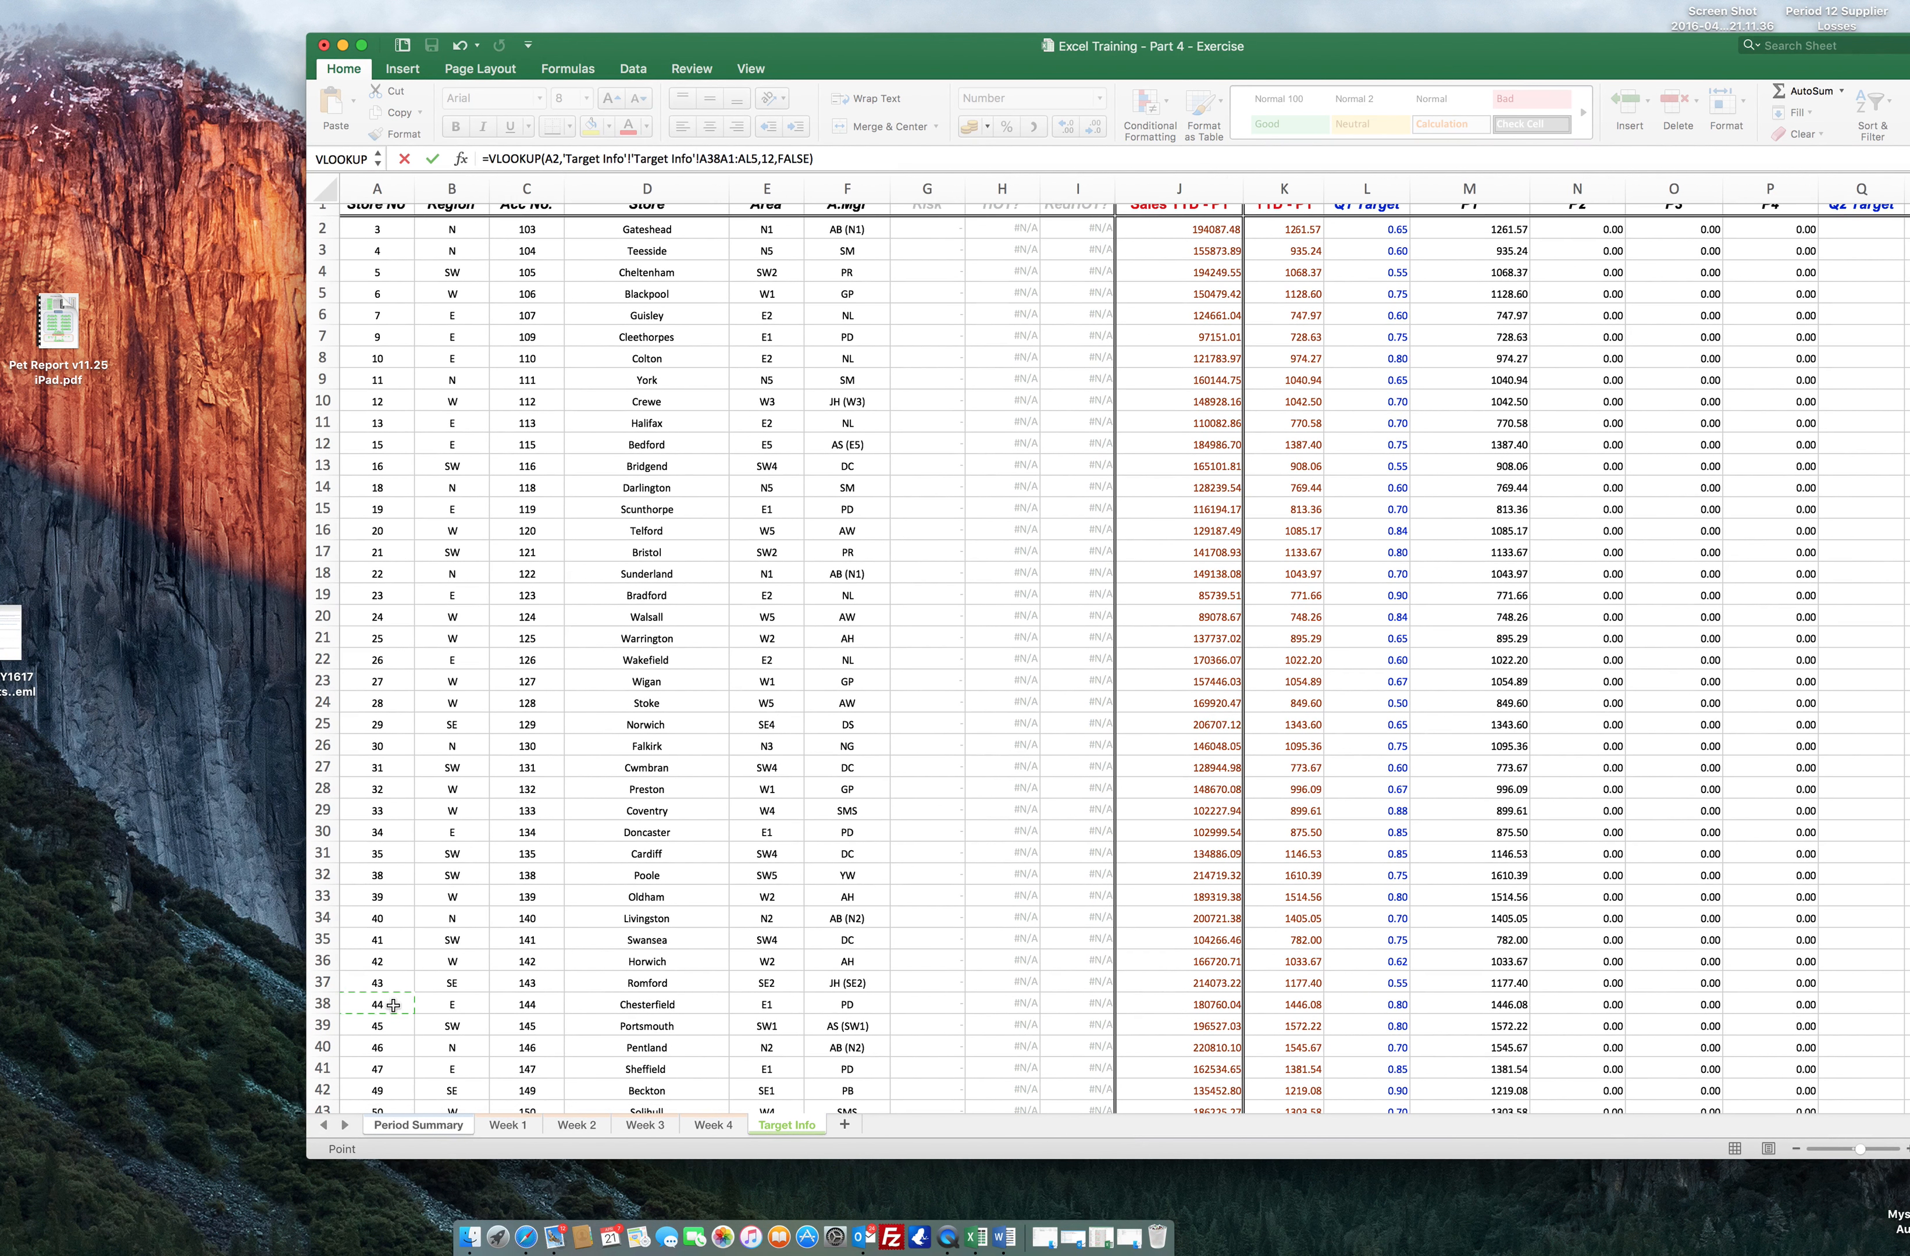
Remove the duplicated 'Target Info' sheet reference from the VLOOKUP formula in W2.
click(626, 158)
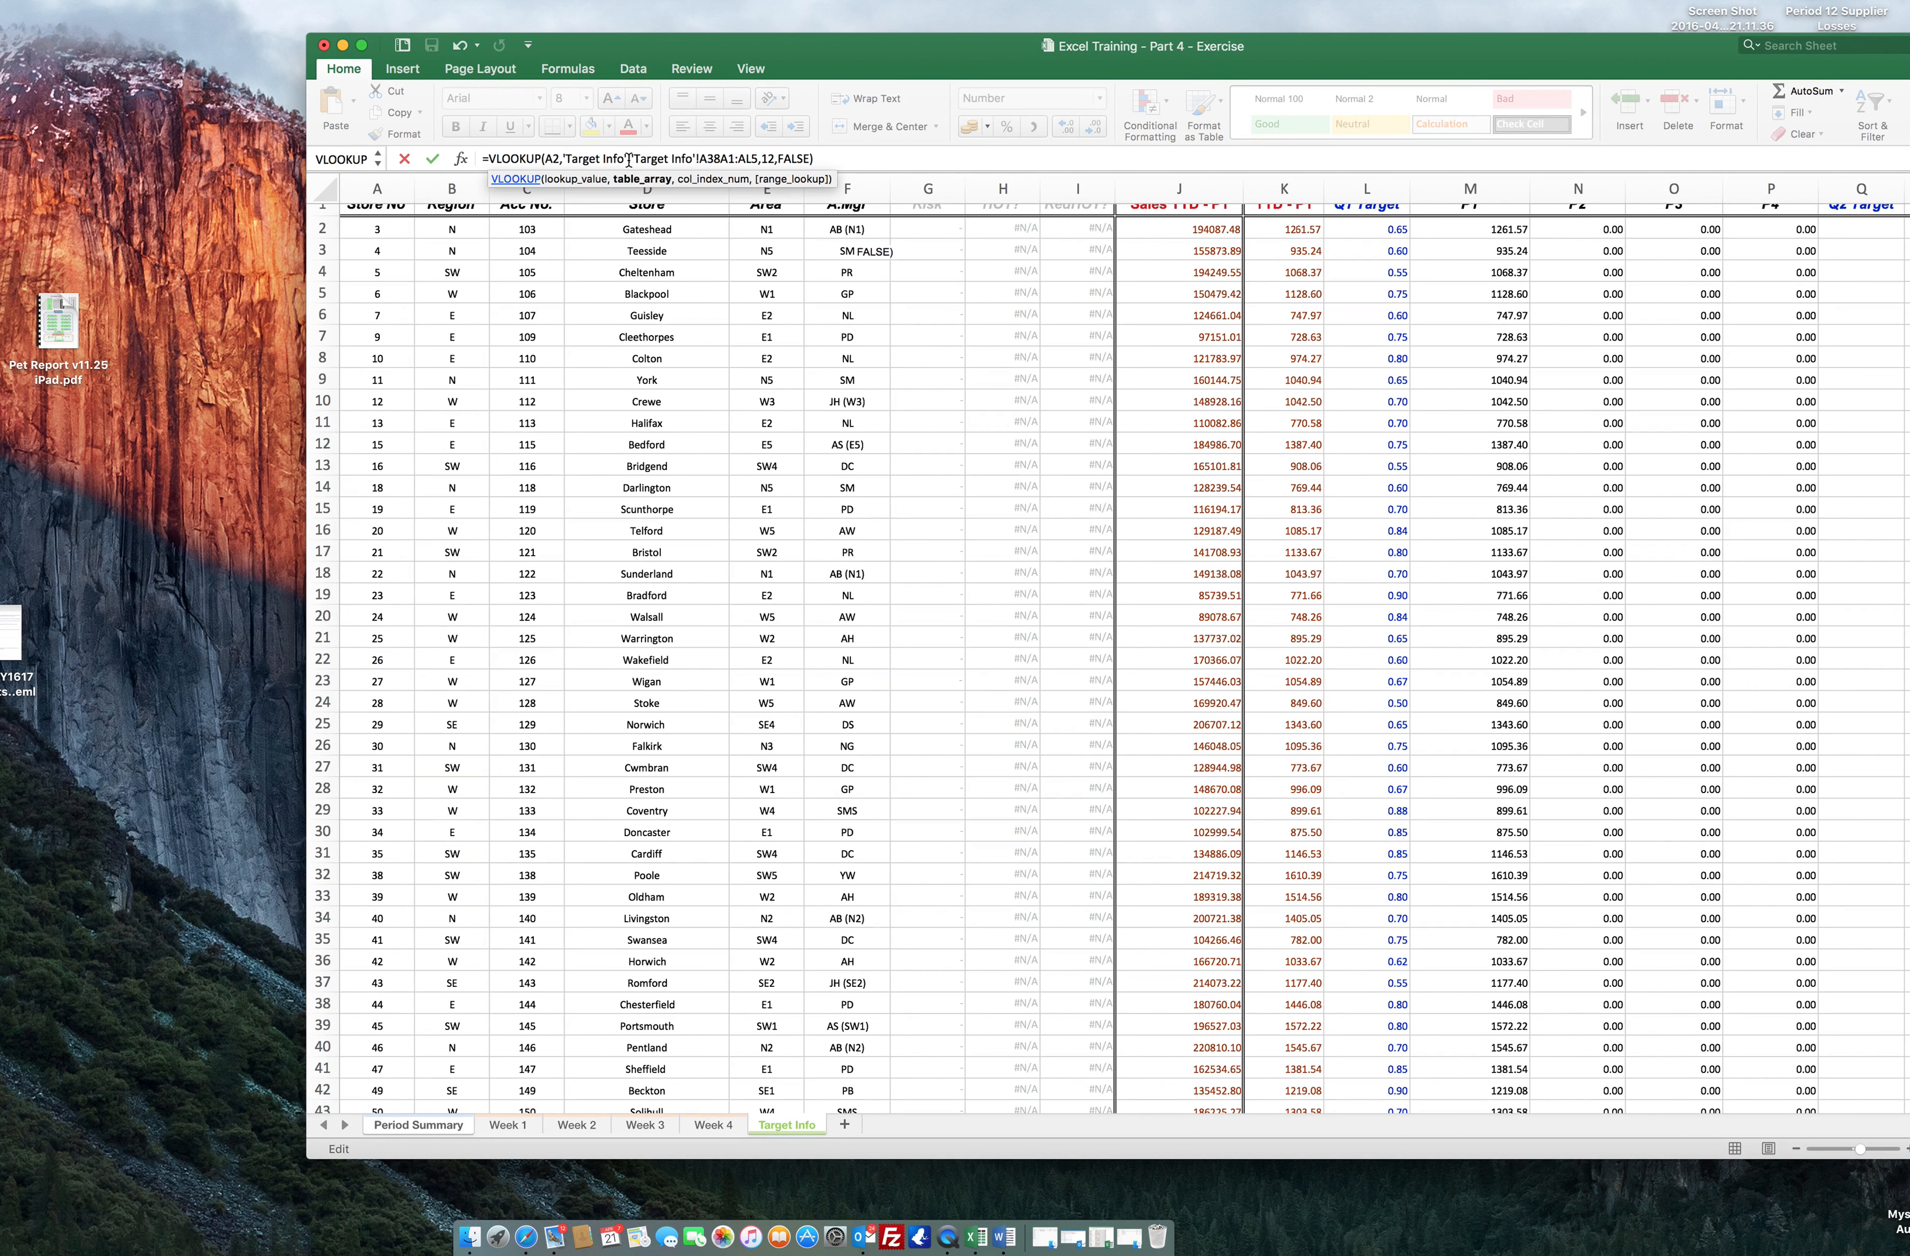
key(BackSpace)
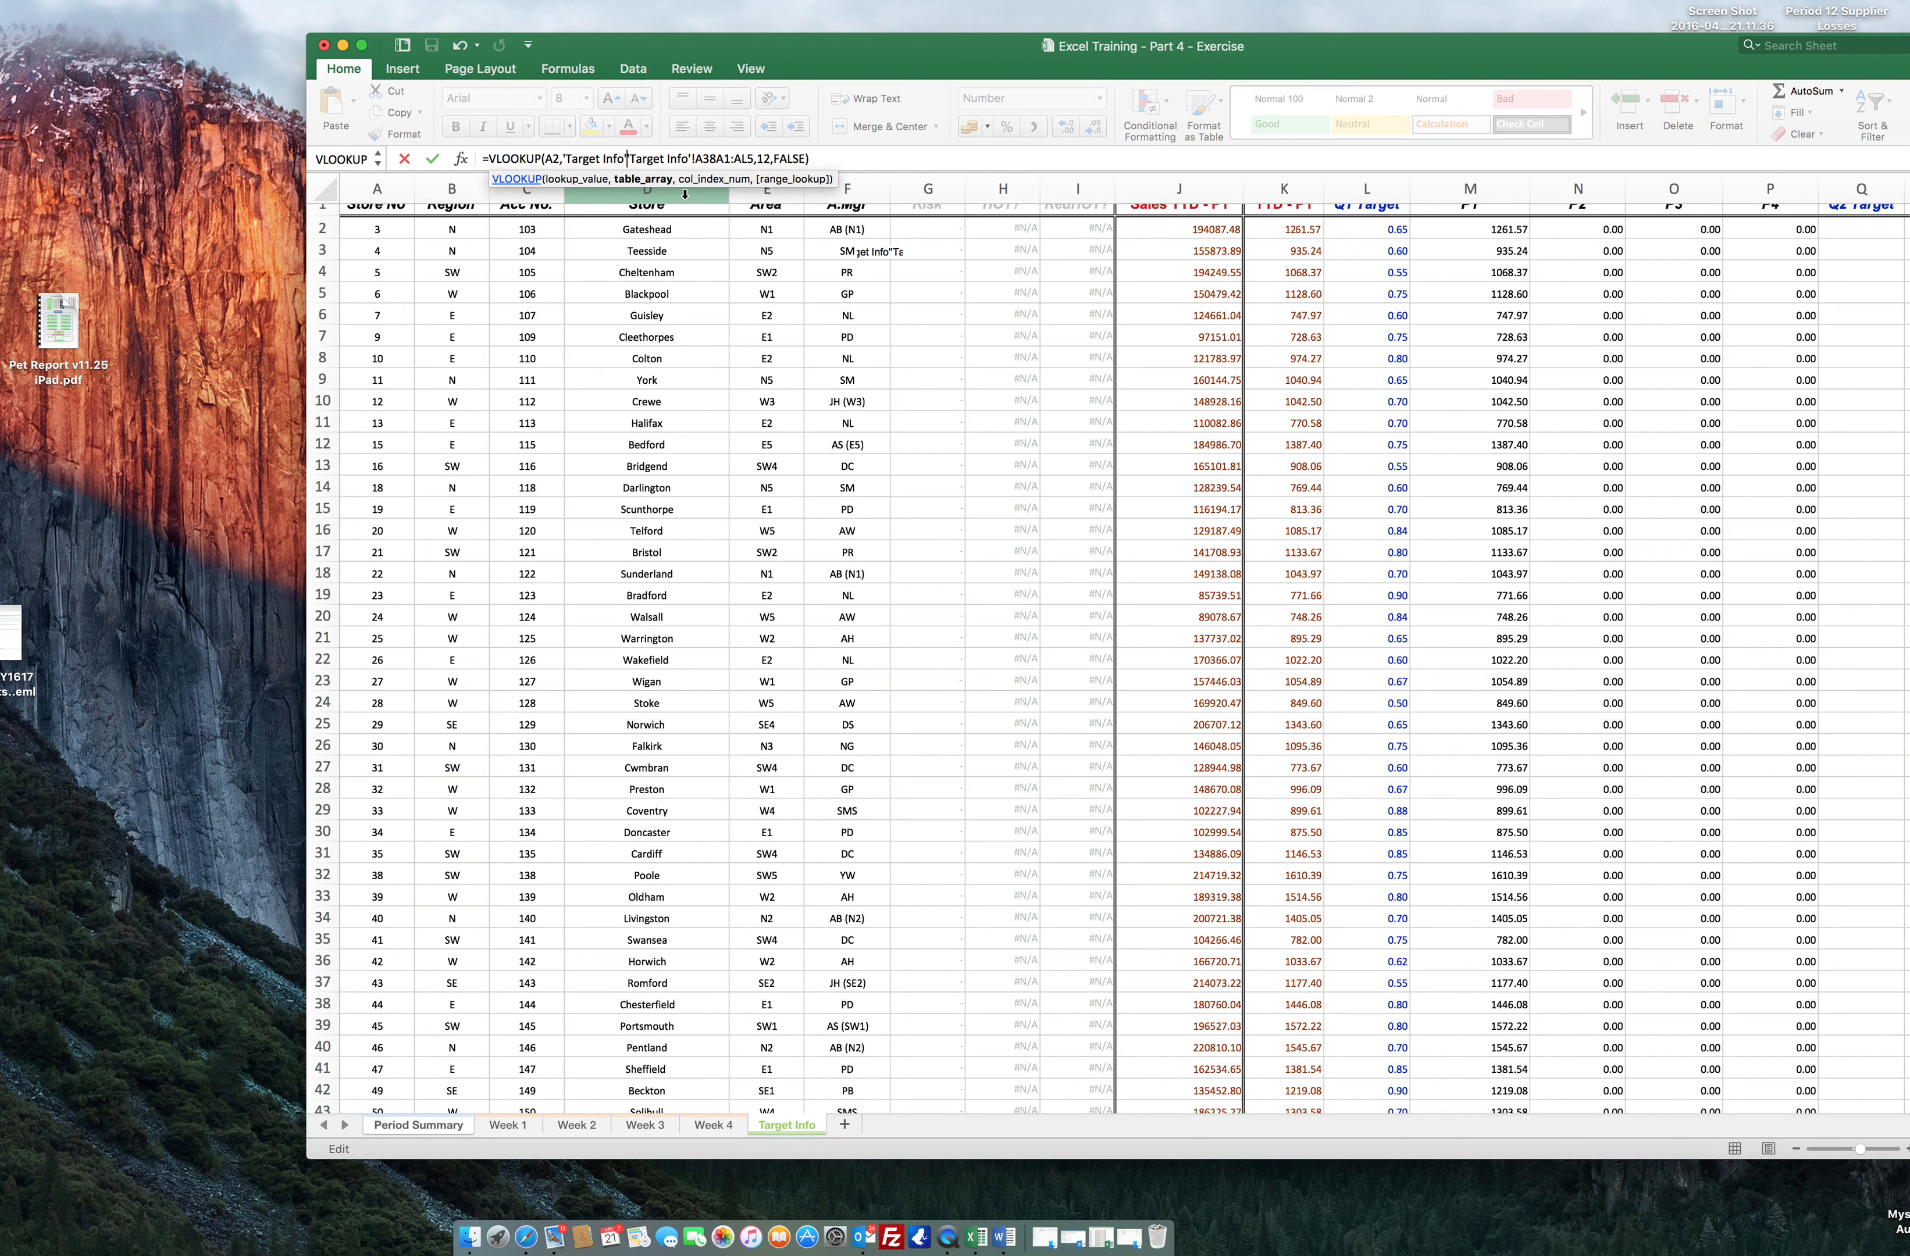
key(BackSpace)
key(BackSpace)
key(BackSpace)
key(BackSpace)
key(BackSpace)
key(BackSpace)
key(BackSpace)
key(BackSpace)
key(BackSpace)
key(BackSpace)
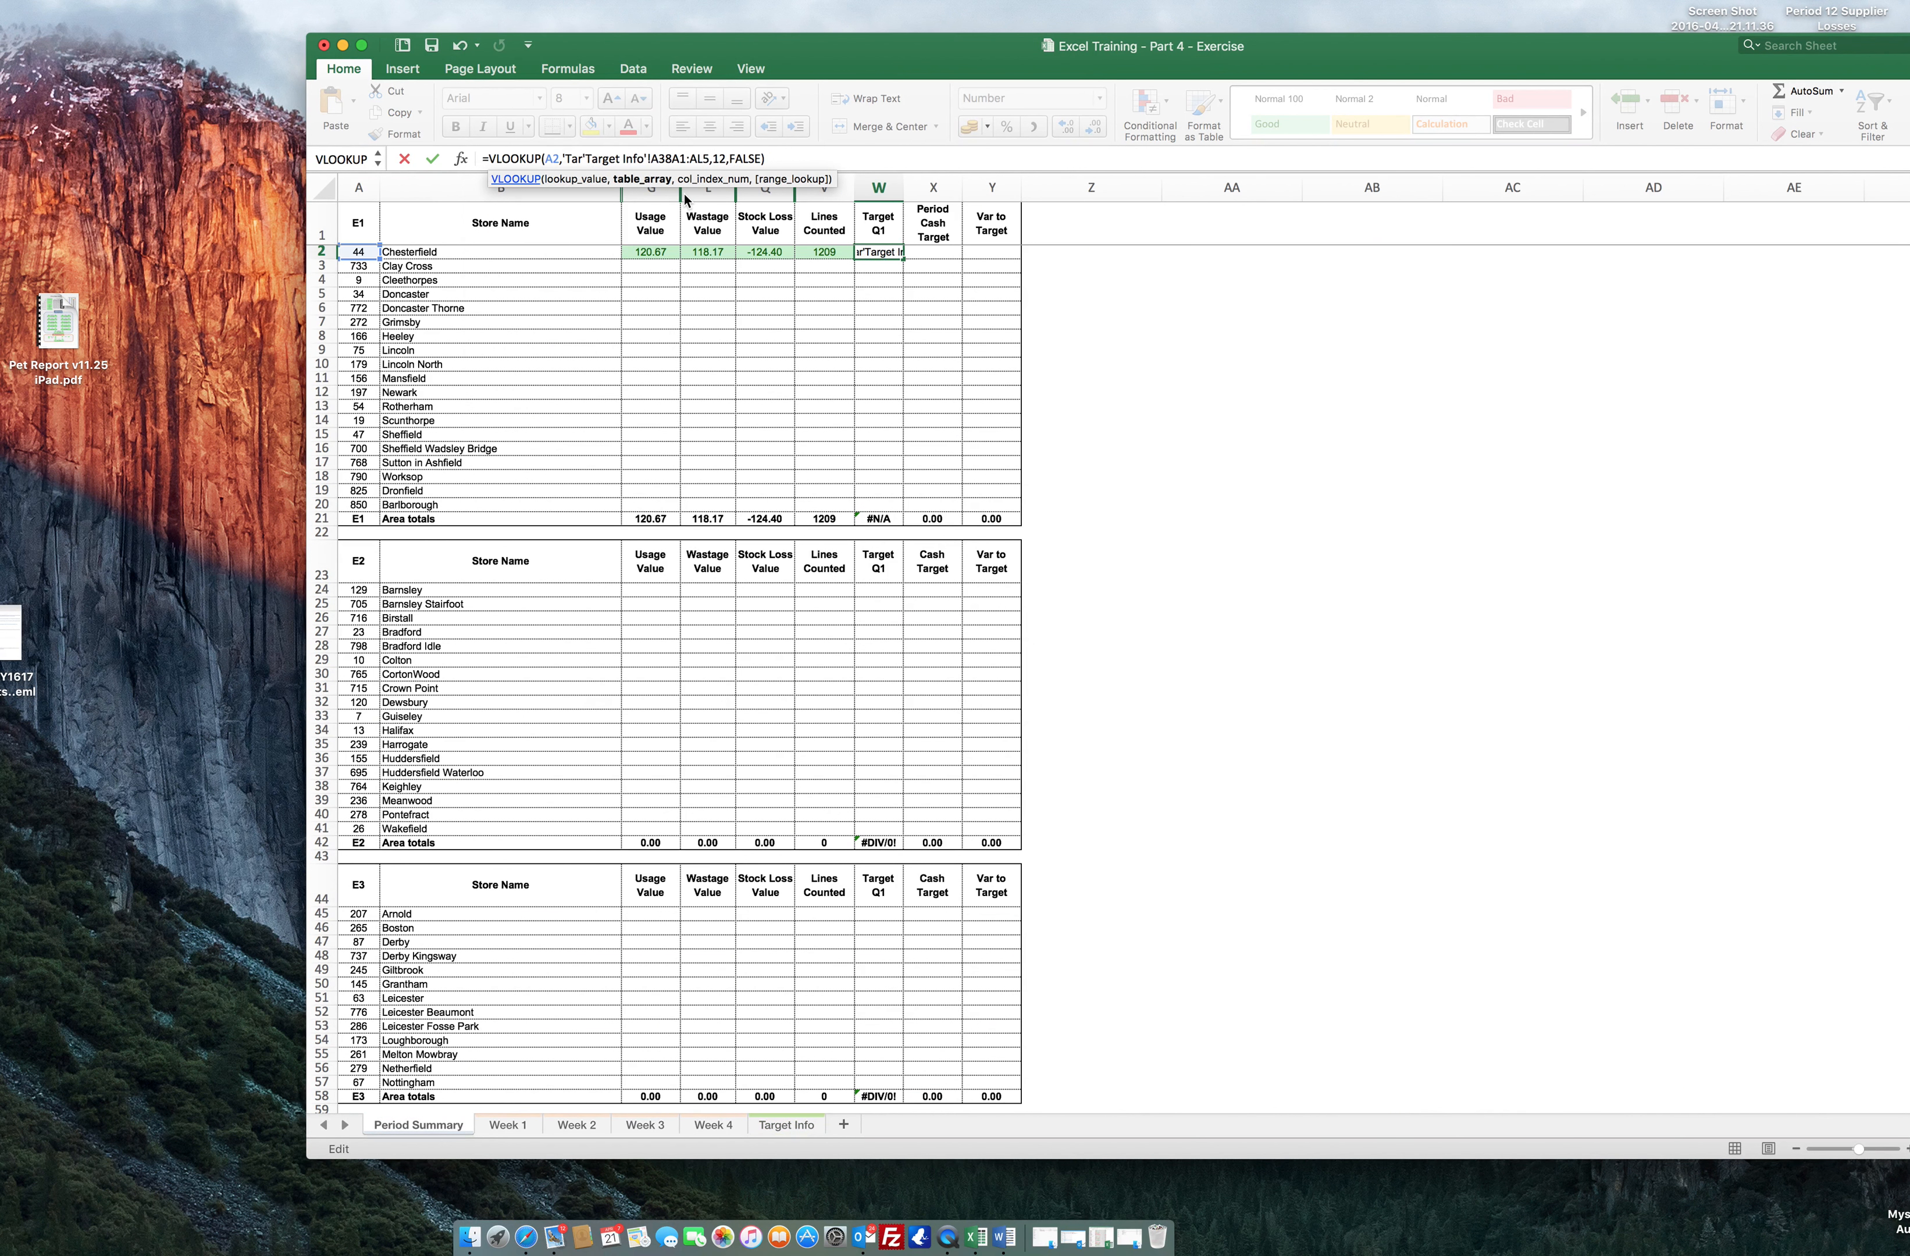
key(BackSpace)
key(BackSpace)
key(BackSpace)
text(')
key(Return)
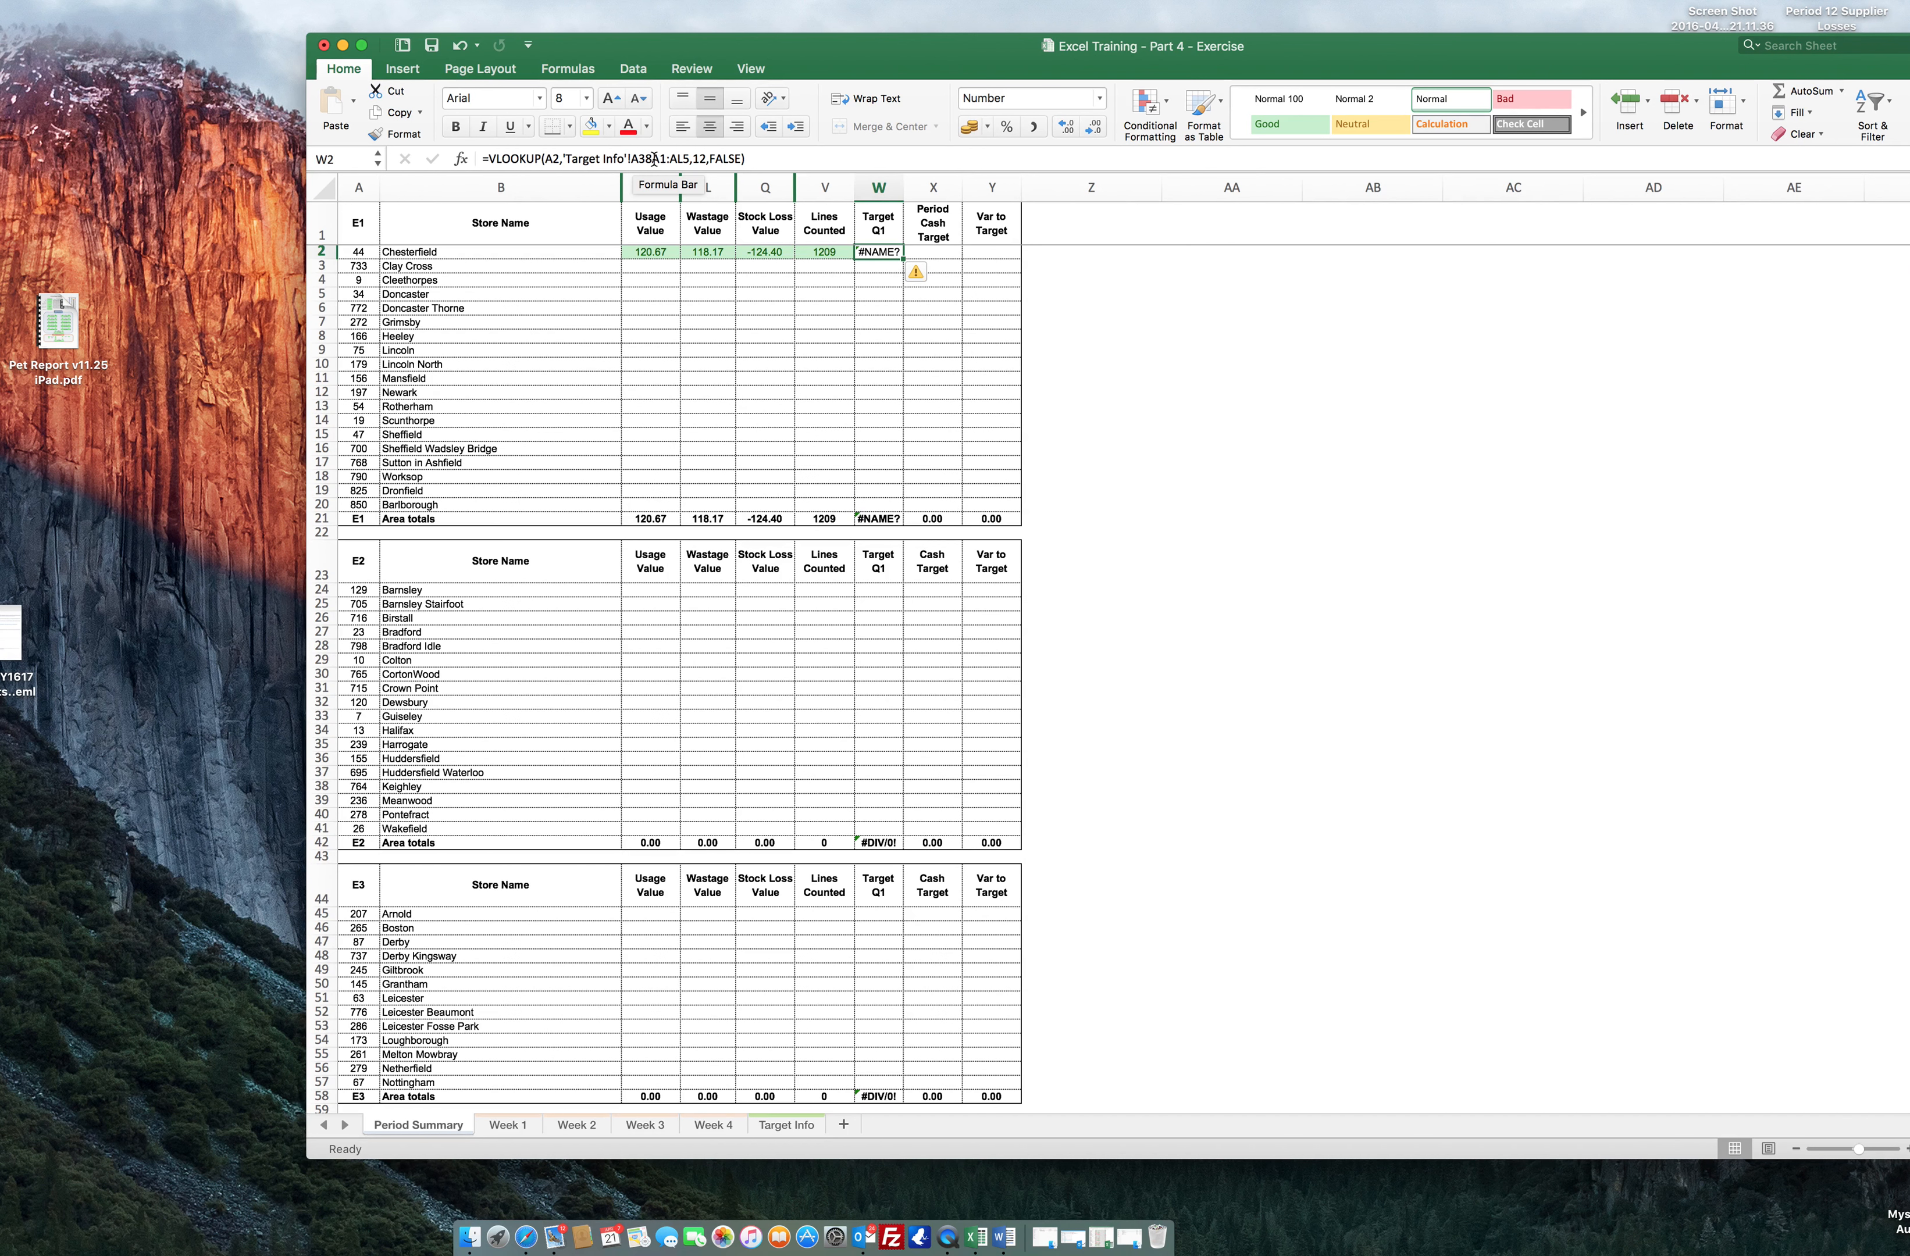
Delete the stray A38 reference in front of A1:AL5 in W2's VLOOKUP formula.
click(655, 158)
key(BackSpace)
key(BackSpace)
key(BackSpace)
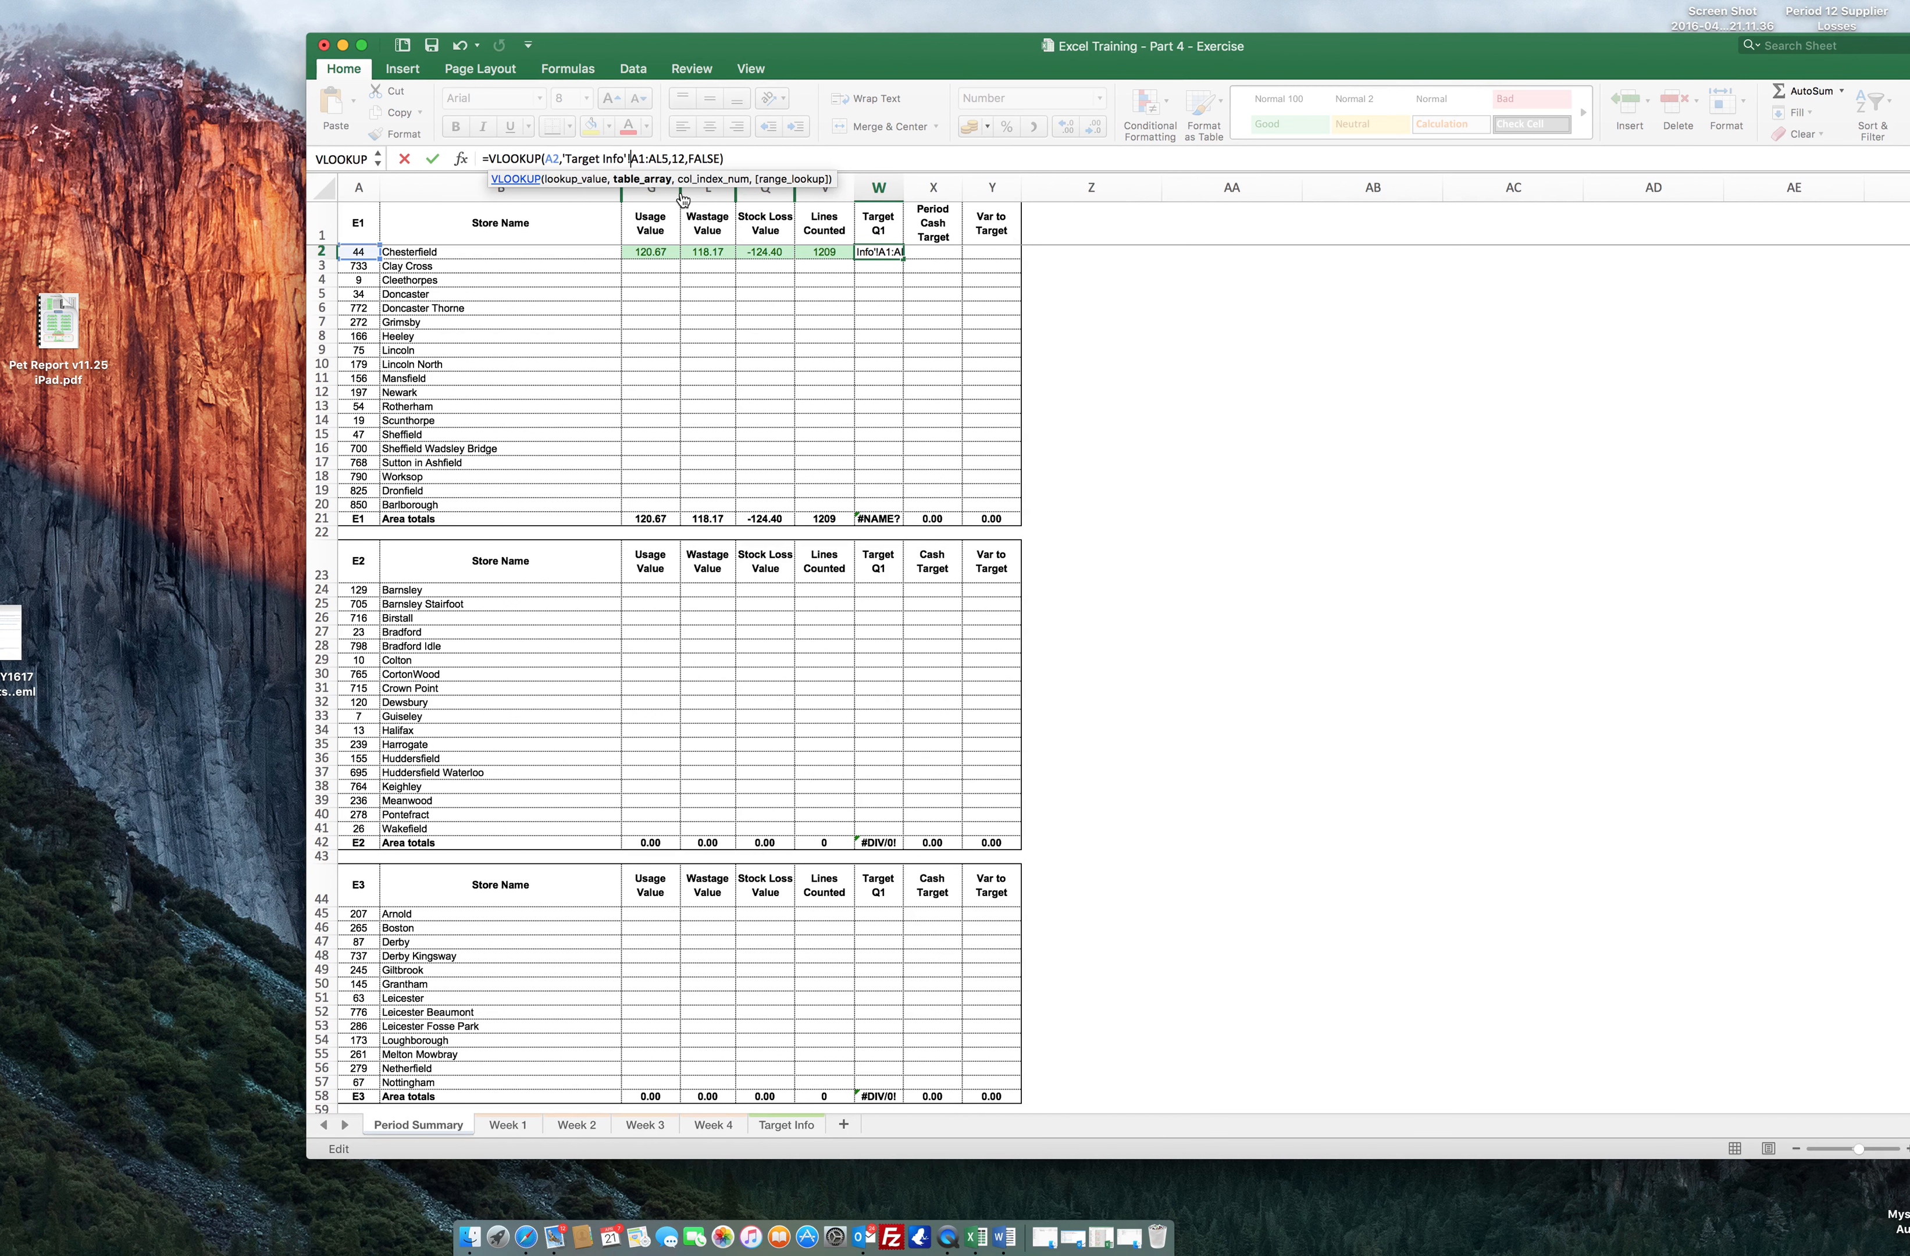
key(Return)
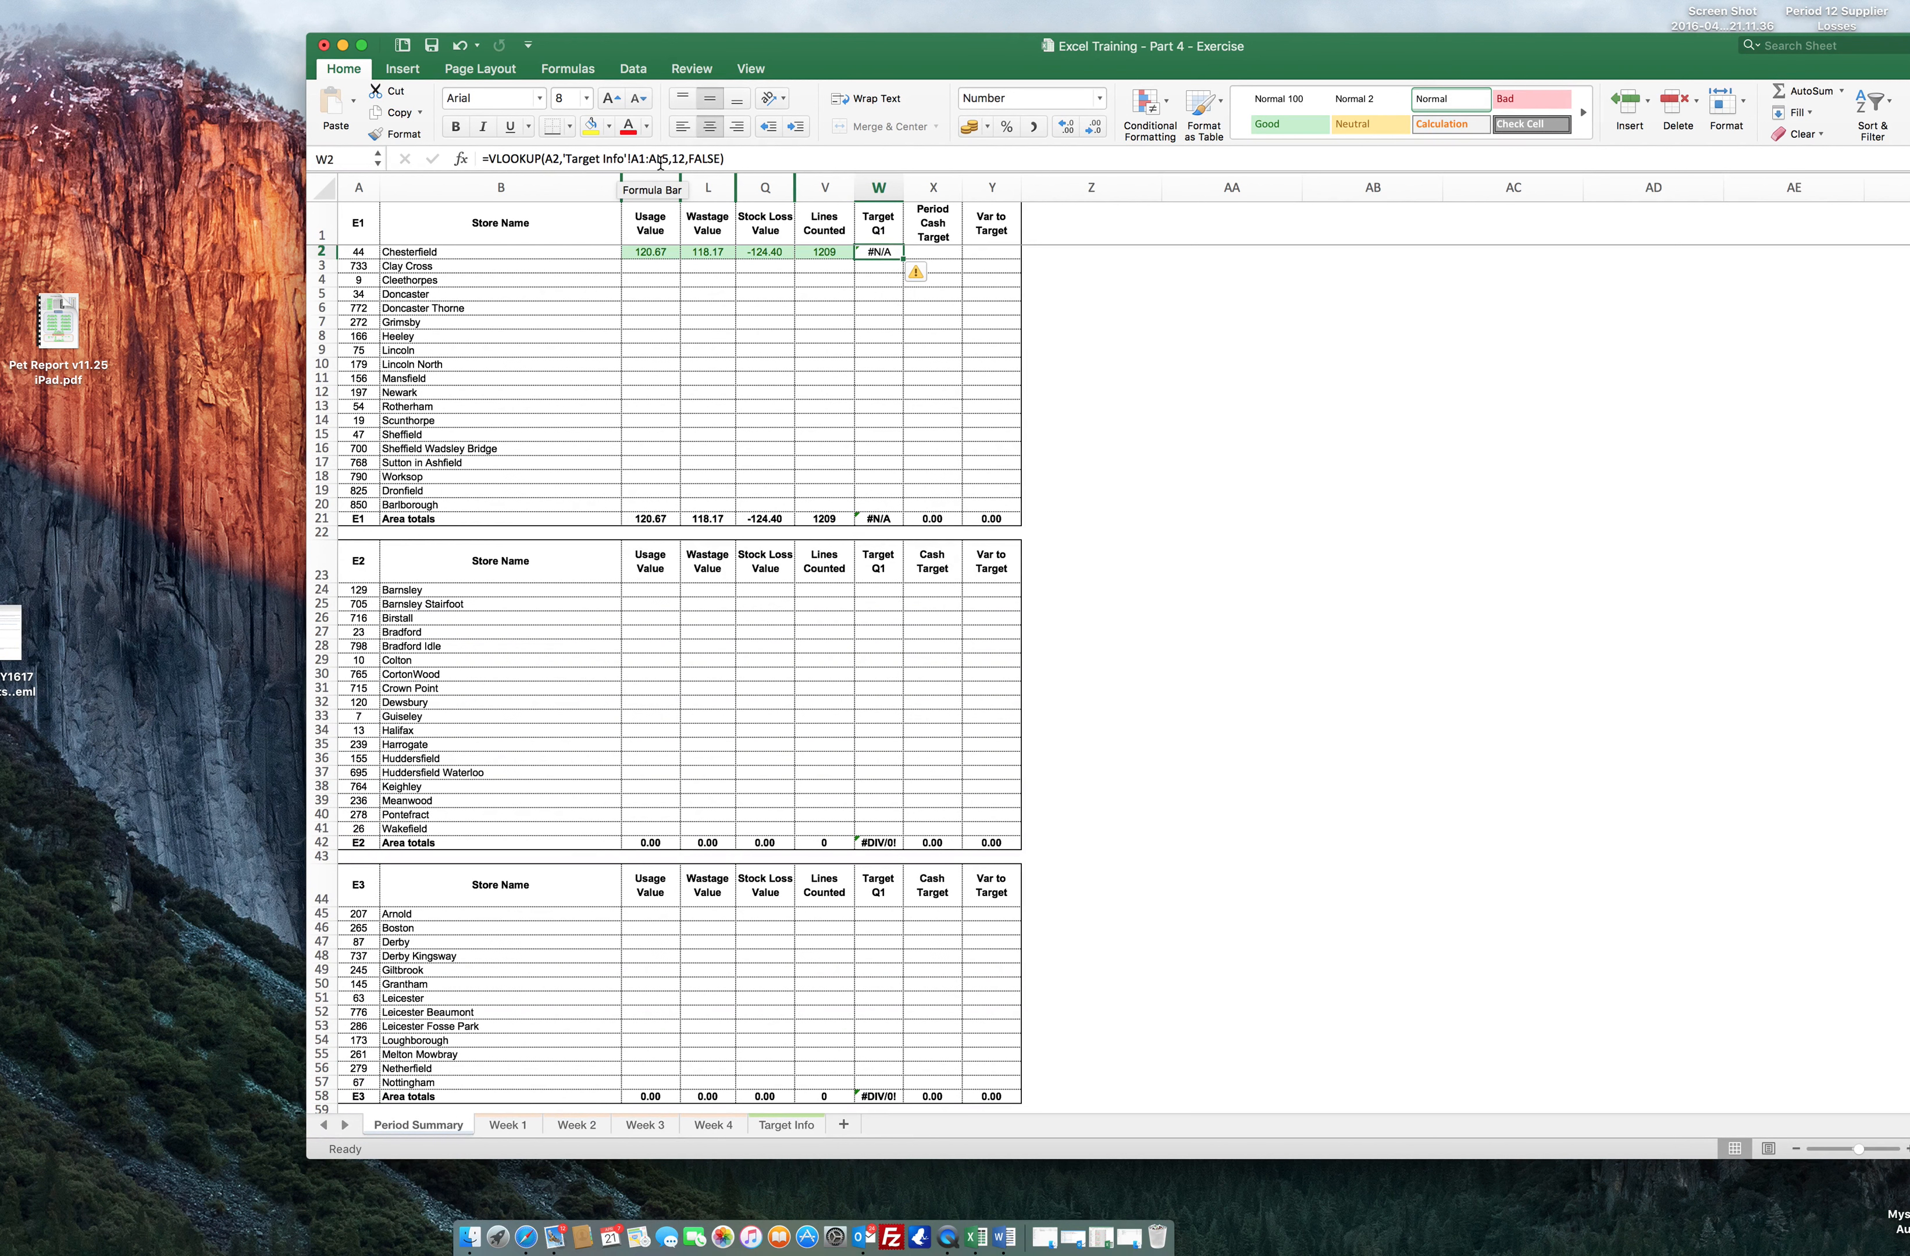
Undo the faulty formula in W2 and start a new VLOOKUP with A2 as the lookup value.
key(super+z)
text(vl)
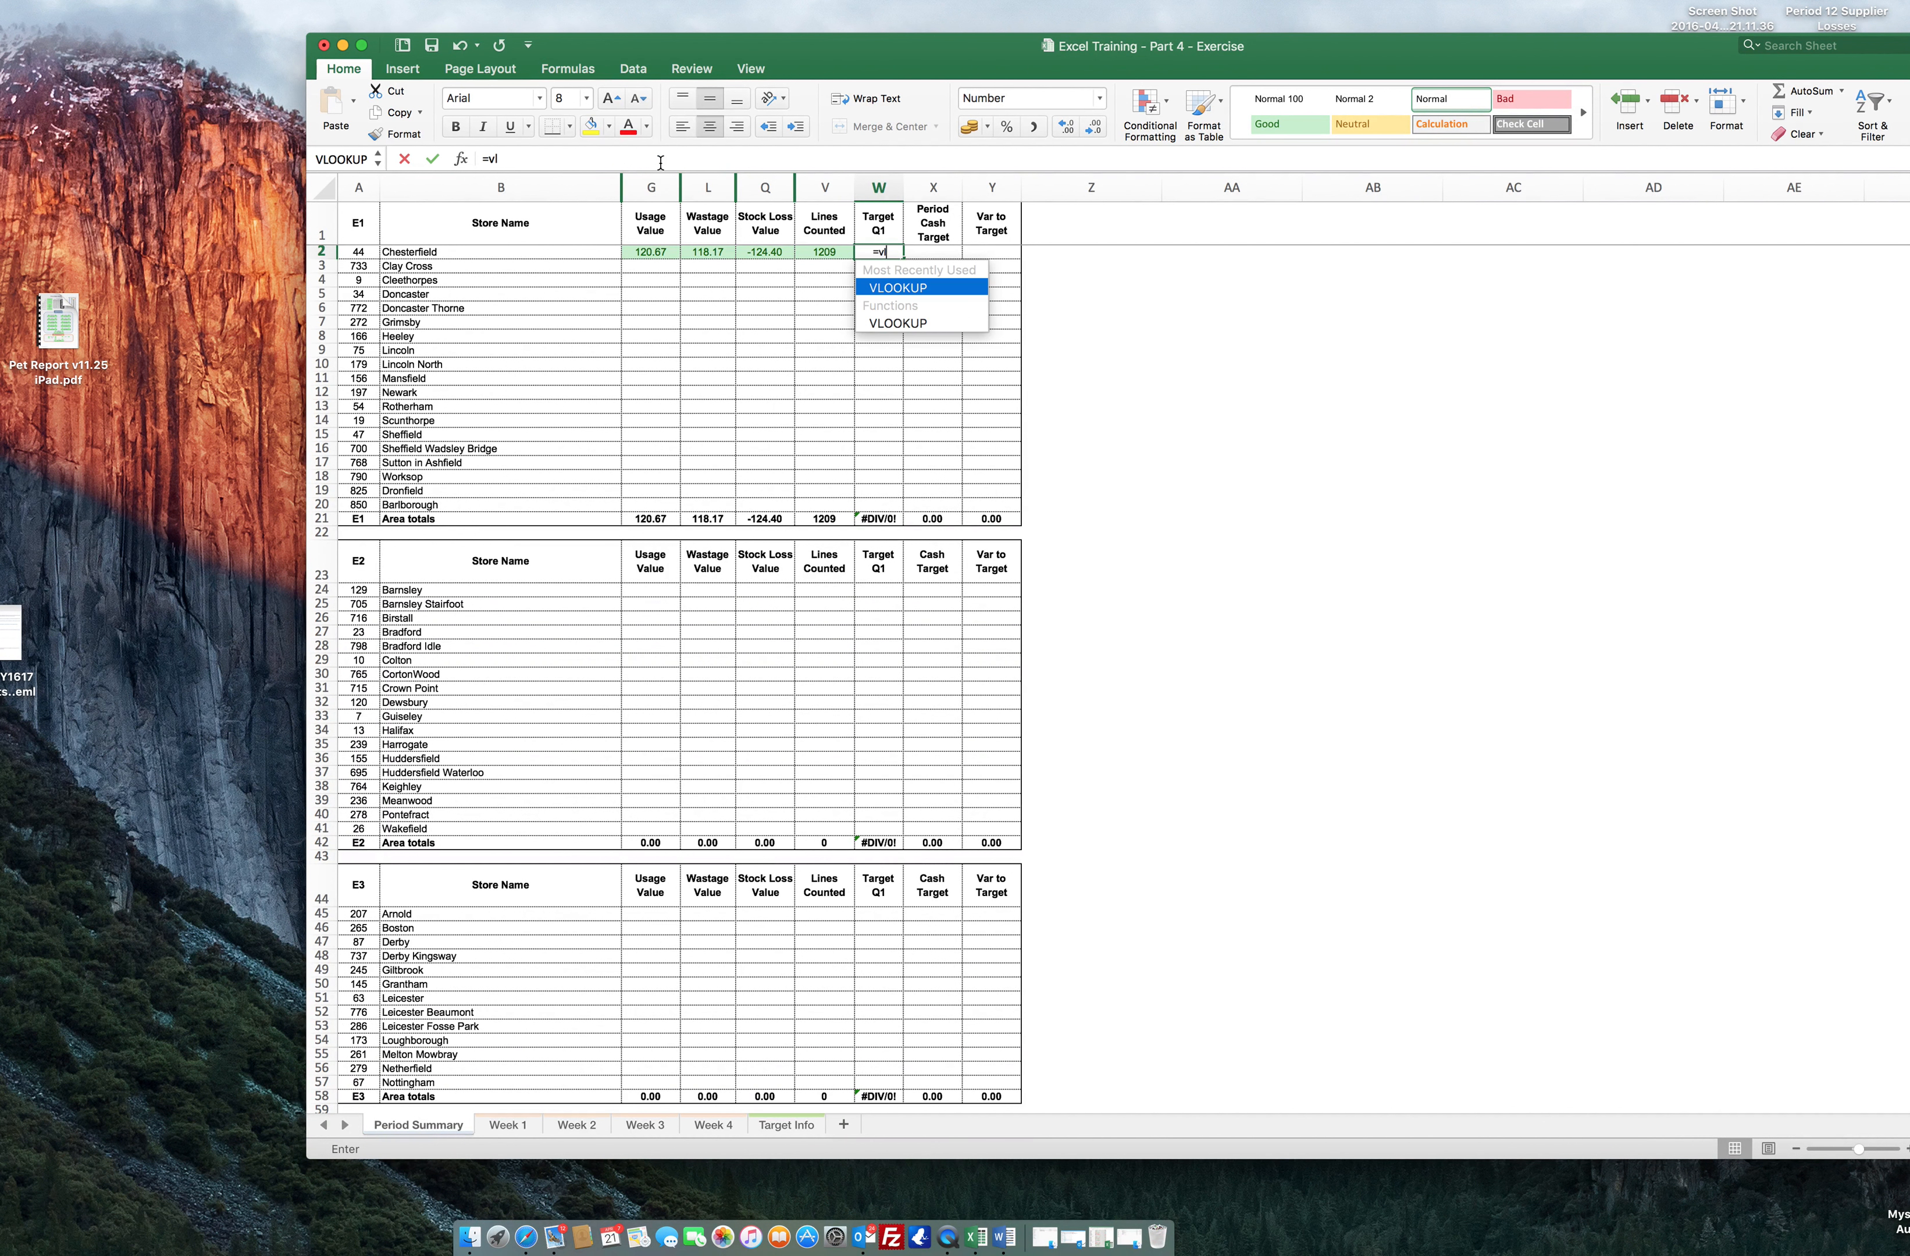
key(Tab)
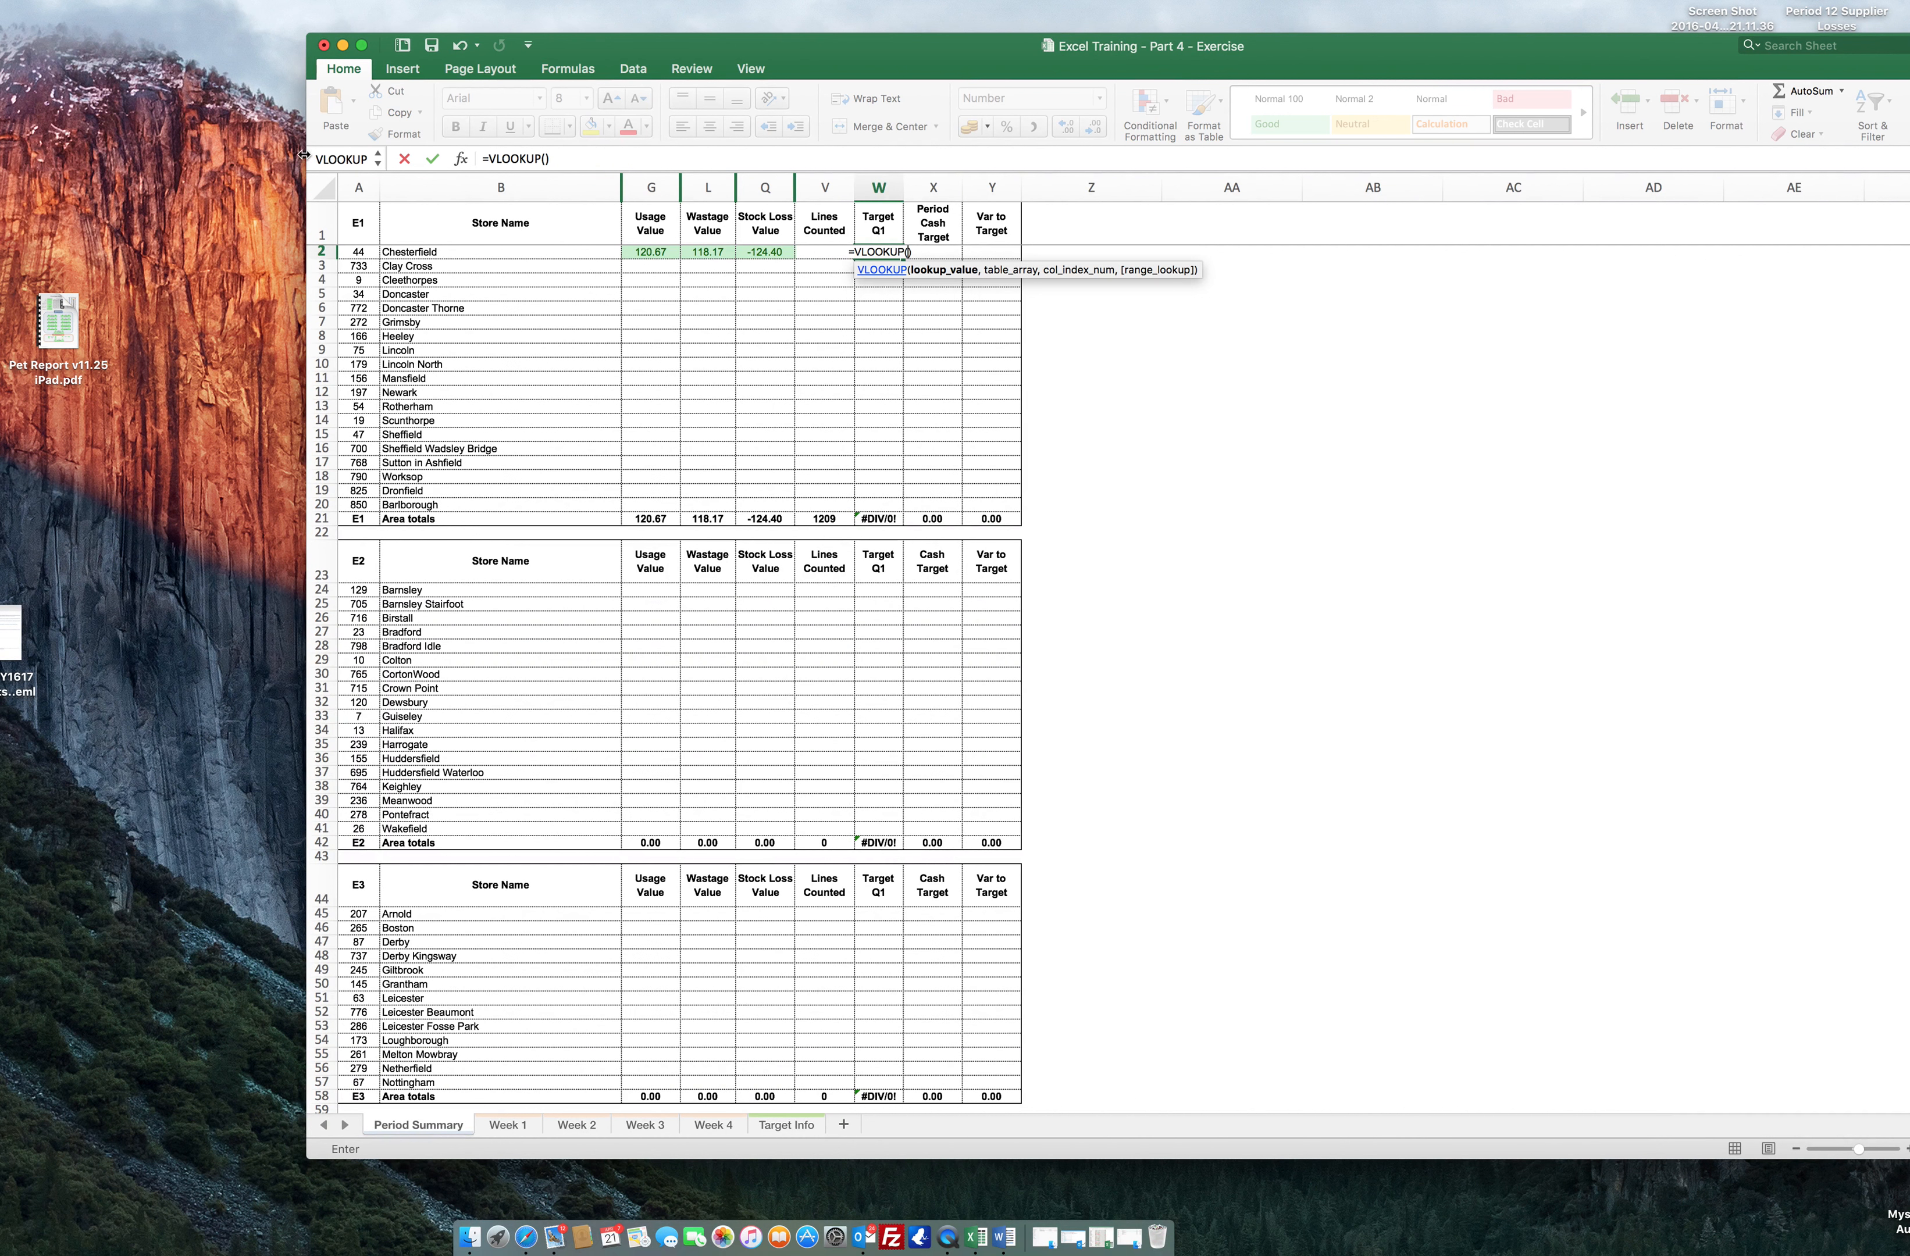
click(352, 252)
text(,)
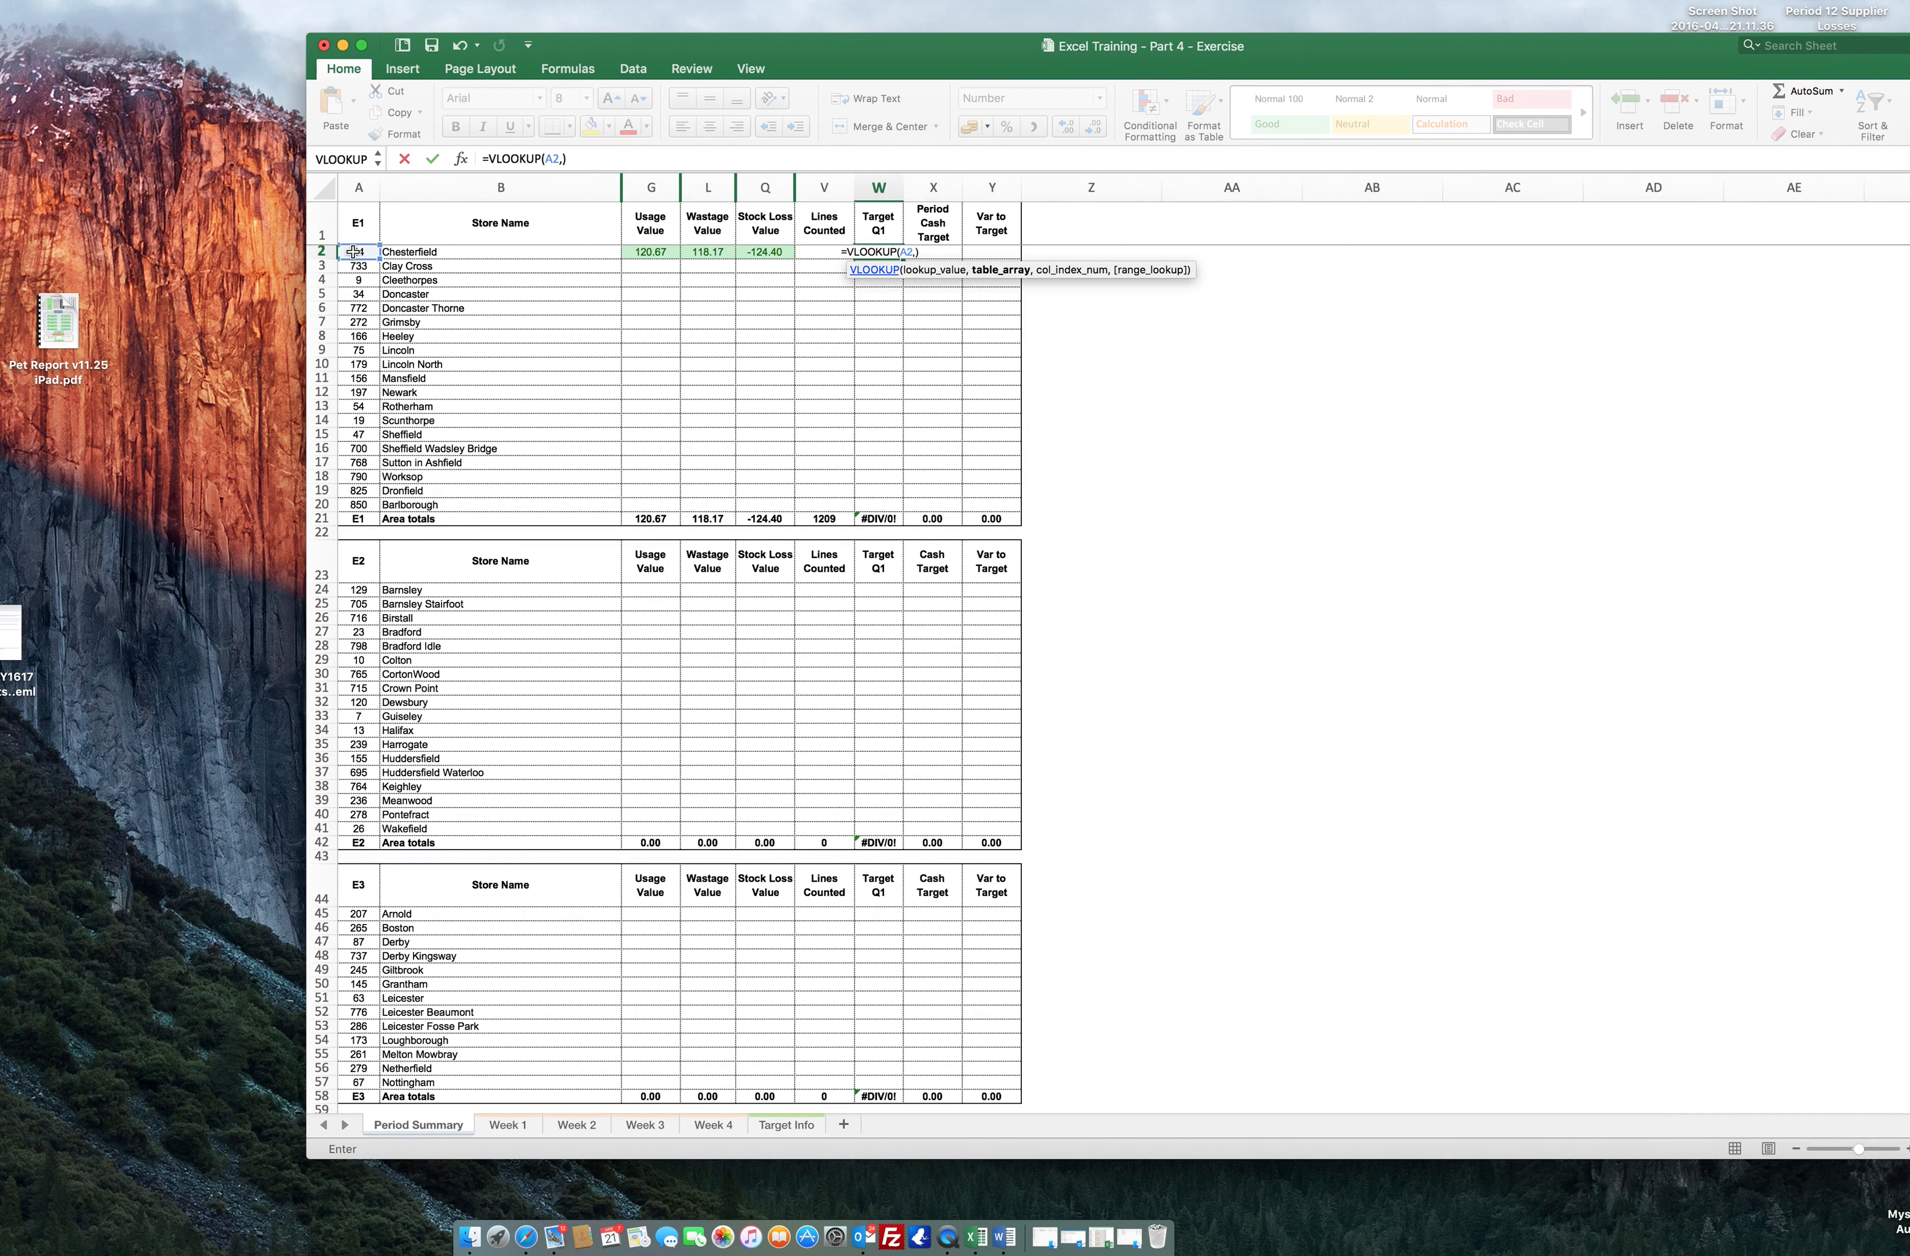
Complete the VLOOKUP with table array 'Target Info'!A1:L42, column index 12 and exact match FALSE.
click(758, 1126)
click(379, 220)
drag(379, 221, 1384, 1101)
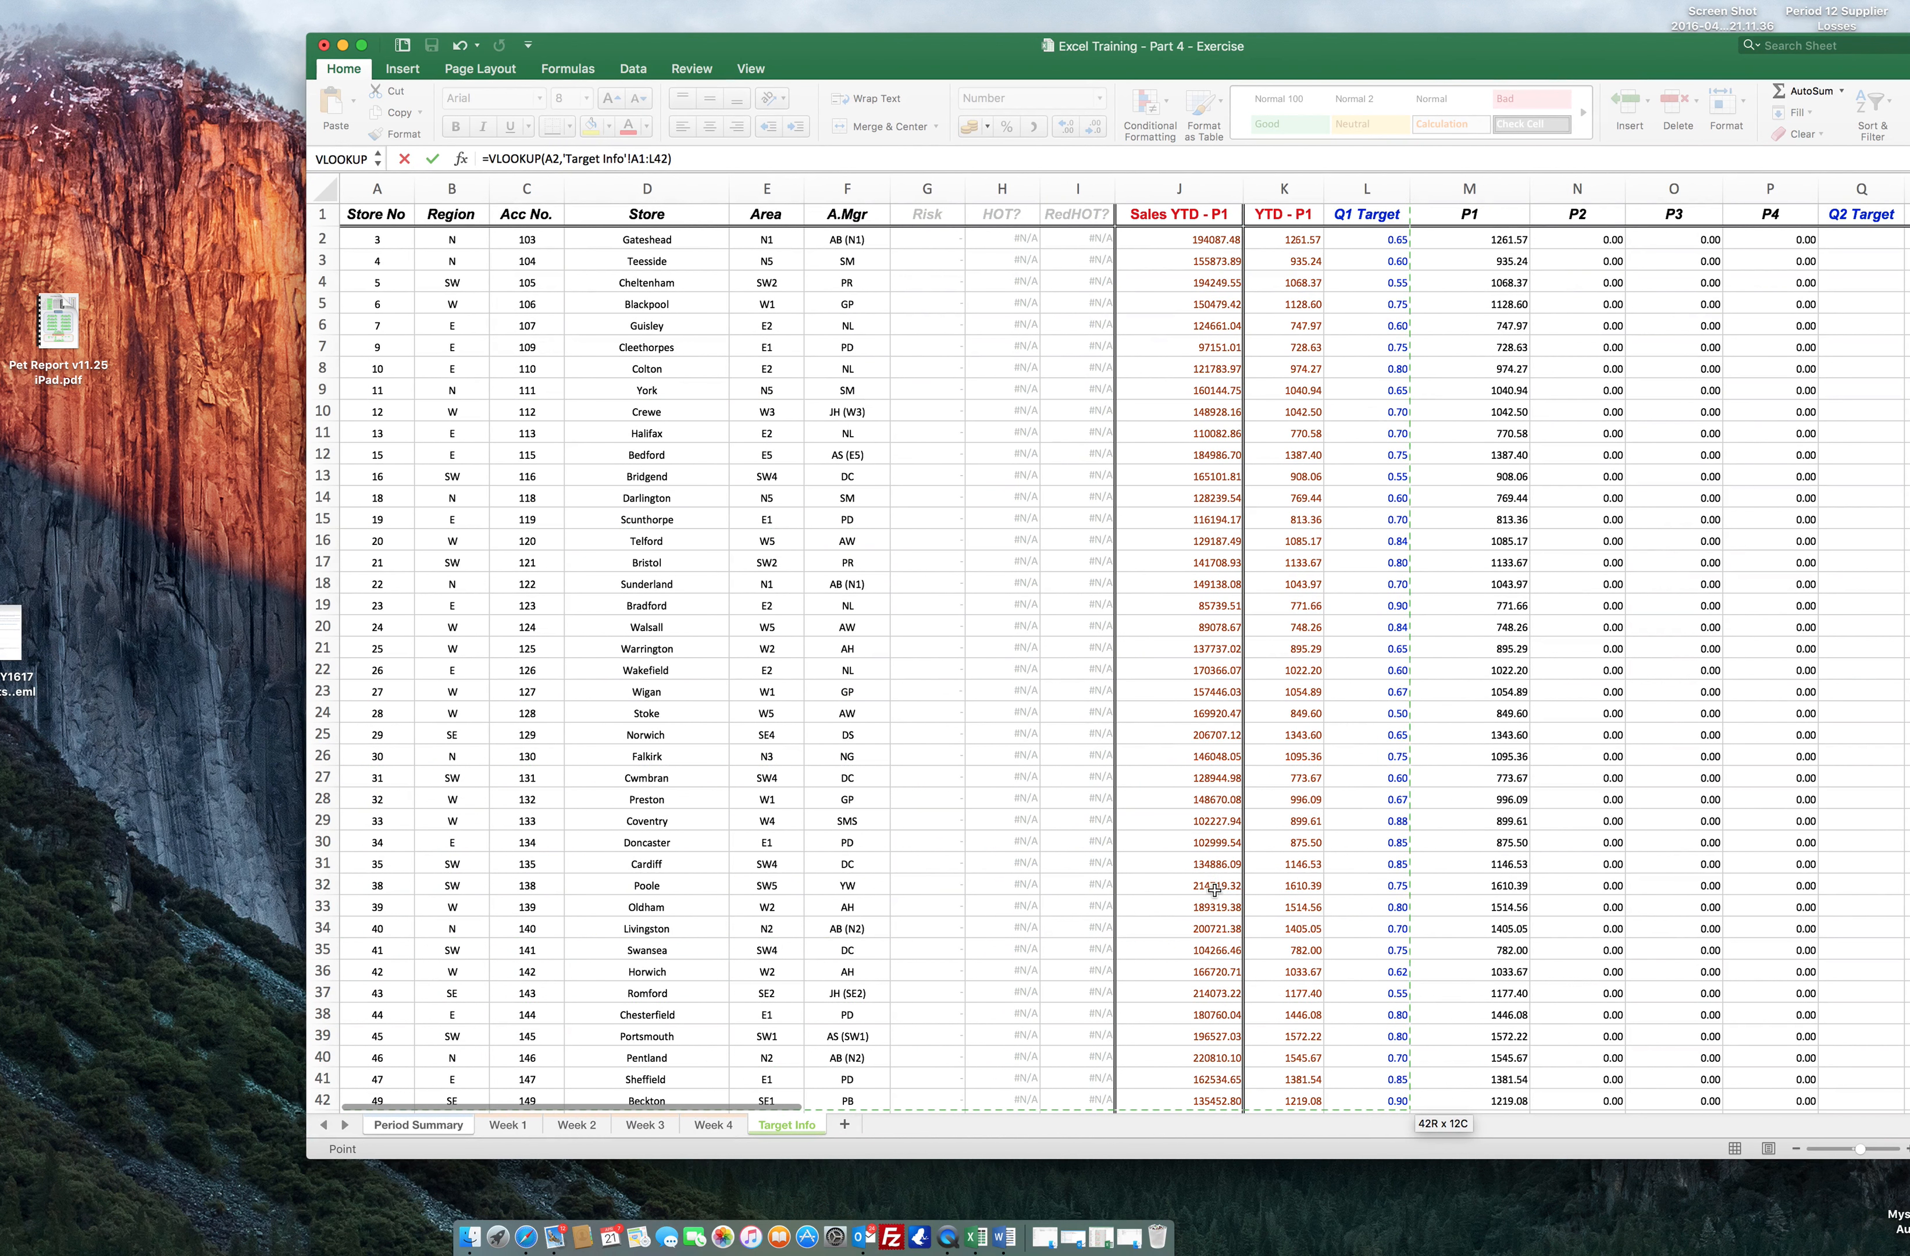
click(665, 158)
text(,12,false)
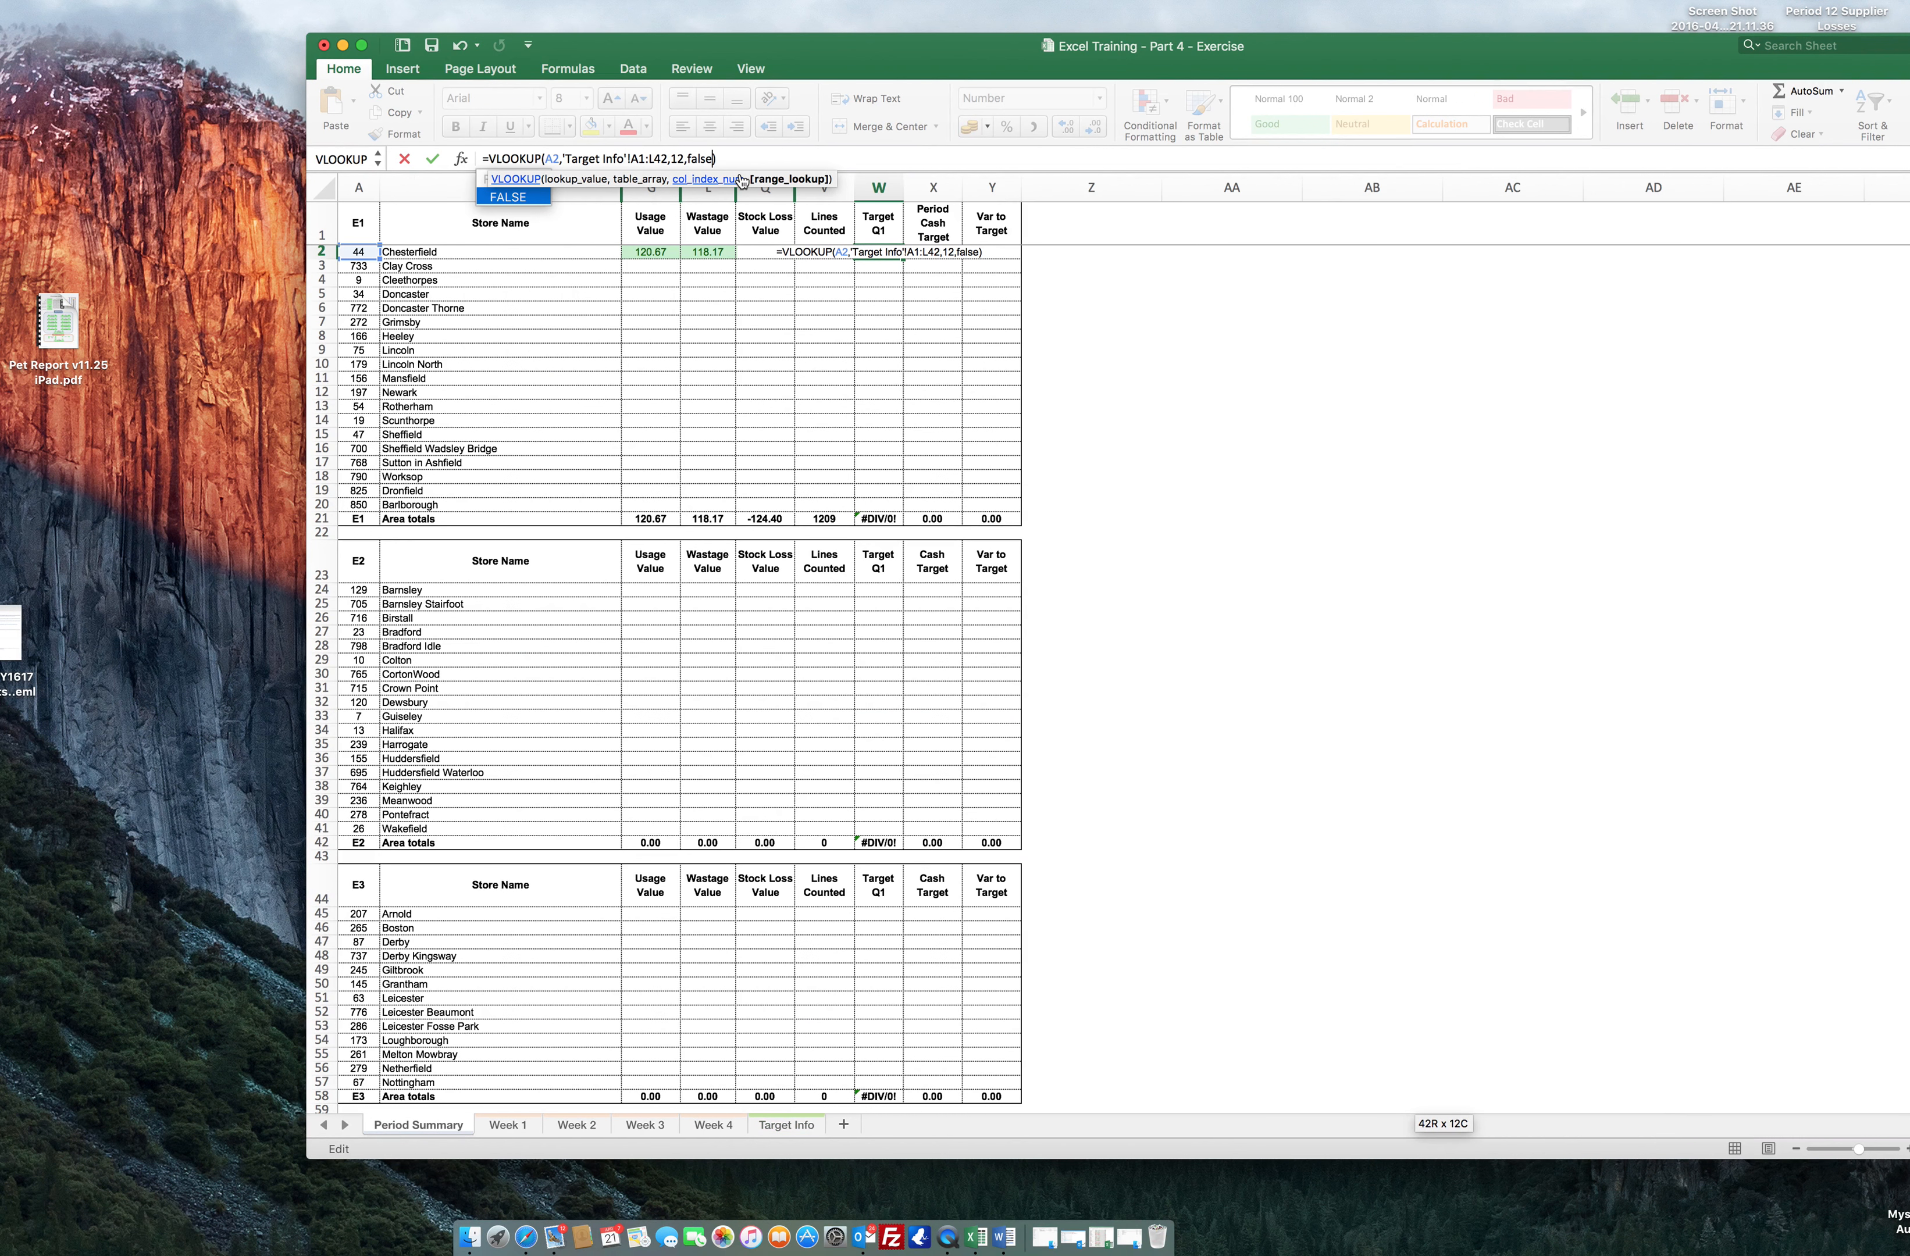
key(Return)
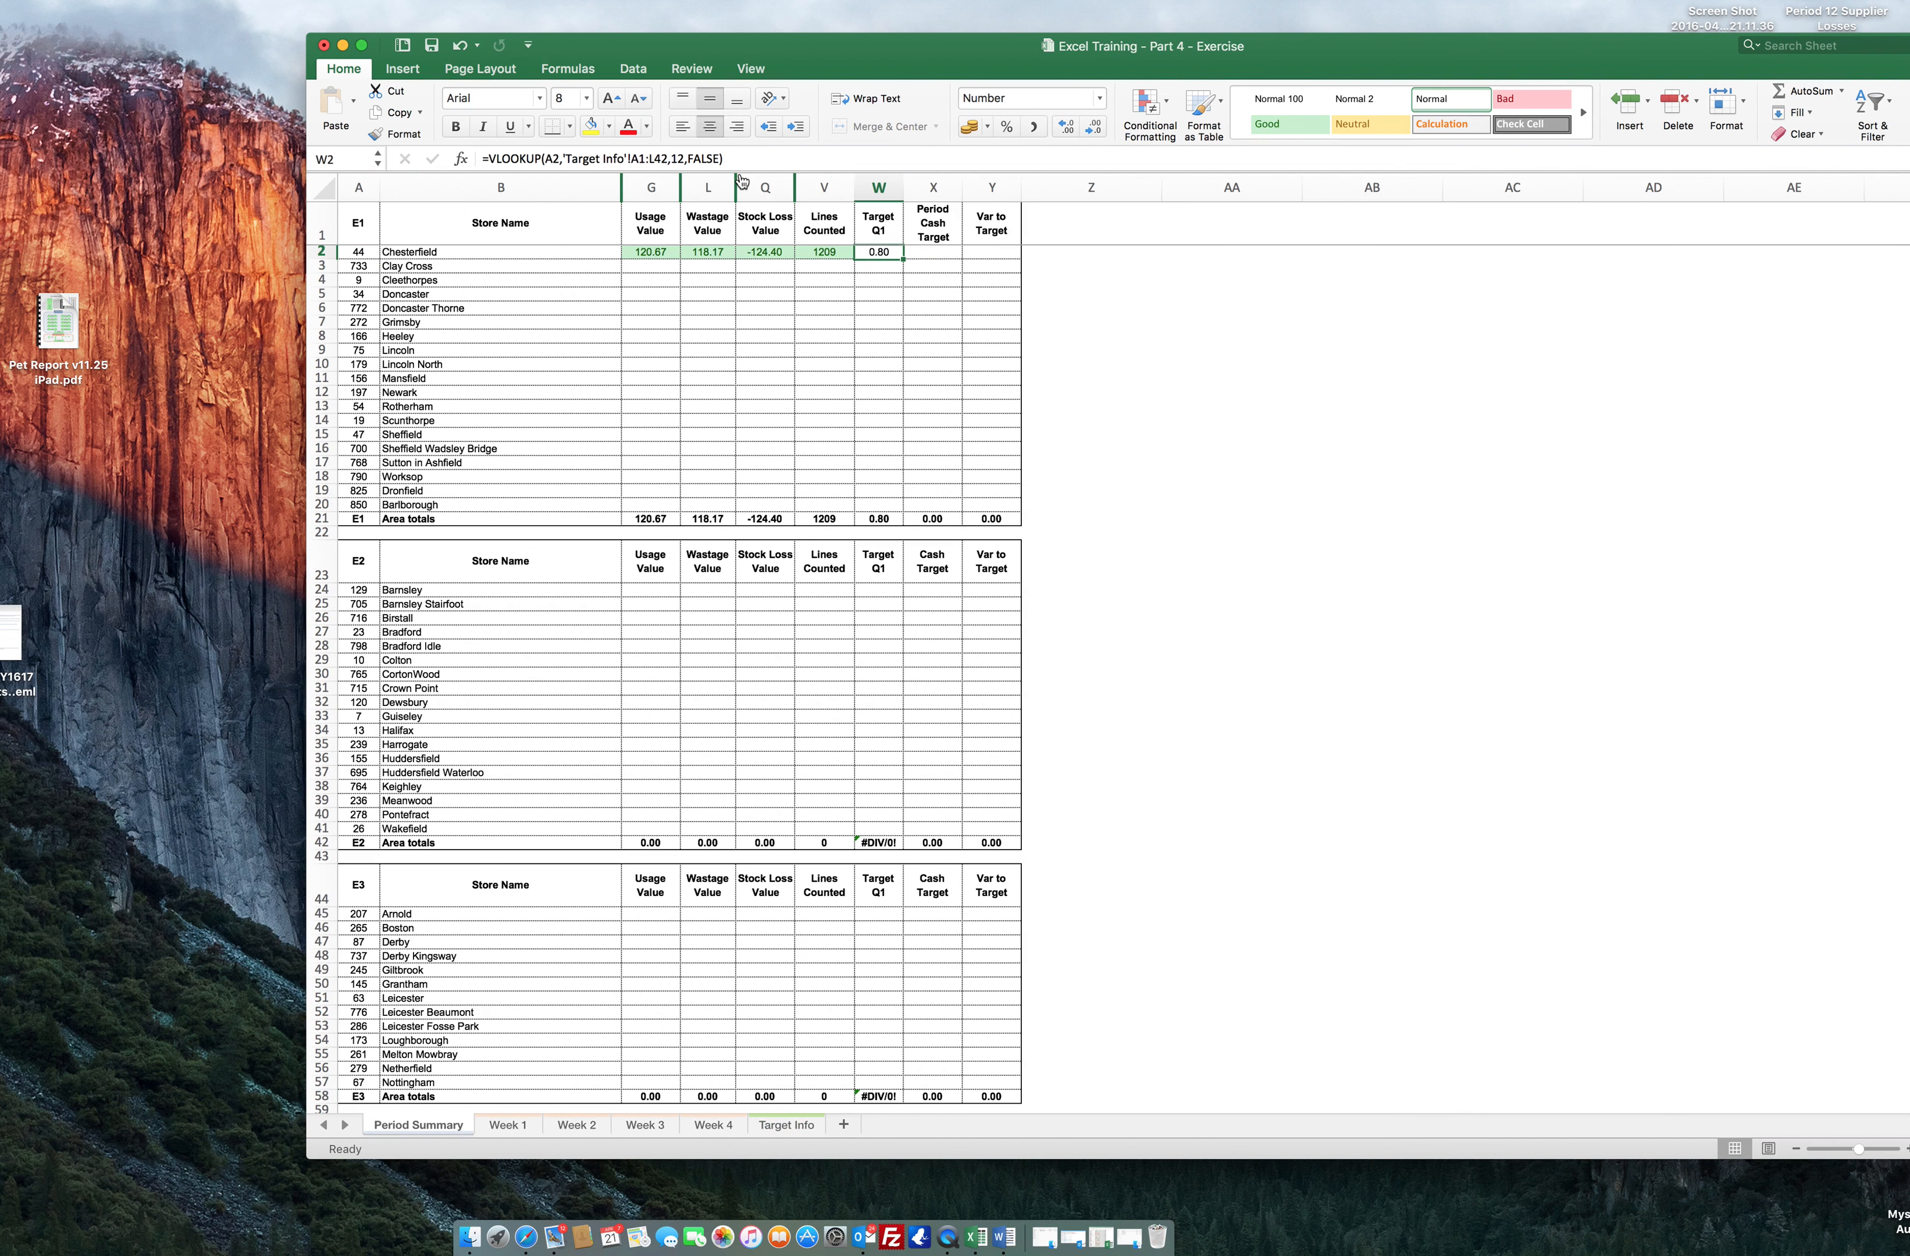
Examine the column headers across the Target Info sheet to see how far right the lookup range must reach.
click(661, 158)
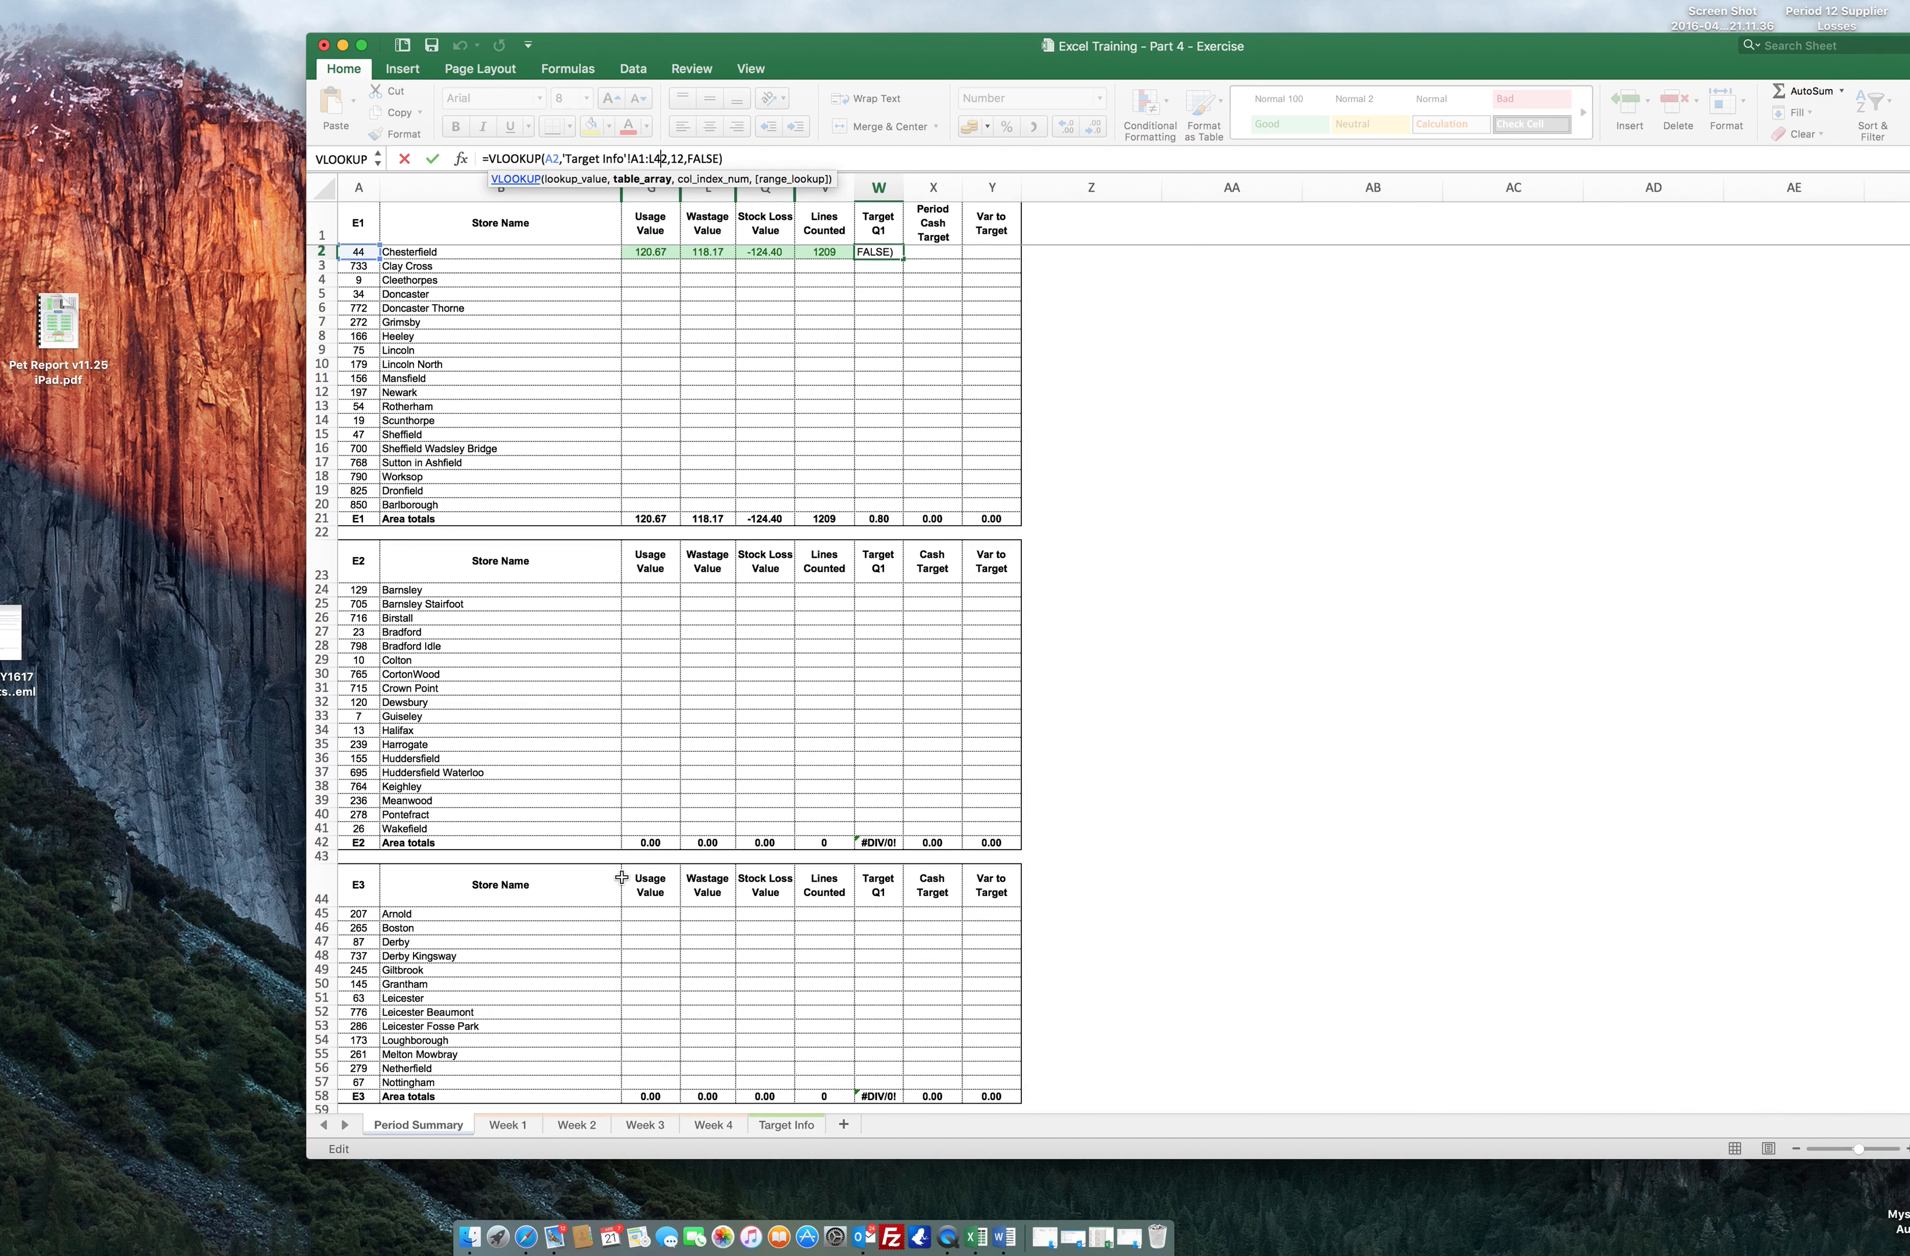
key(Escape)
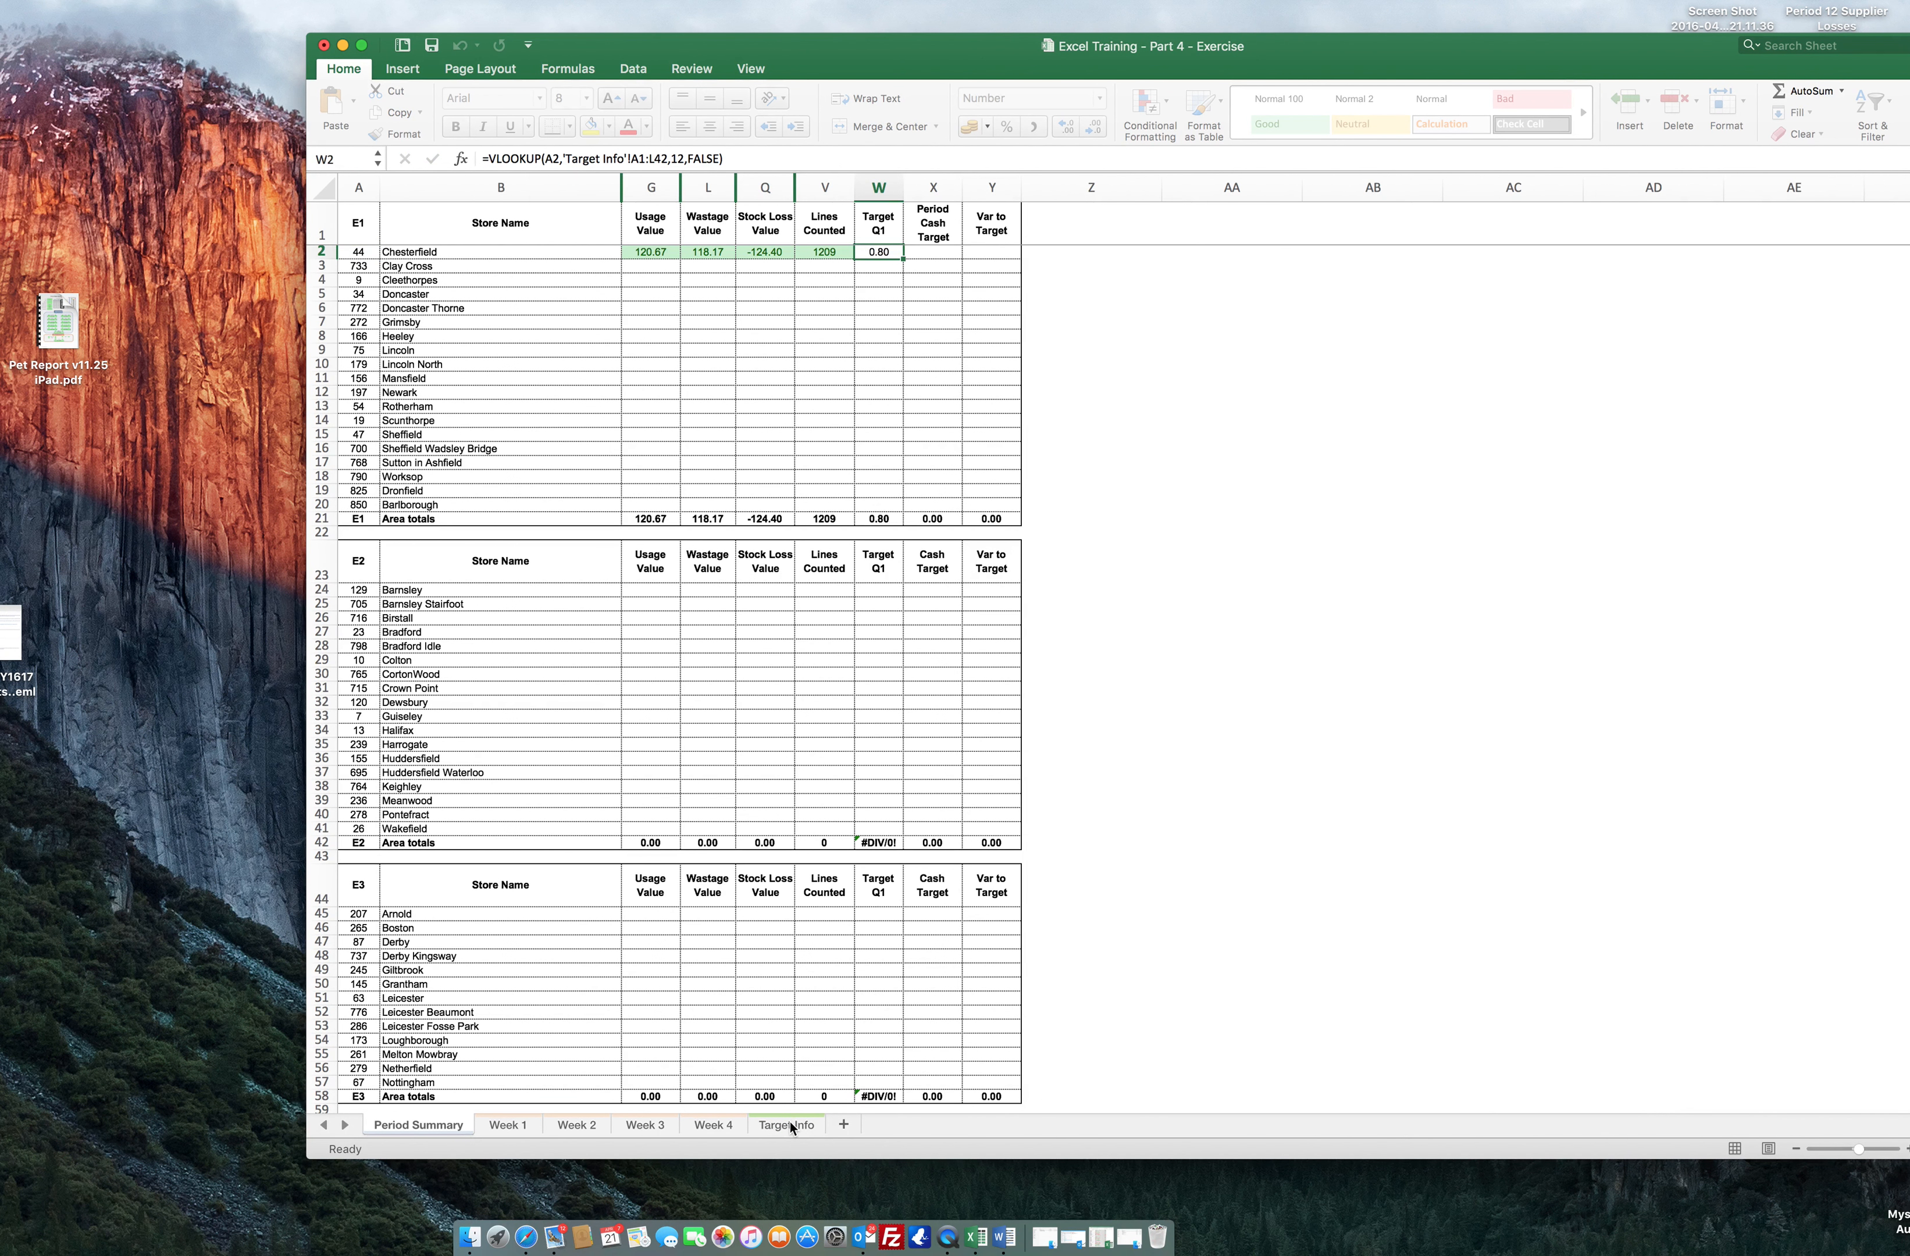
click(785, 1125)
scroll(930, 595, right, 2)
scroll(1030, 511, right, 15)
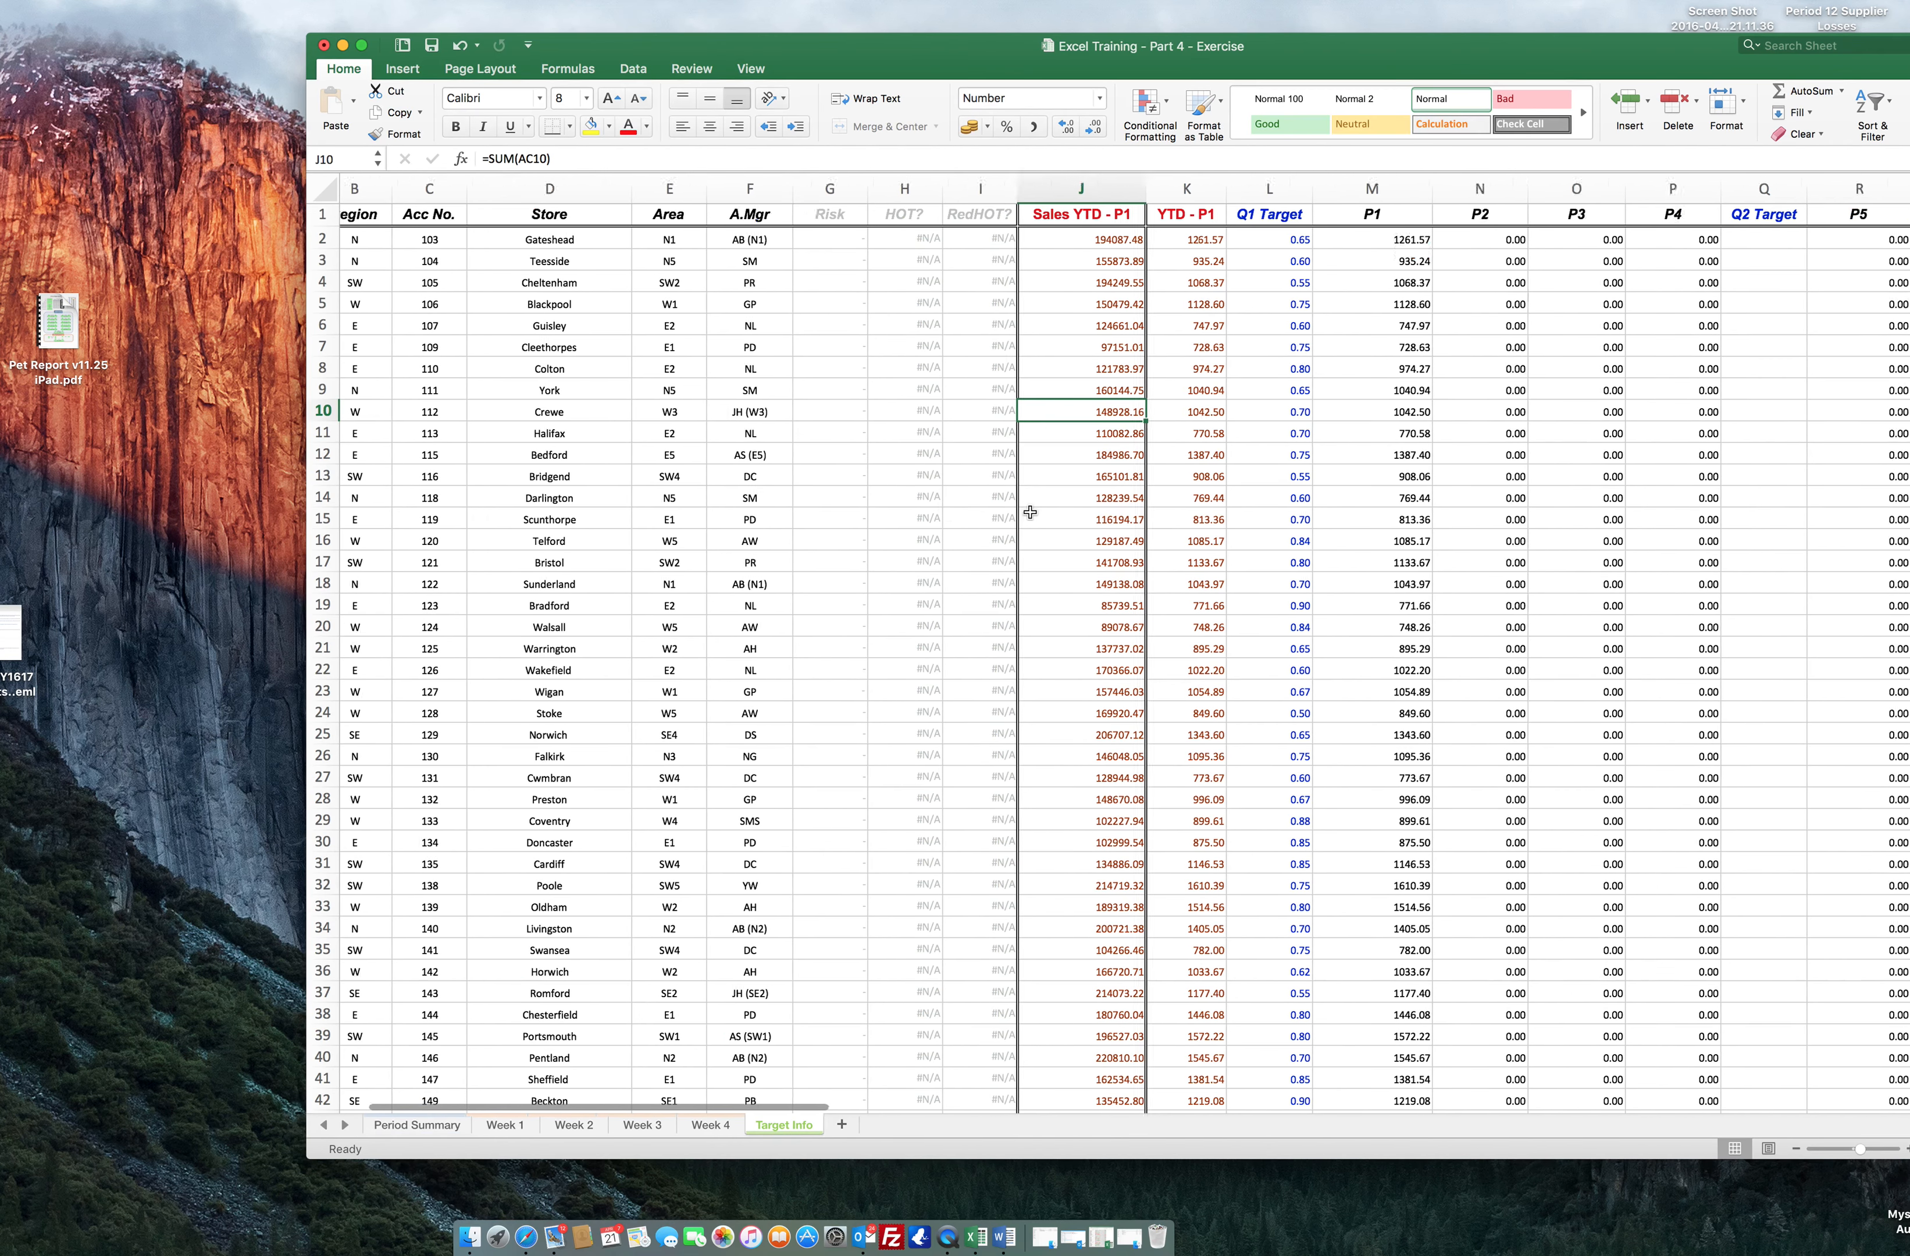
scroll(1030, 512, right, 1)
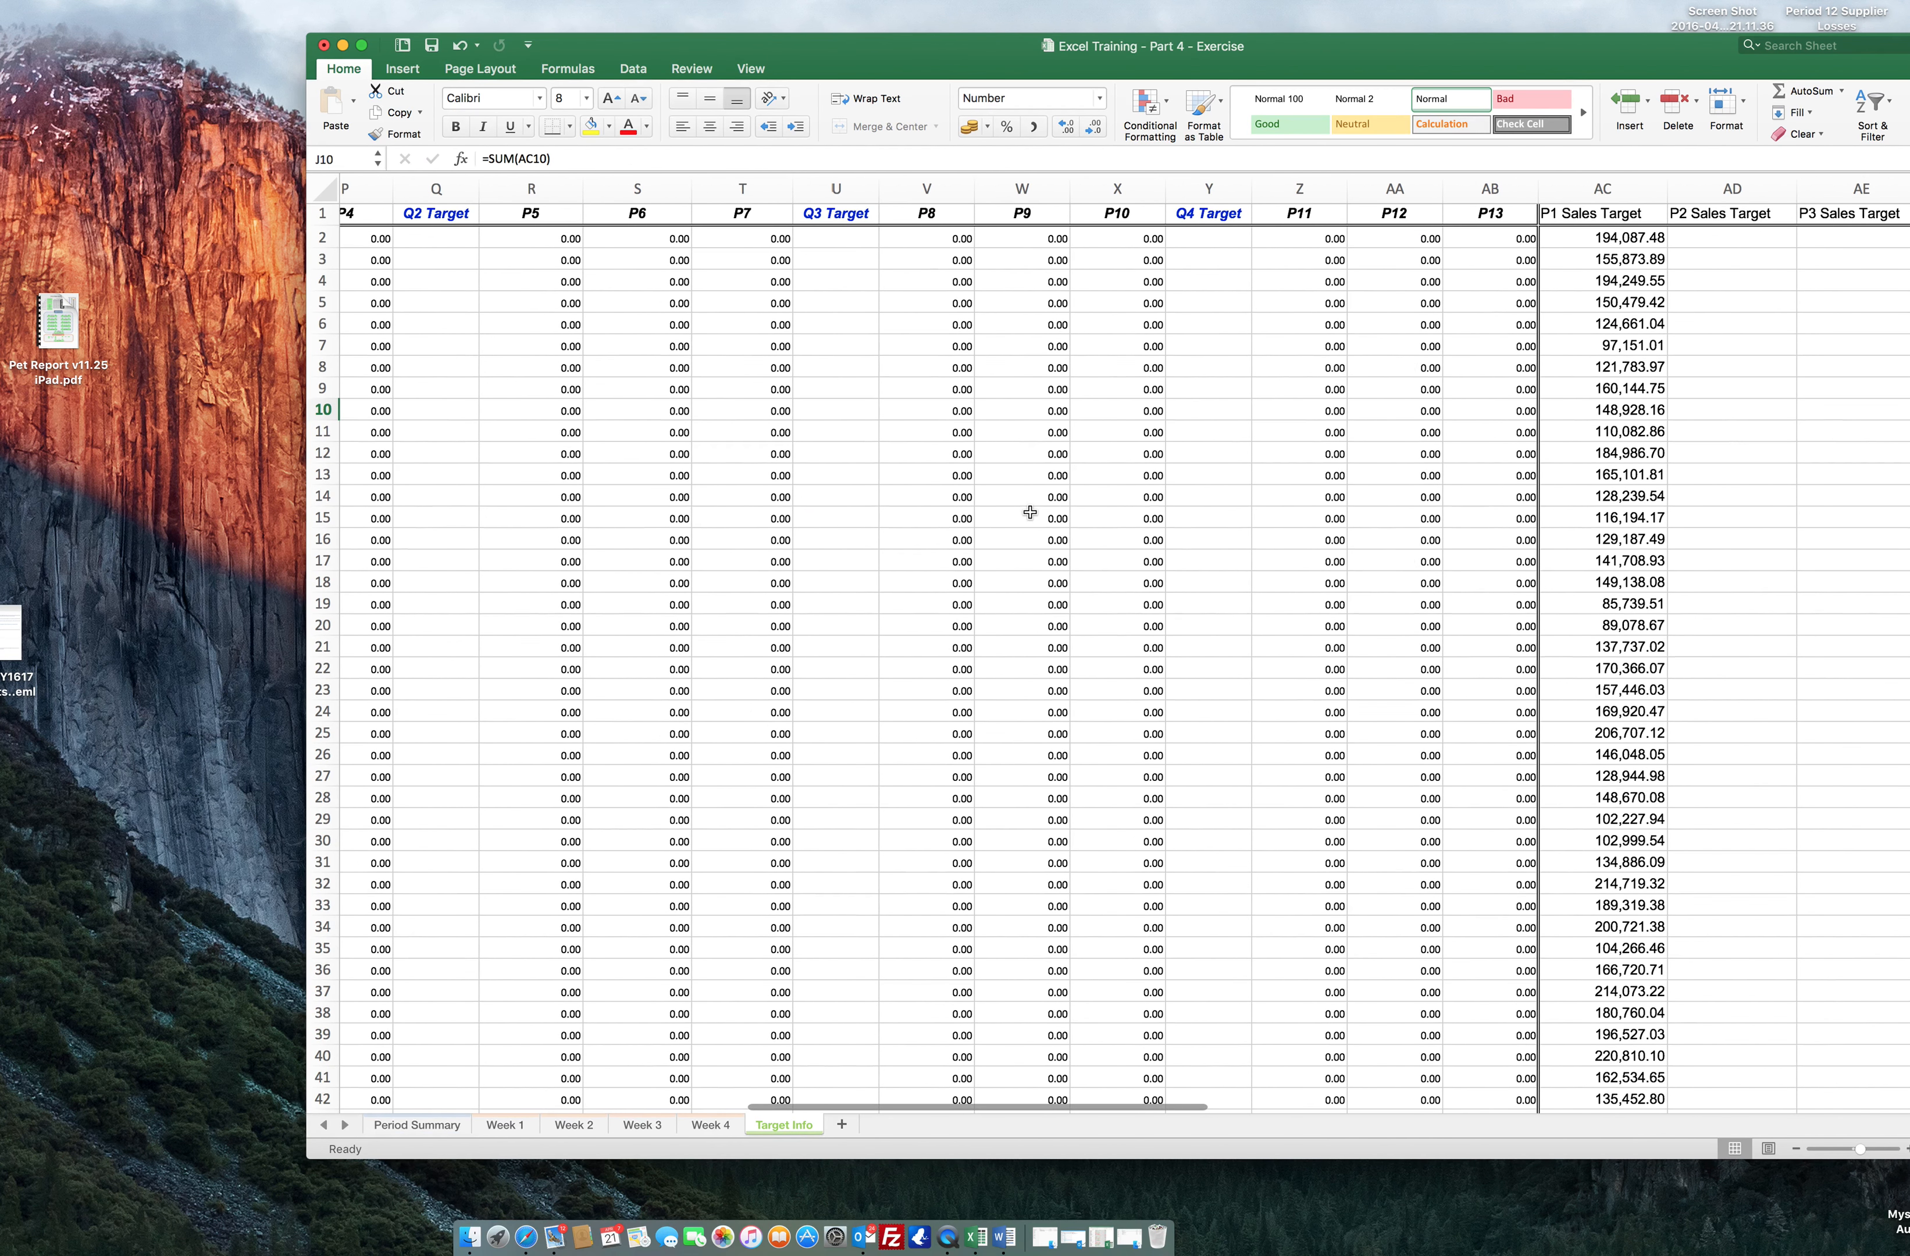
scroll(1029, 512, left, 1)
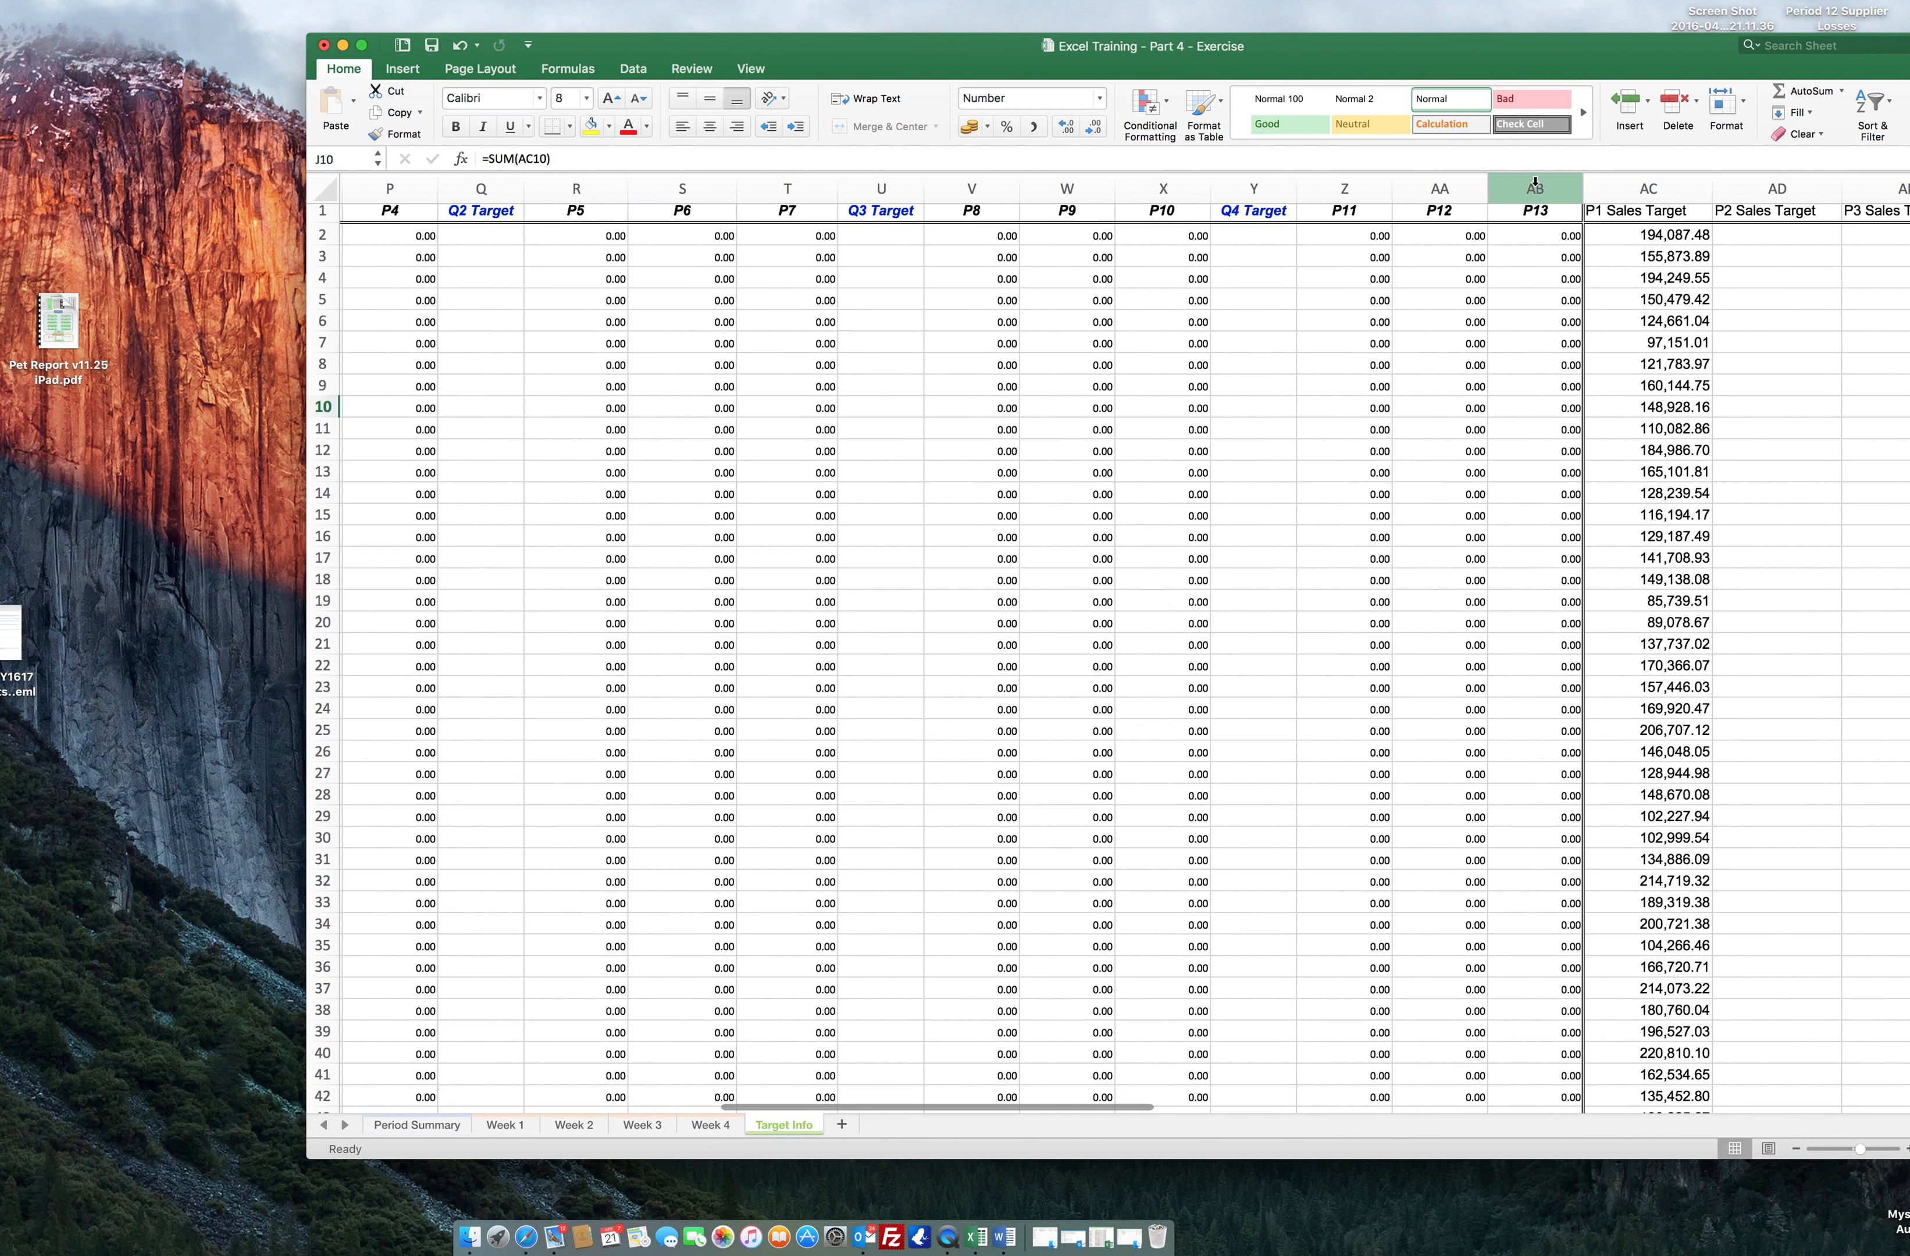
scroll(1491, 285, left, 4)
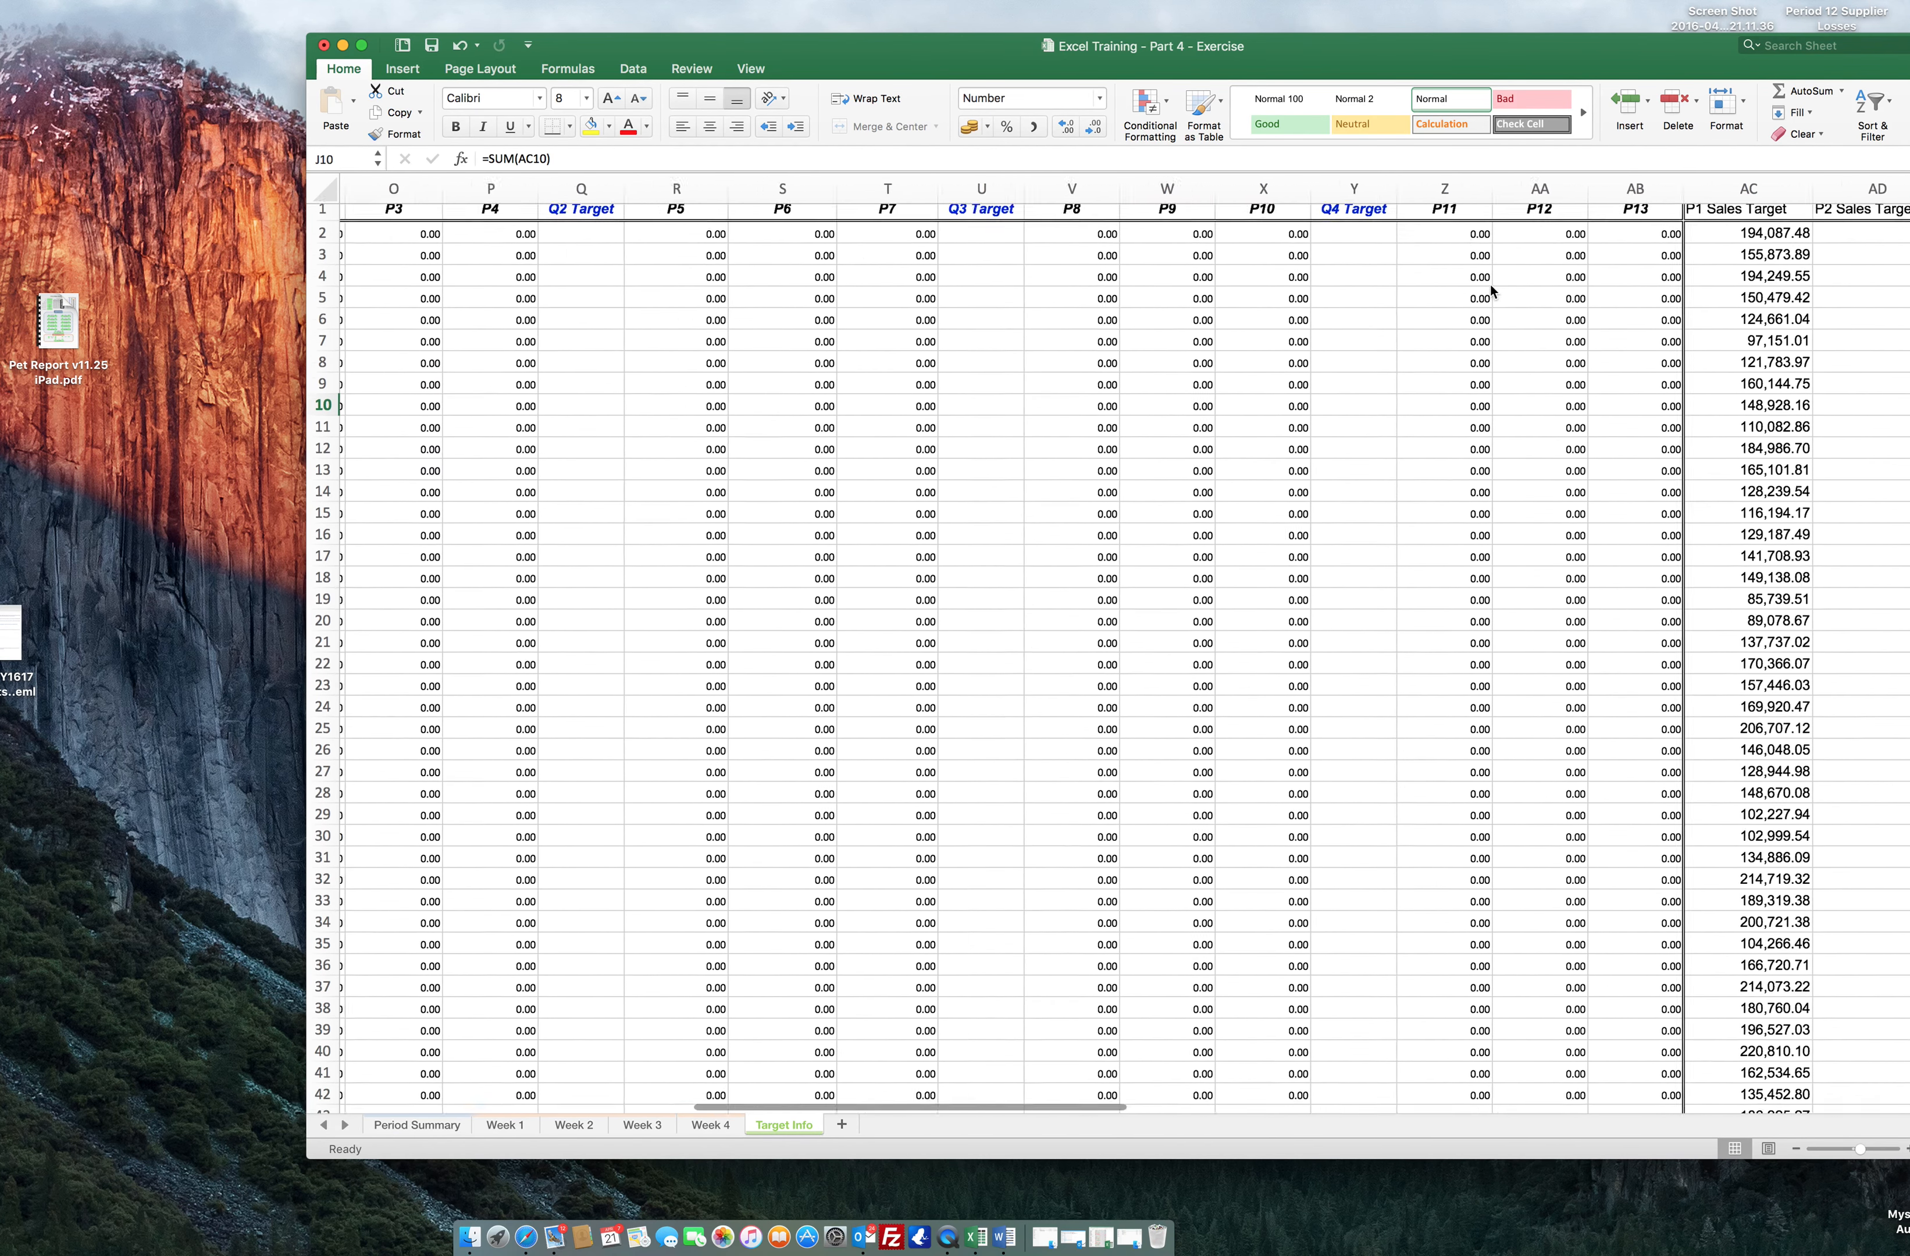
scroll(1490, 284, left, 10)
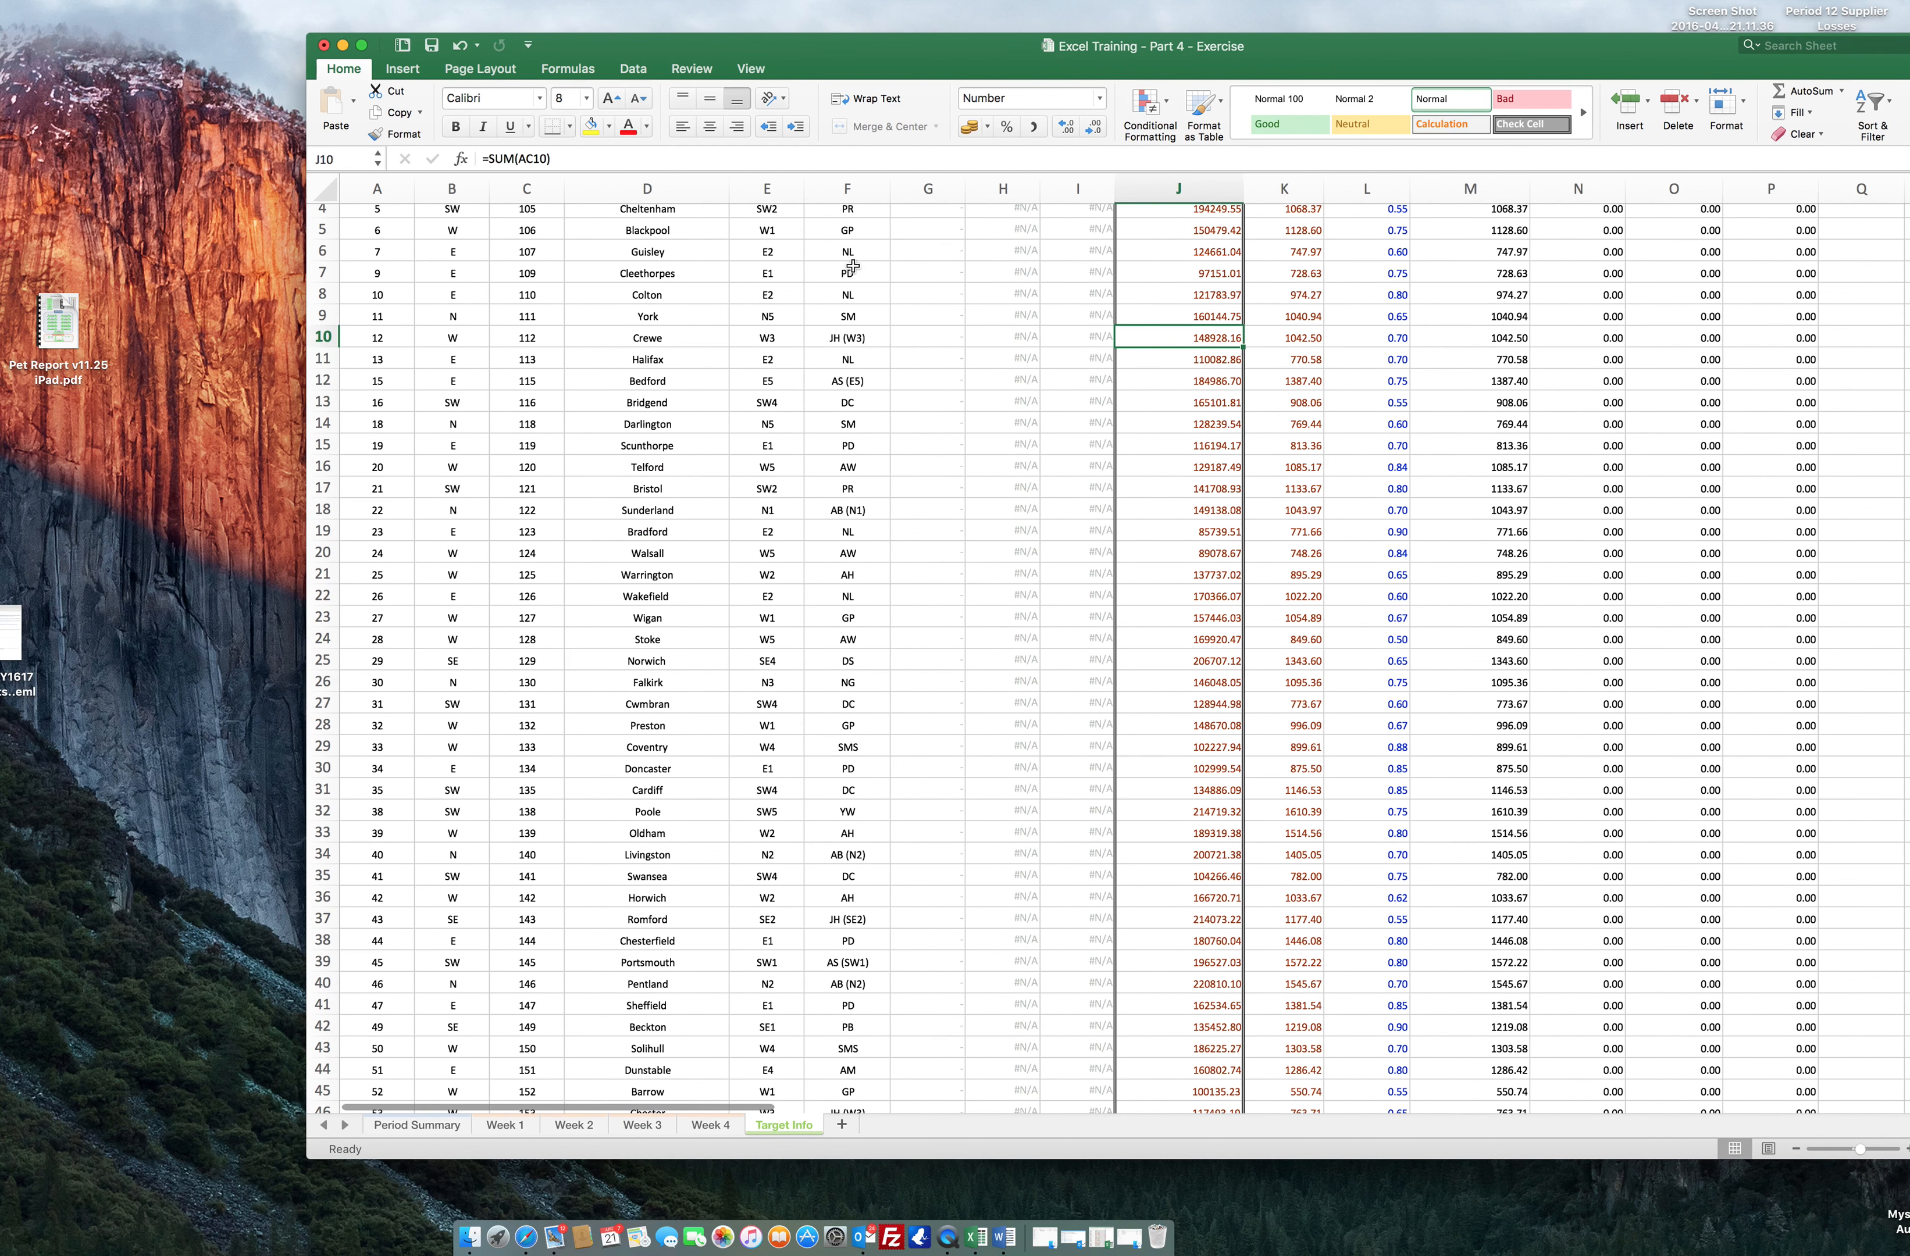
Extend the table array in the Period Summary sheet's W2 VLOOKUP to column AB, making it A1:AB42.
click(431, 1126)
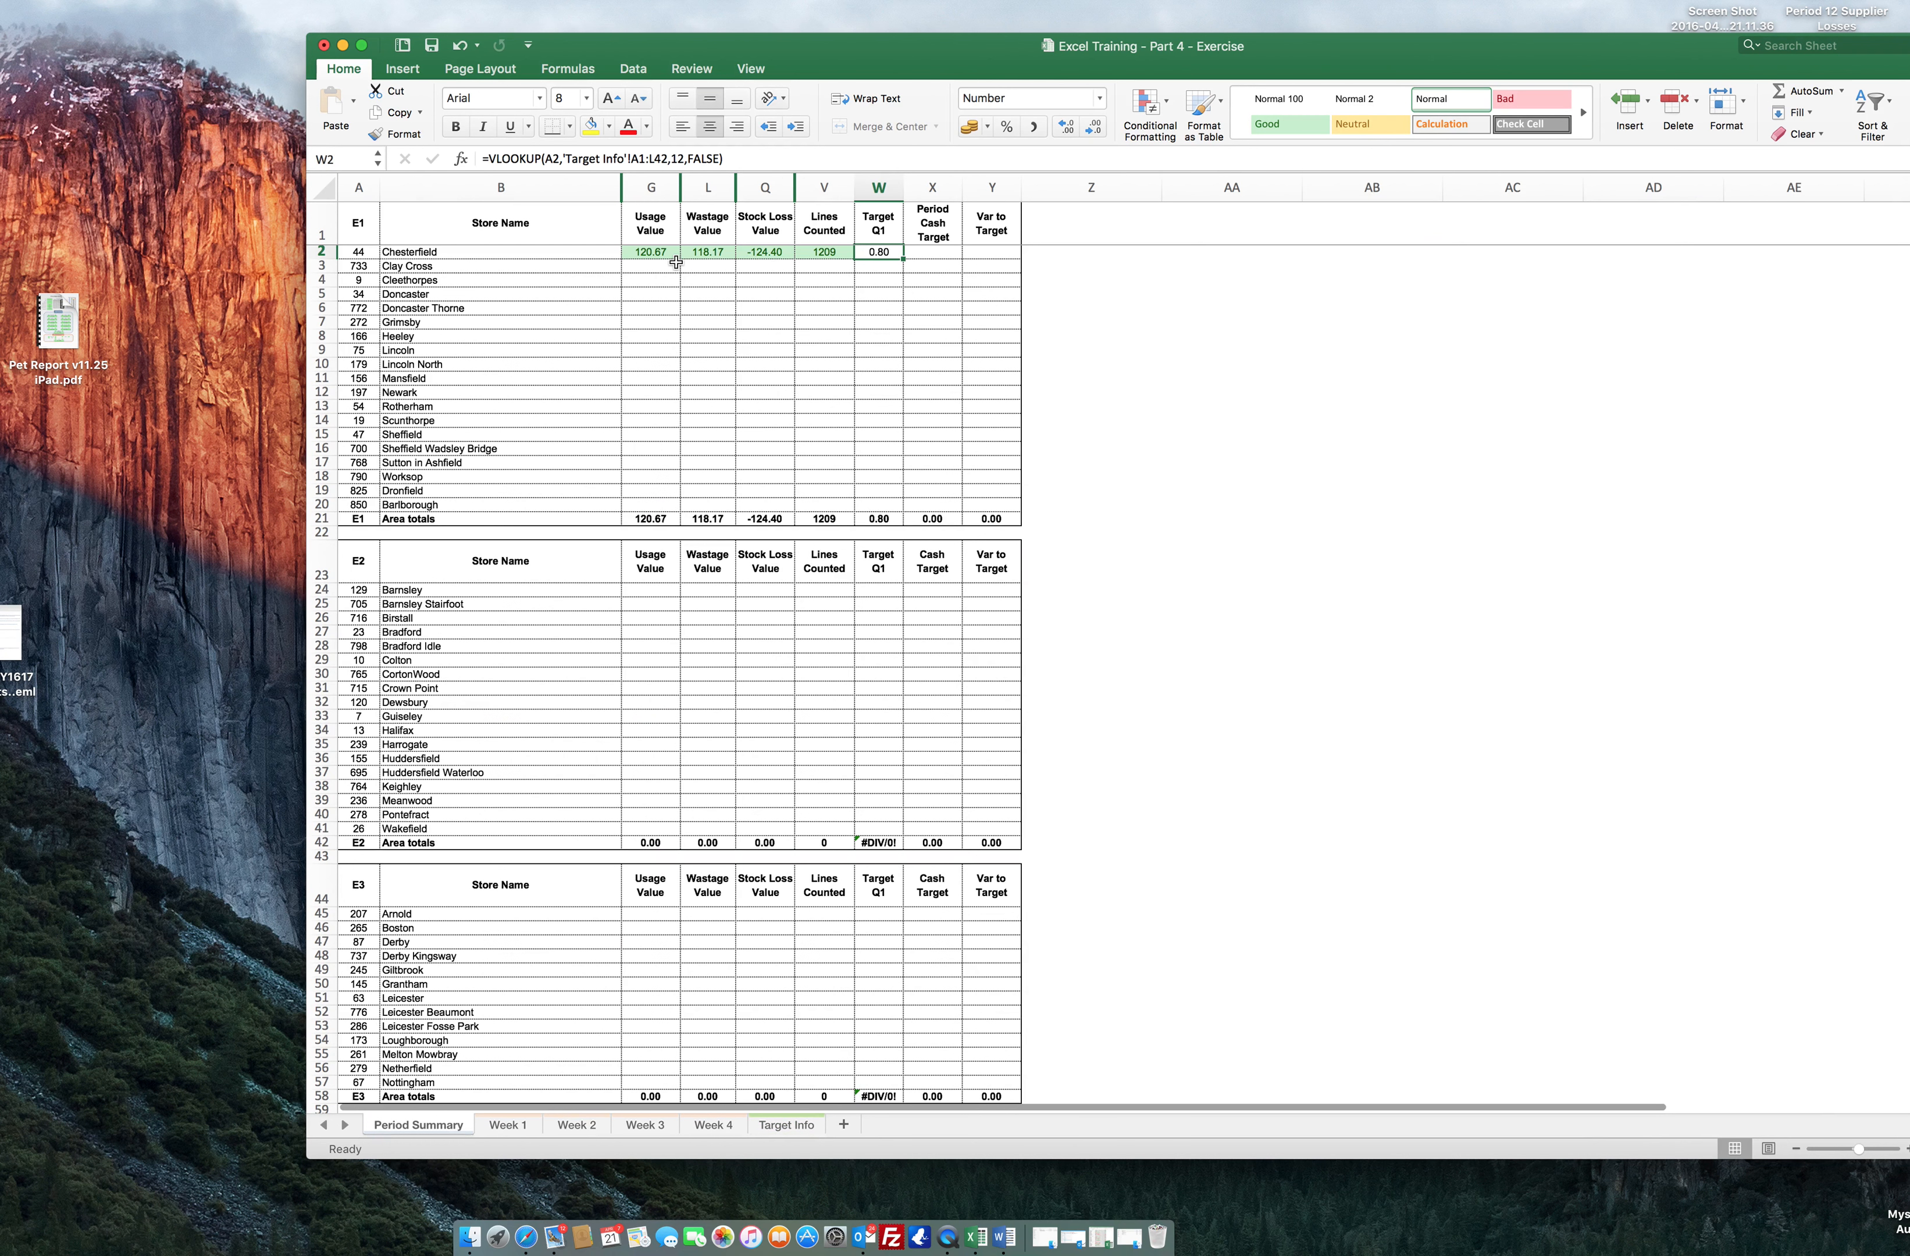
click(656, 157)
key(BackSpace)
text(AB)
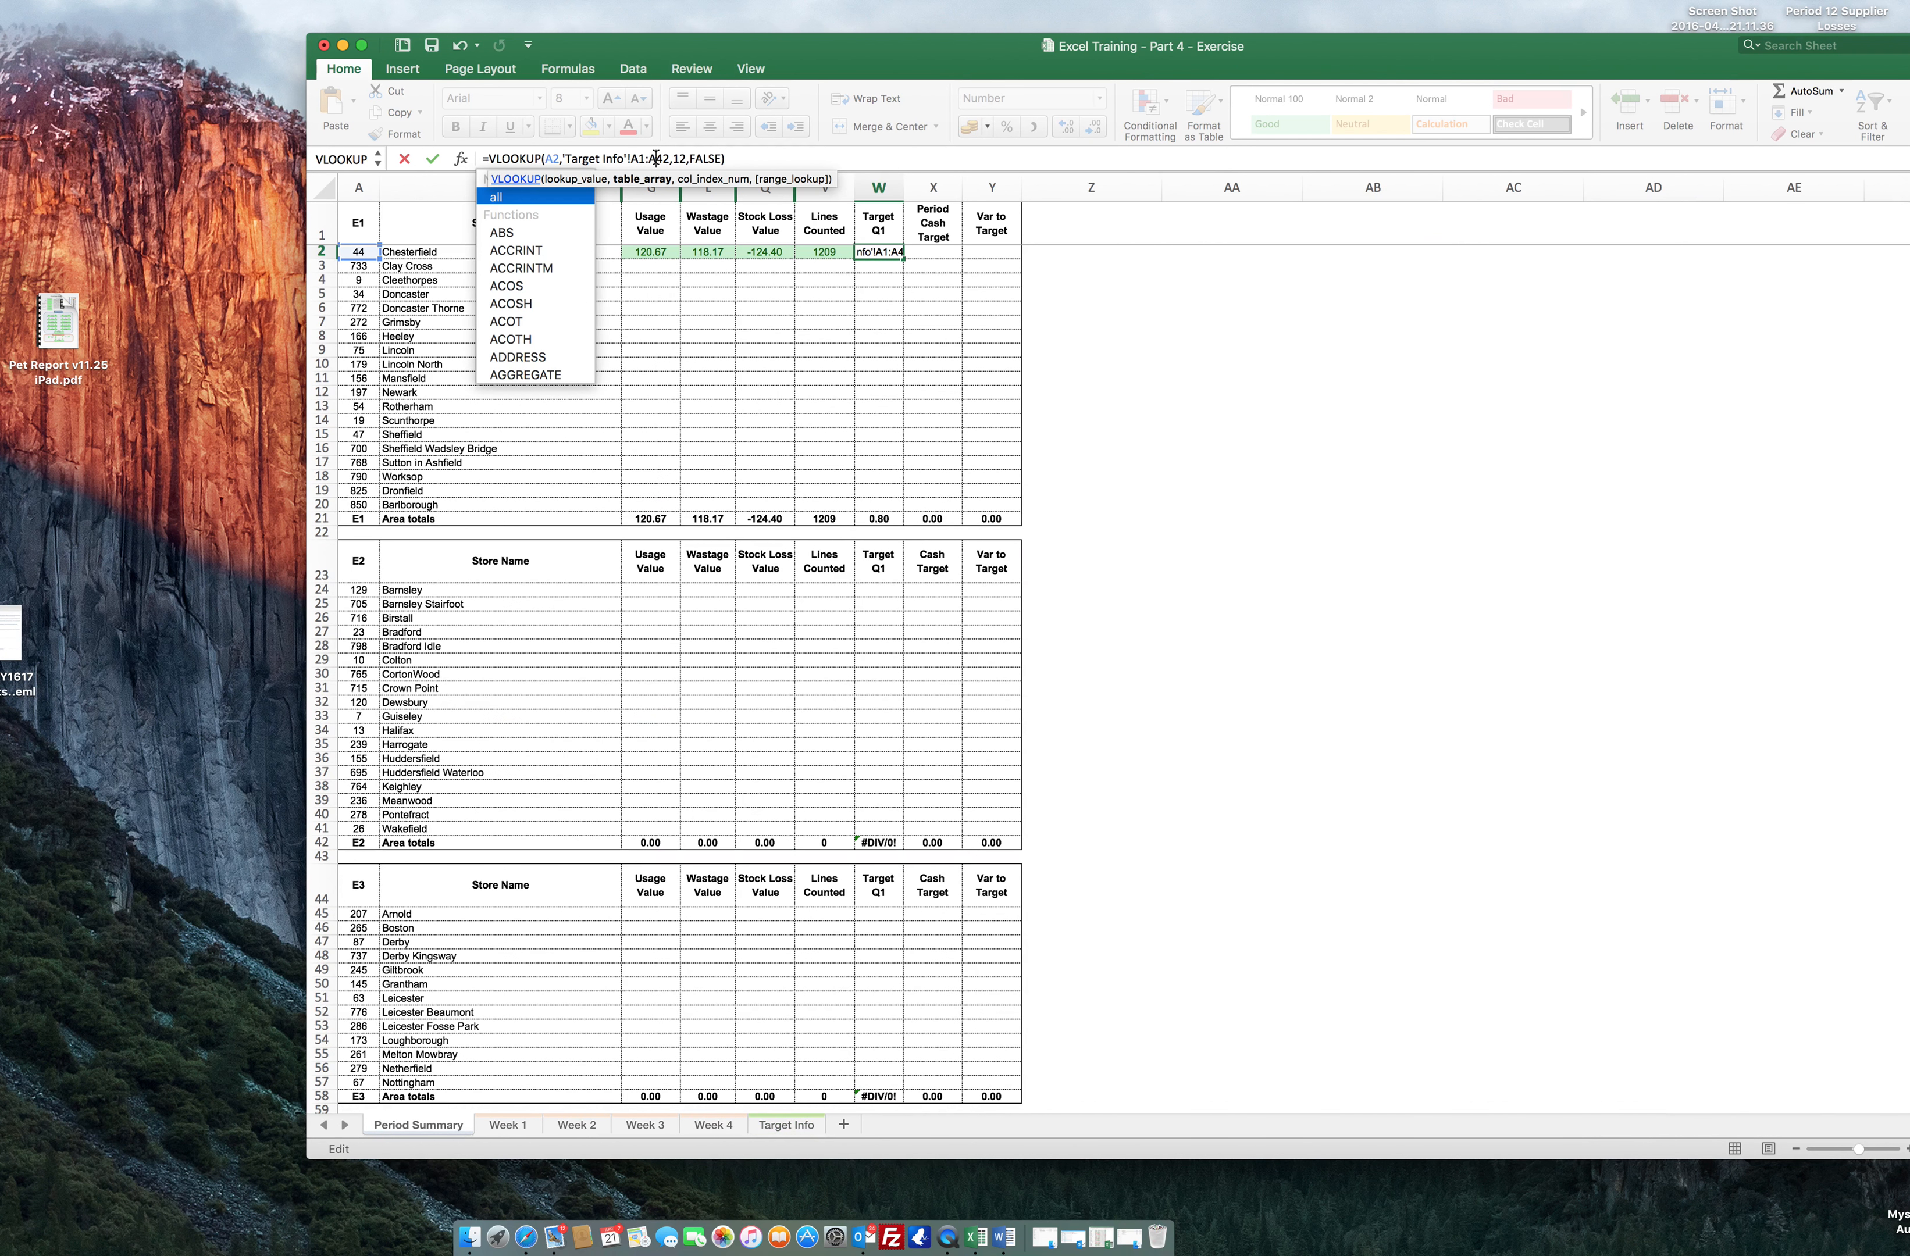
key(Return)
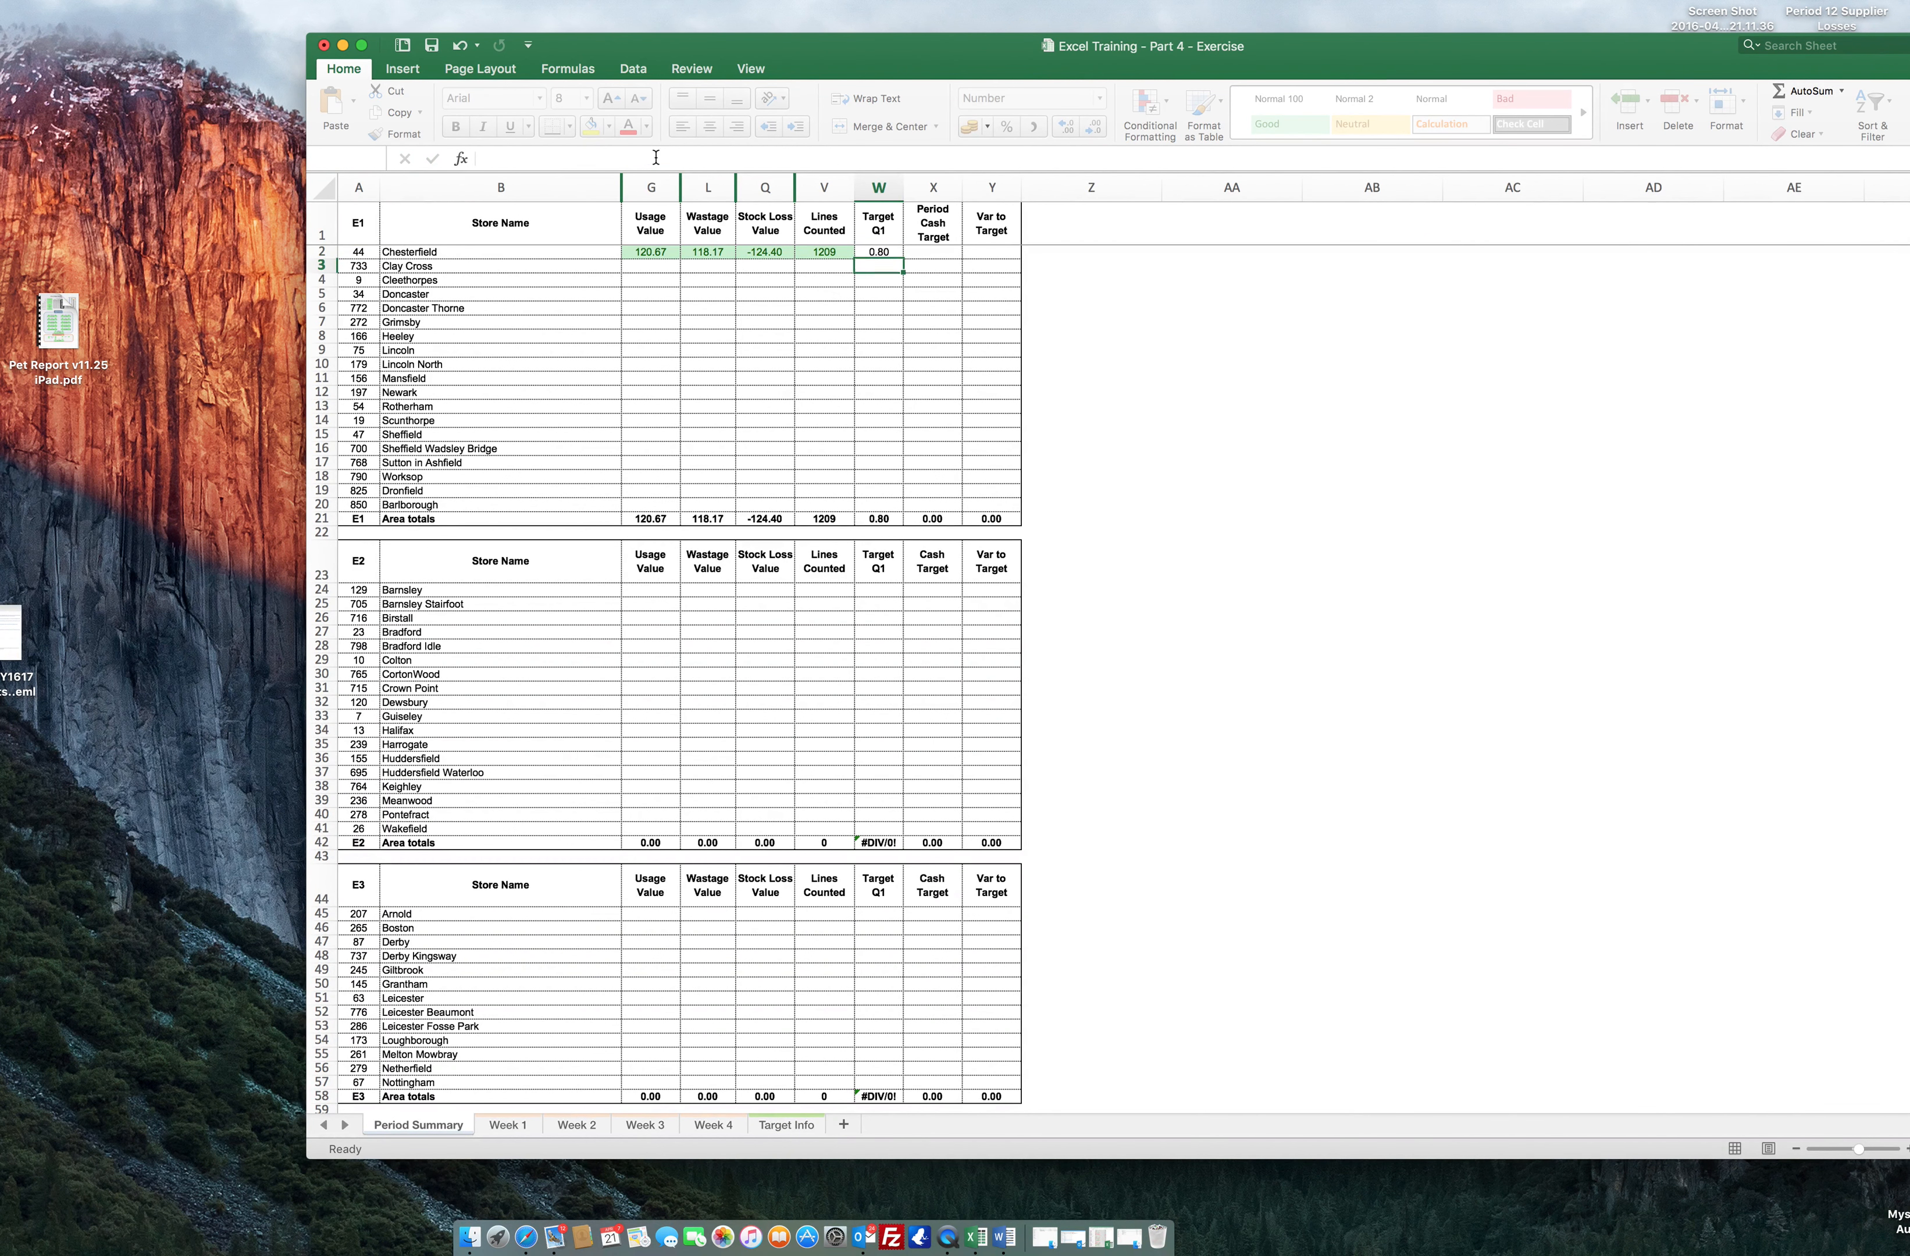
Examine how far down the store rows run on the Target Info sheet.
click(785, 1125)
scroll(602, 854, down, 20)
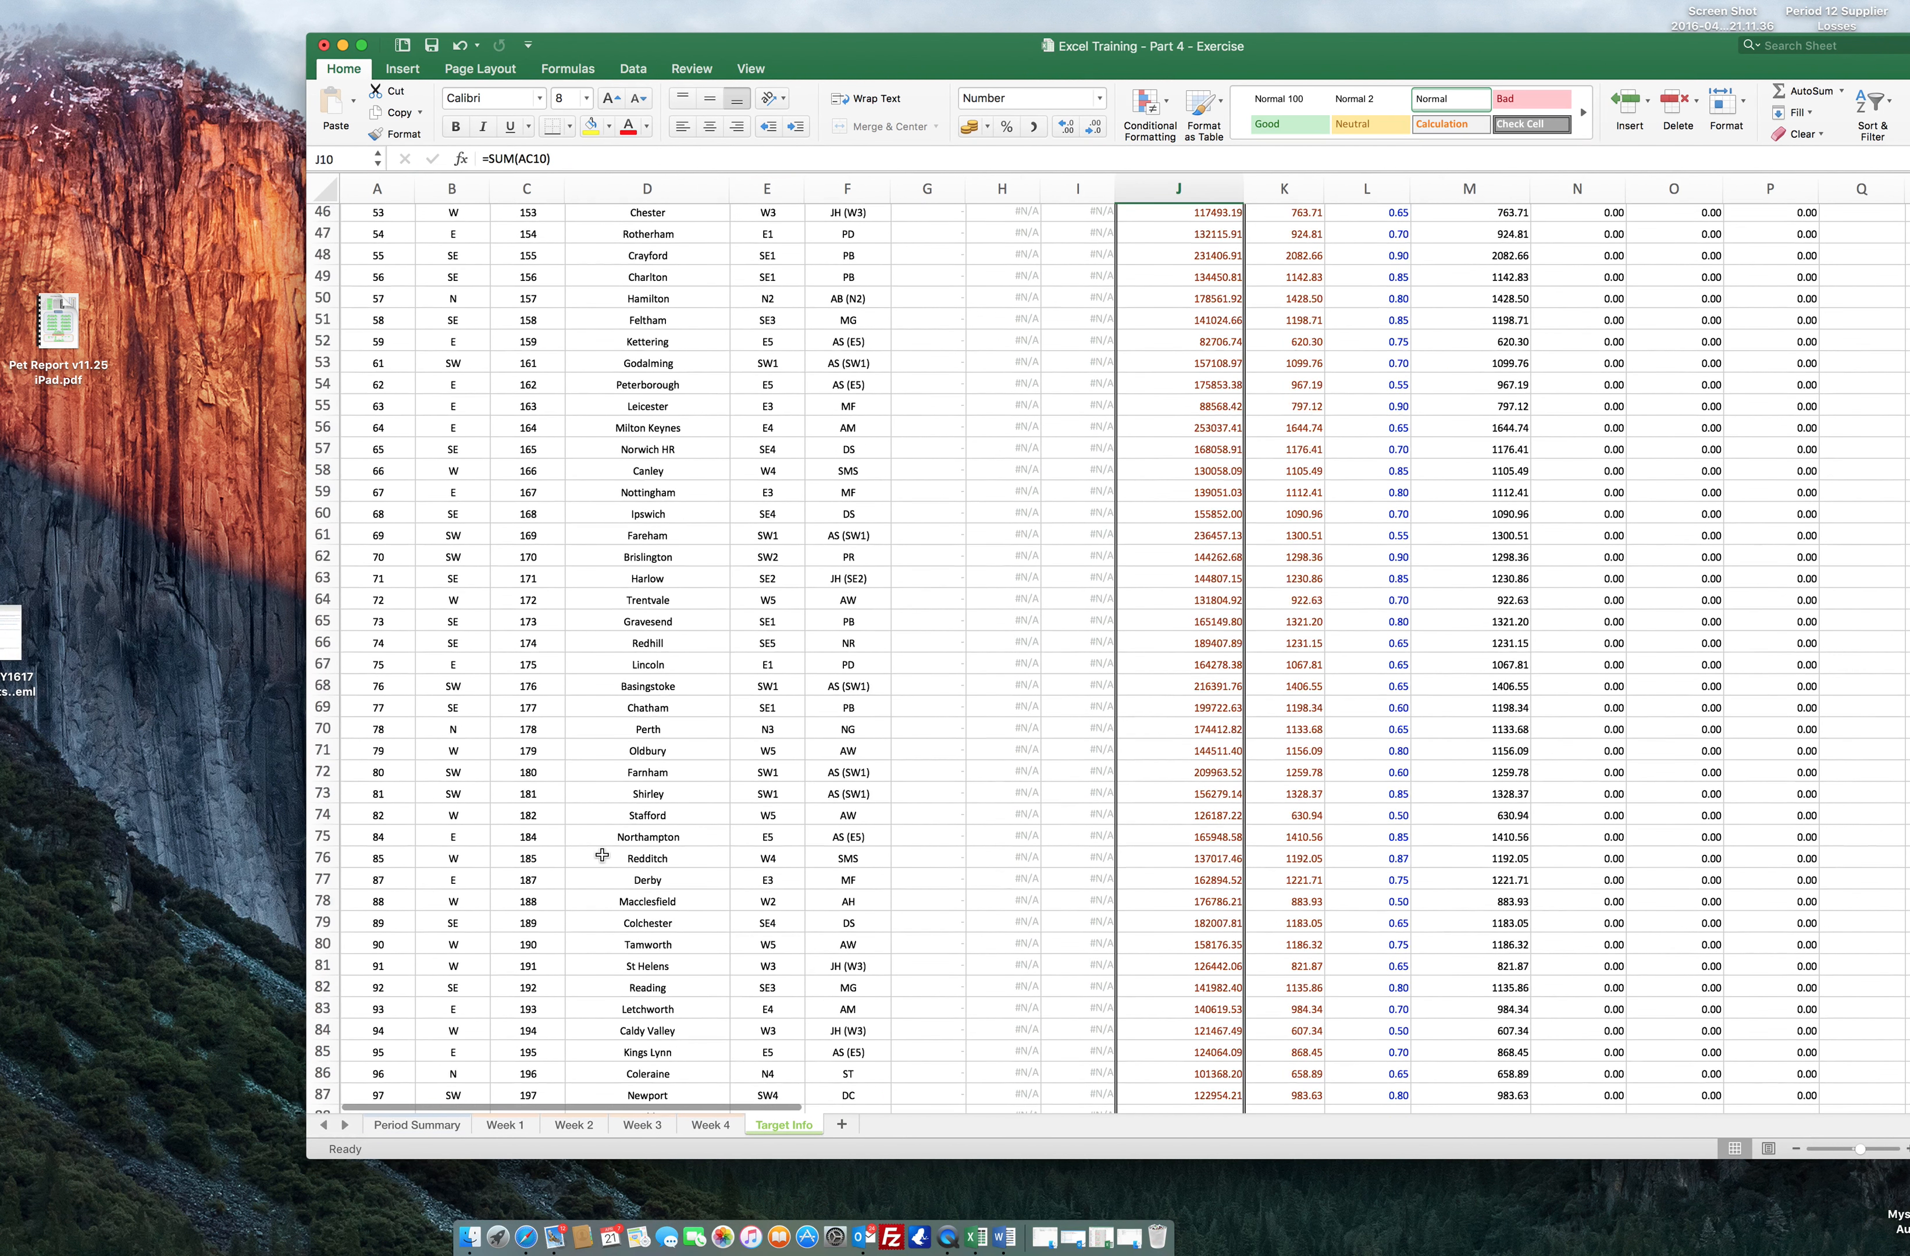
scroll(602, 854, down, 20)
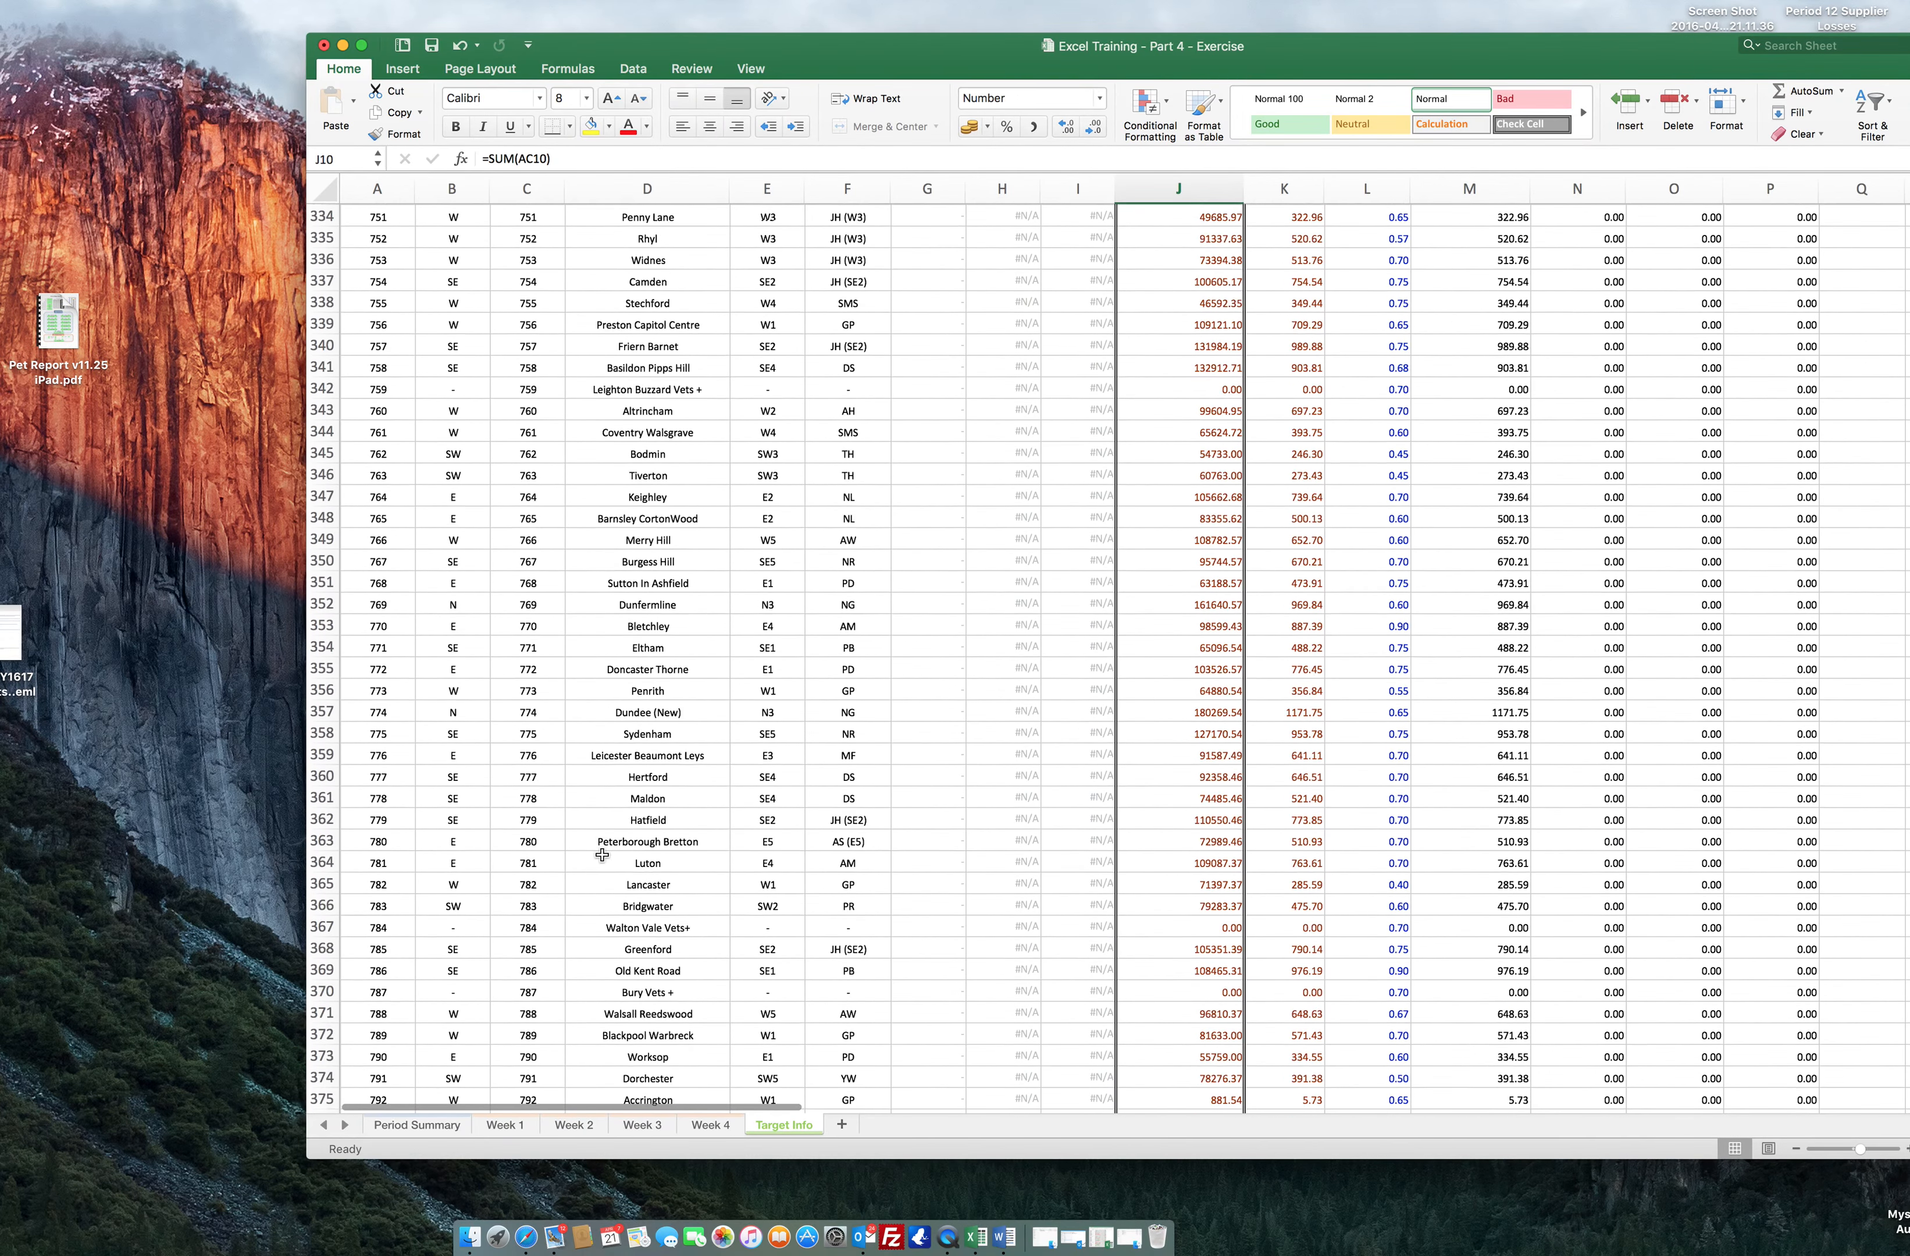
scroll(601, 854, up, 10)
scroll(602, 854, down, 5)
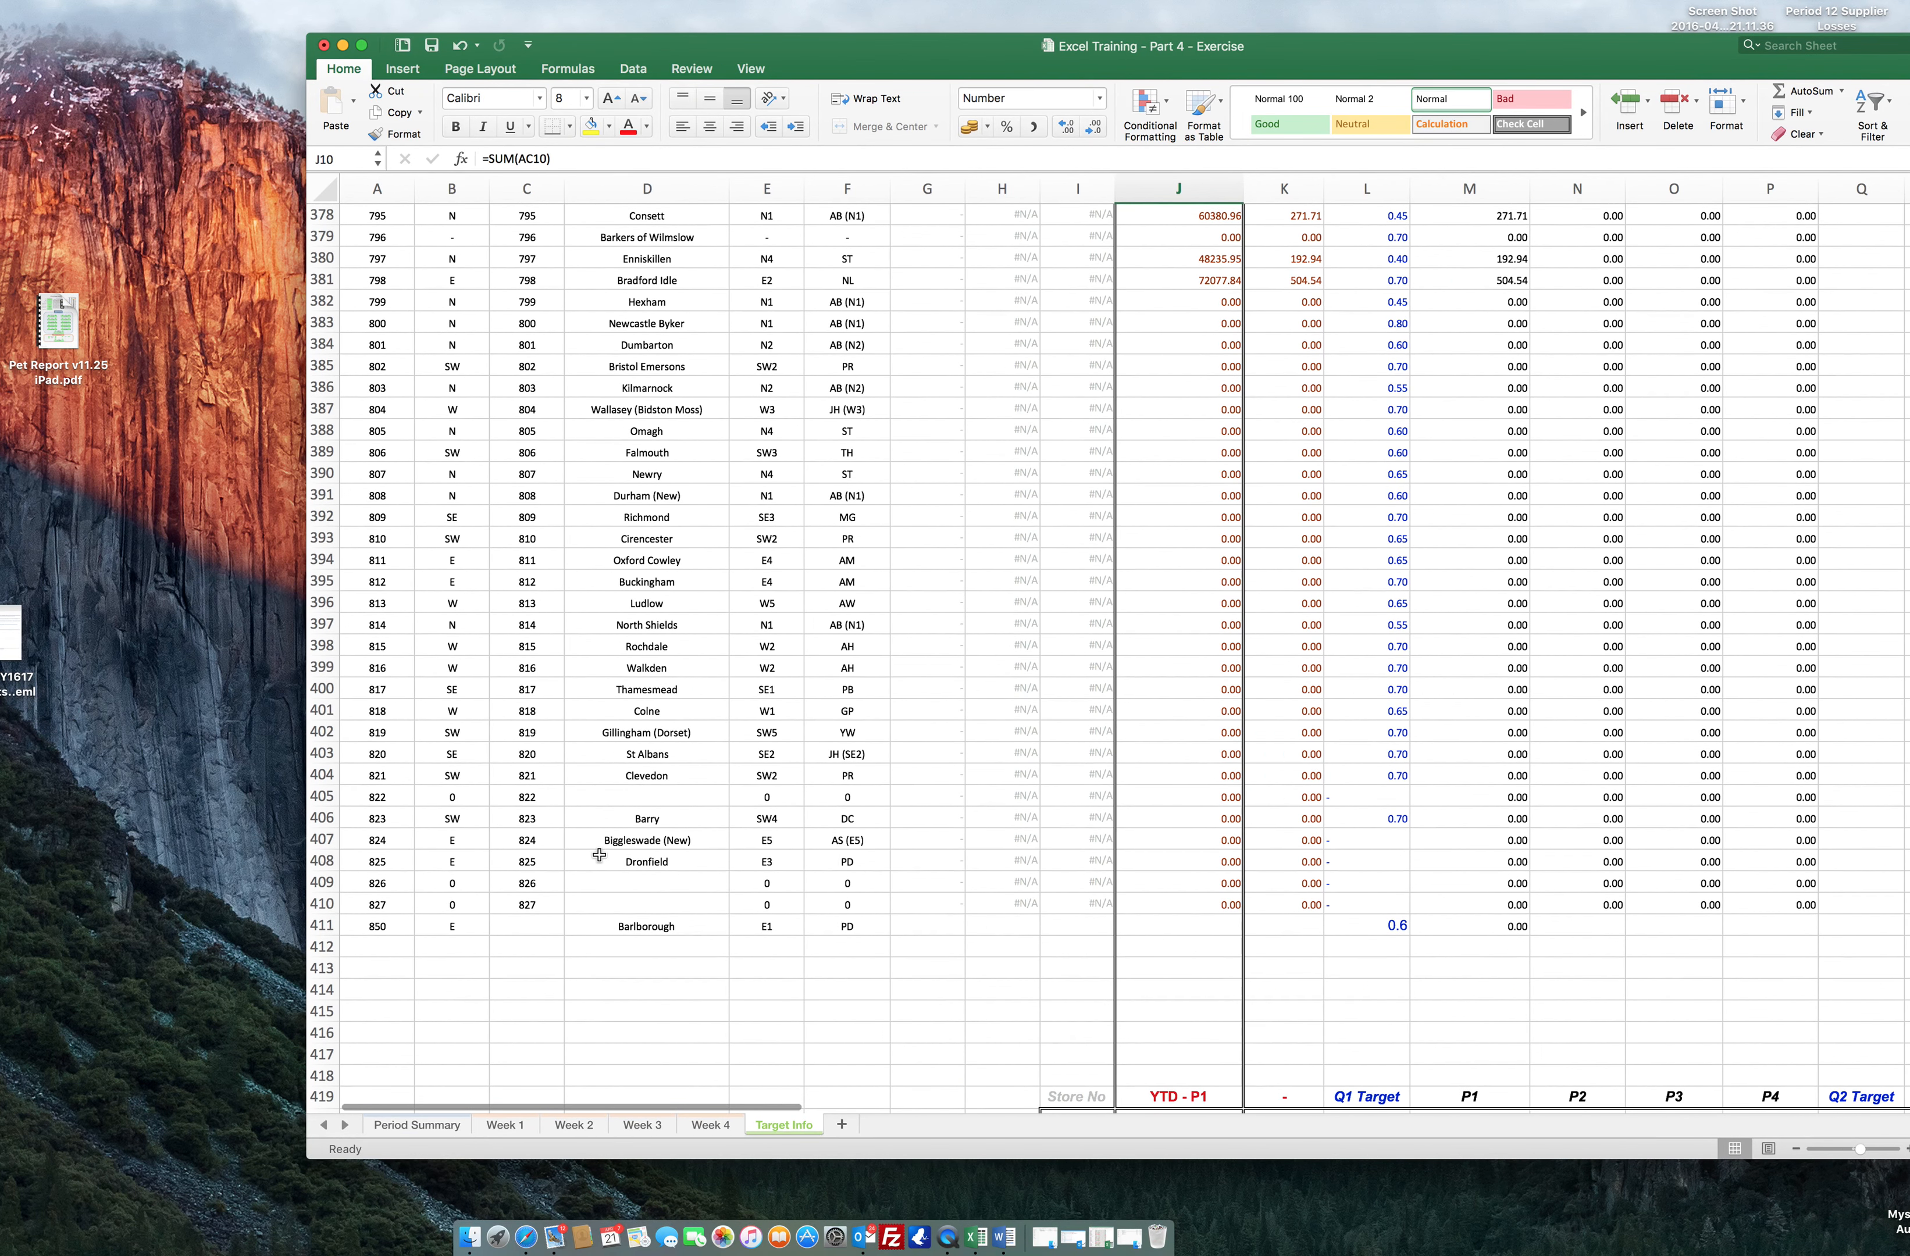
scroll(397, 924, down, 1)
scroll(397, 924, down, 18)
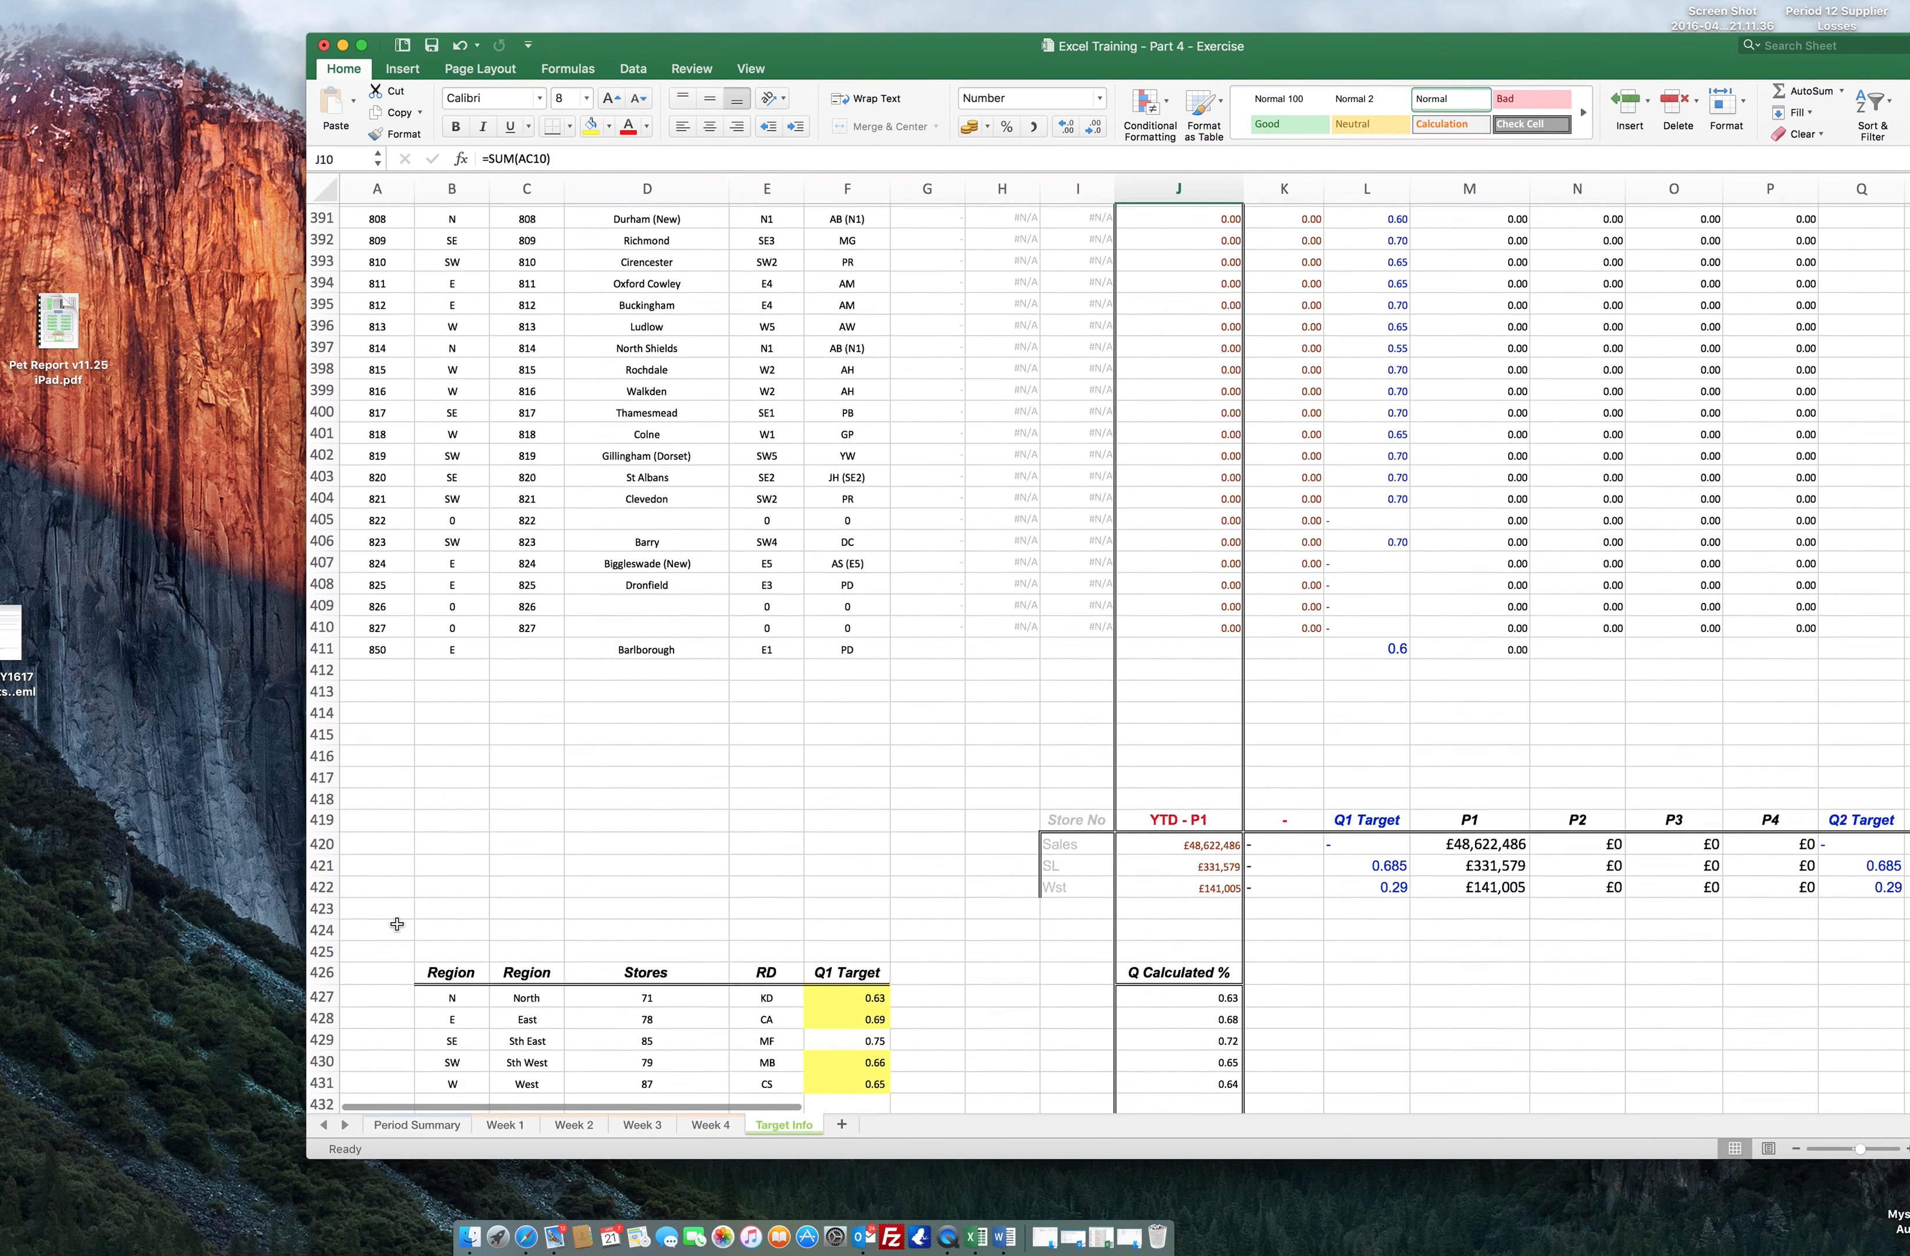
Extend the table array in the Period Summary sheet's W2 formula to row 500, making it A1:AB500.
click(418, 1125)
click(878, 245)
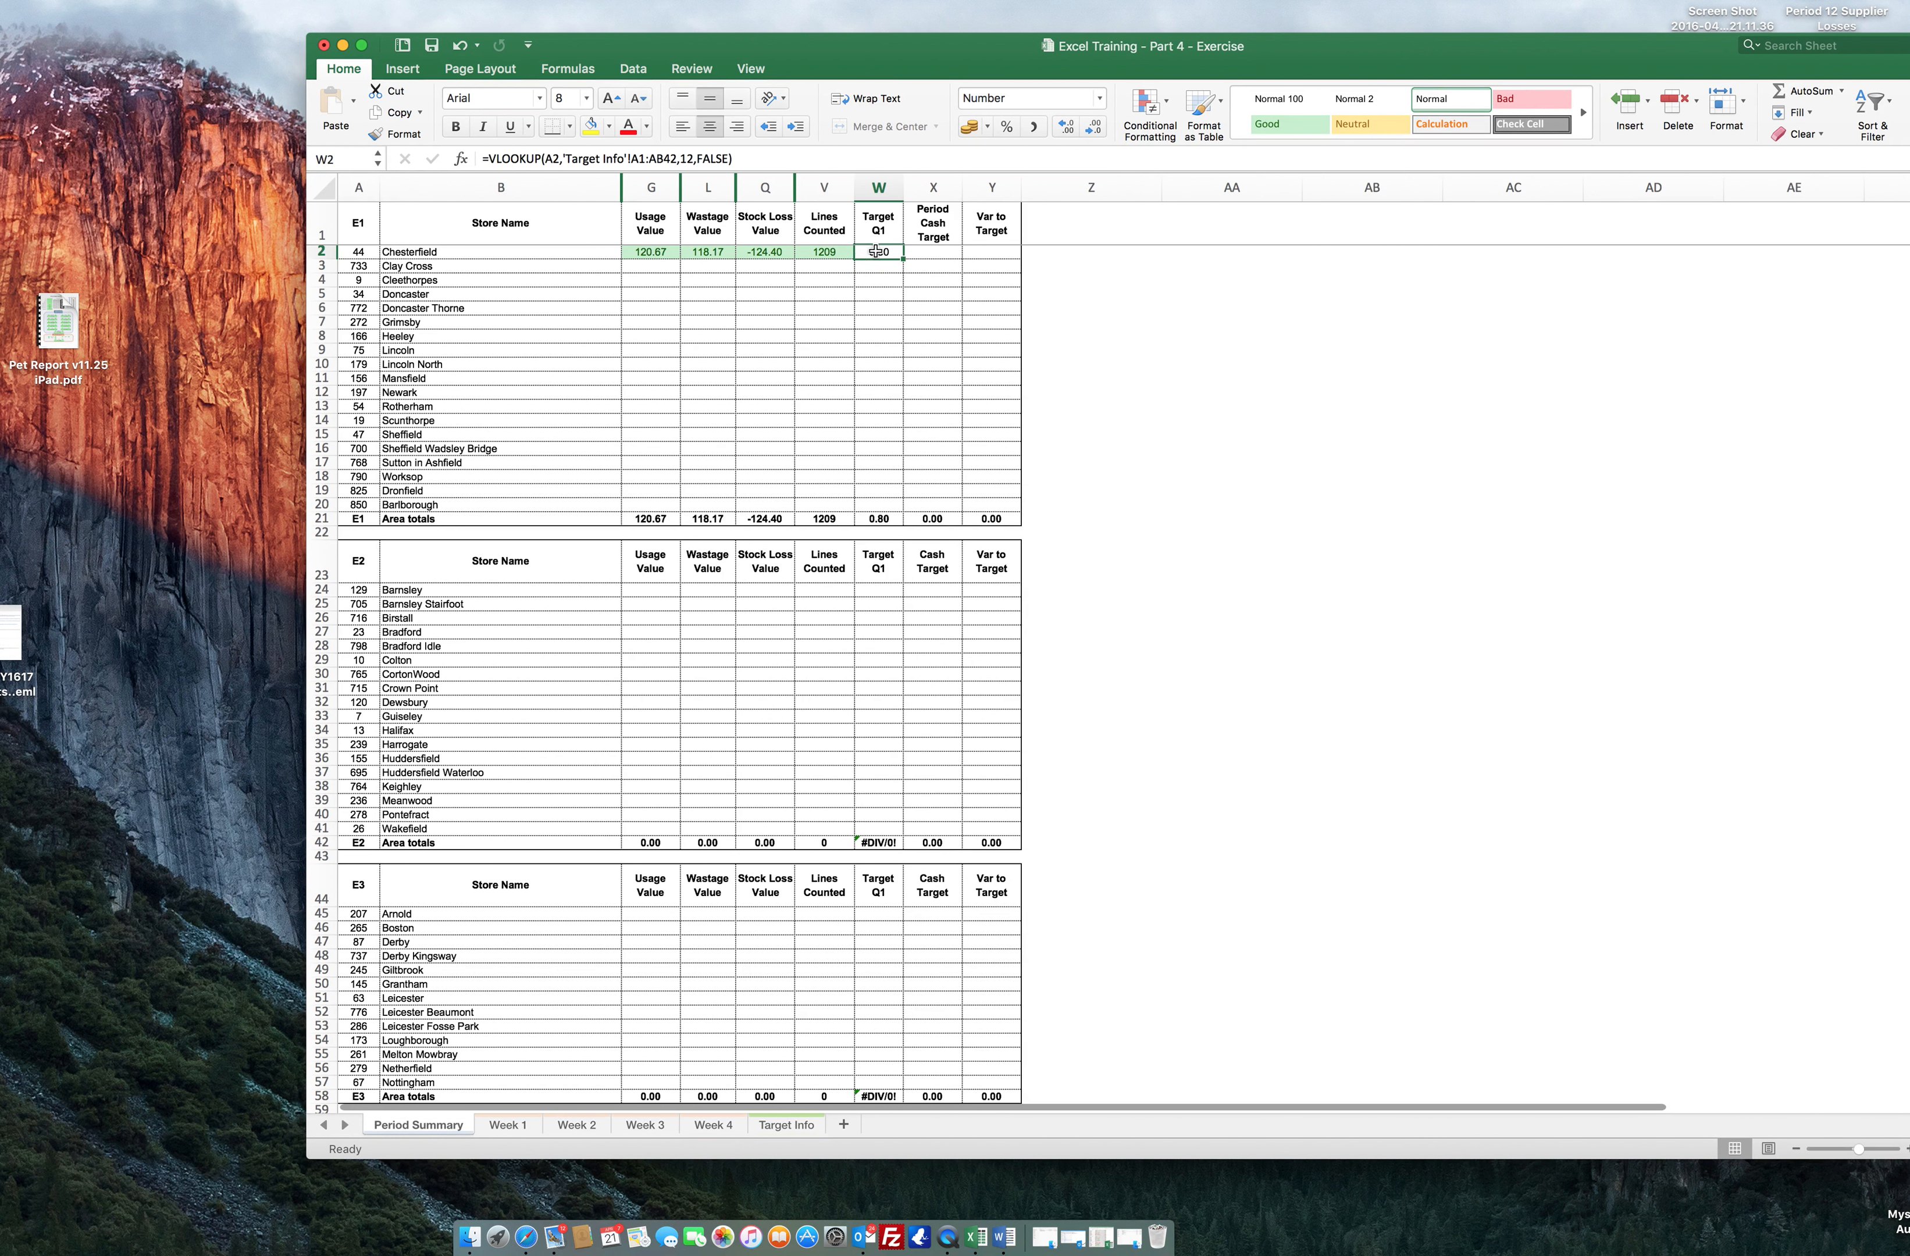
click(666, 158)
key(Delete)
key(Delete)
text(500)
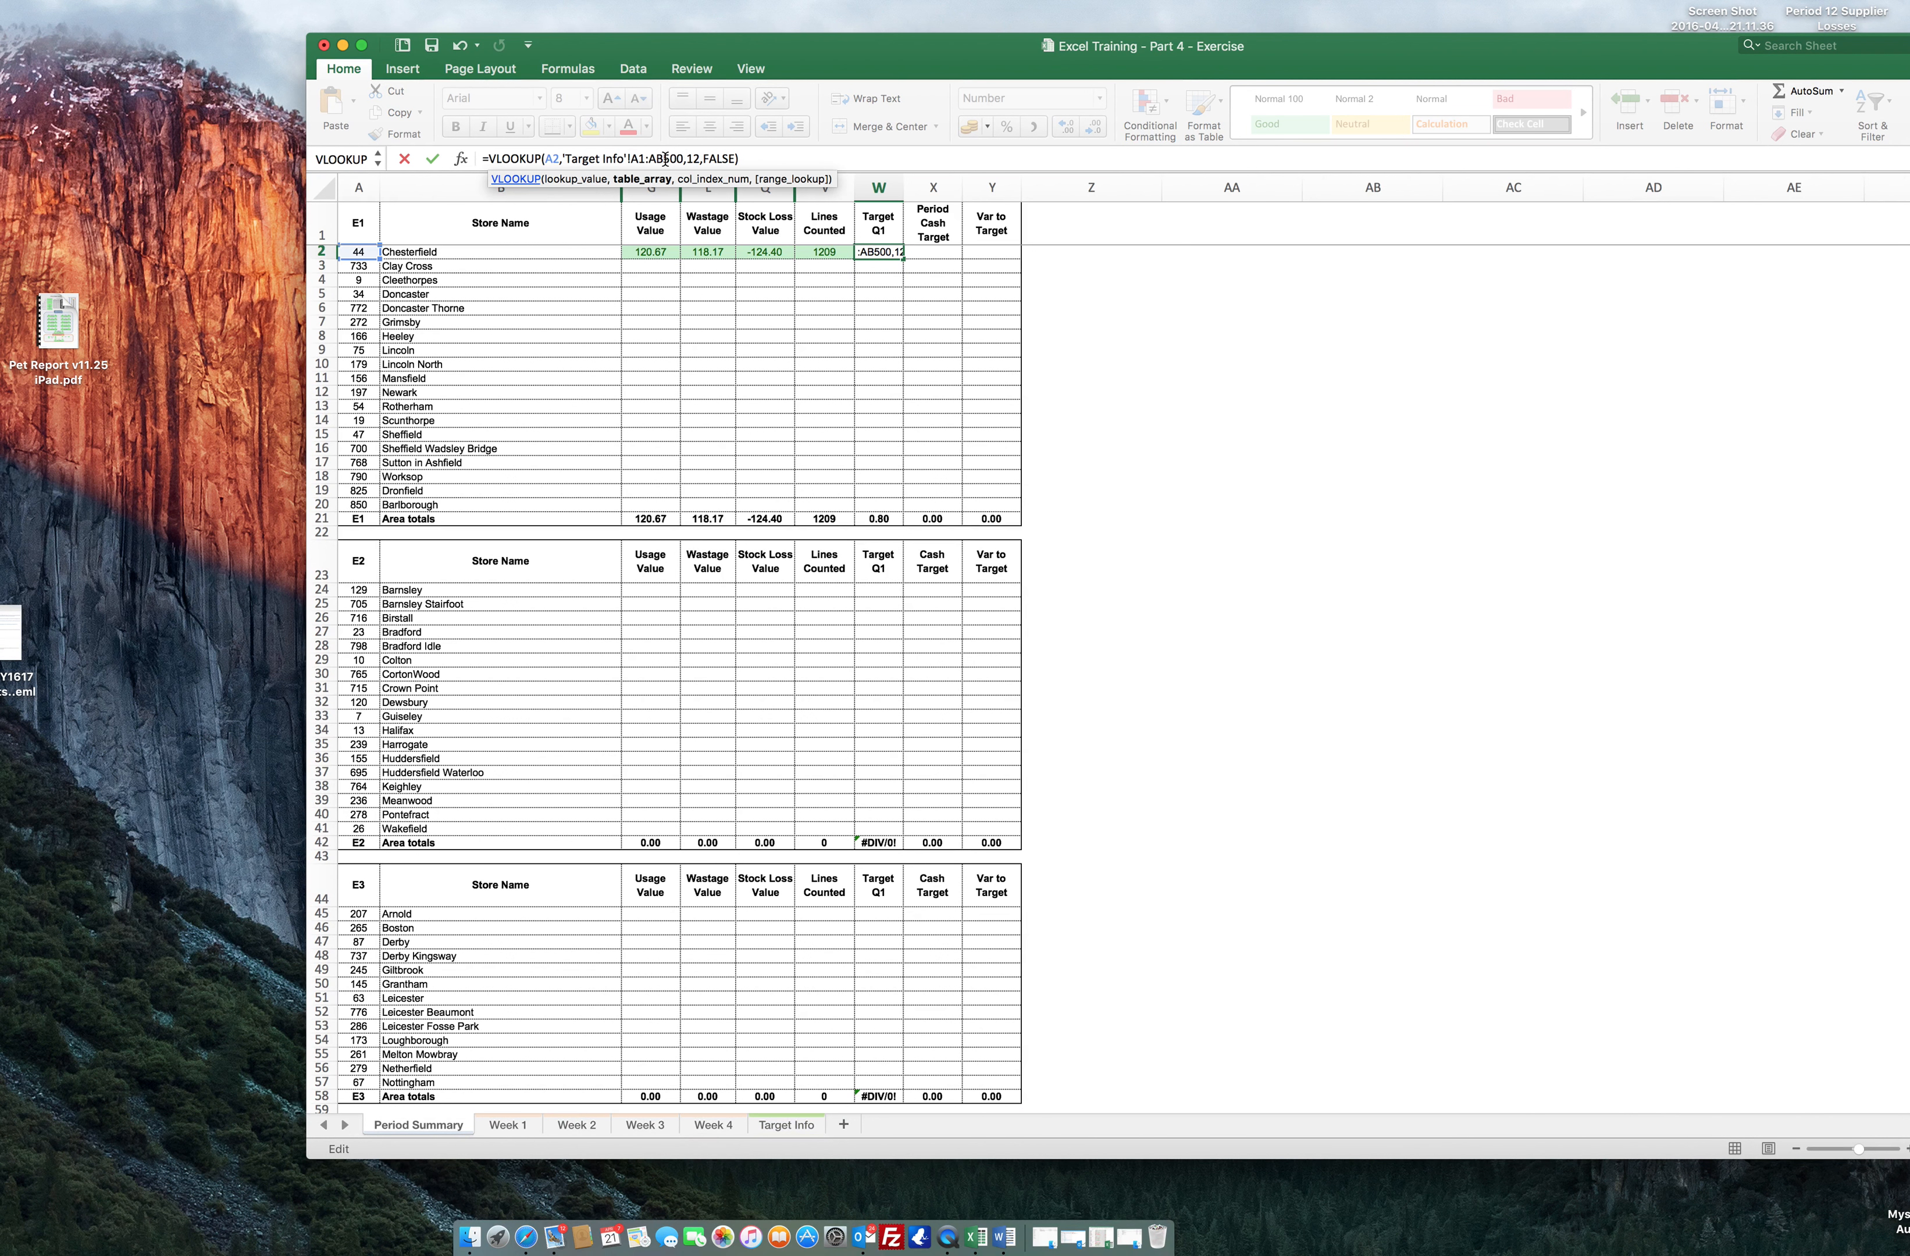
key(Return)
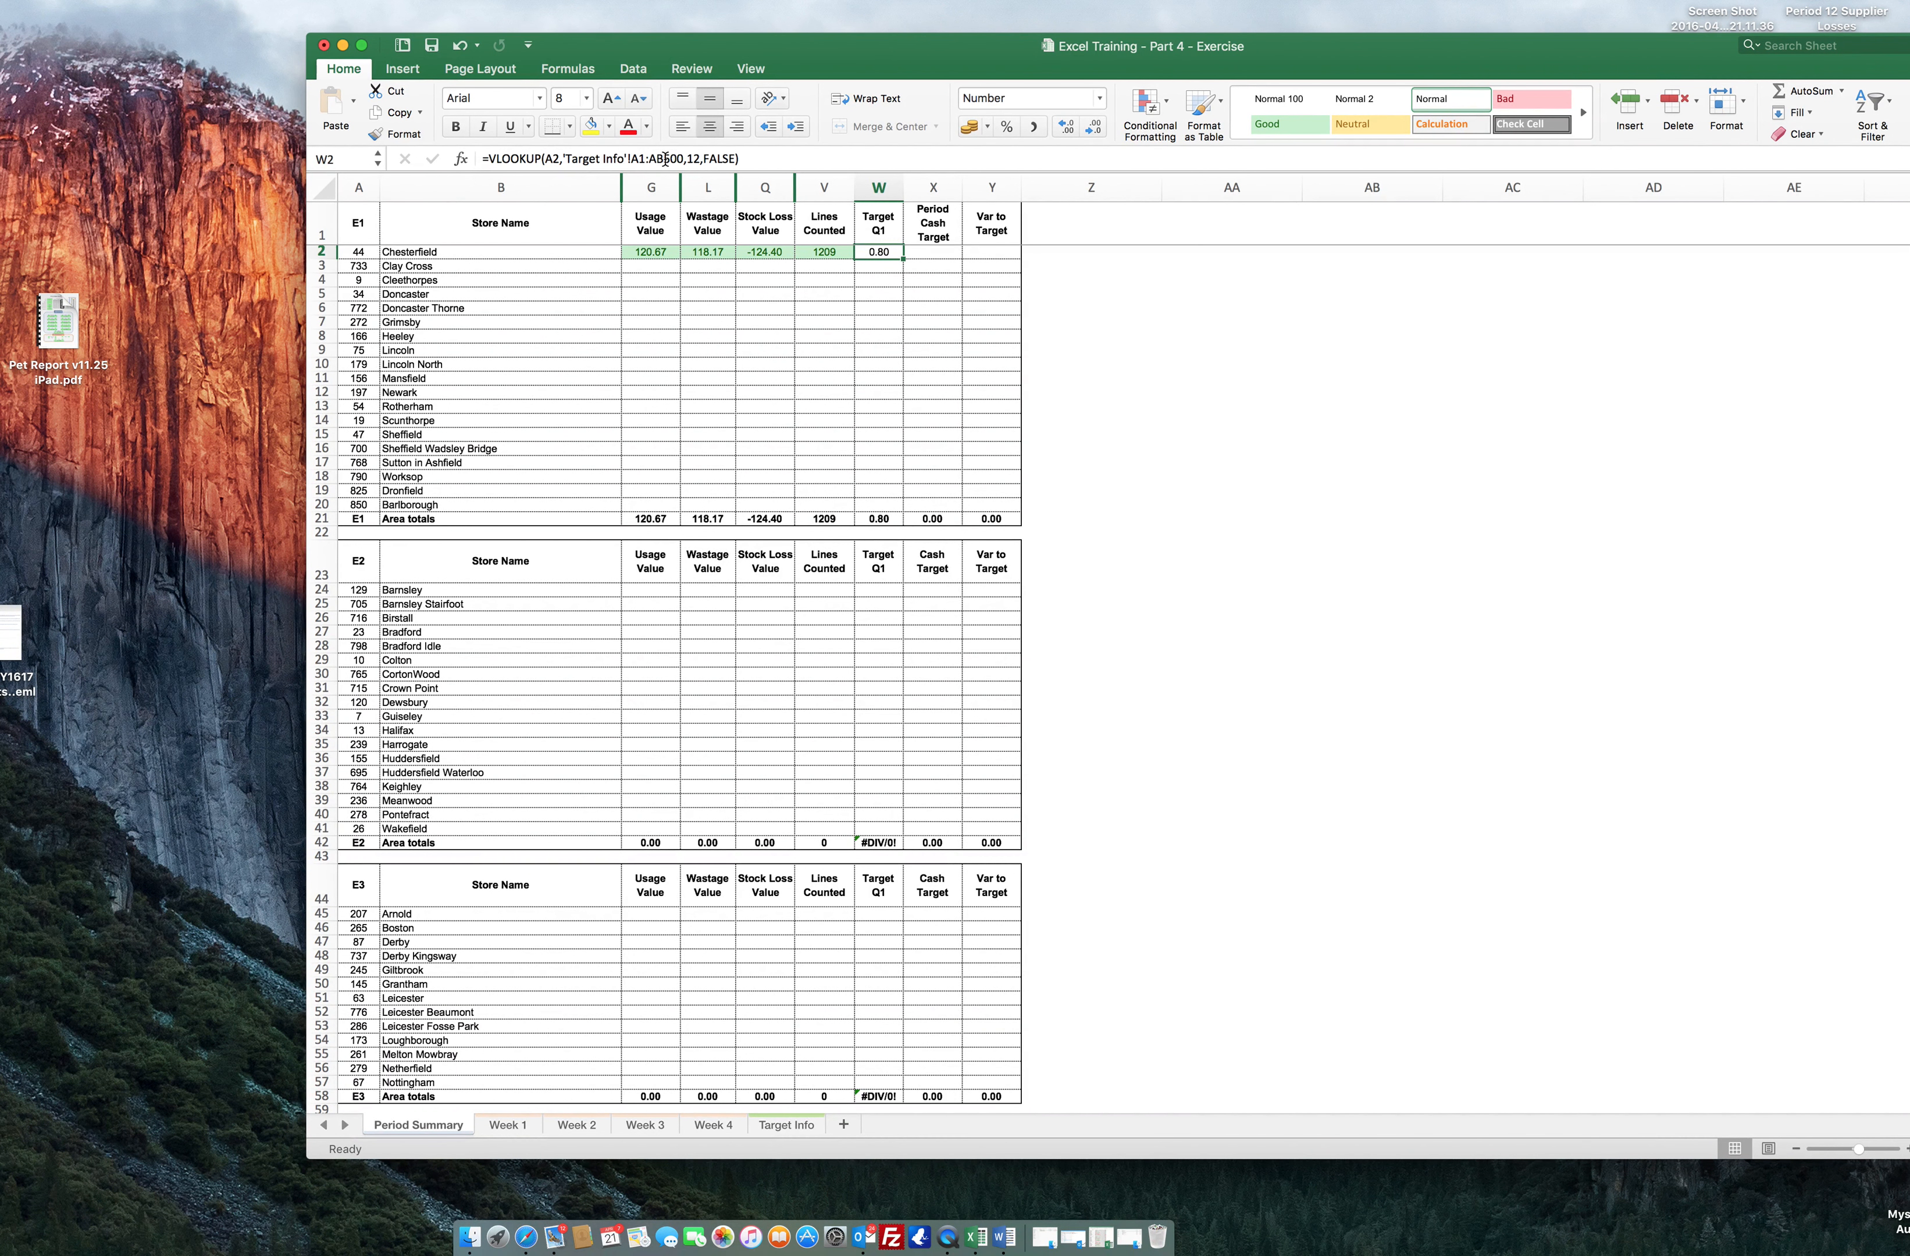
Make the table array in W2's VLOOKUP fully absolute as $A$1:$AB$500.
click(634, 158)
text($)
key(Right)
text($)
key(Right)
key(Right)
text($)
key(Right)
key(Right)
text($)
Lock the column of the lookup value in W2's VLOOKUP so it reads $A2, and commit the formula.
key(Left)
key(Left)
key(Left)
key(Left)
key(Left)
key(Left)
key(Left)
key(Left)
key(Left)
key(Left)
key(Left)
key(Left)
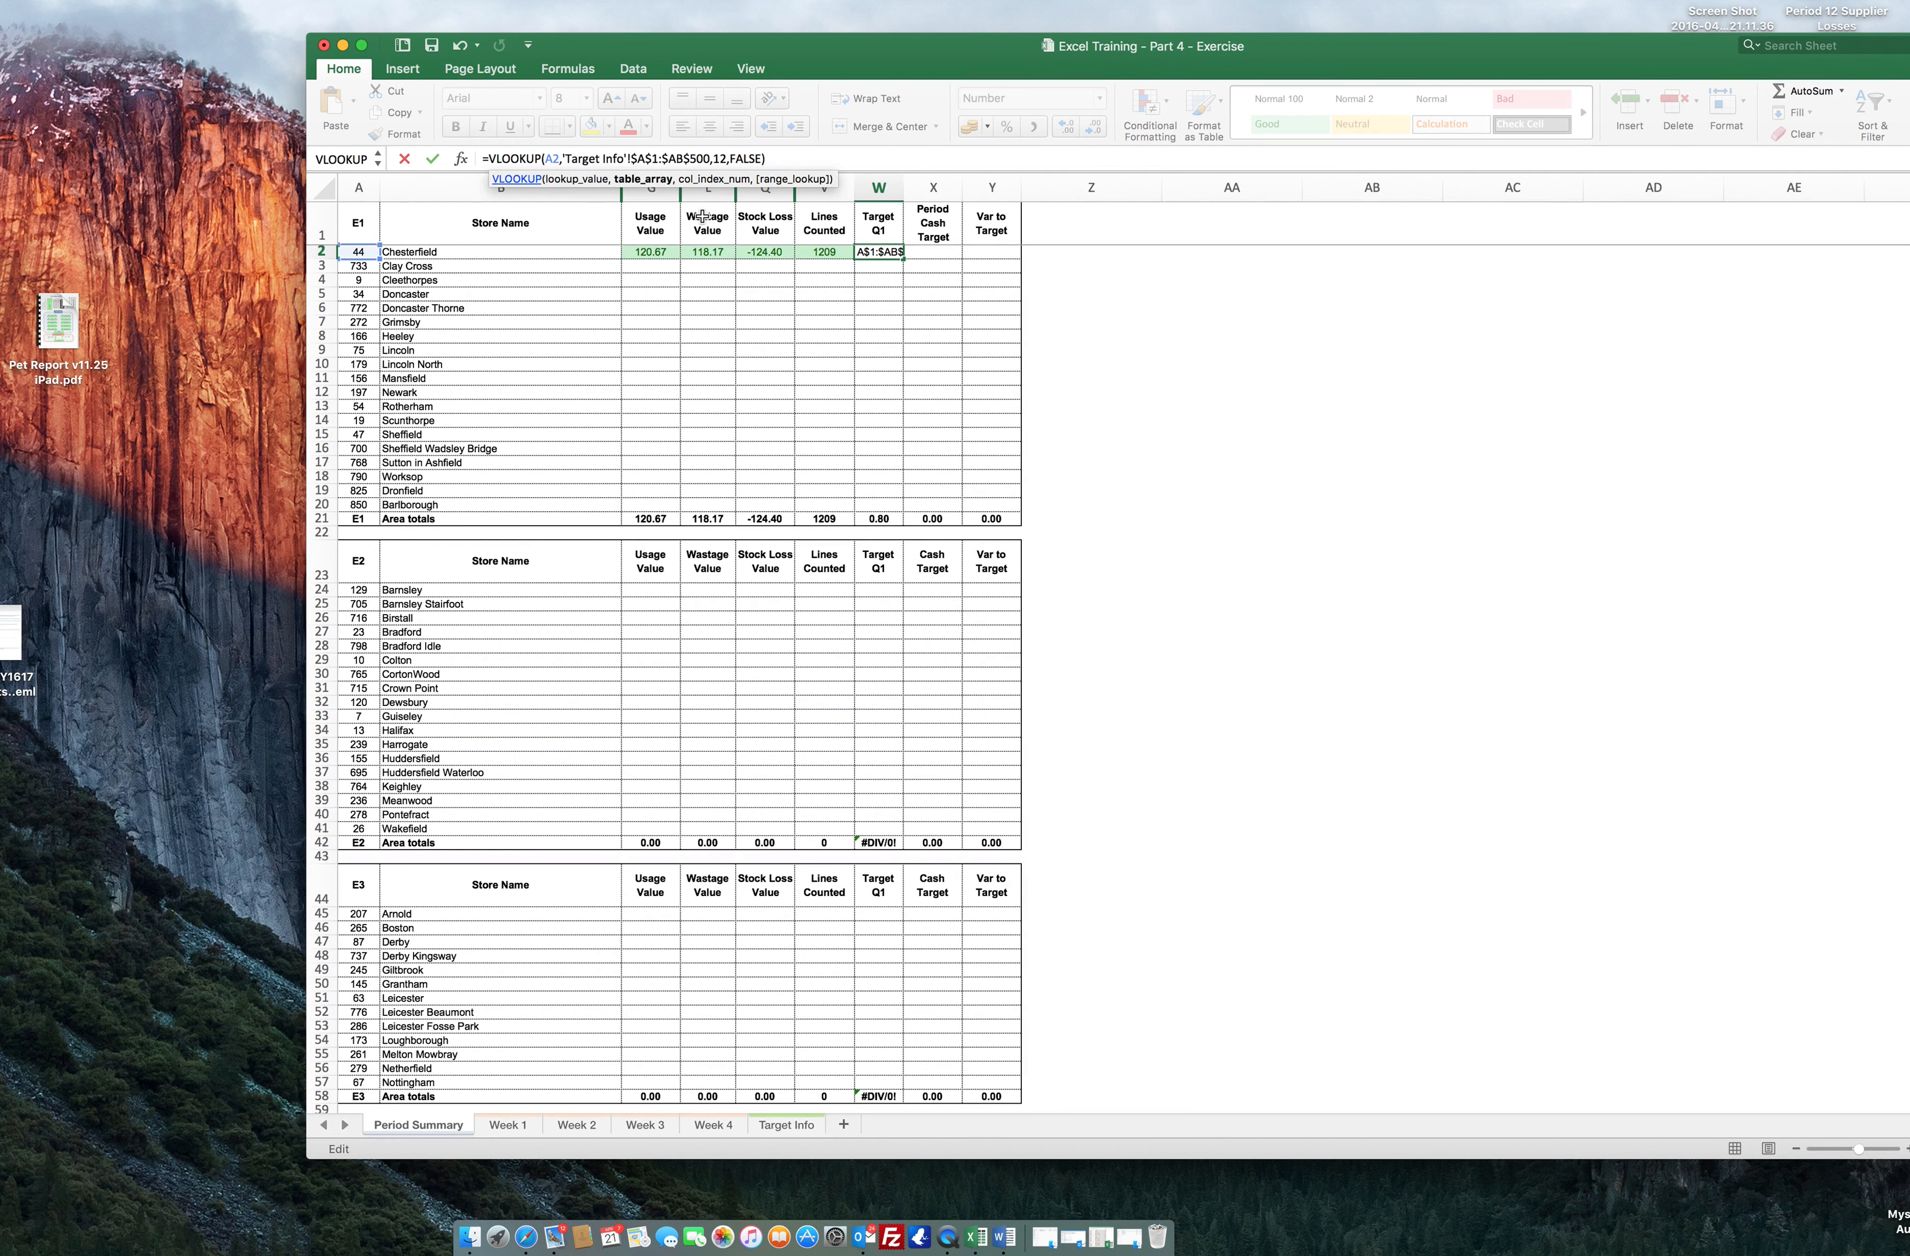
key(Left)
key(Left)
key(Left)
key(Left)
key(Left)
key(Left)
key(Left)
key(Left)
key(Left)
key(Left)
text($)
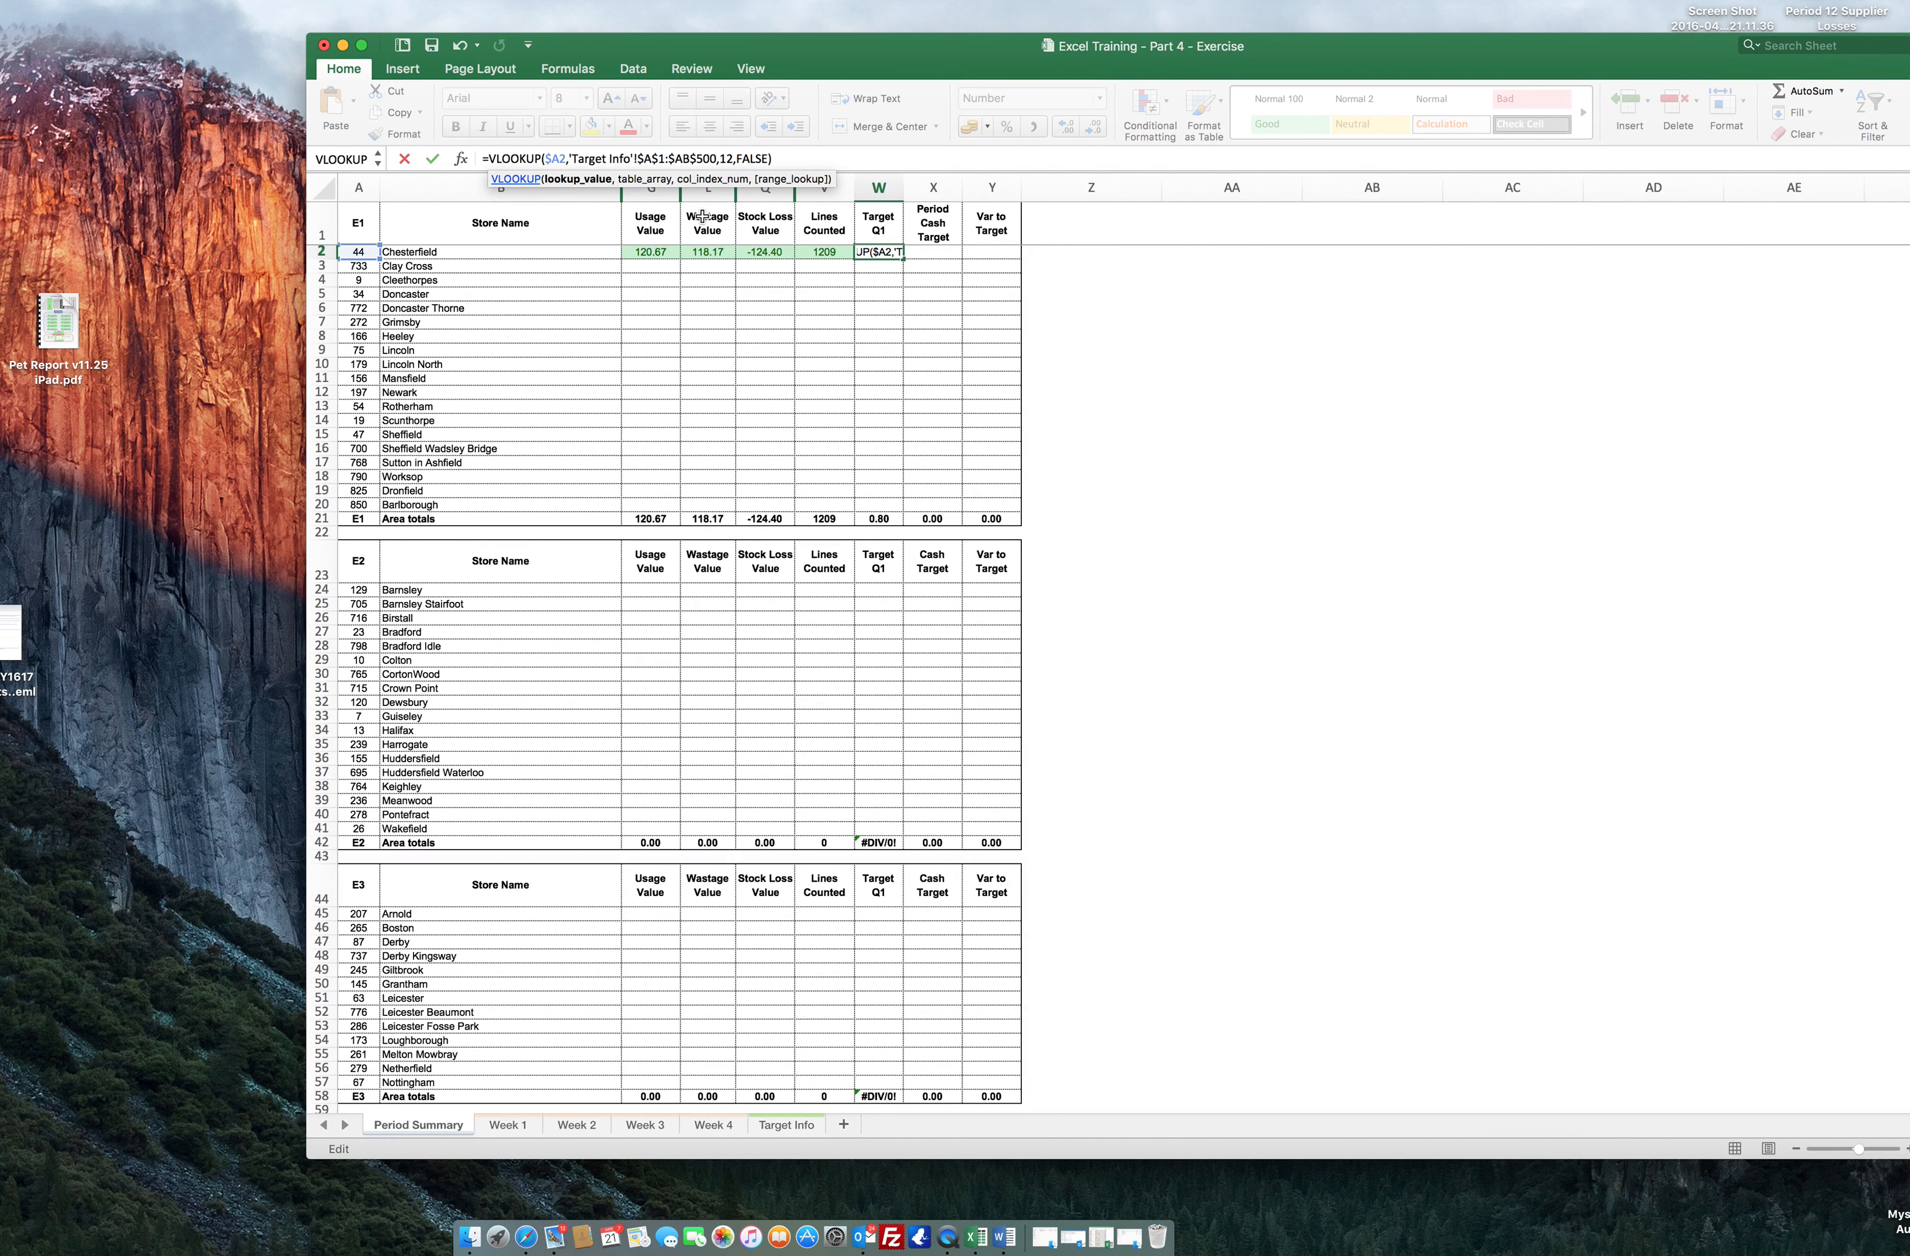
key(Return)
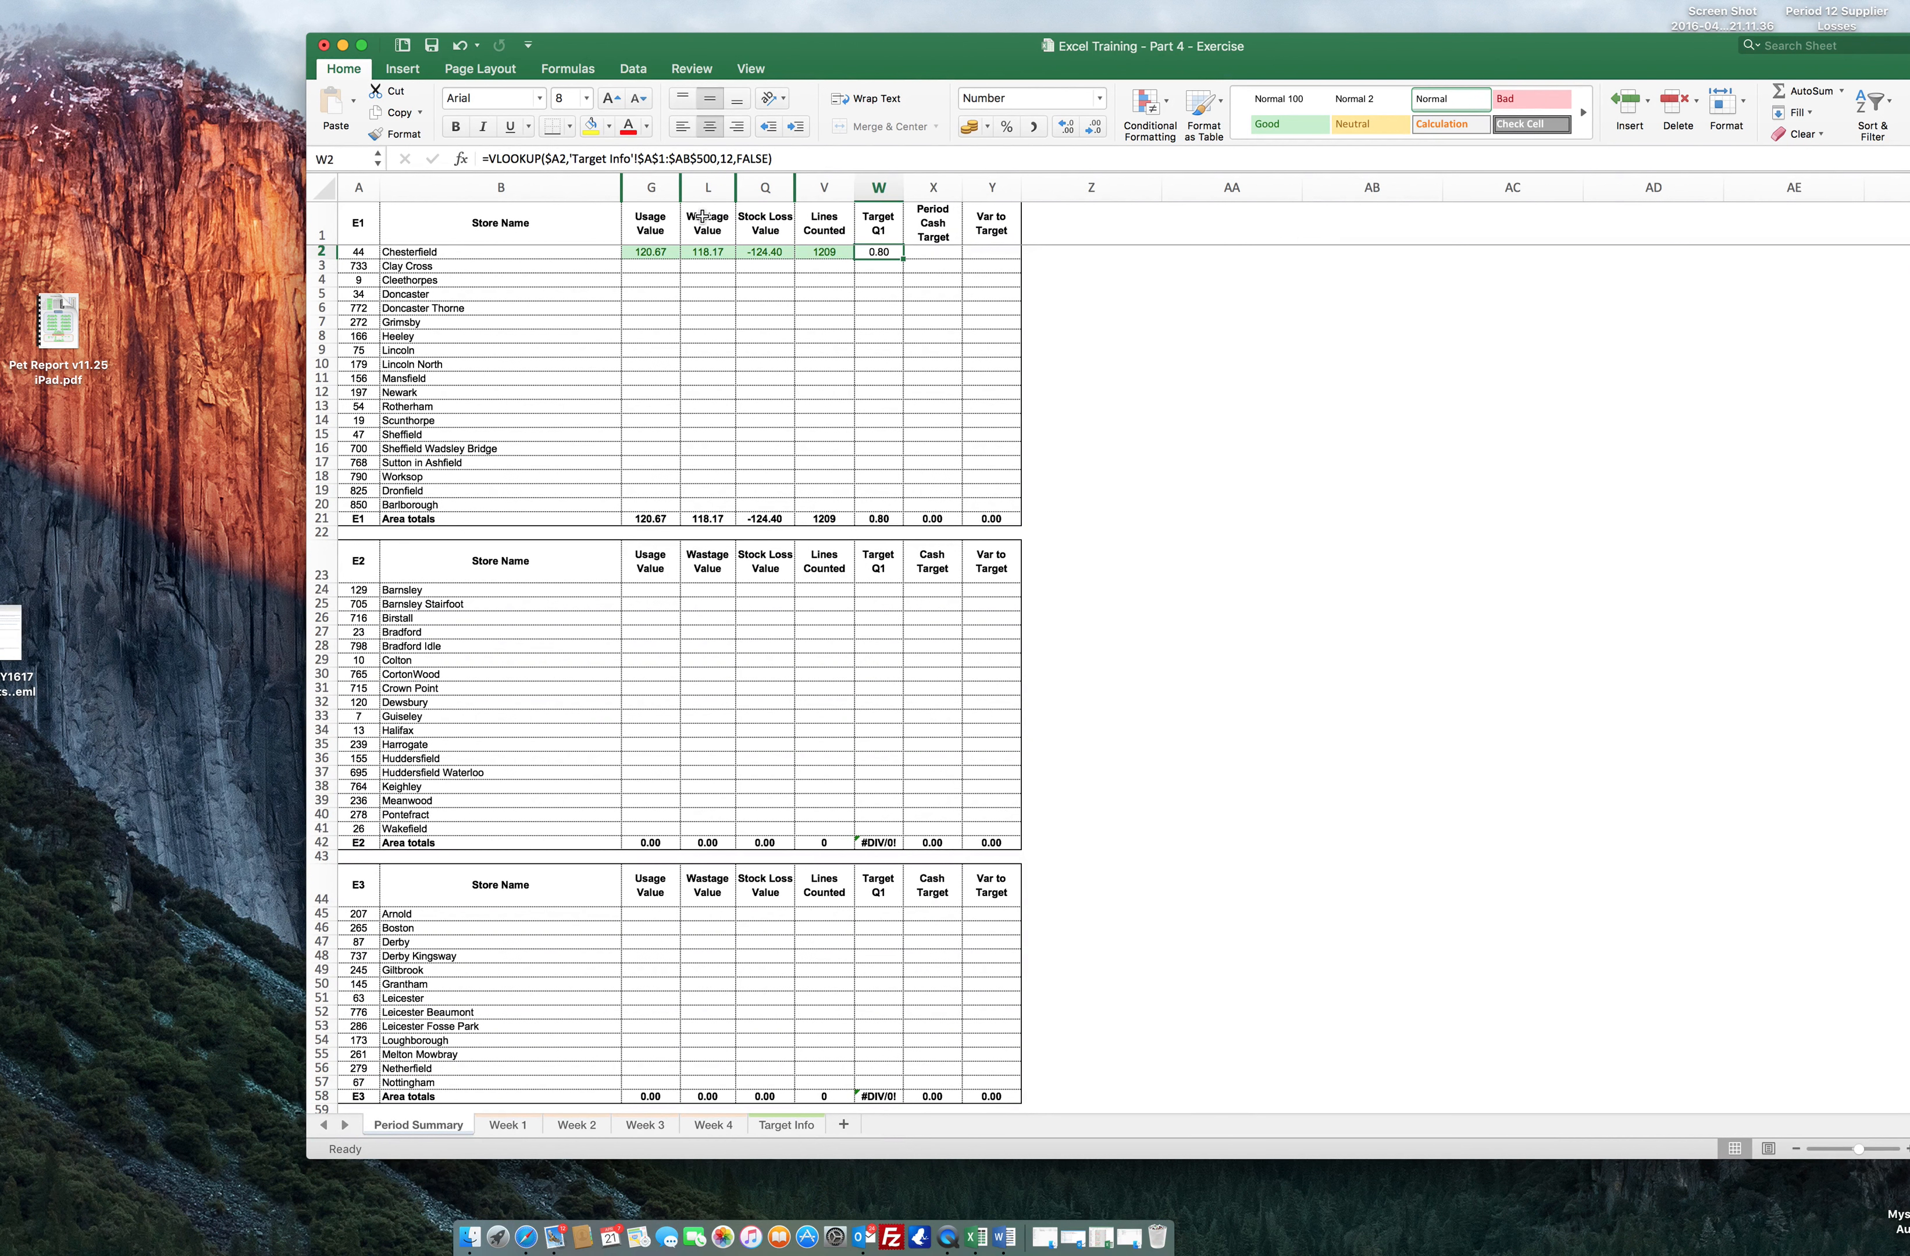
Replace the column index 12 in W2's VLOOKUP with a MATCH function using header cell W1 as its lookup value.
click(728, 160)
key(BackSpace)
key(BackSpace)
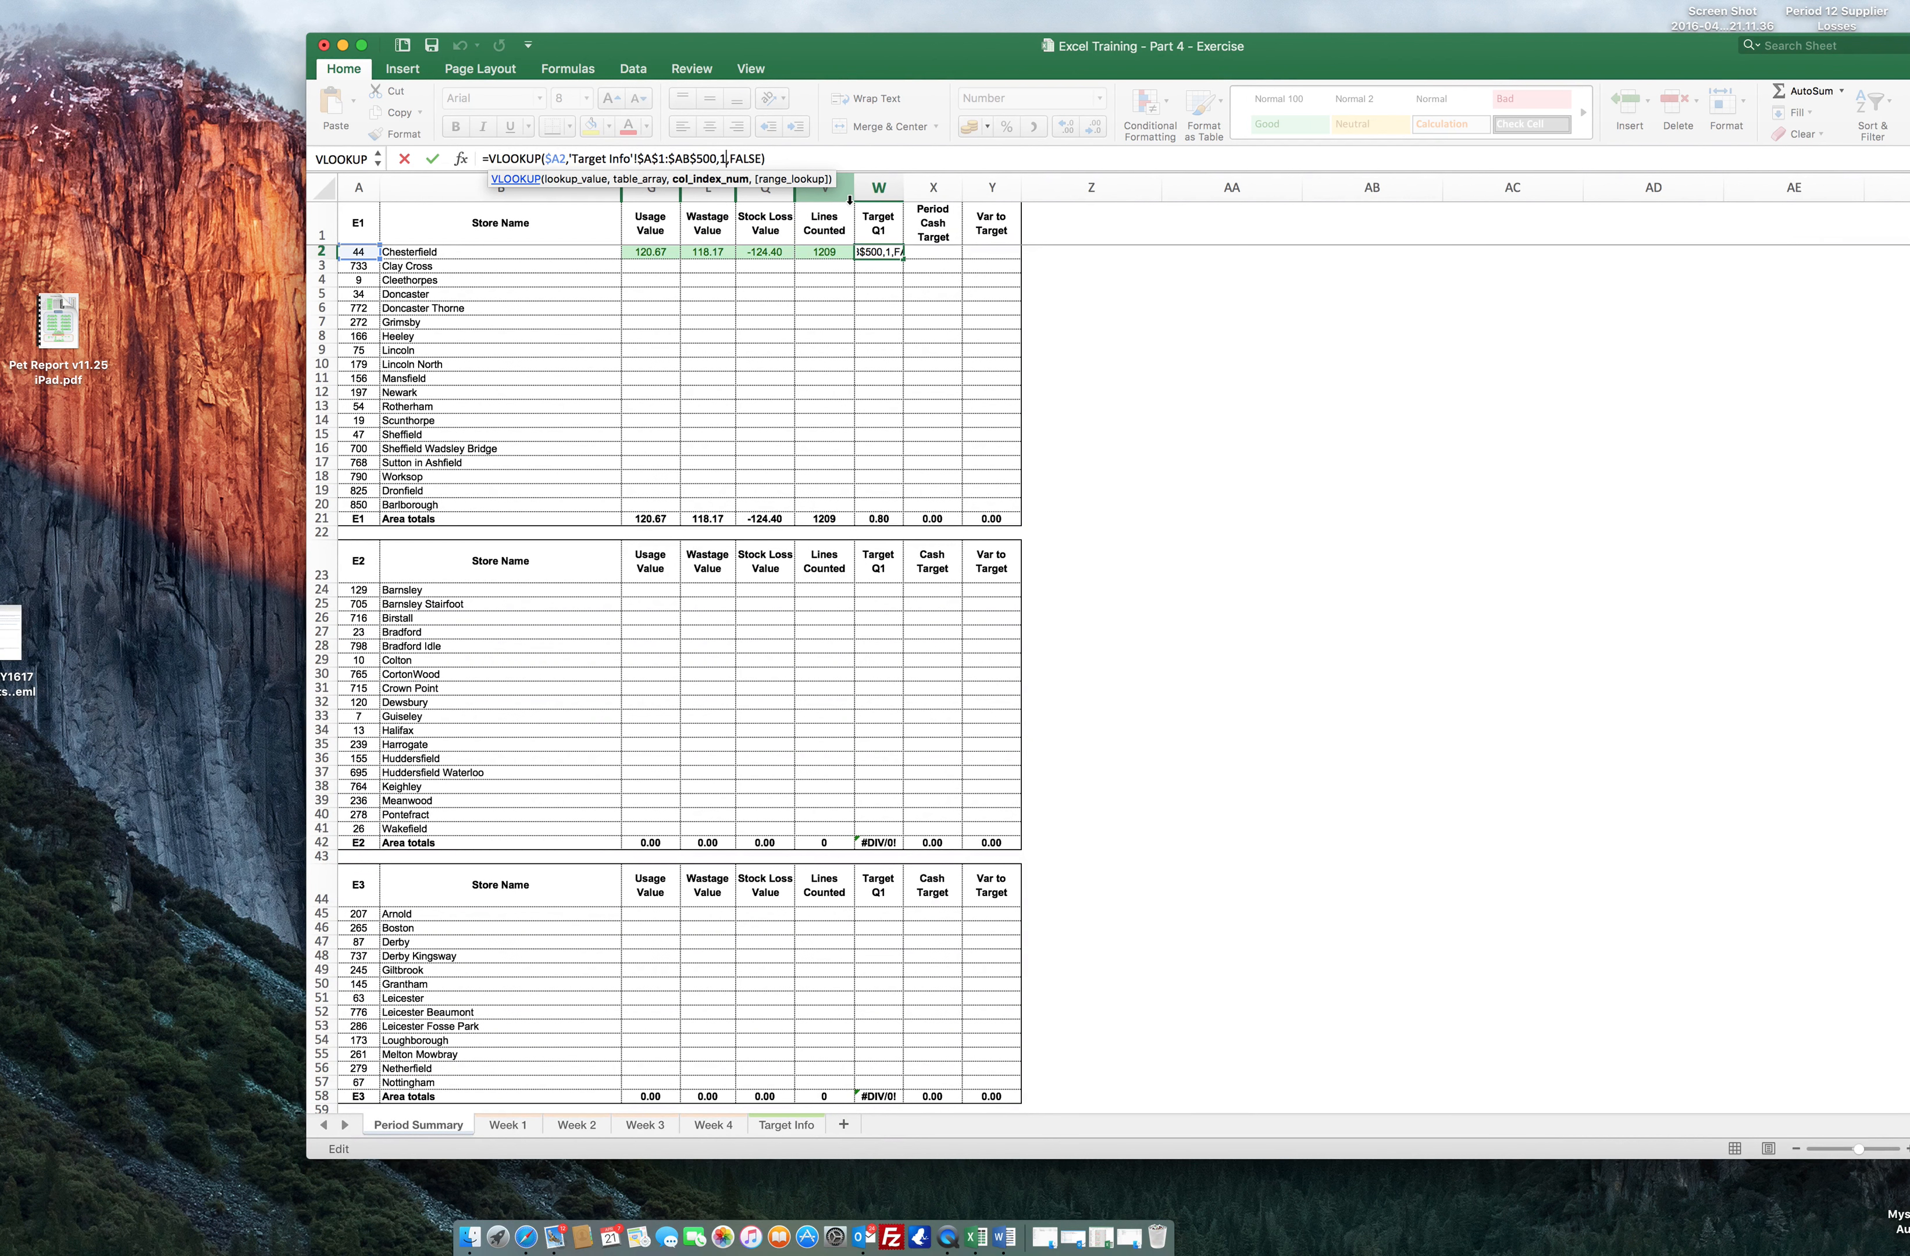
text(match*)
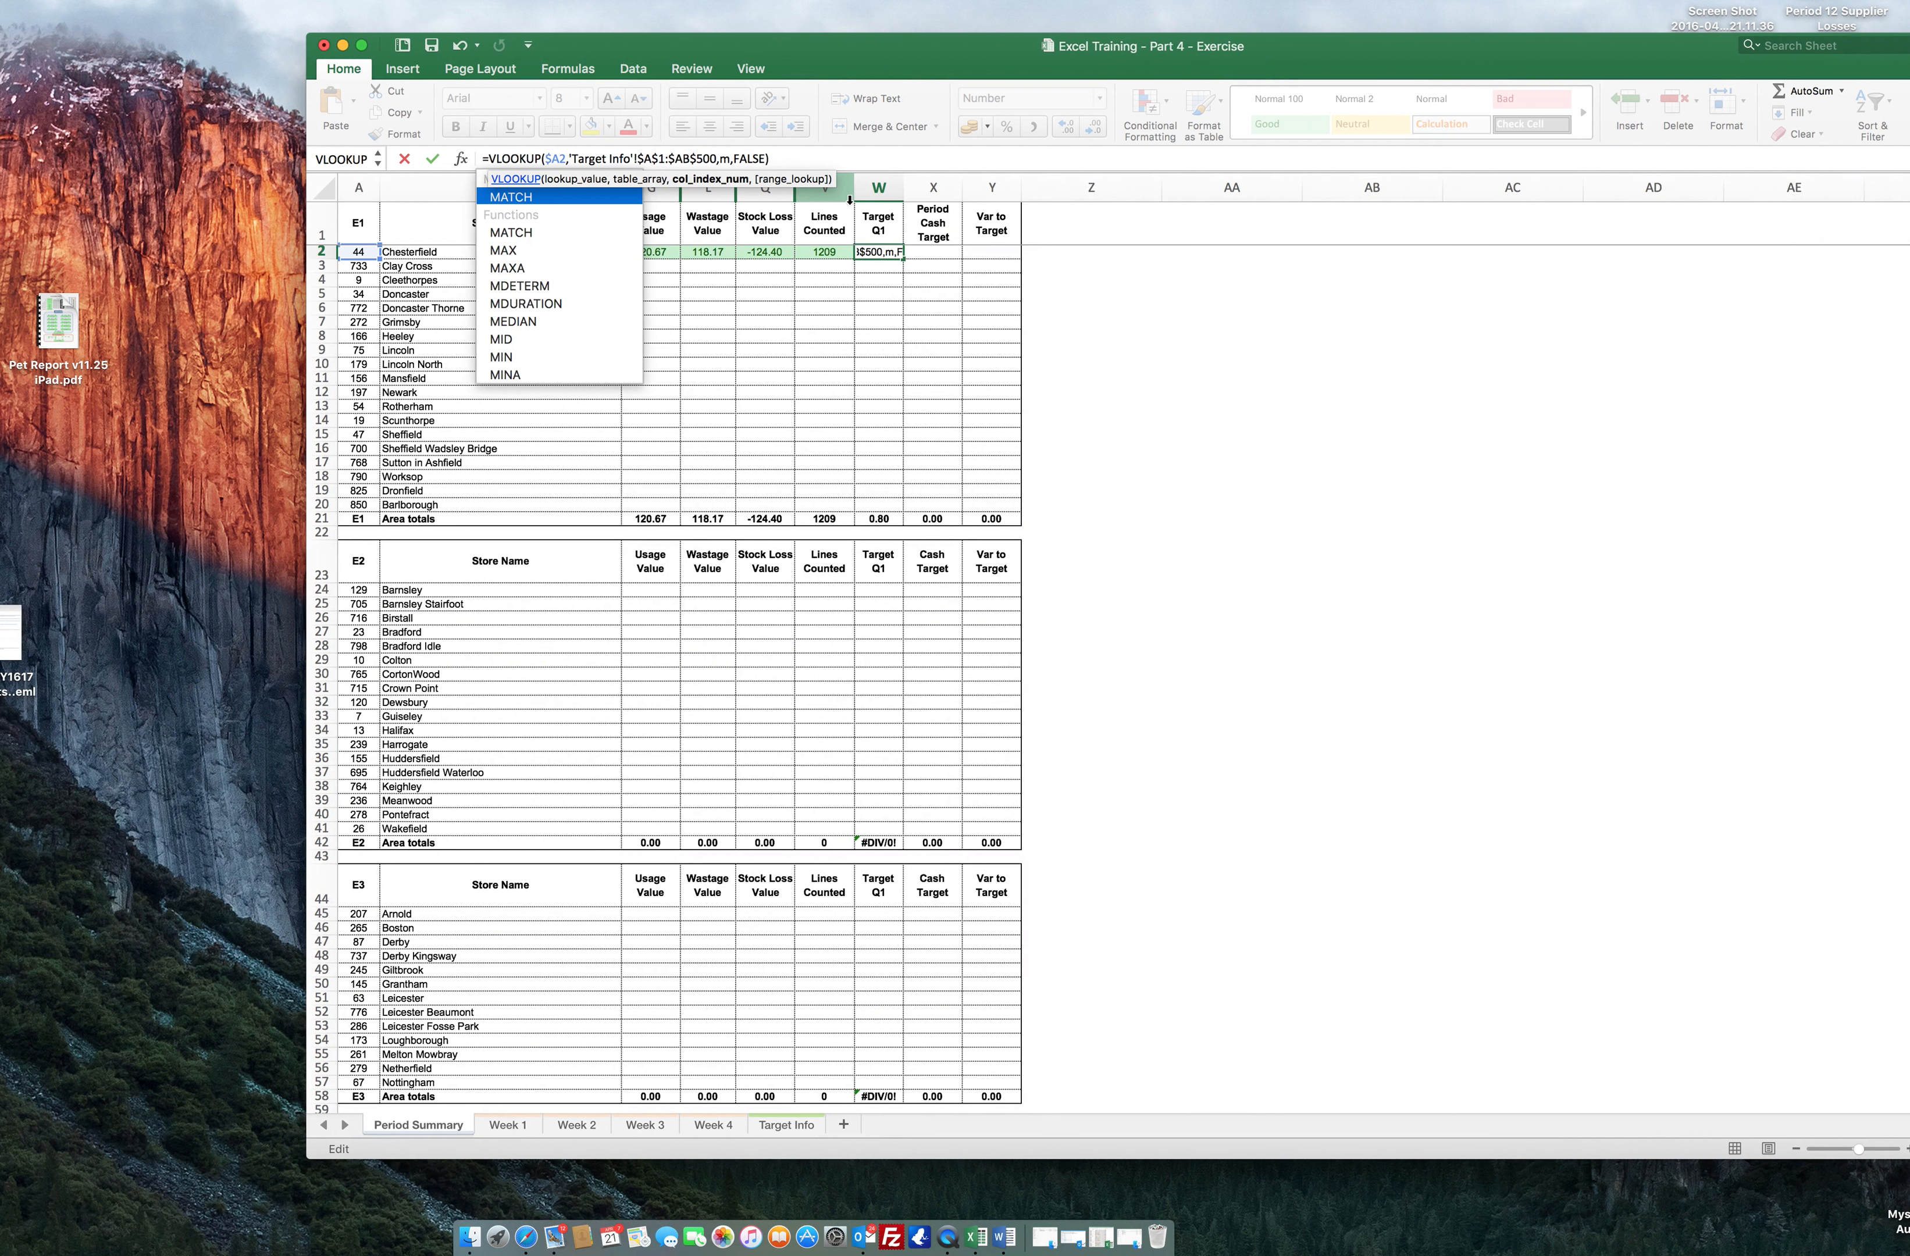
key(BackSpace)
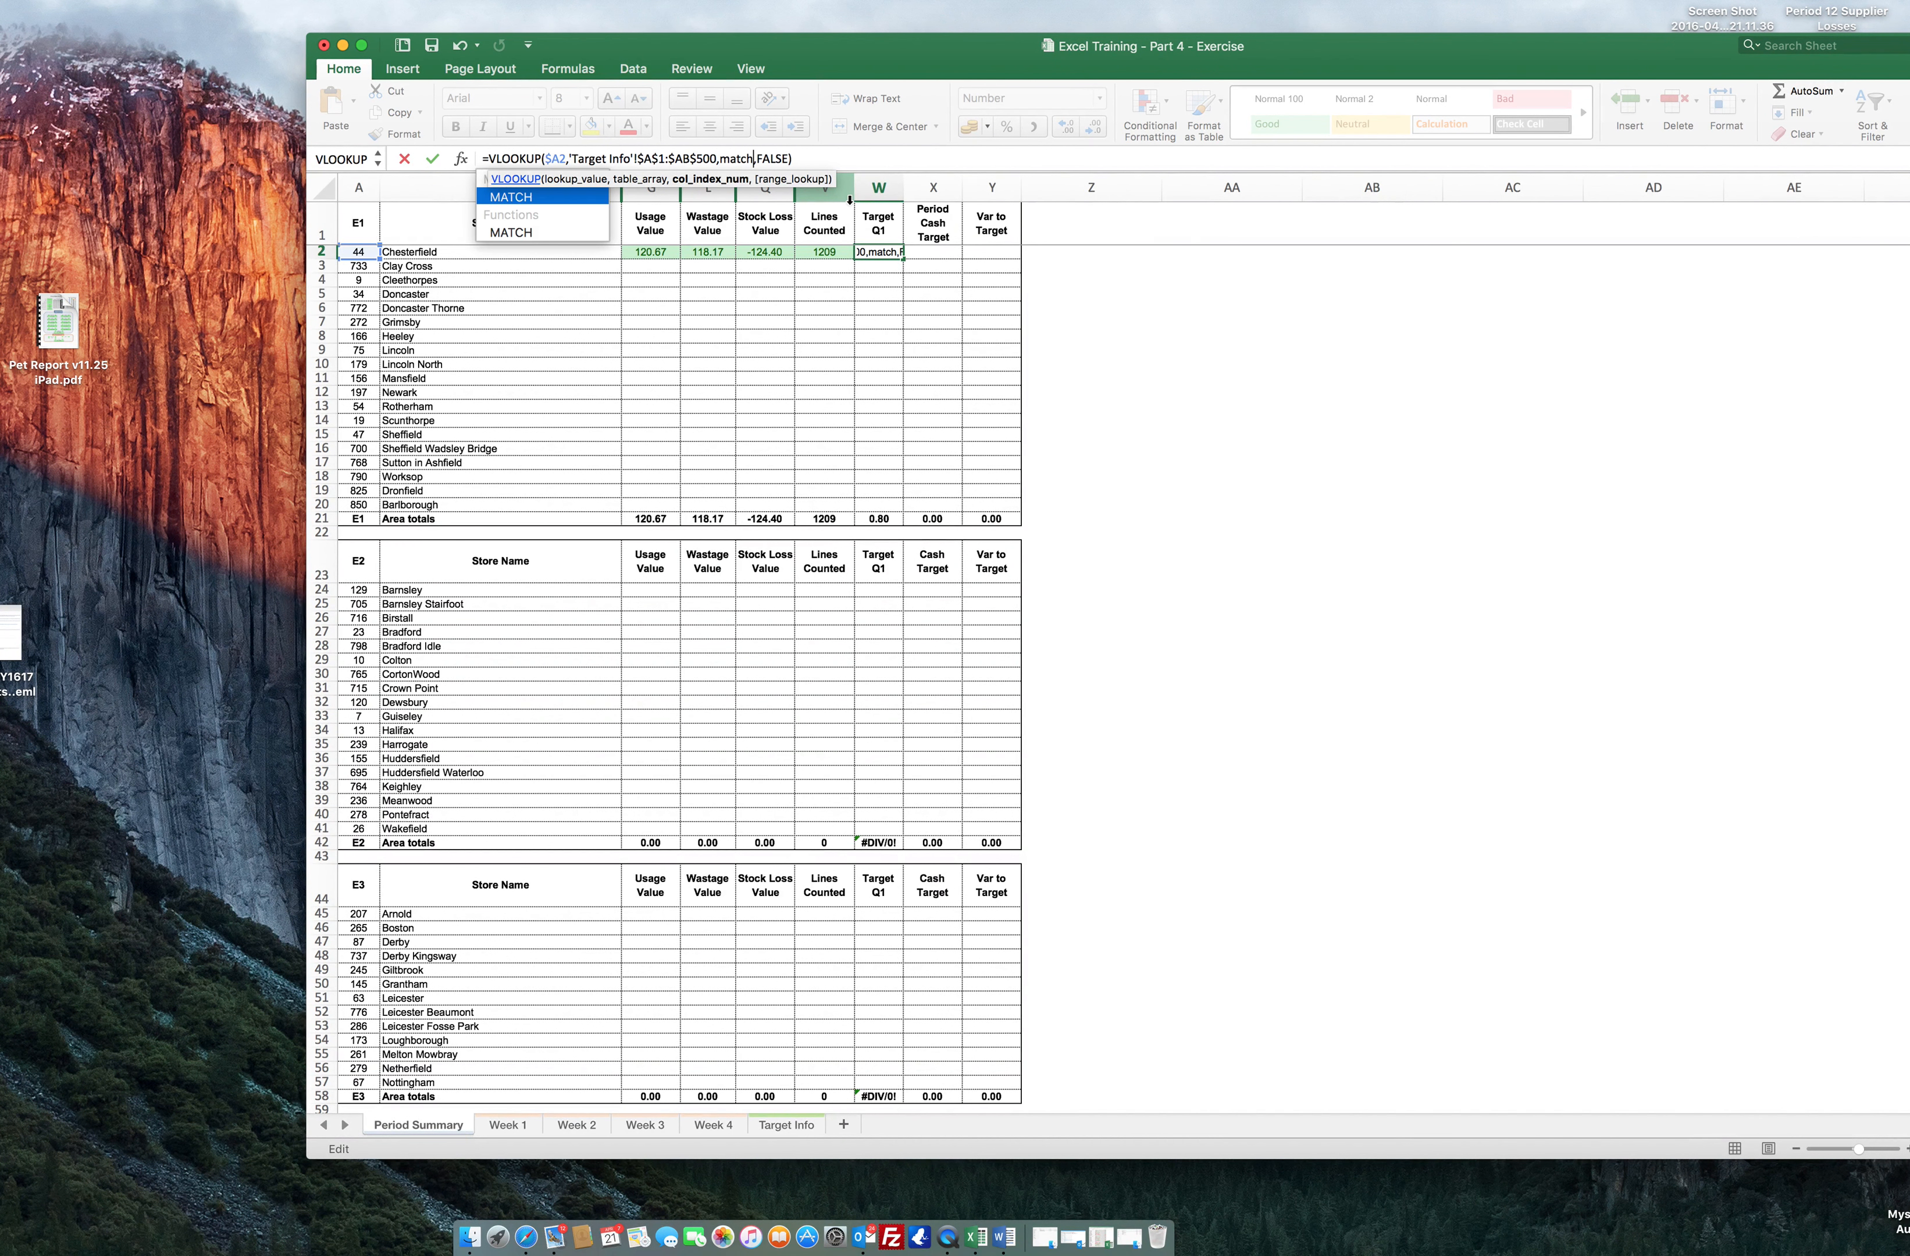
text(()
click(879, 231)
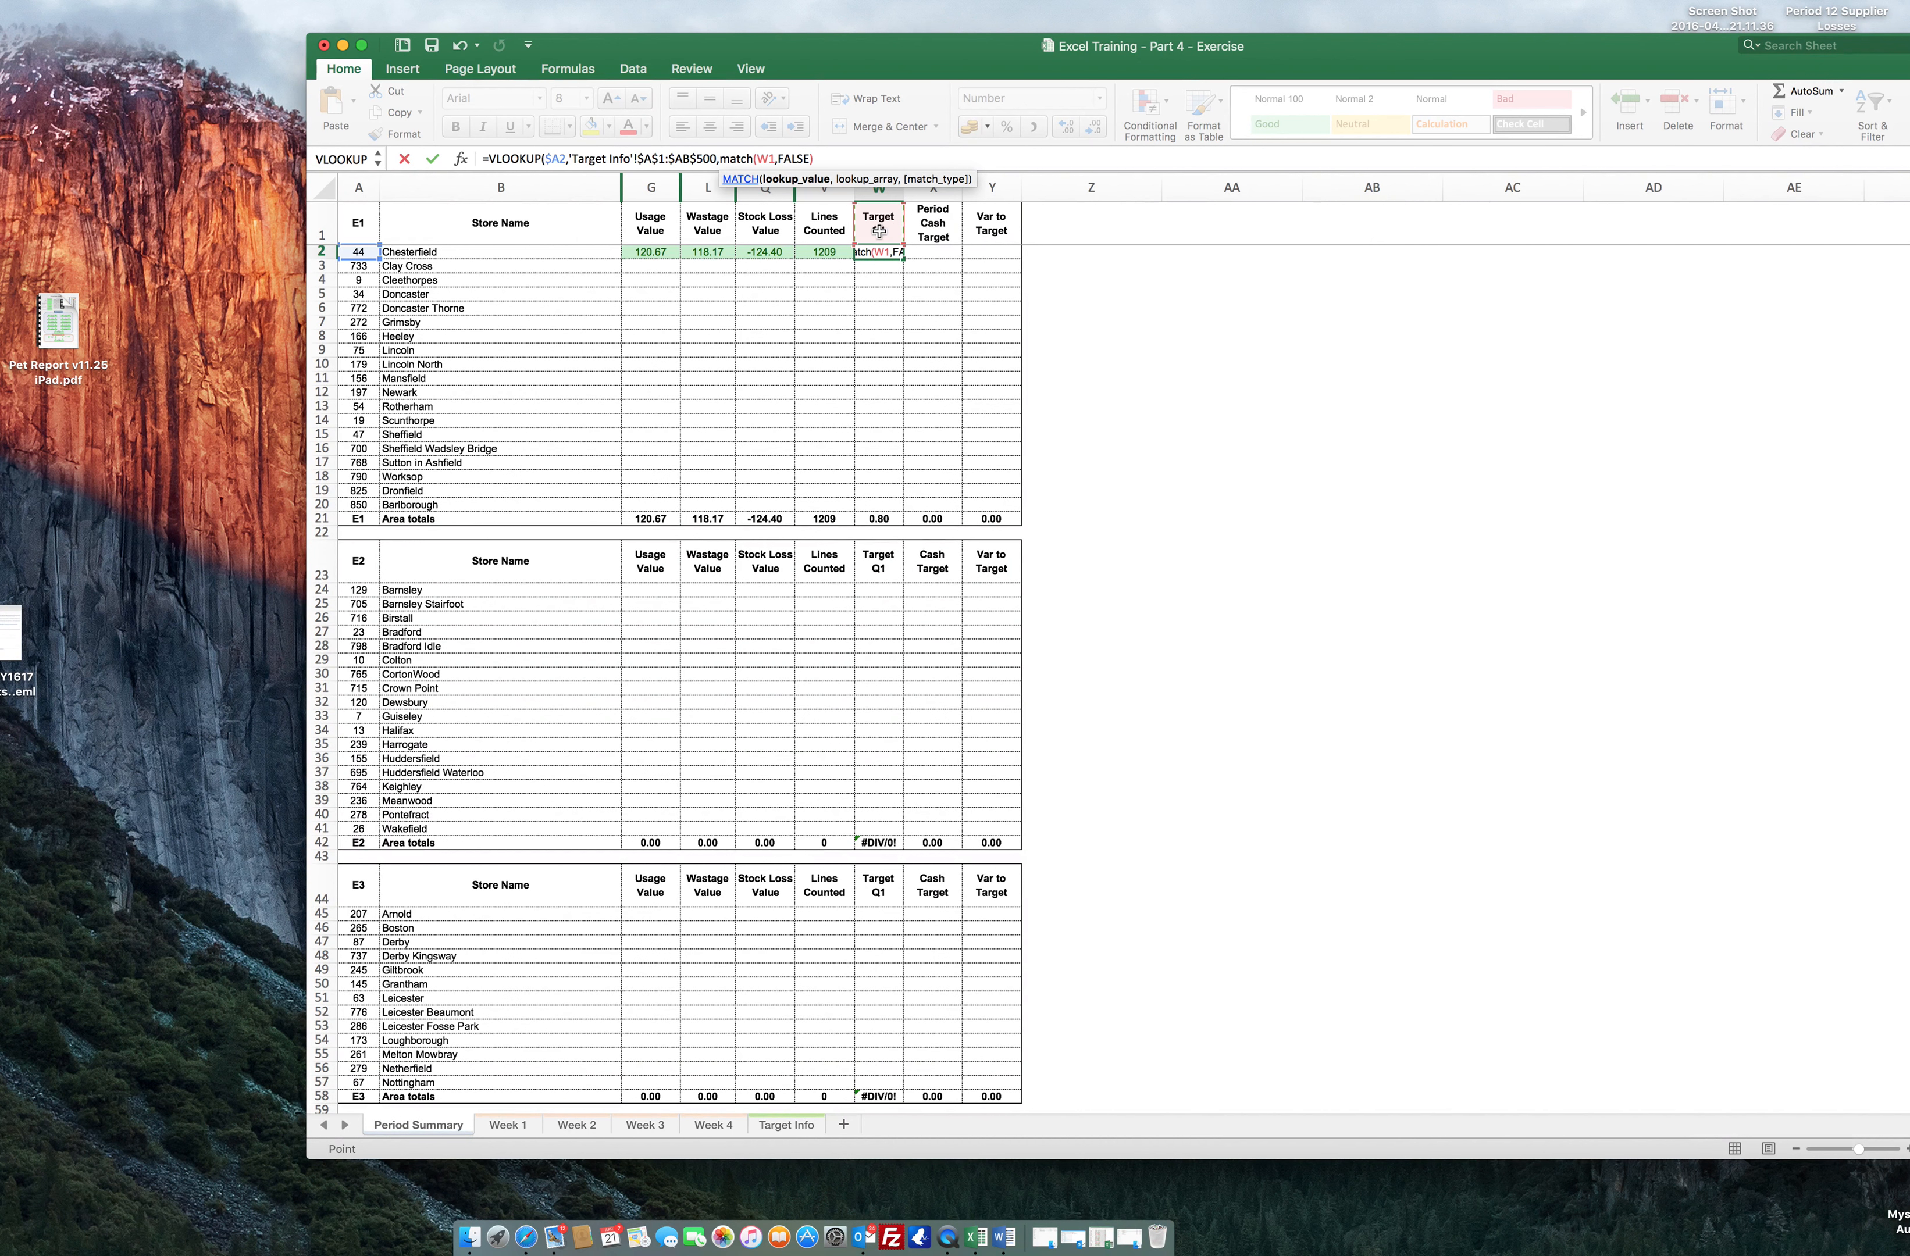
text(,)
Complete the MATCH with row 1 of Target Info ('Target Info'!1:1) as lookup array and match type 0, and commit W2's formula.
click(797, 1124)
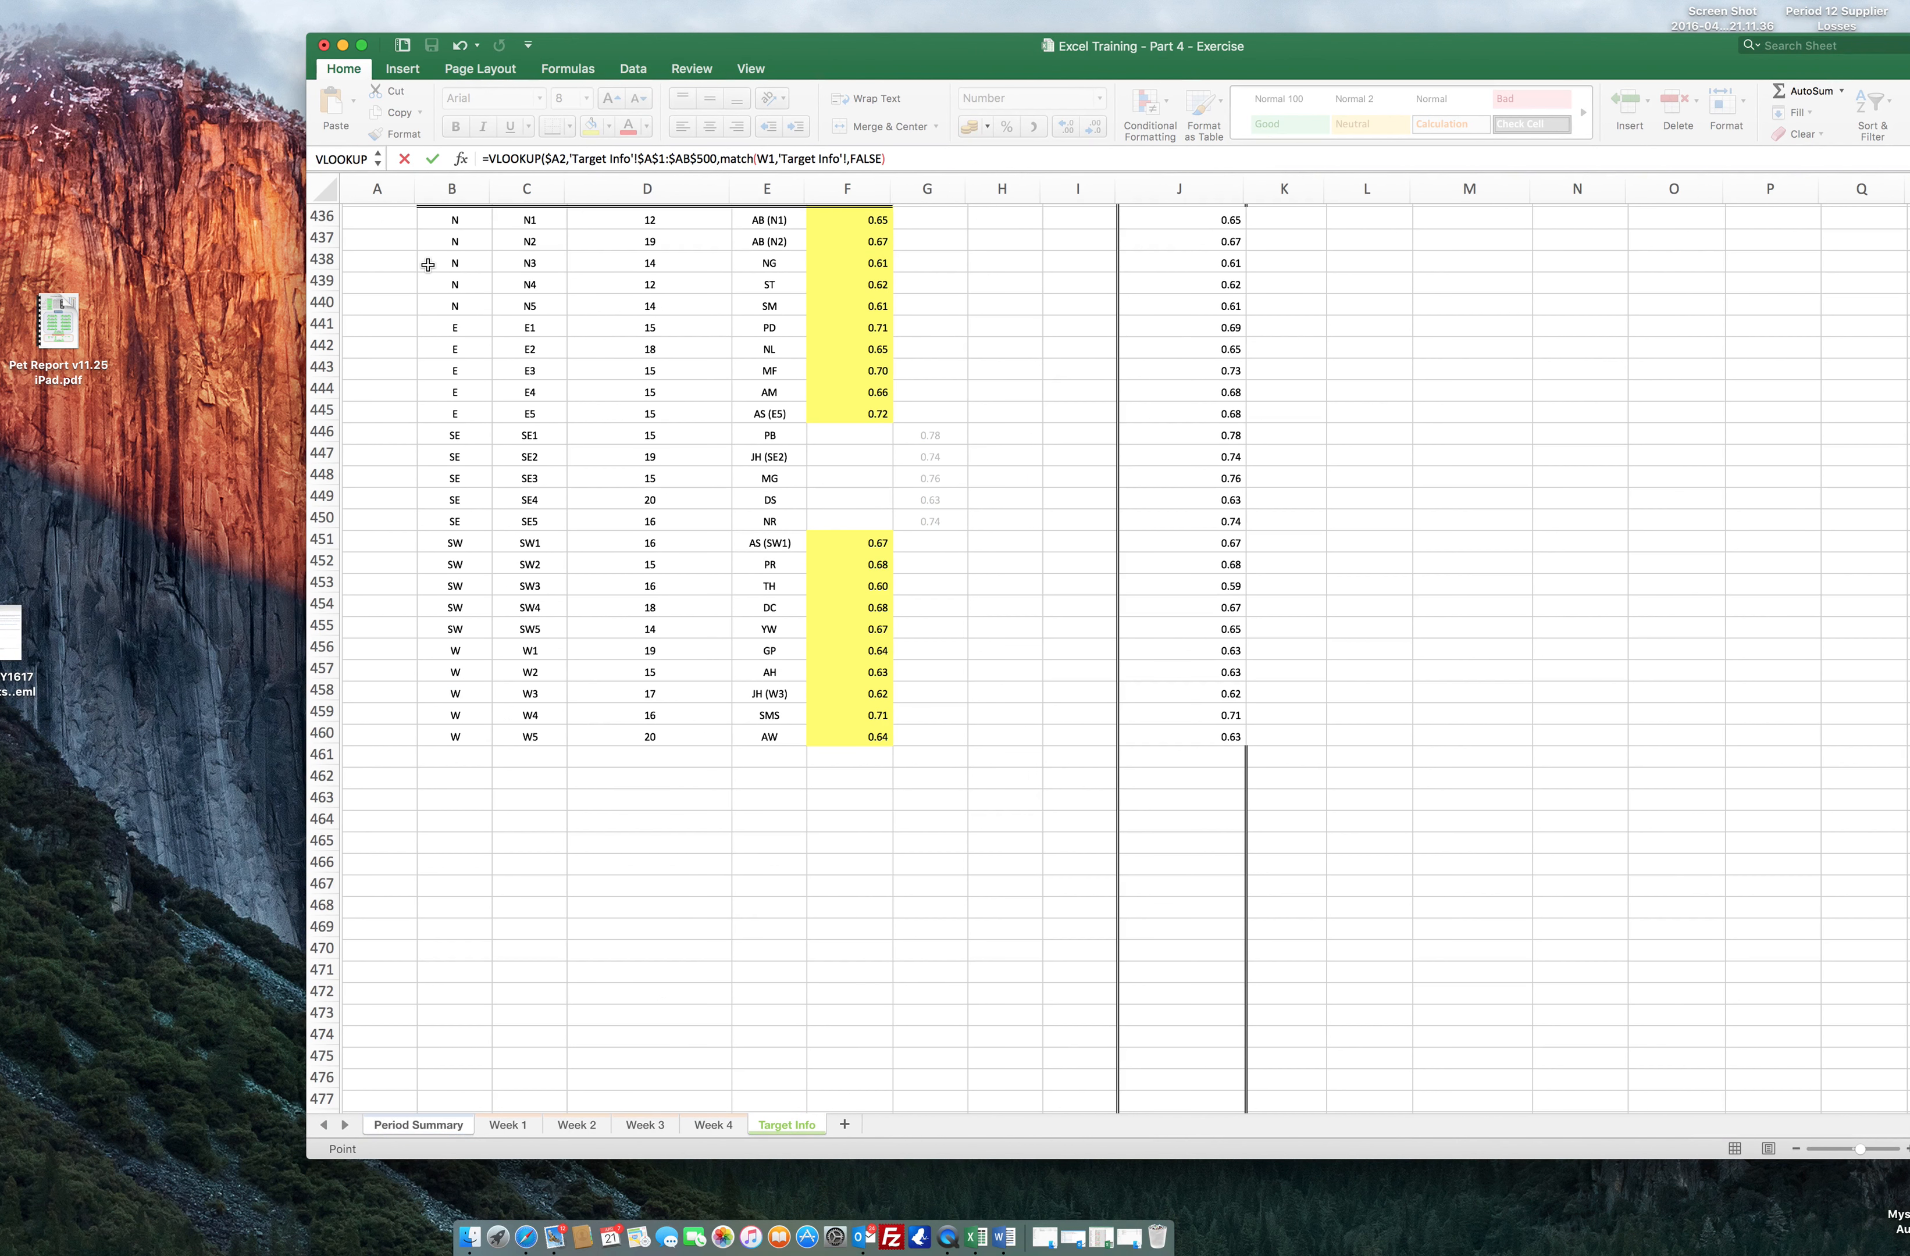
scroll(427, 265, up, 20)
scroll(427, 265, up, 19)
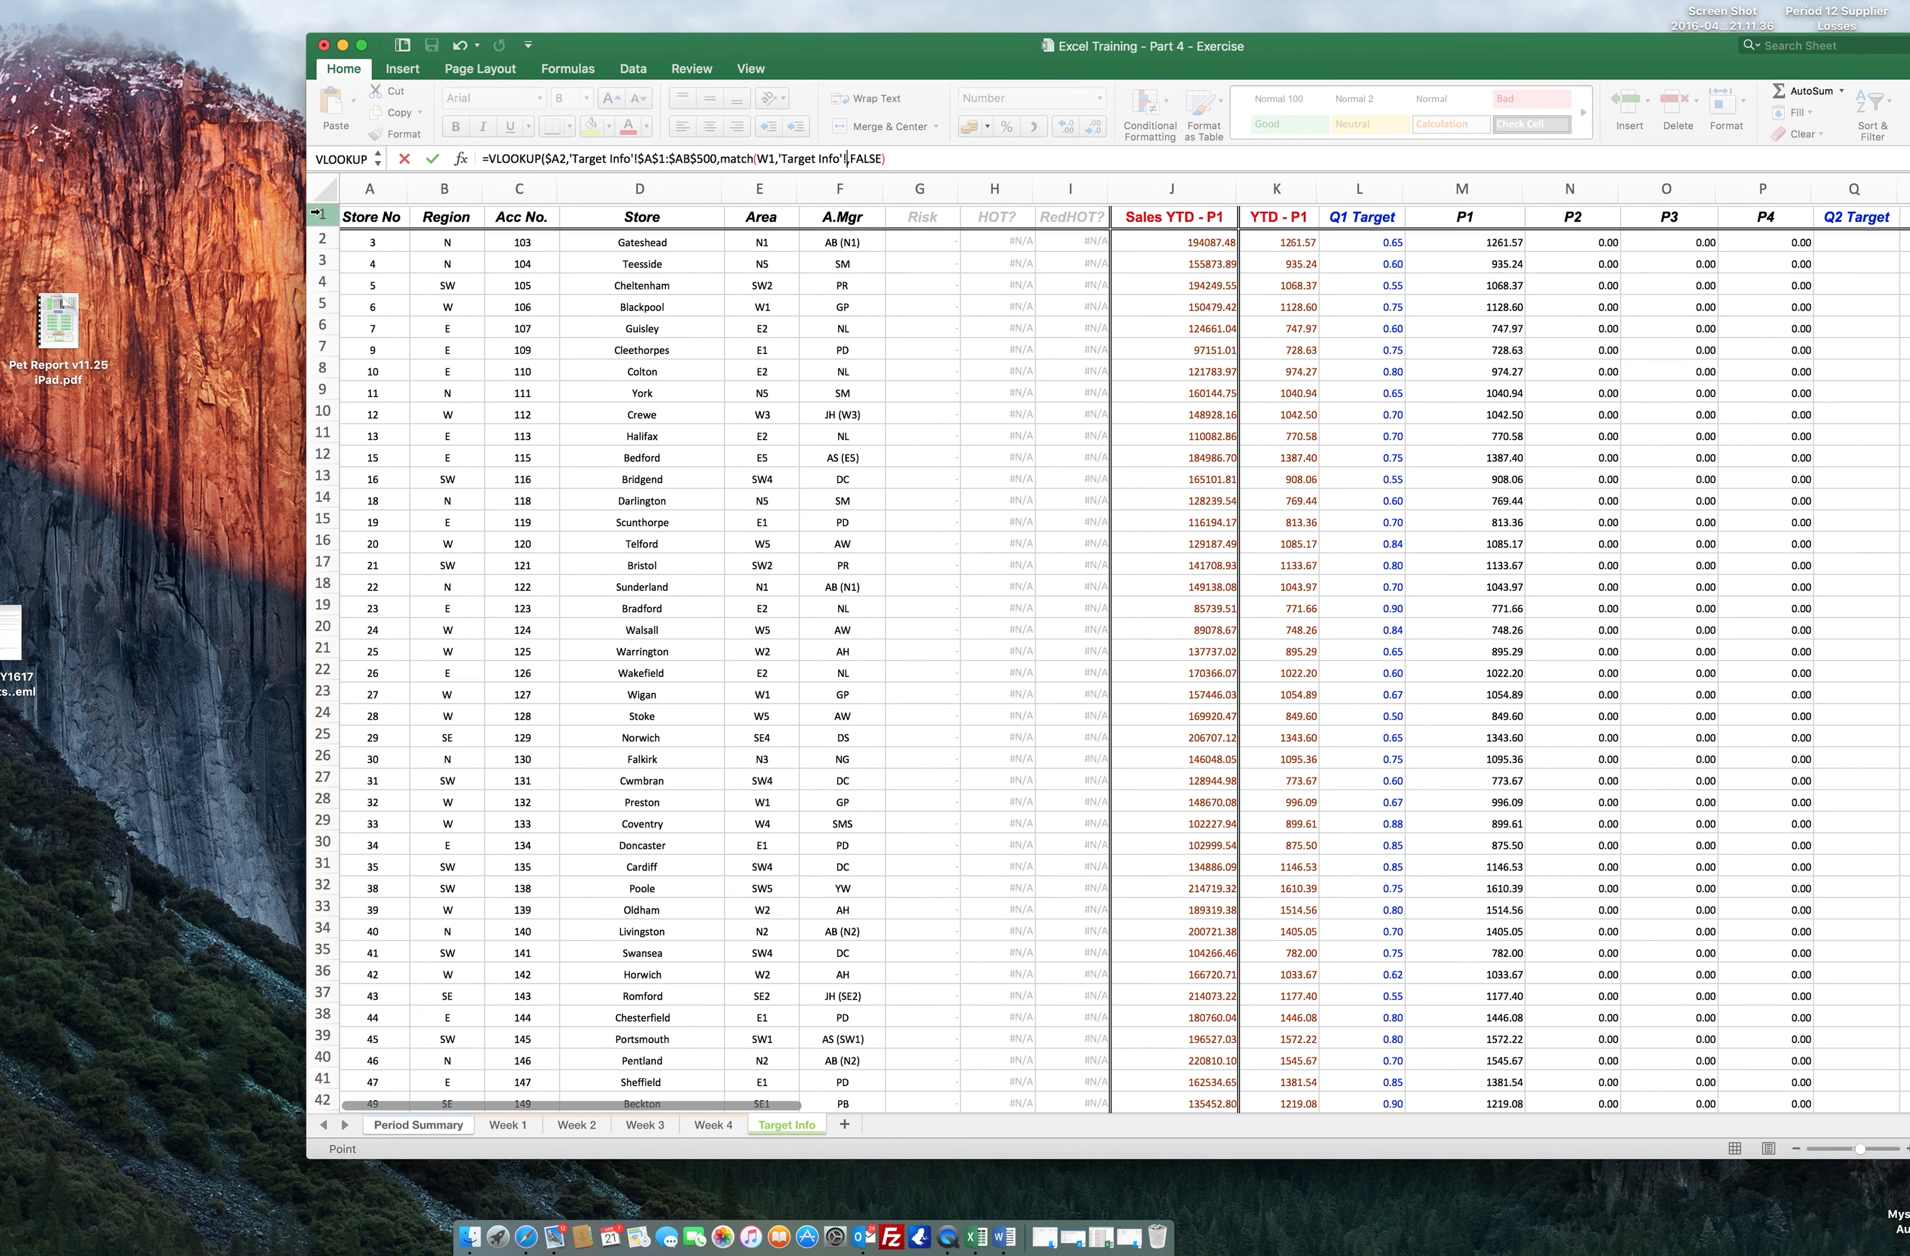
click(317, 215)
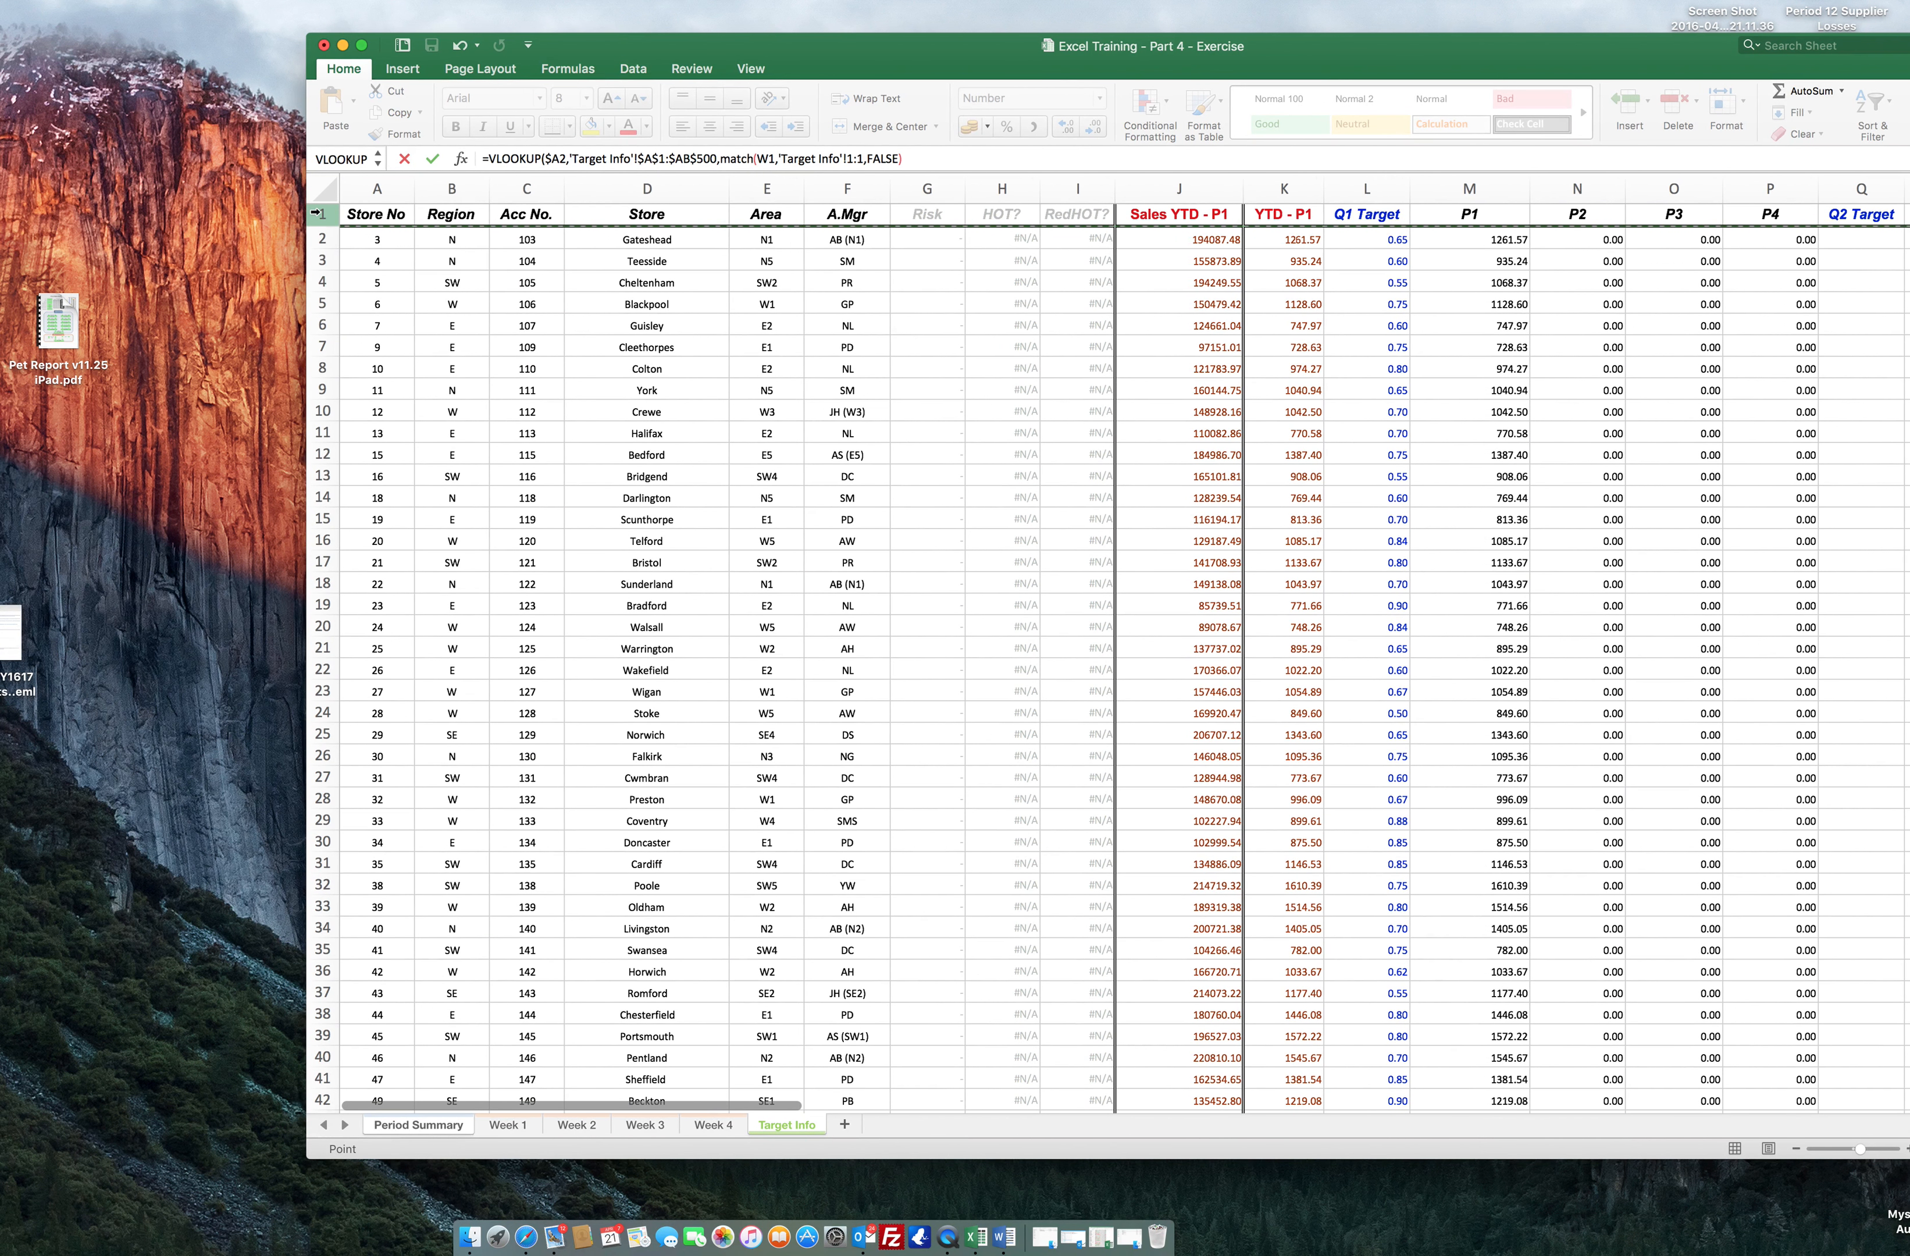
text(,)
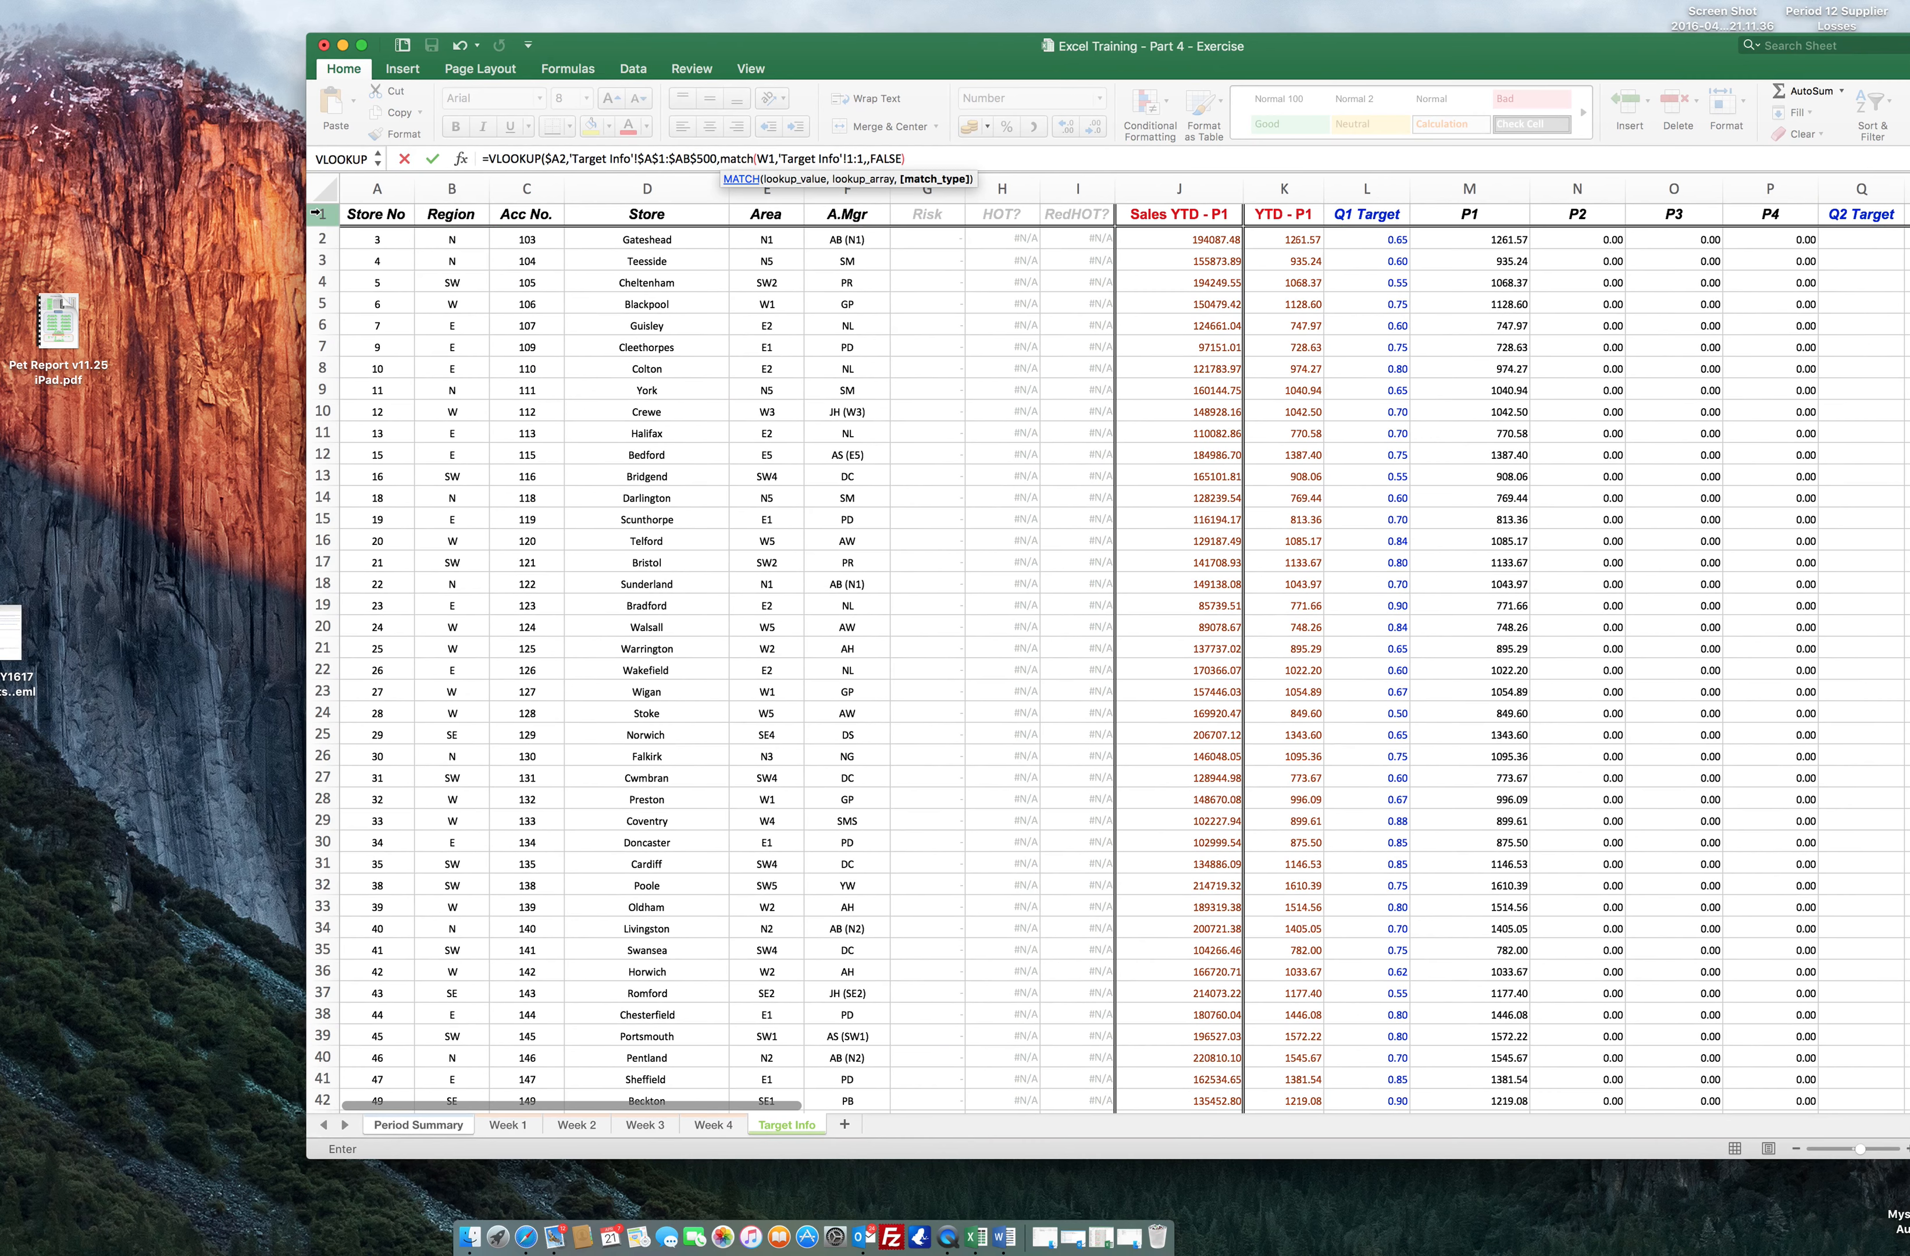
text(0))
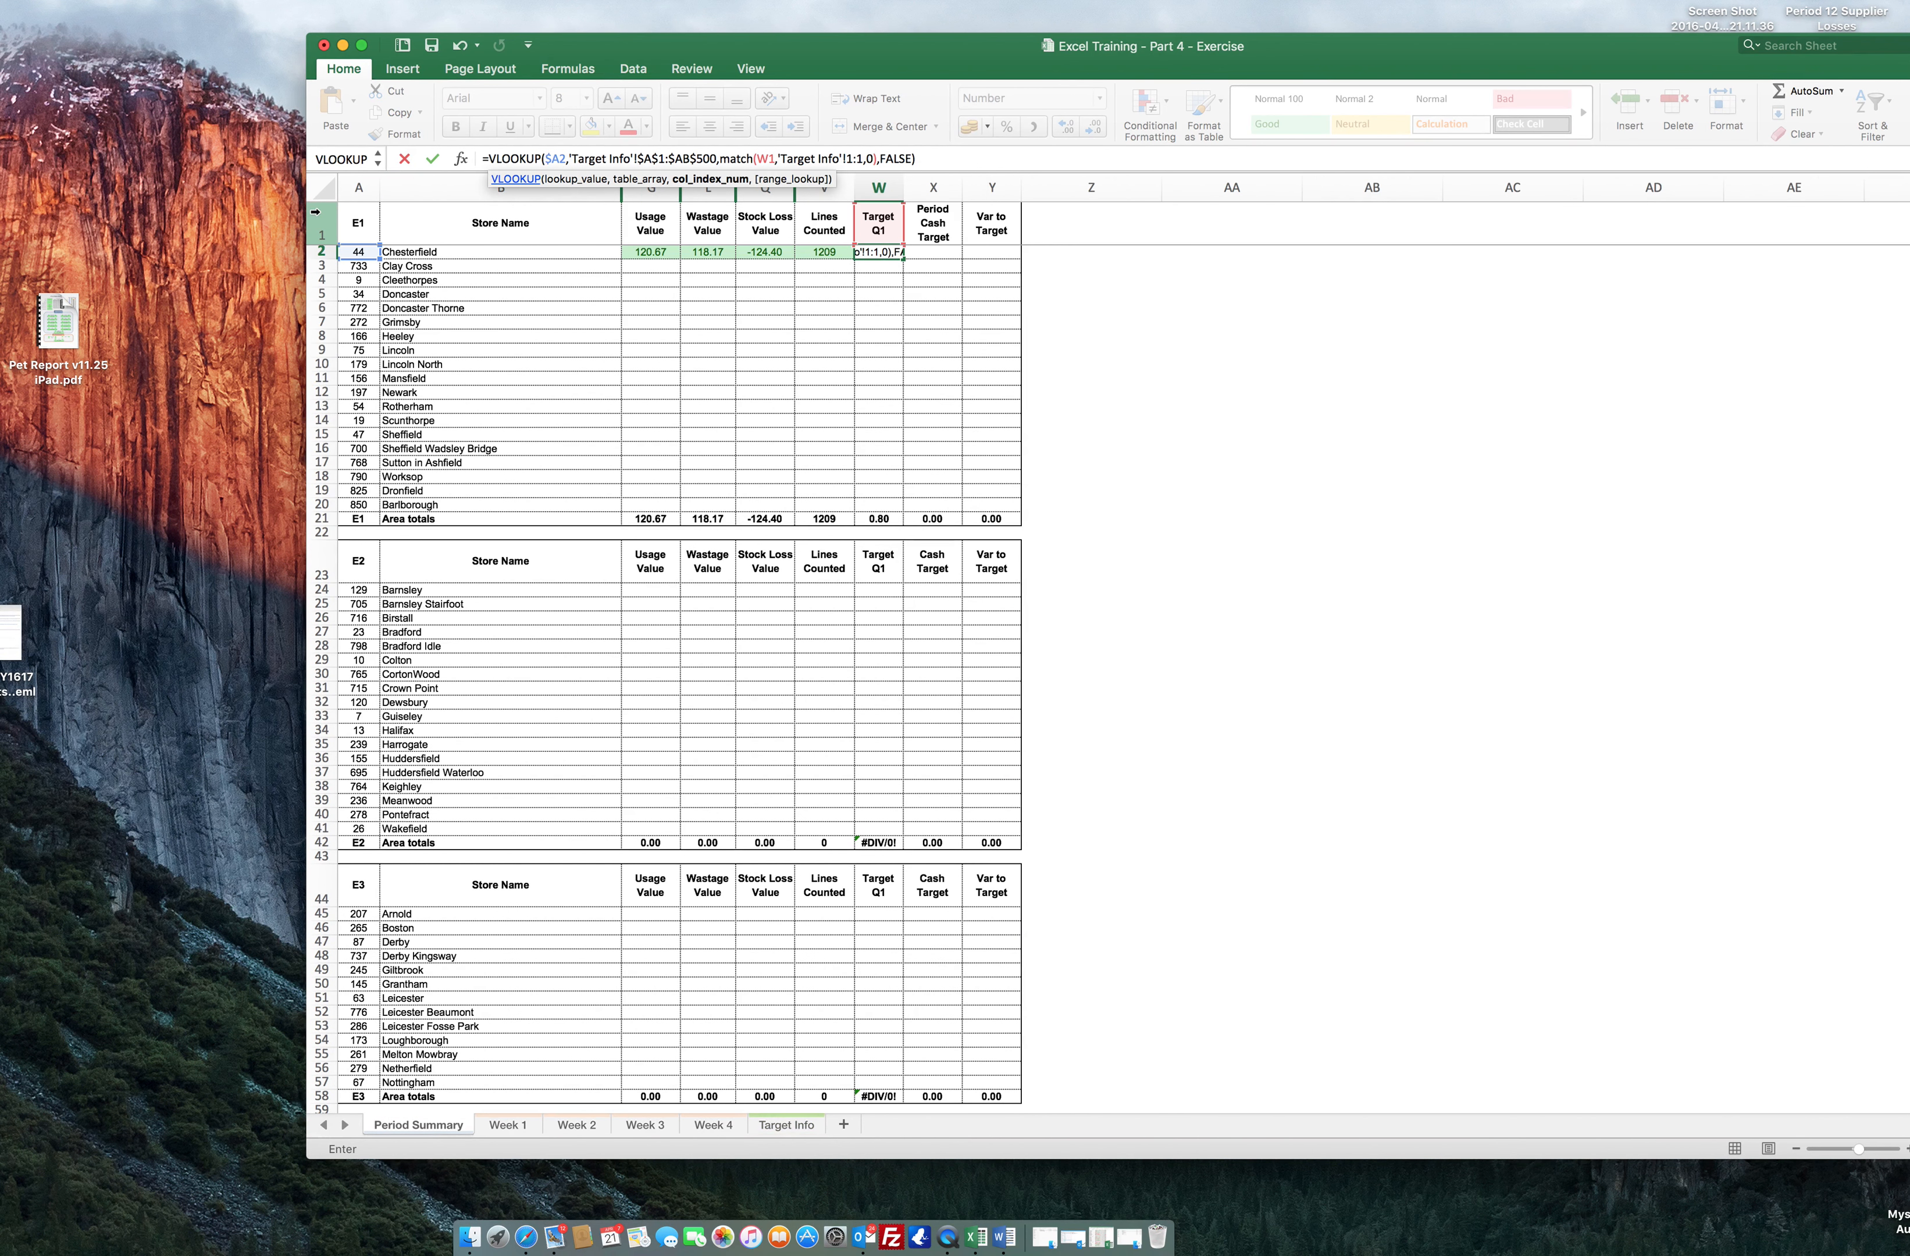
text(,FALSE))
key(Return)
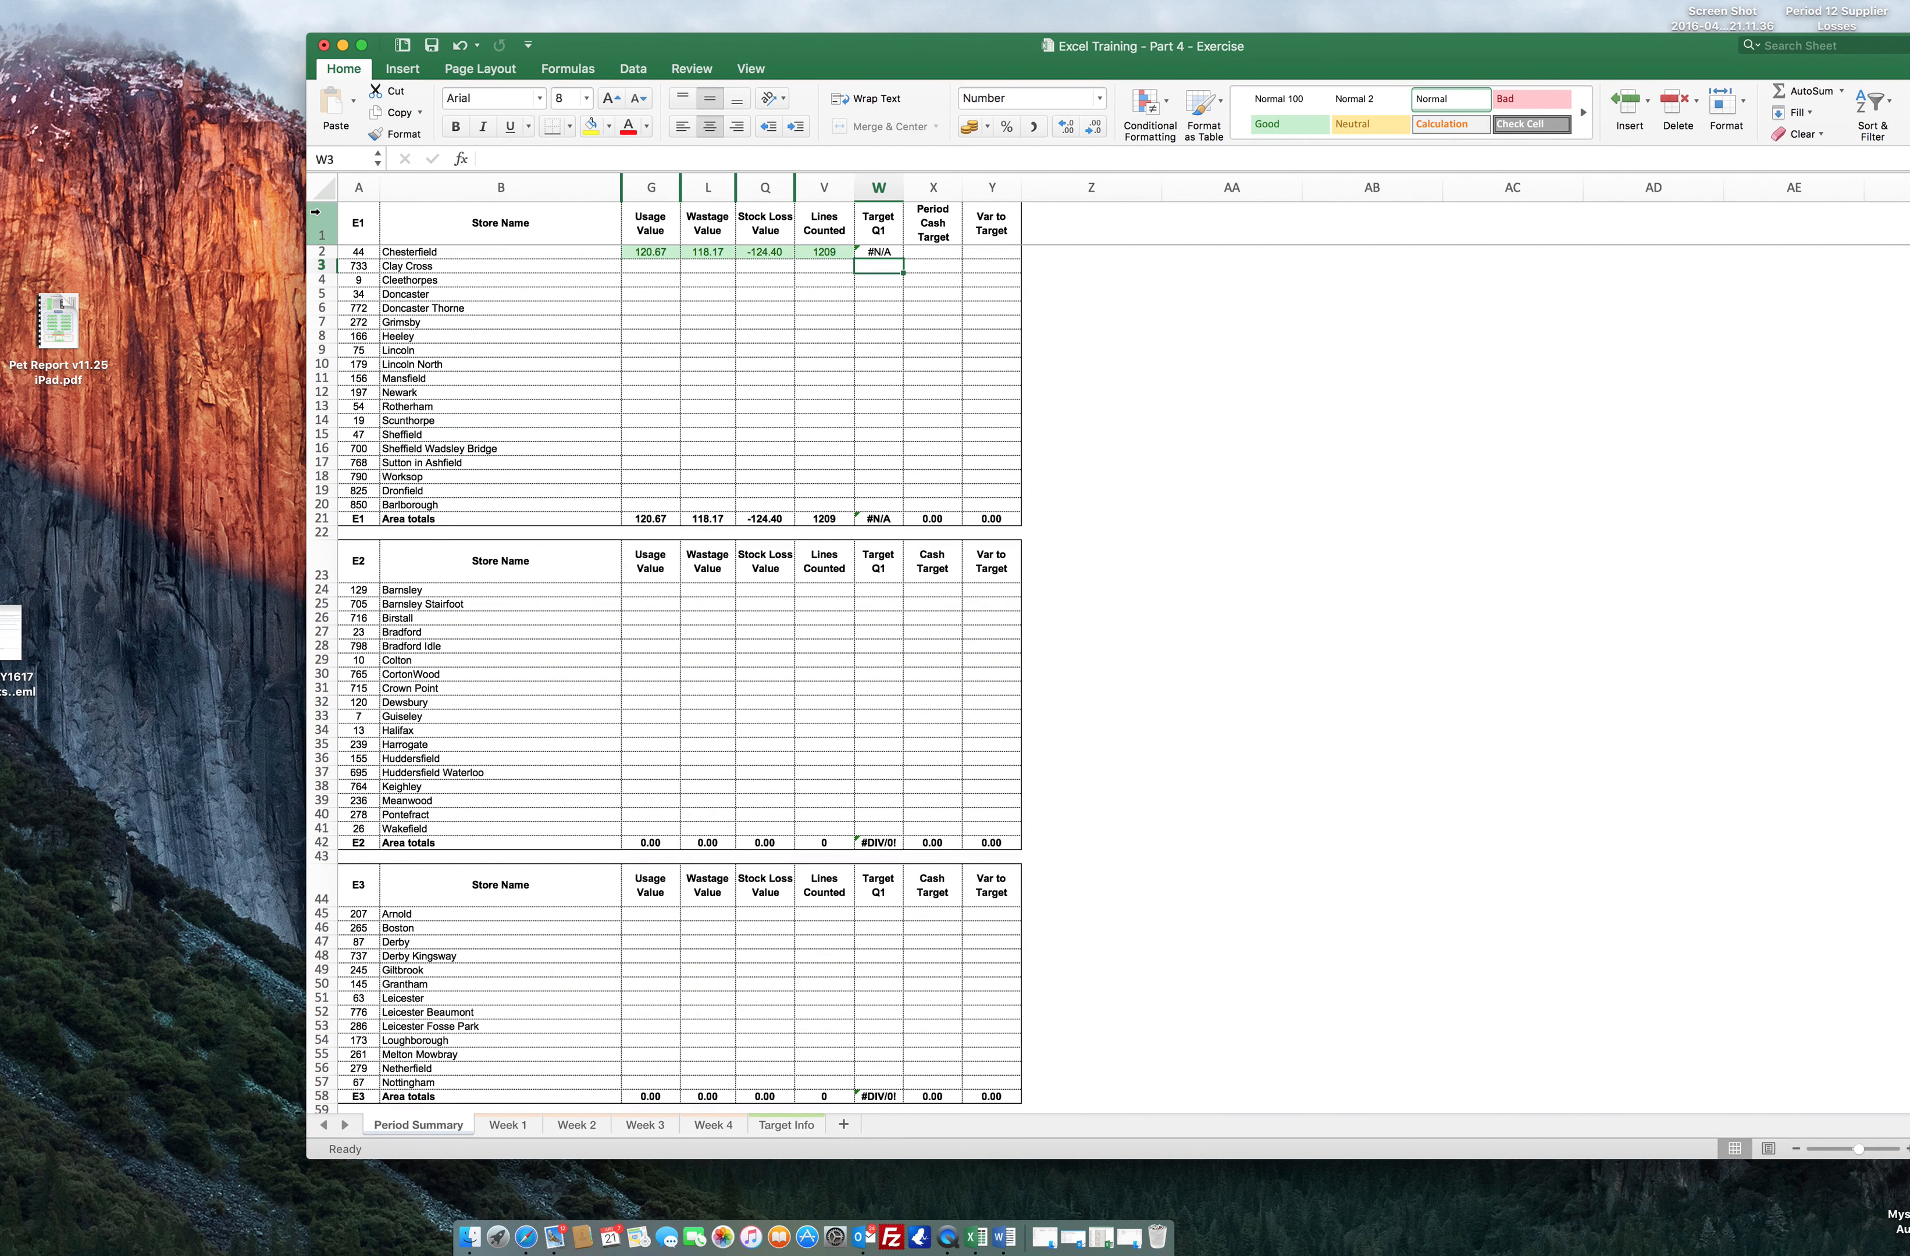
key(Up)
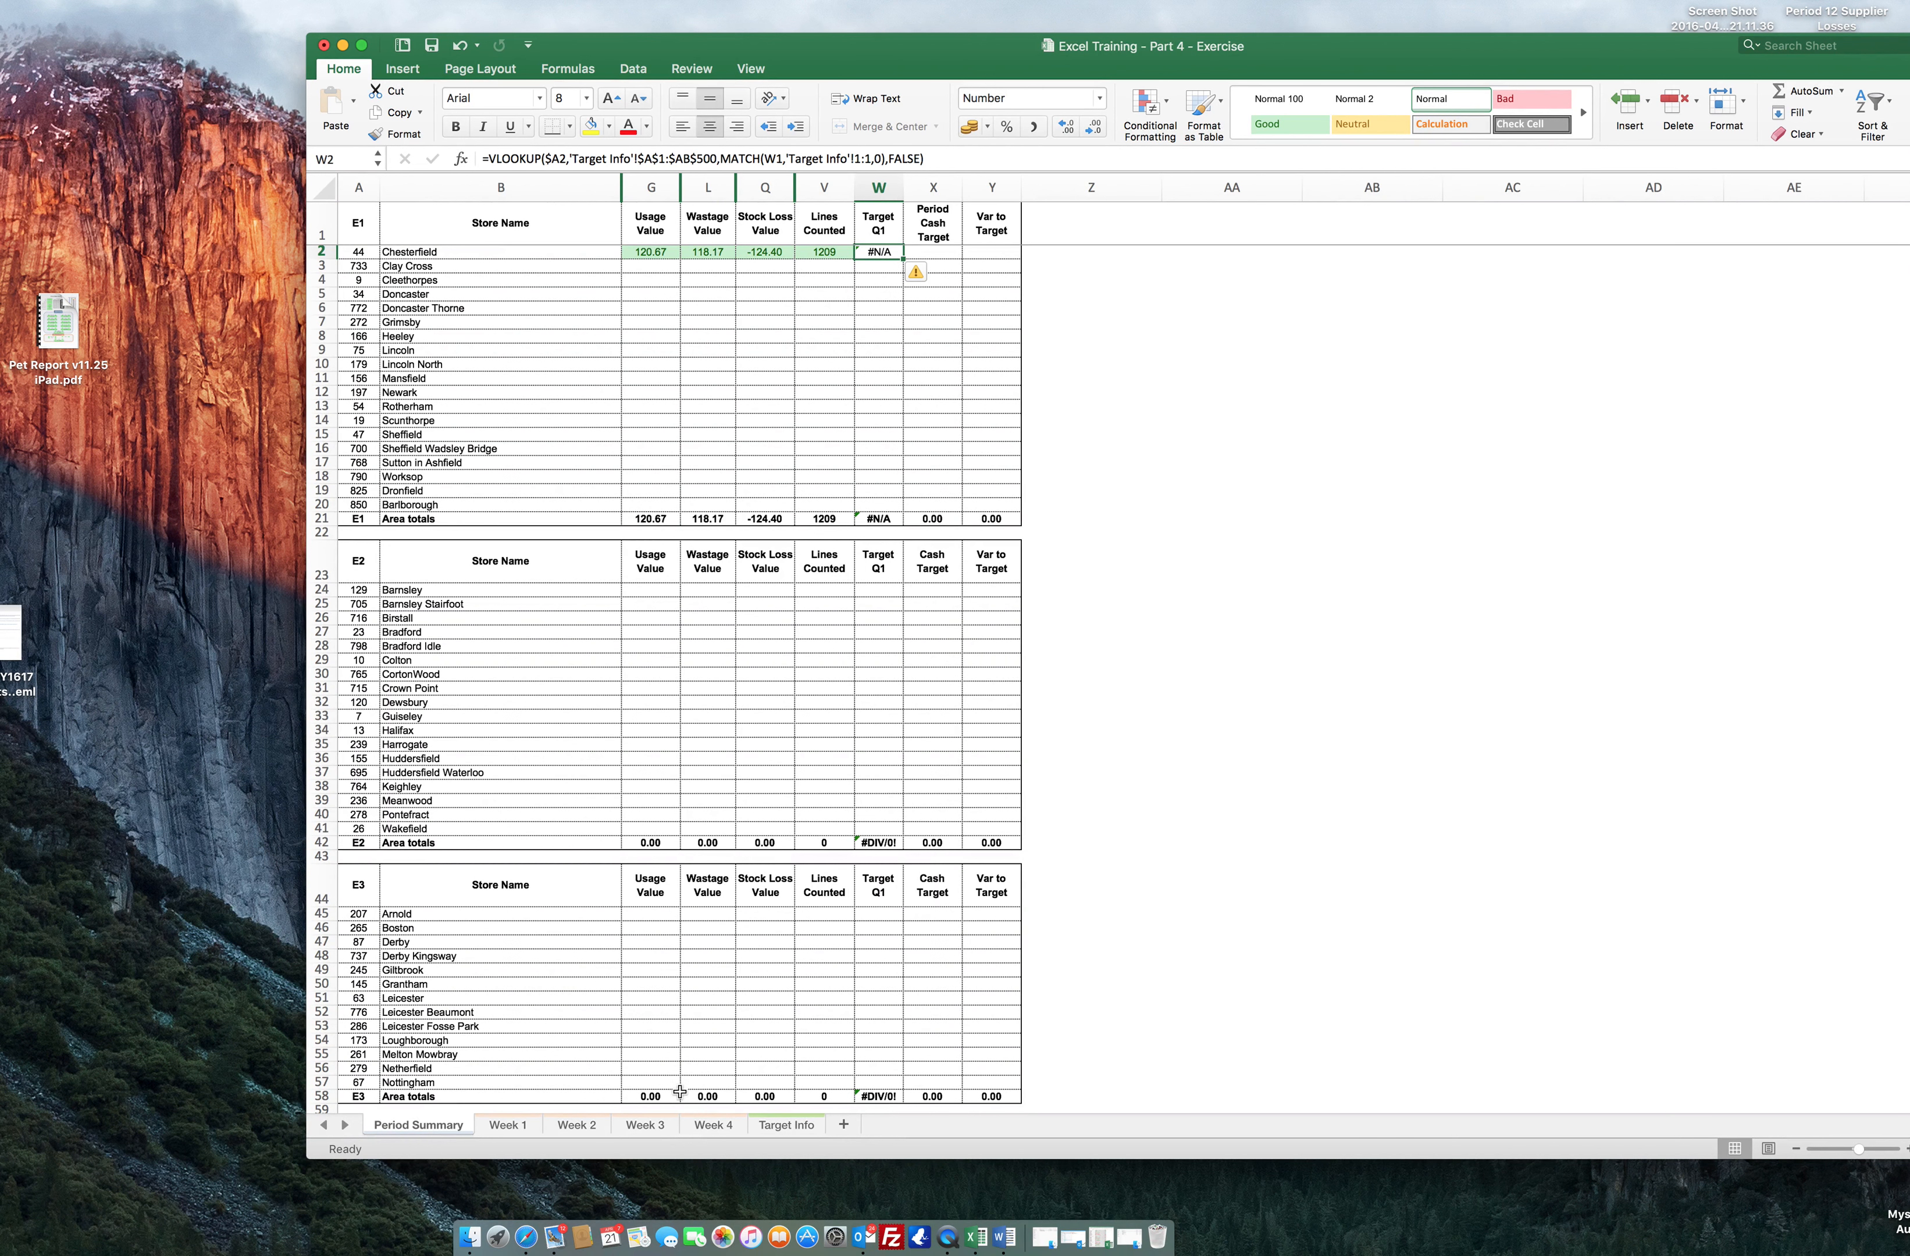
Compare the Q1 target header text in L1 of Target Info with header cell W1 of Period Summary.
click(776, 1130)
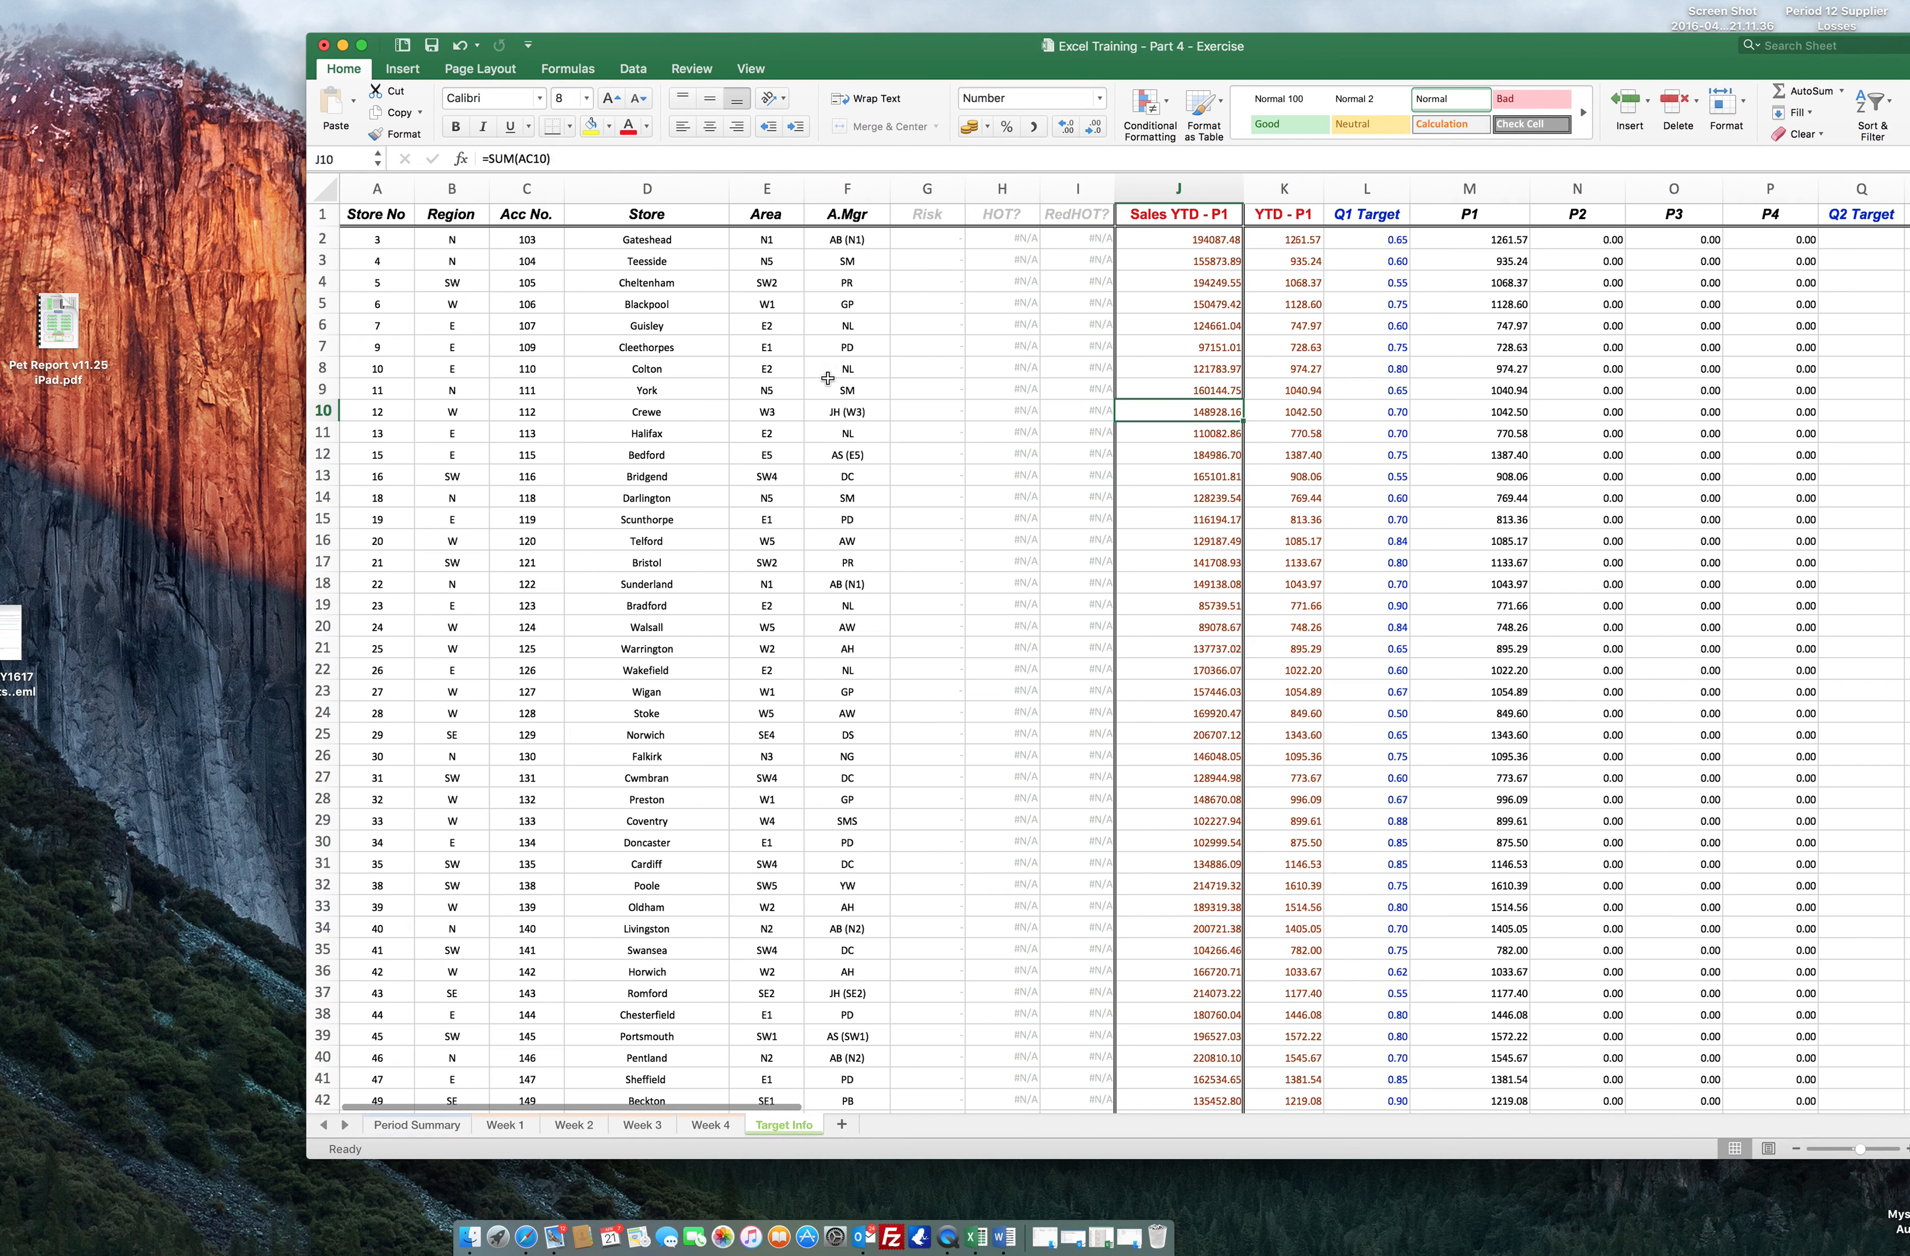
click(1390, 218)
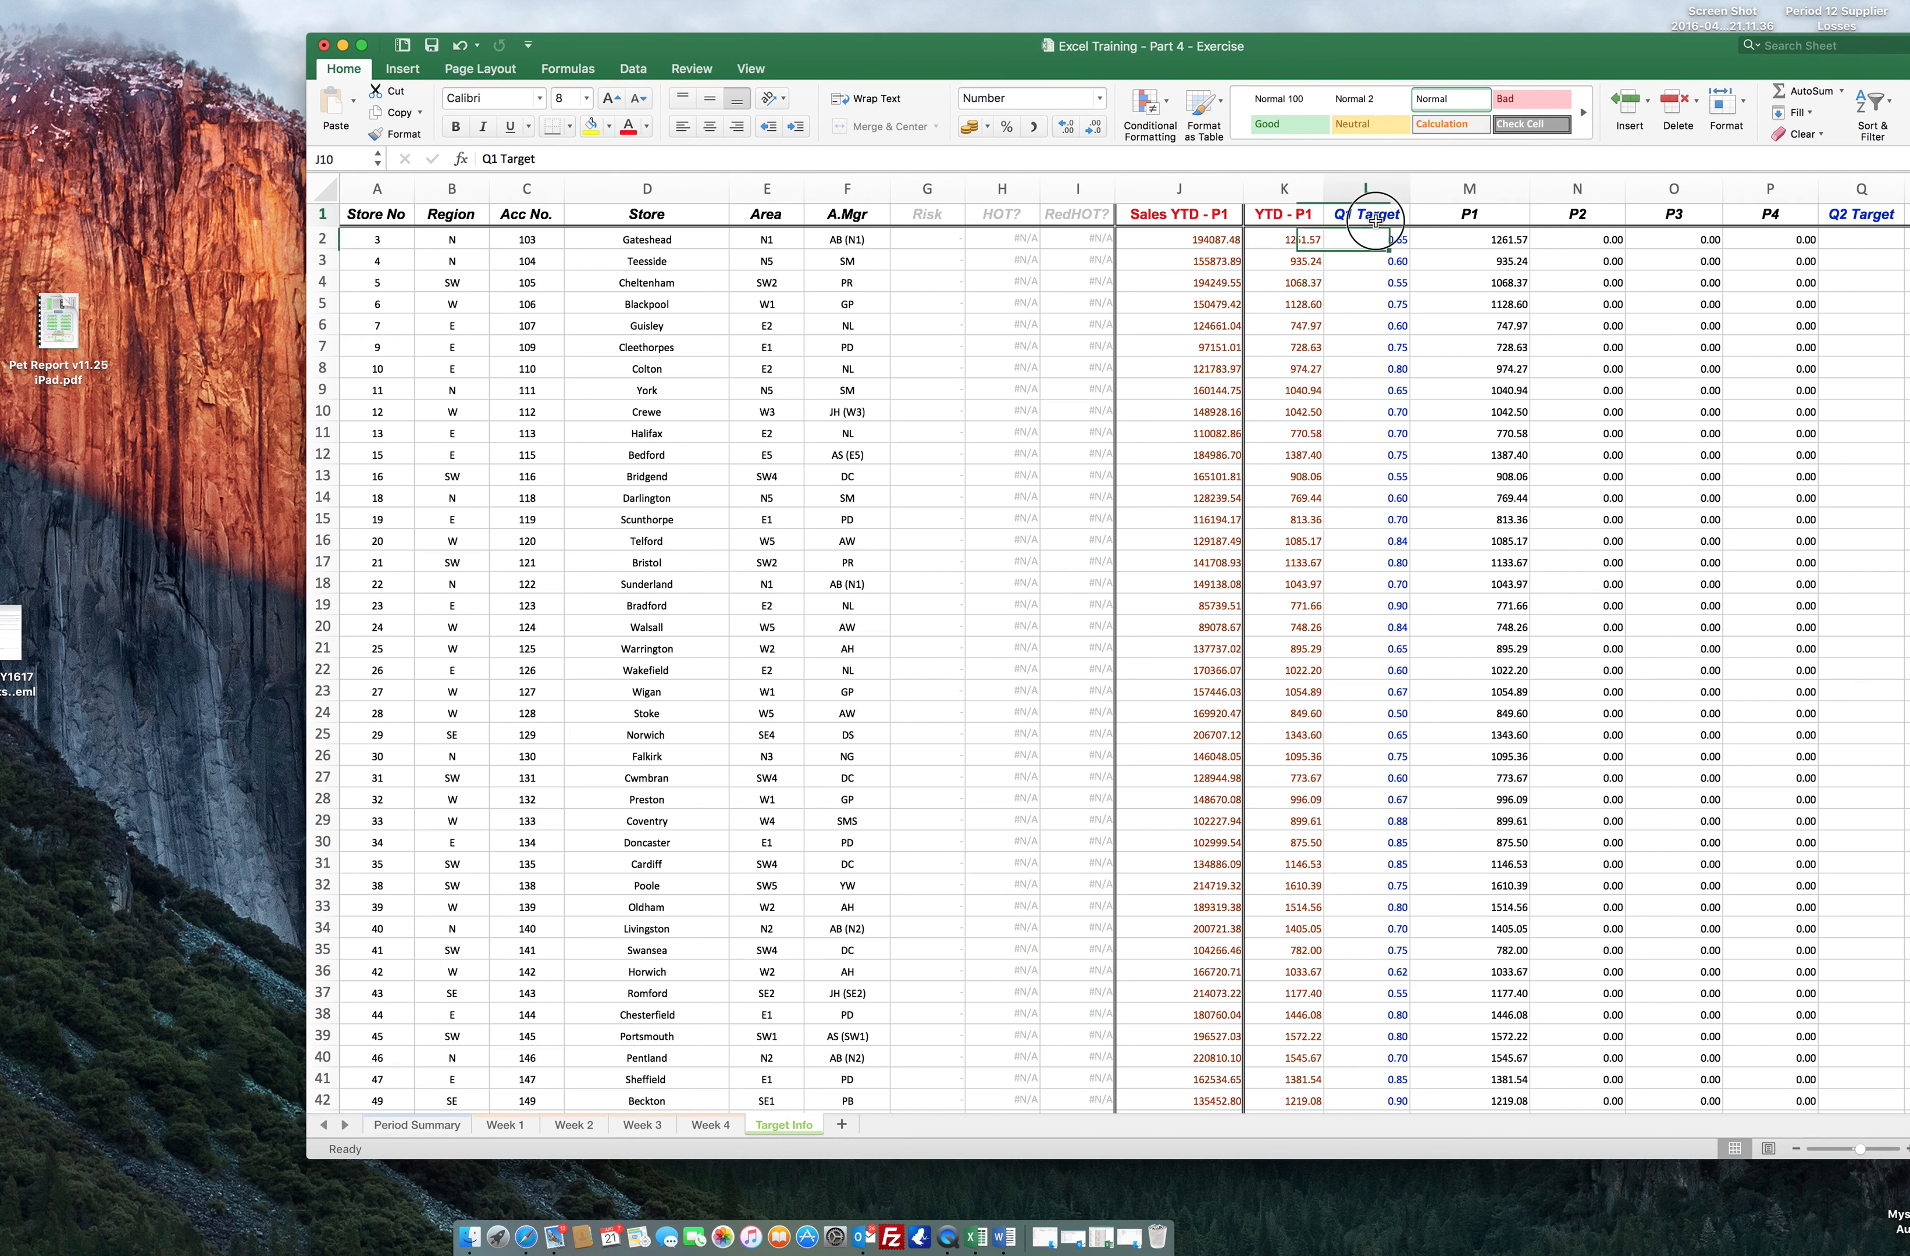
click(420, 1126)
click(872, 222)
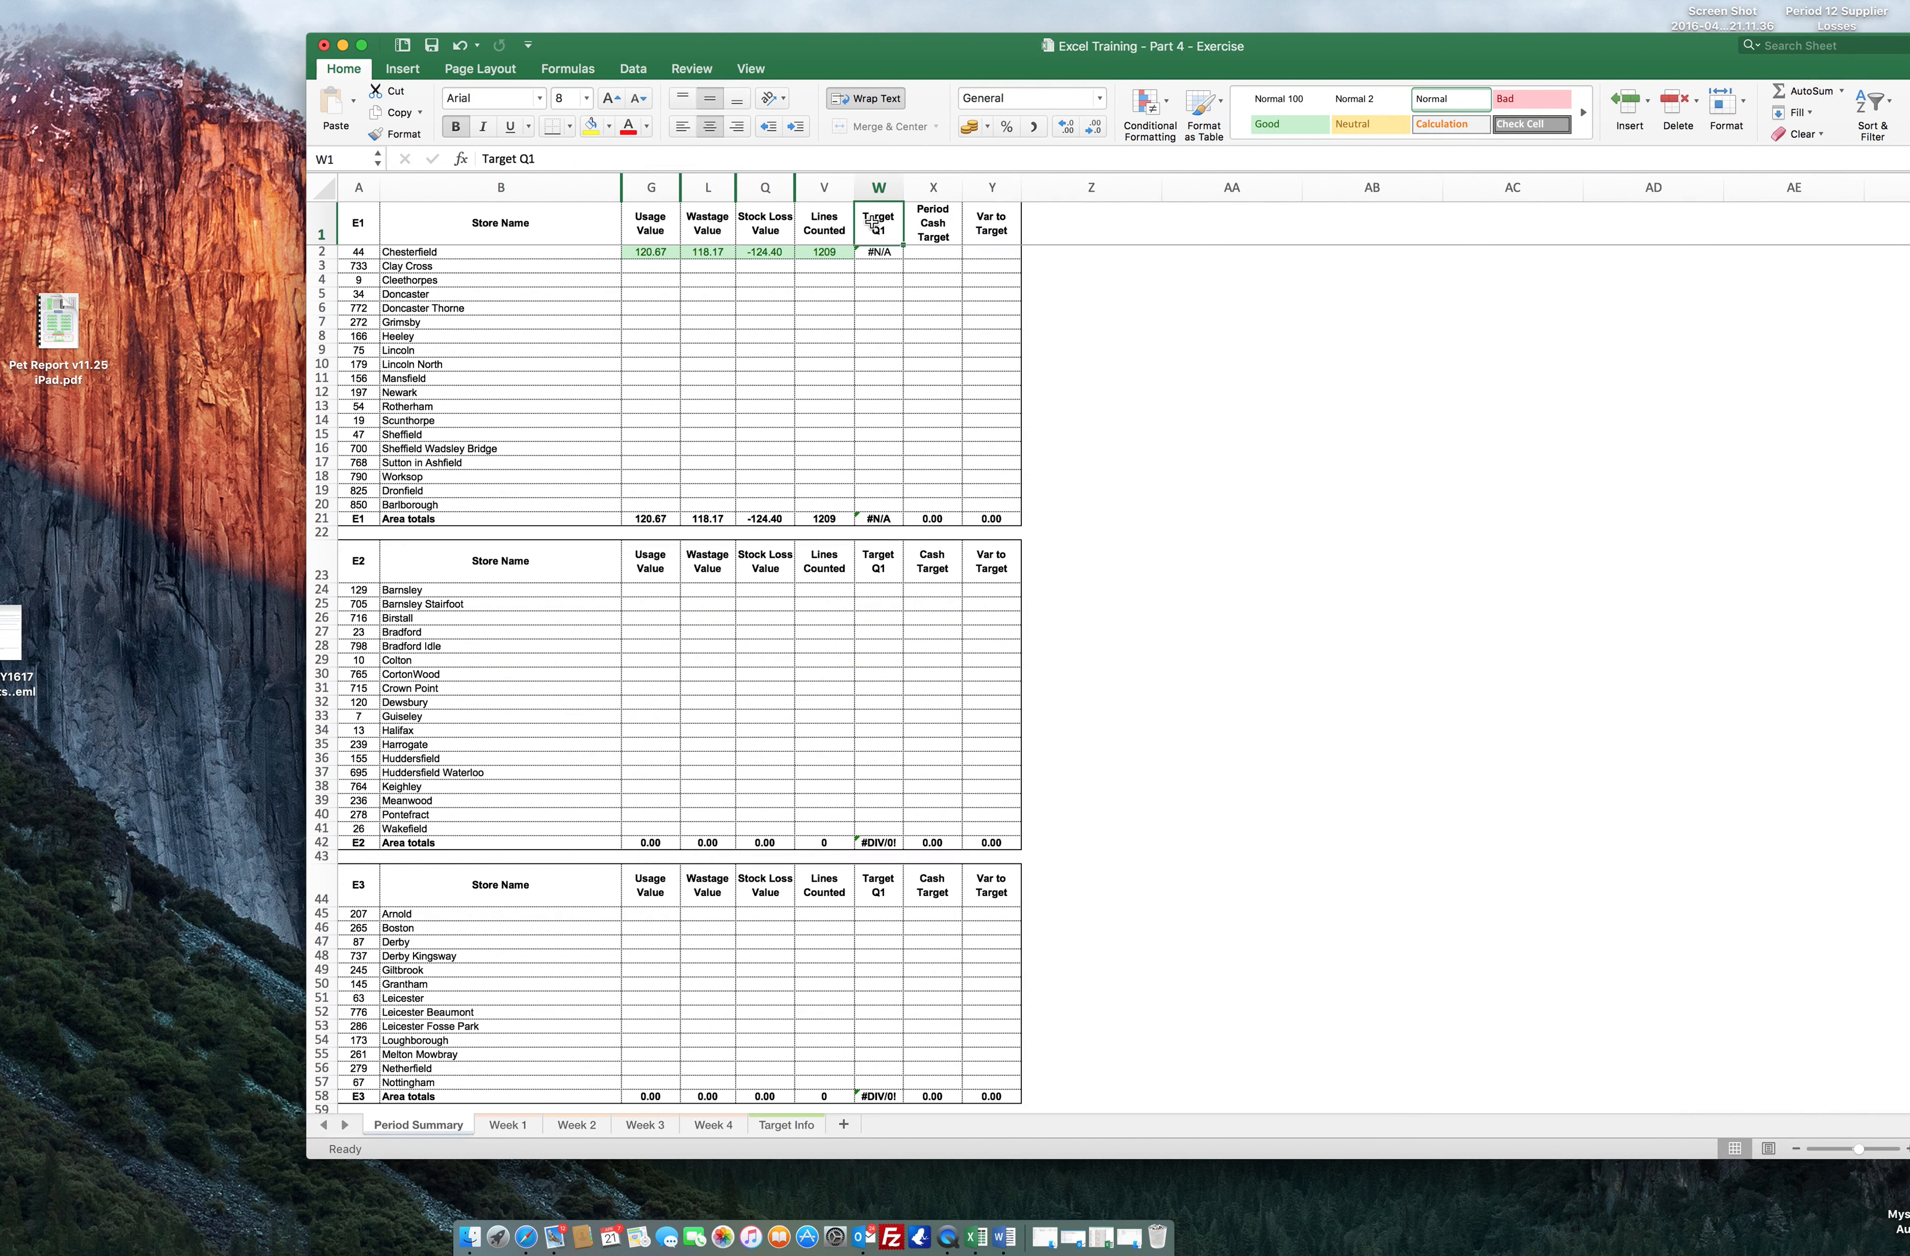
click(779, 1126)
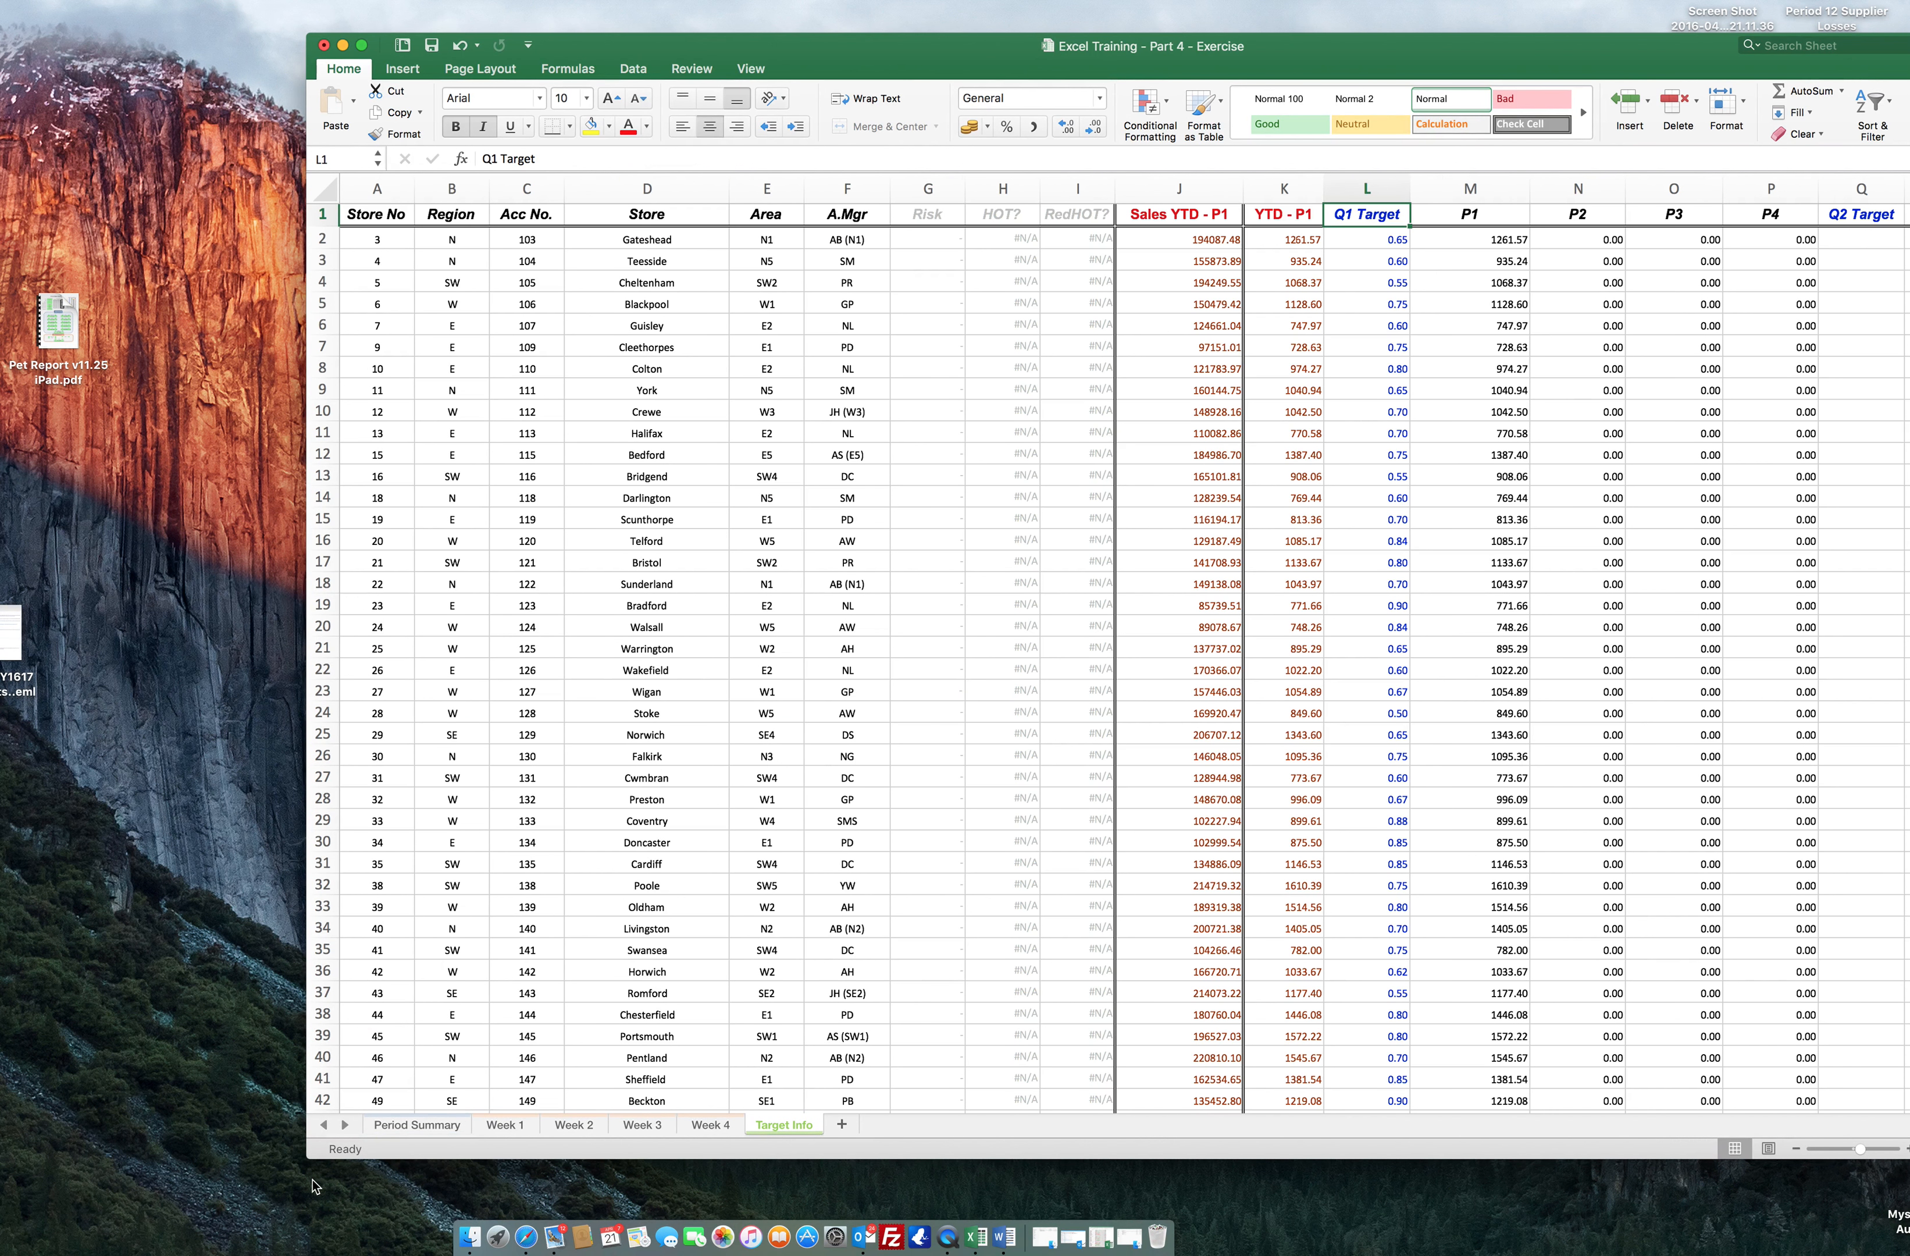
Change header cell W1 of Period Summary to Q1 Target so it matches the Target Info header.
click(416, 1124)
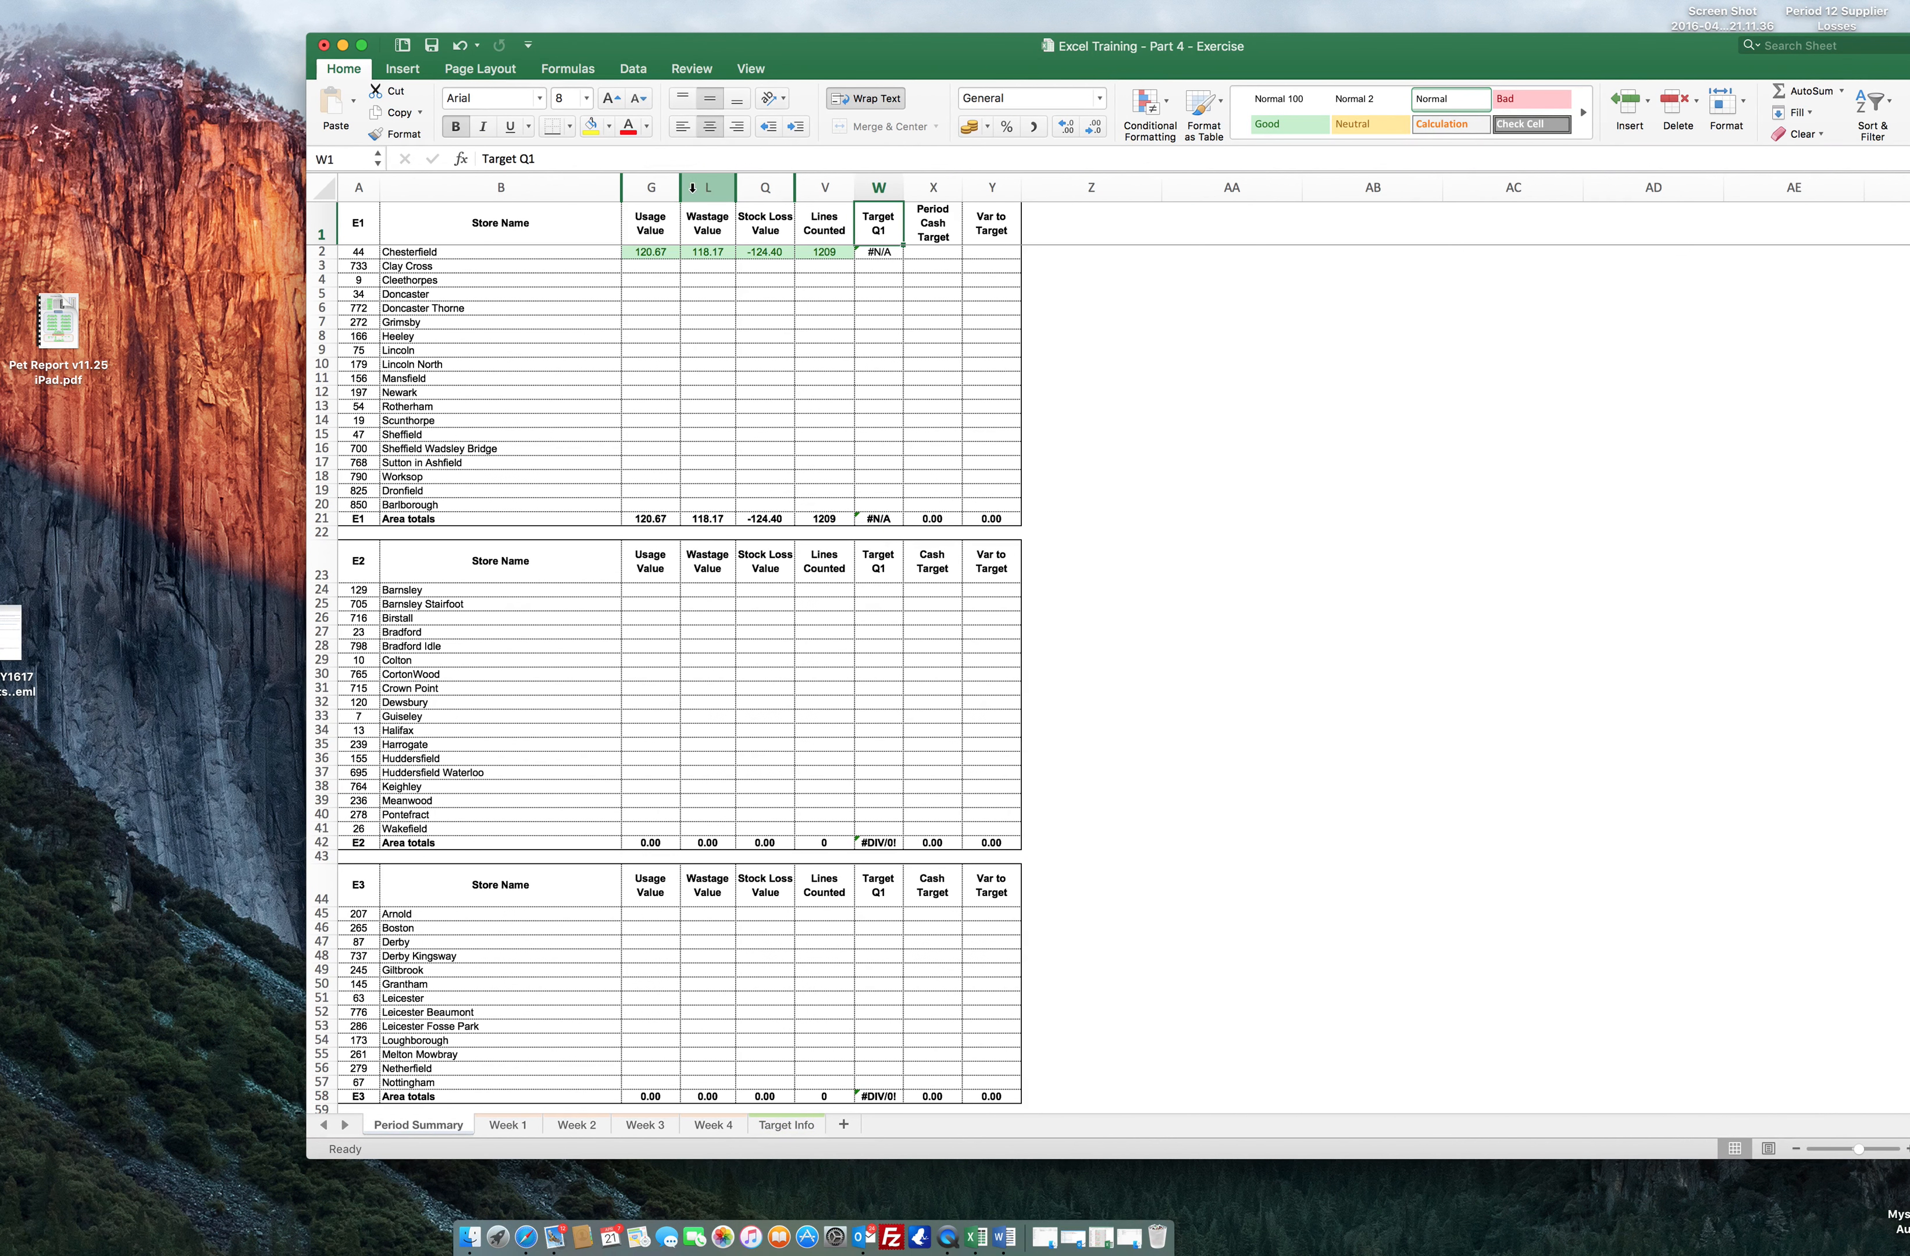
drag(576, 156, 361, 158)
text(Q1 Target)
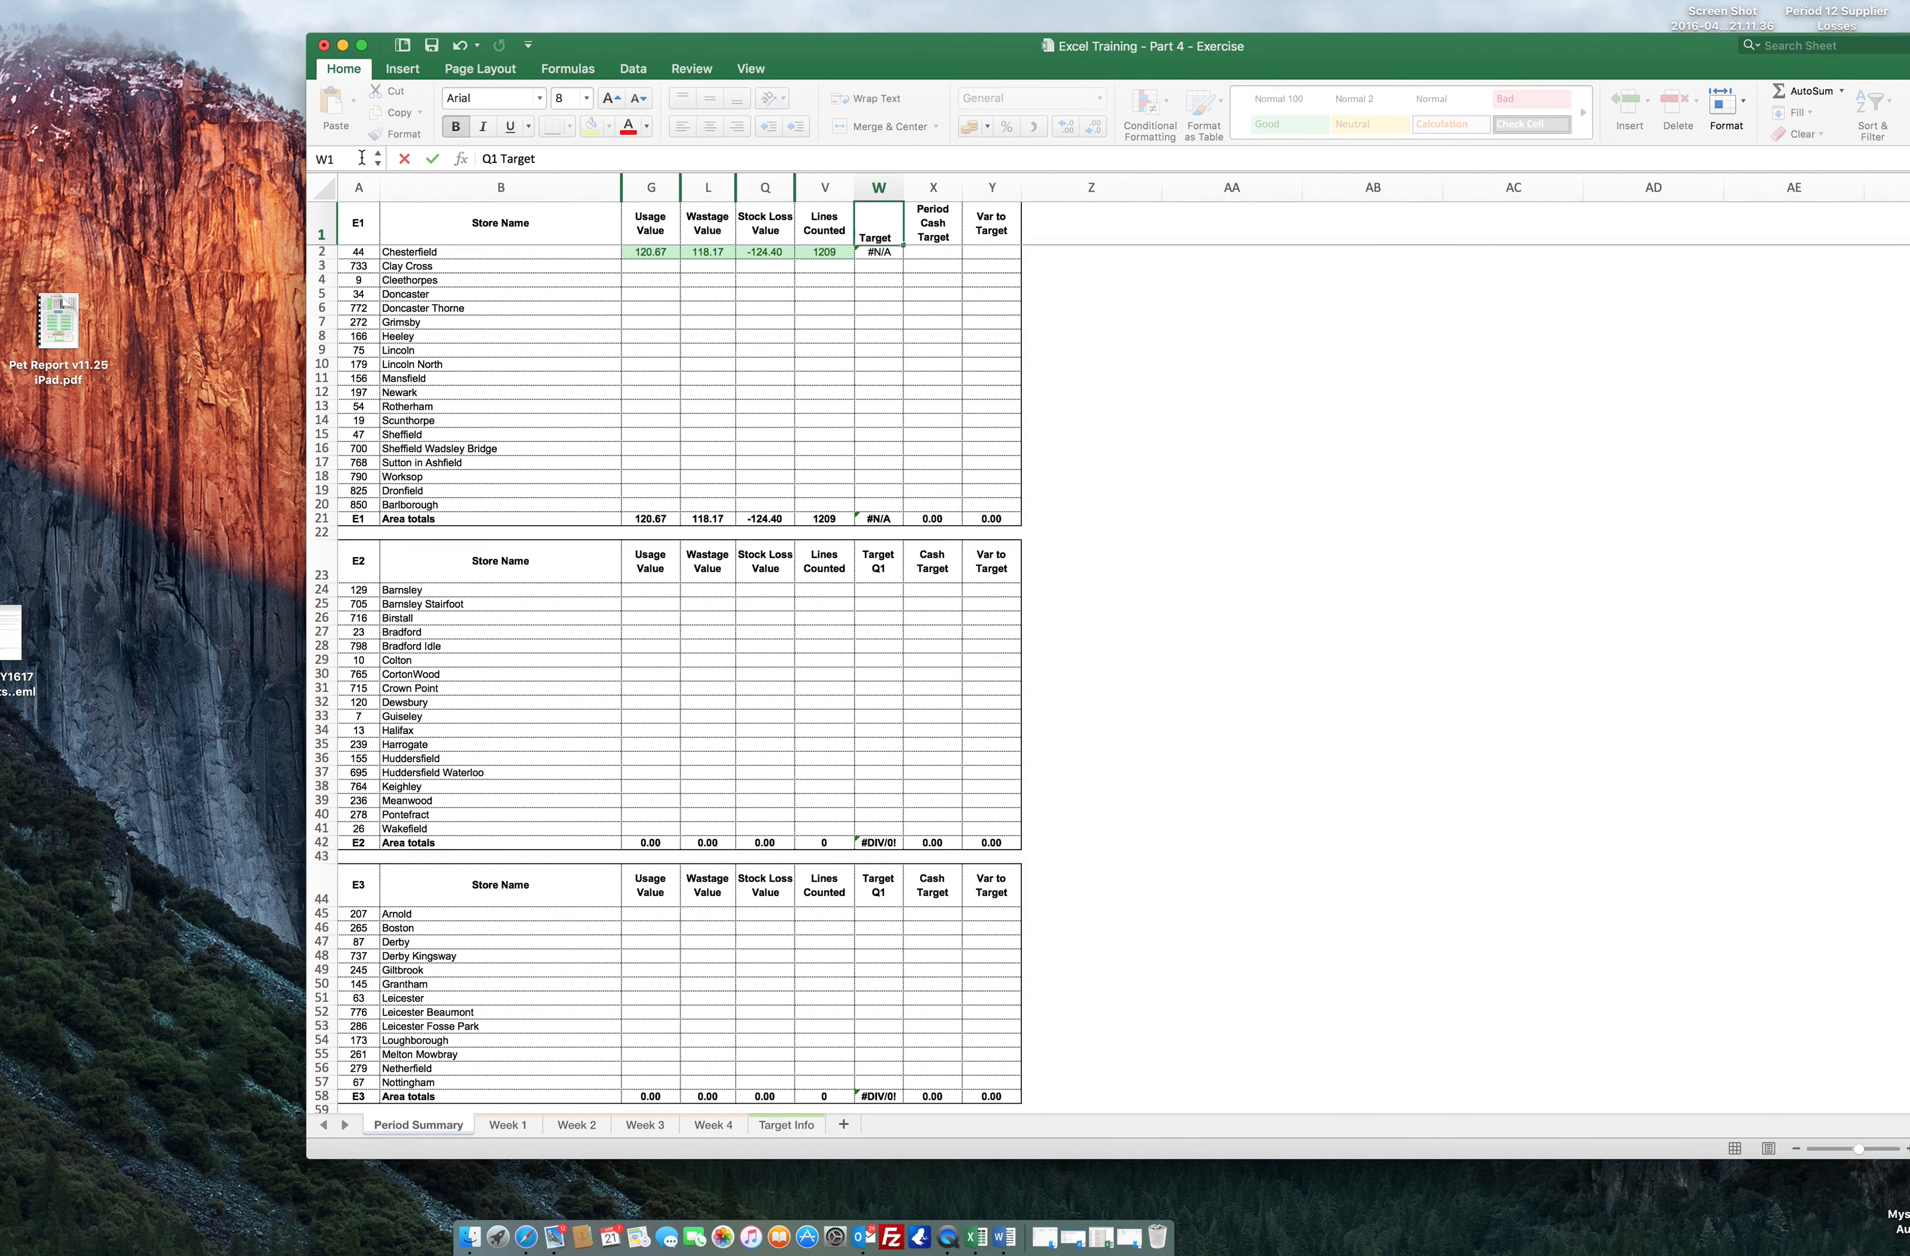
key(Return)
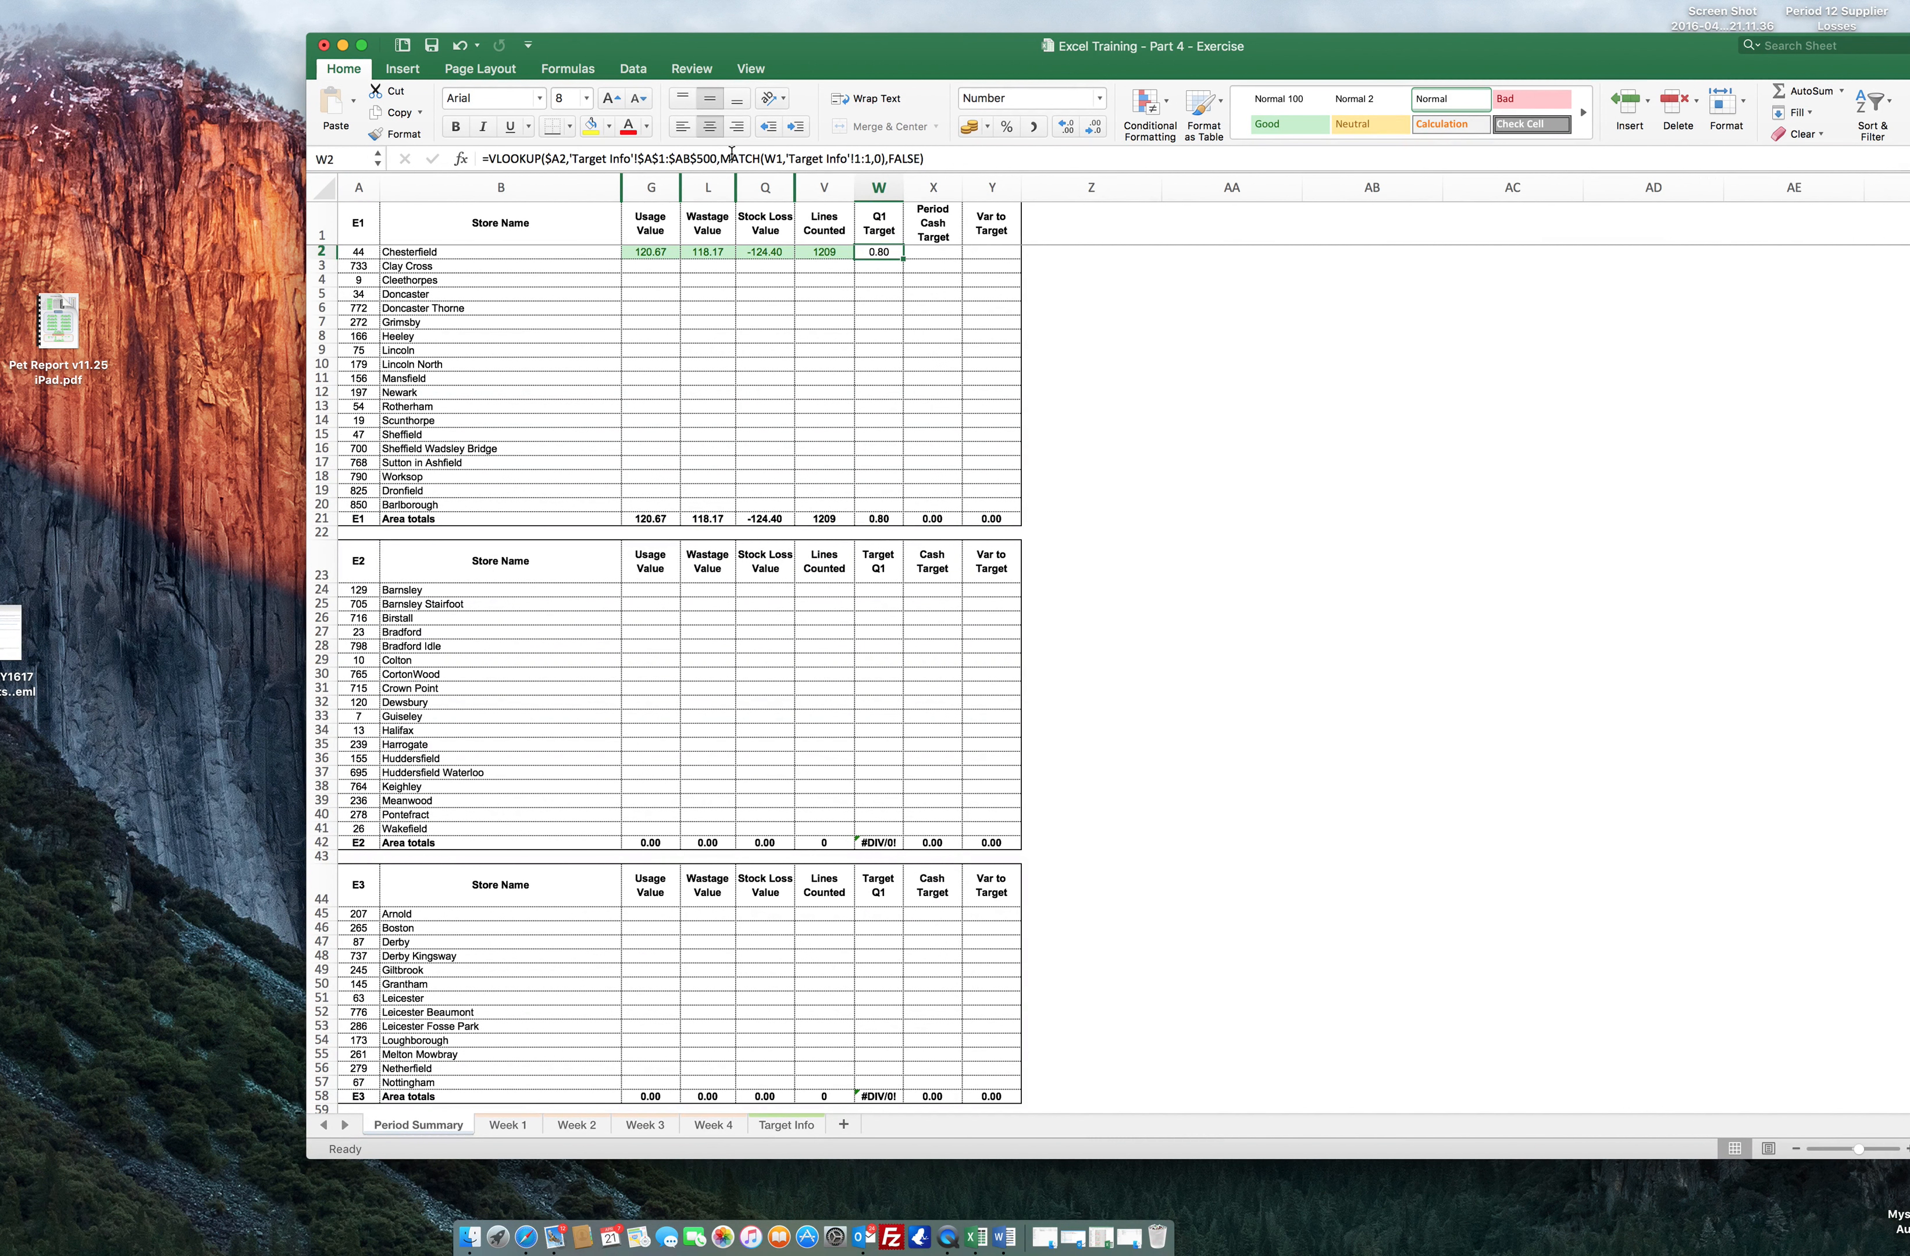
Lock the rows of both MATCH references in W2's formula as W$1 and 'Target Info'!$1:$1, and commit it.
click(764, 158)
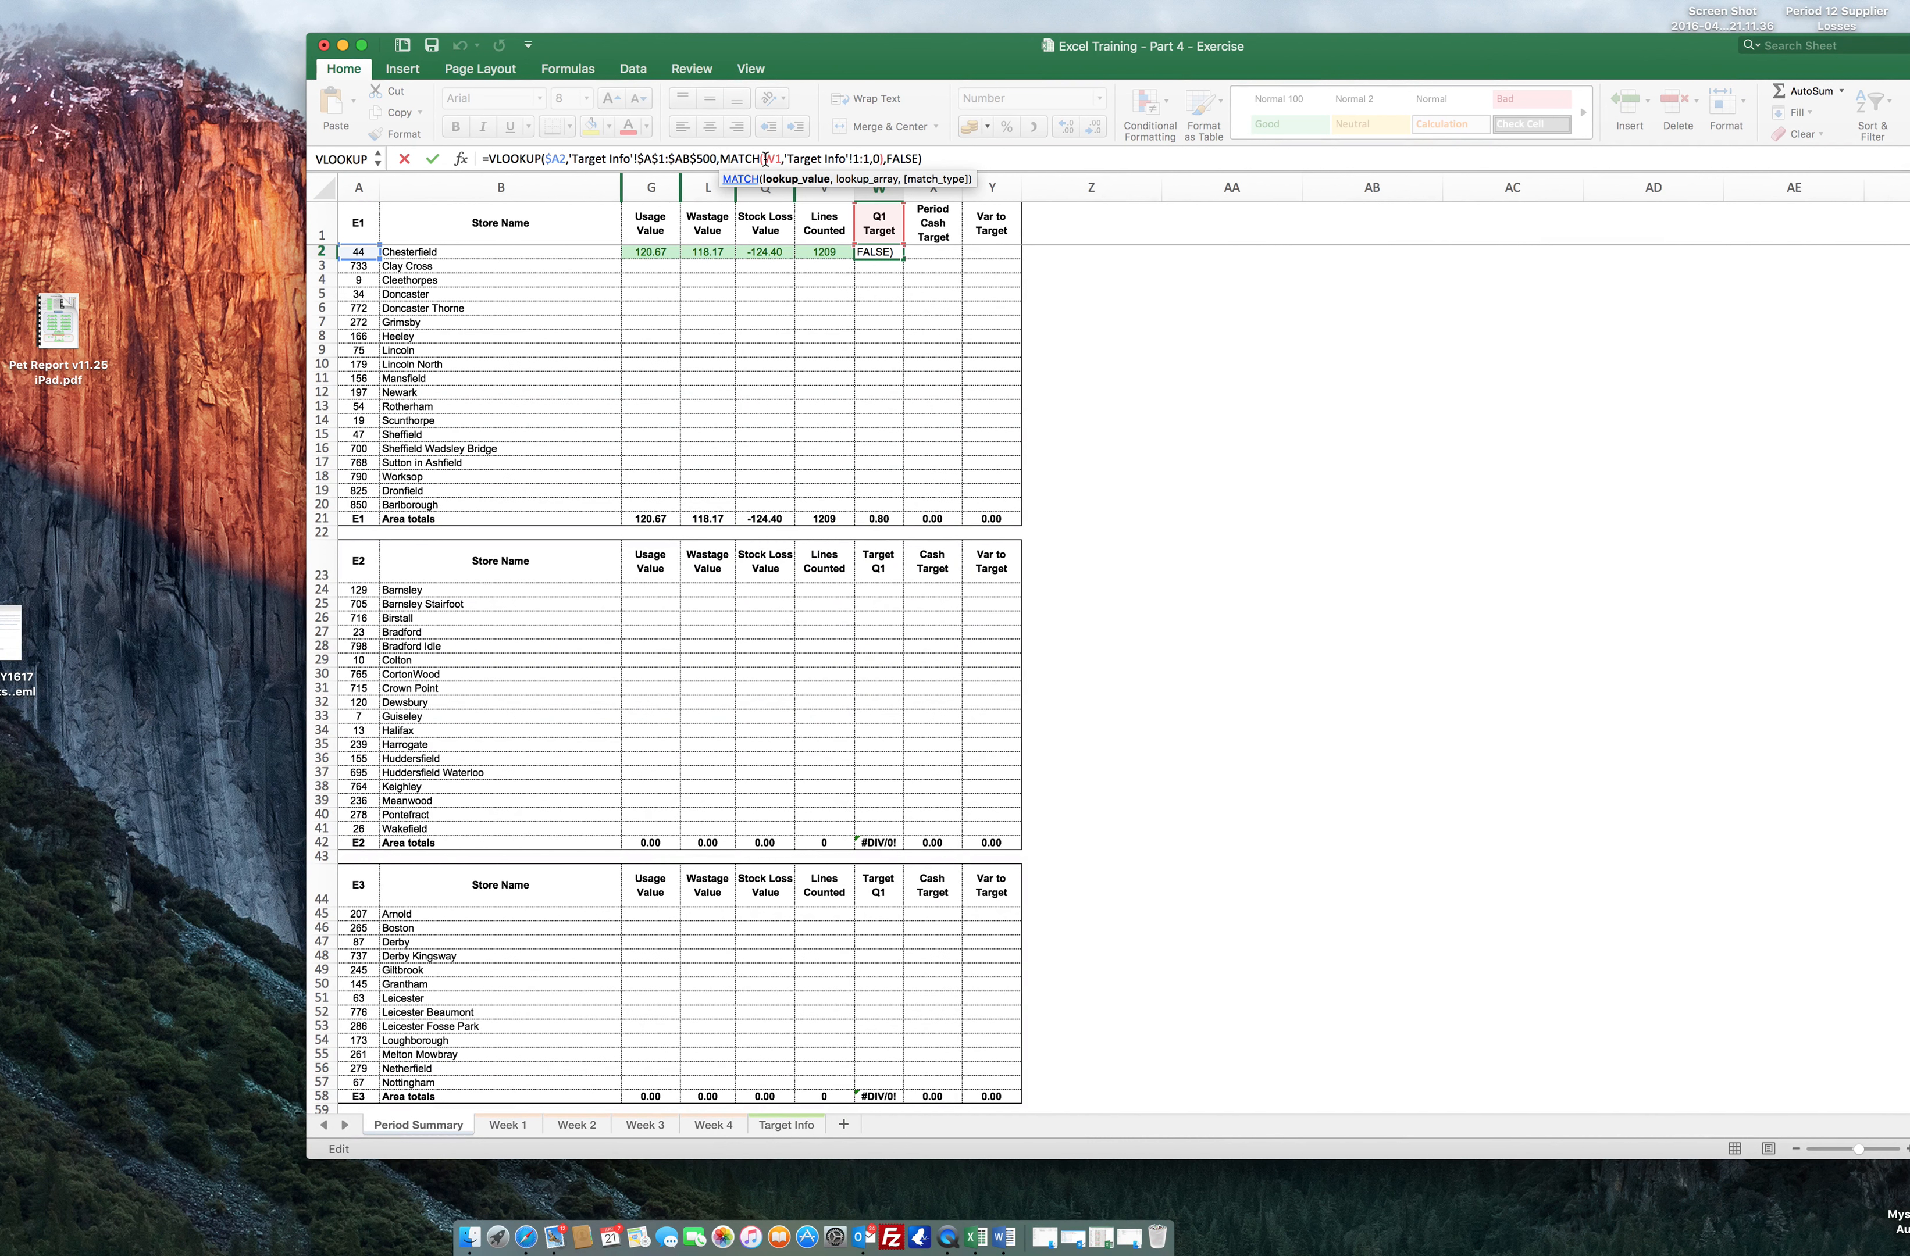
key(Right)
text($)
key(Right)
key(Right)
key(Right)
key(Right)
key(Right)
key(Right)
key(Right)
key(Right)
key(Right)
key(Right)
key(Right)
key(Right)
key(Right)
key(Right)
key(Right)
key(Right)
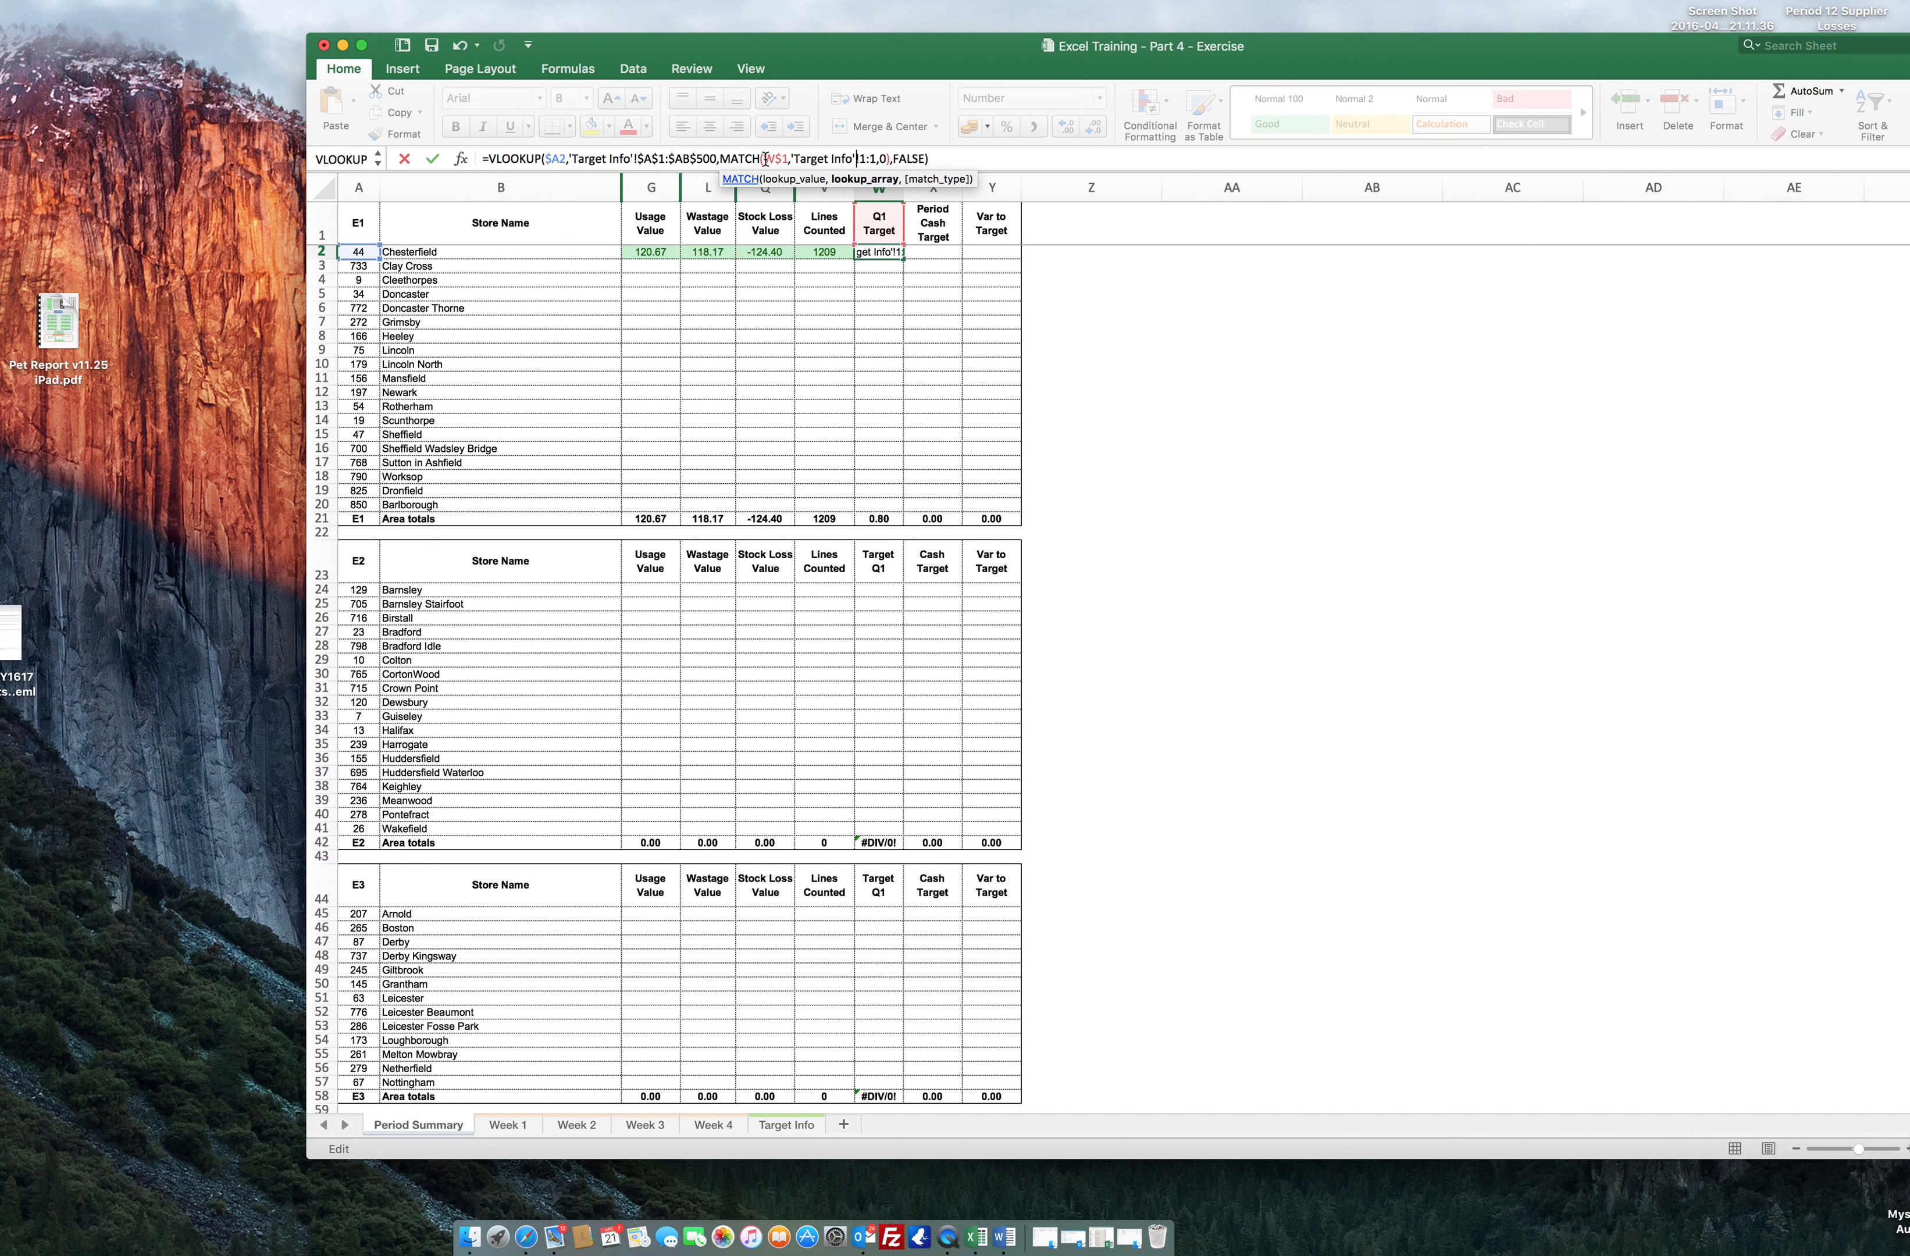
text($)
key(Right)
text($)
key(Return)
Wrap W2's VLOOKUP in IFERROR with """" as the value if error, and commit the formula.
click(491, 160)
text(ifer)
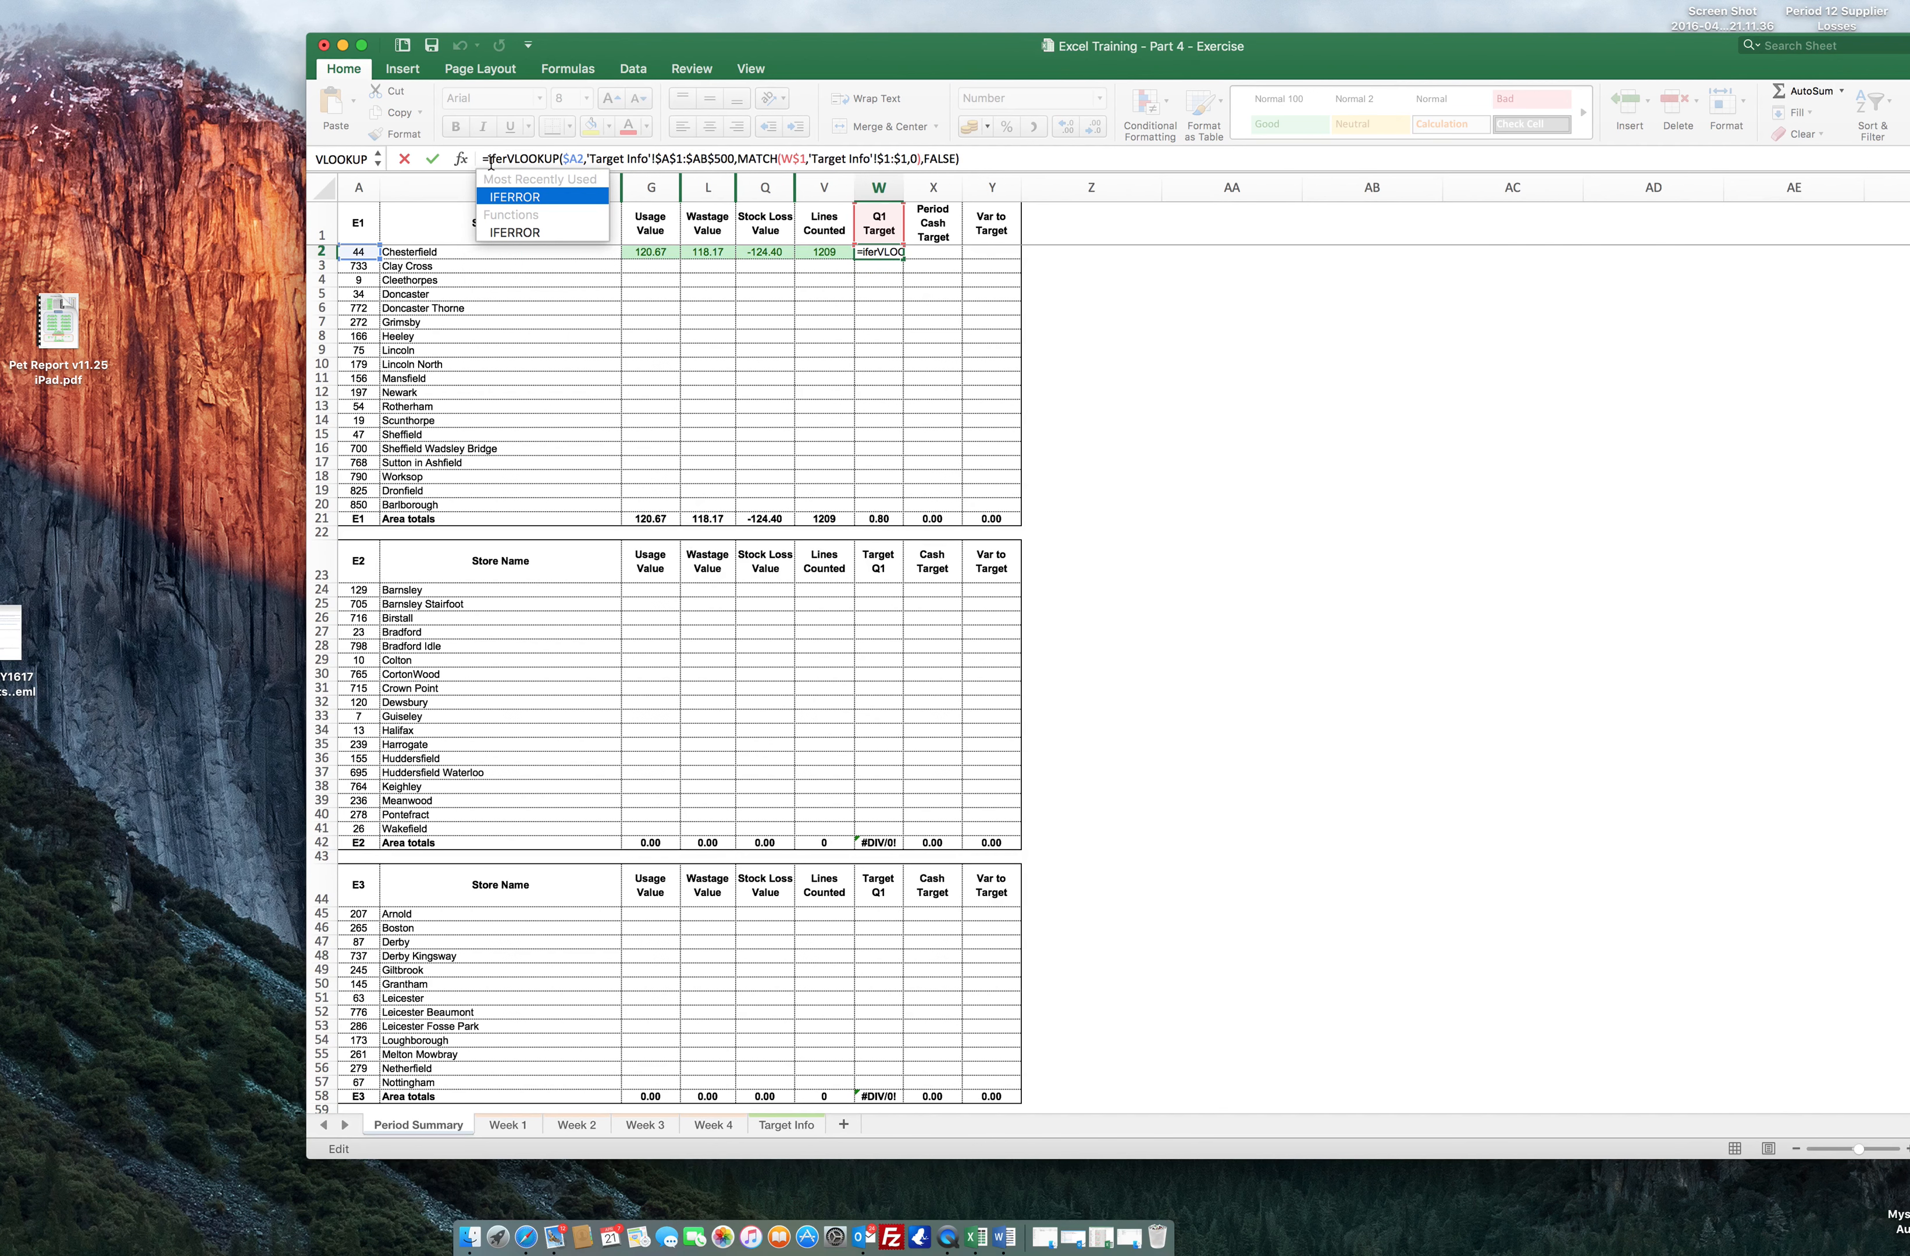
text(ror()
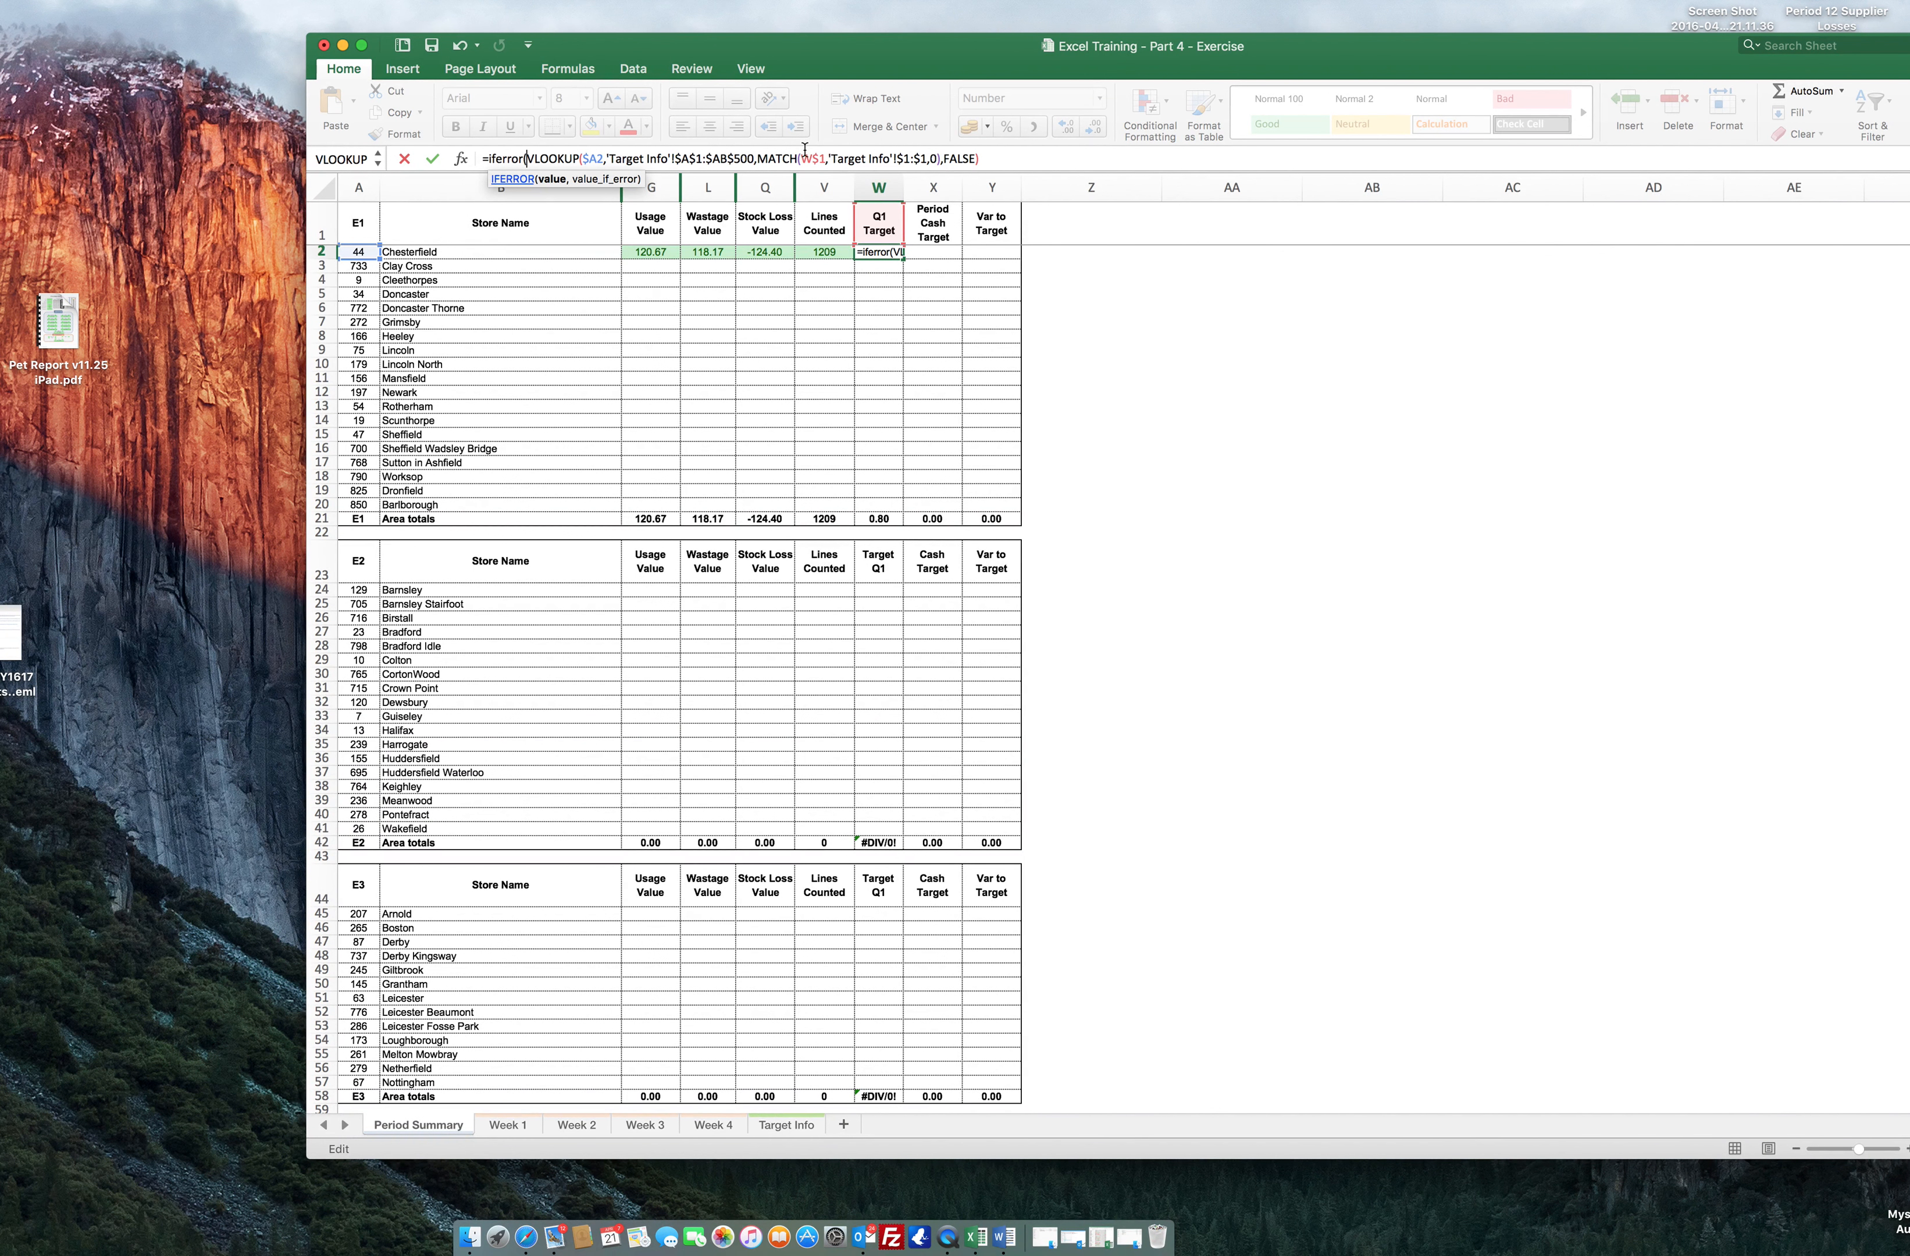
click(1009, 160)
text(,""))
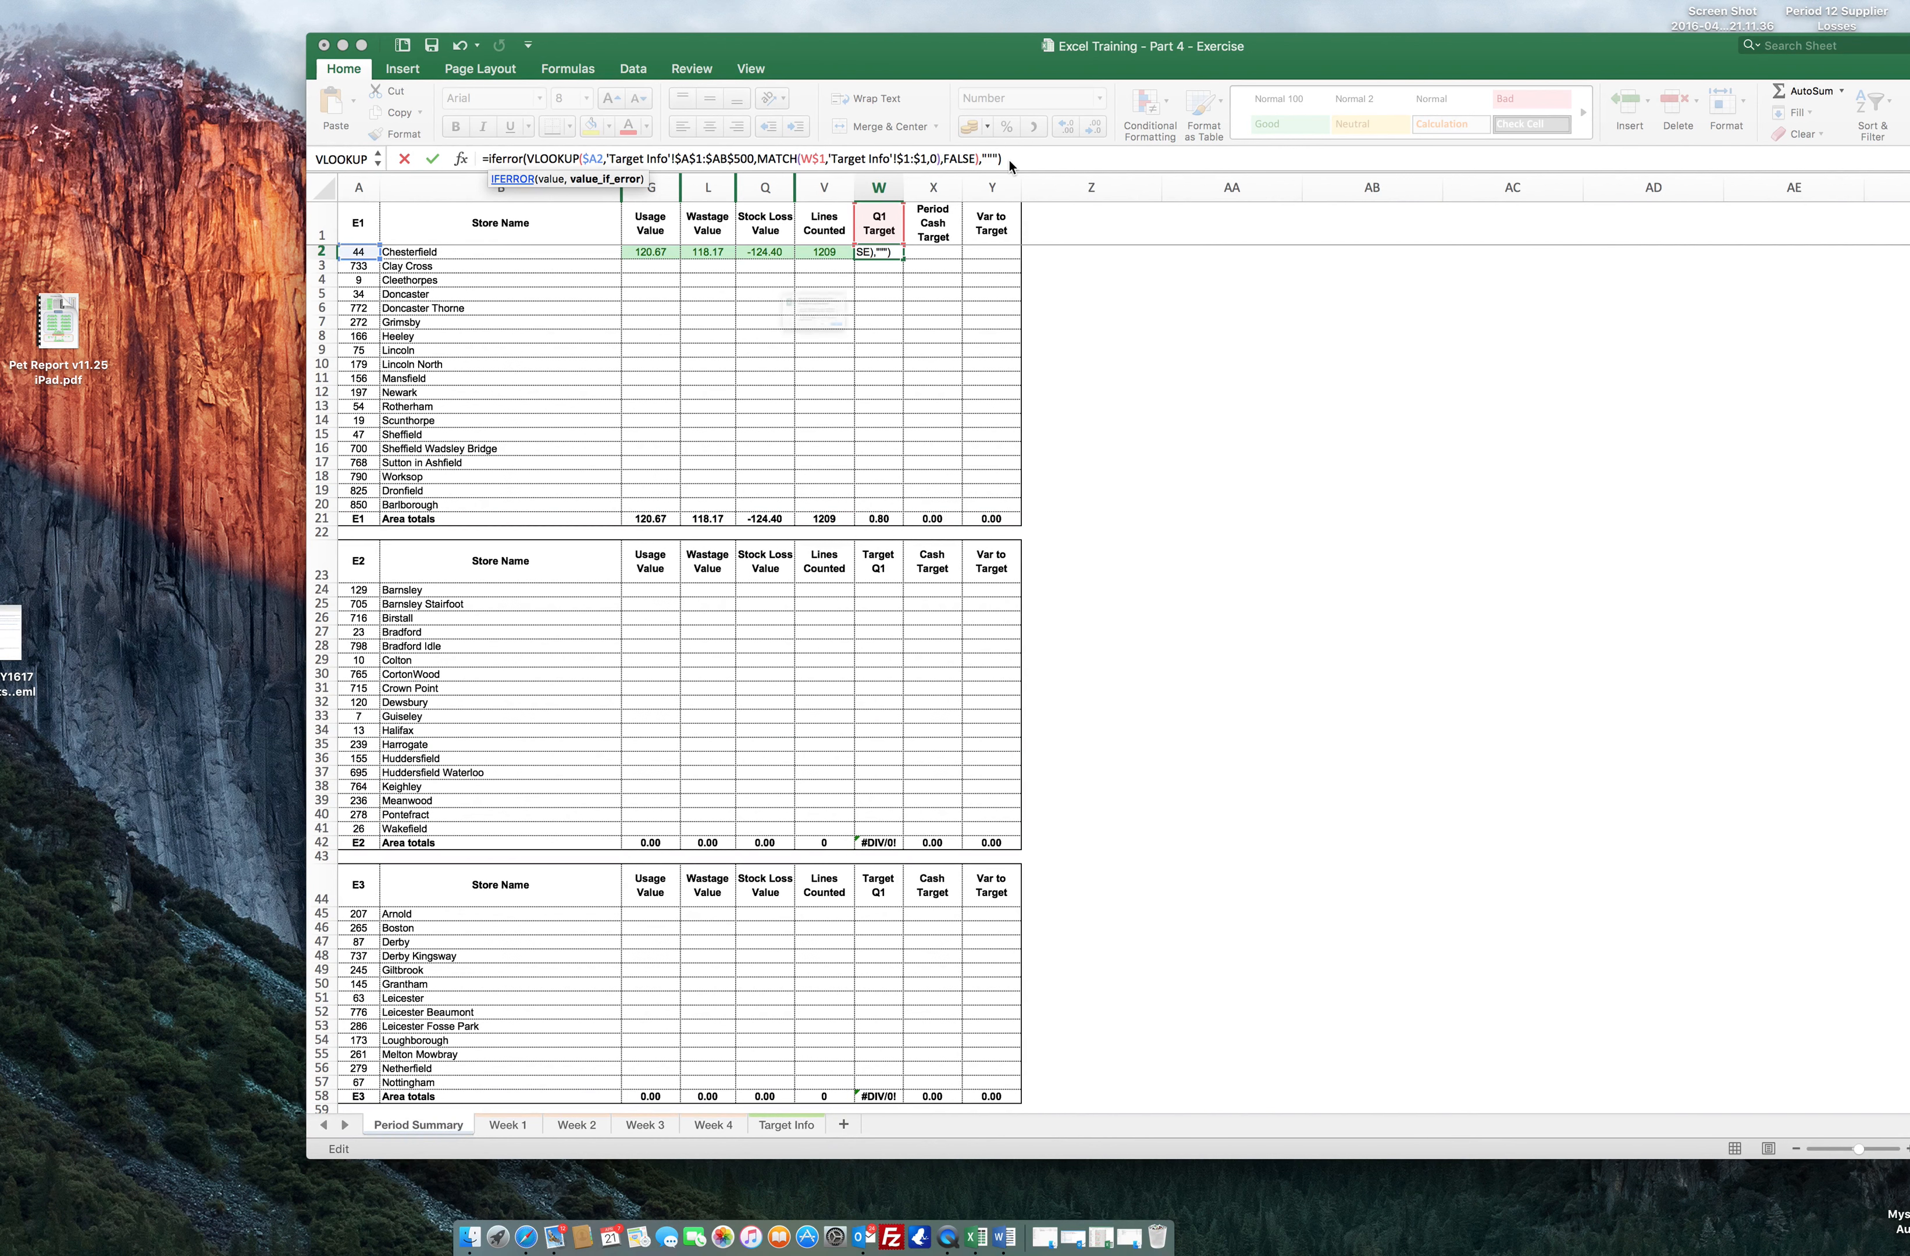
key(Return)
key(Return)
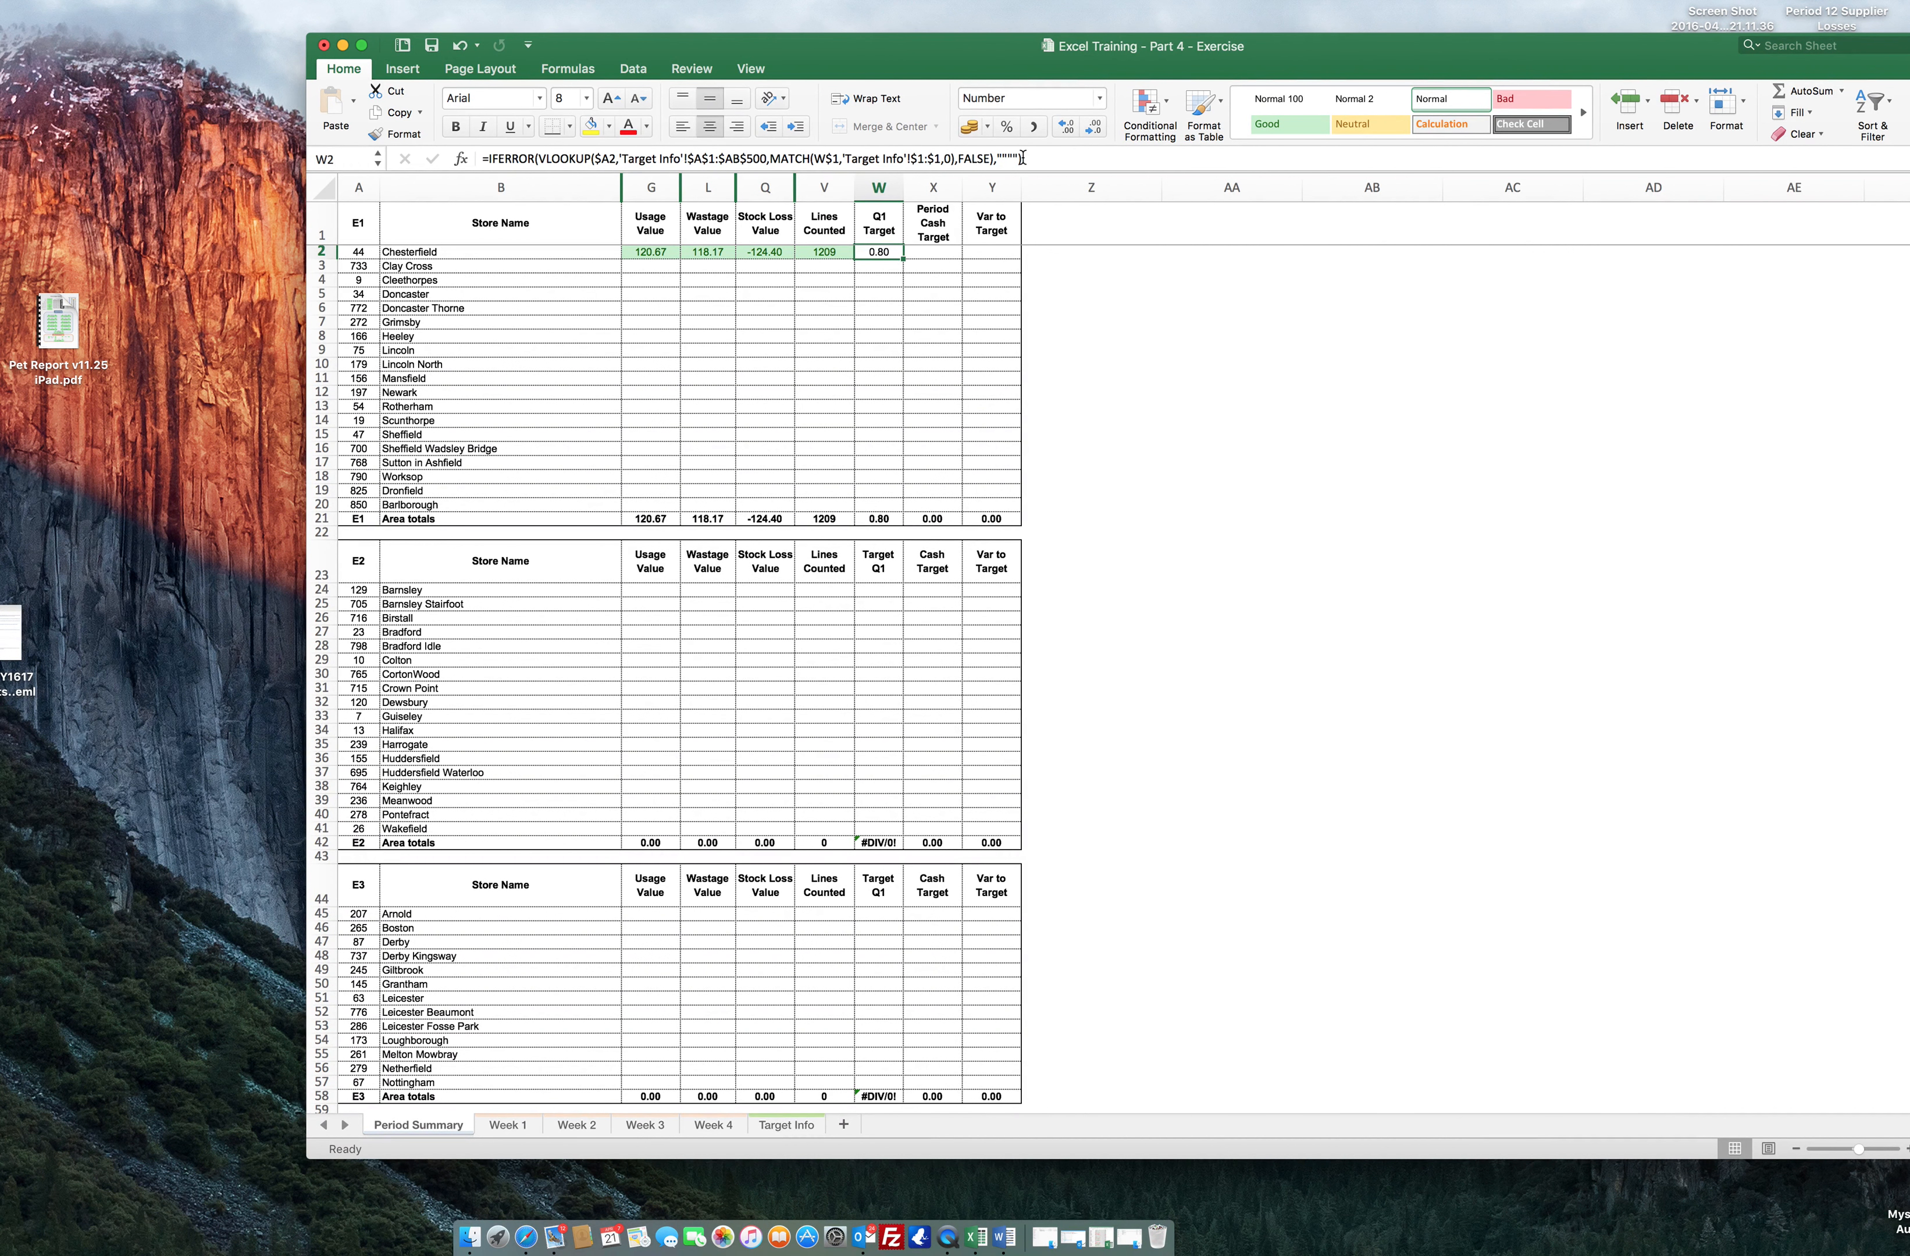
click(1001, 158)
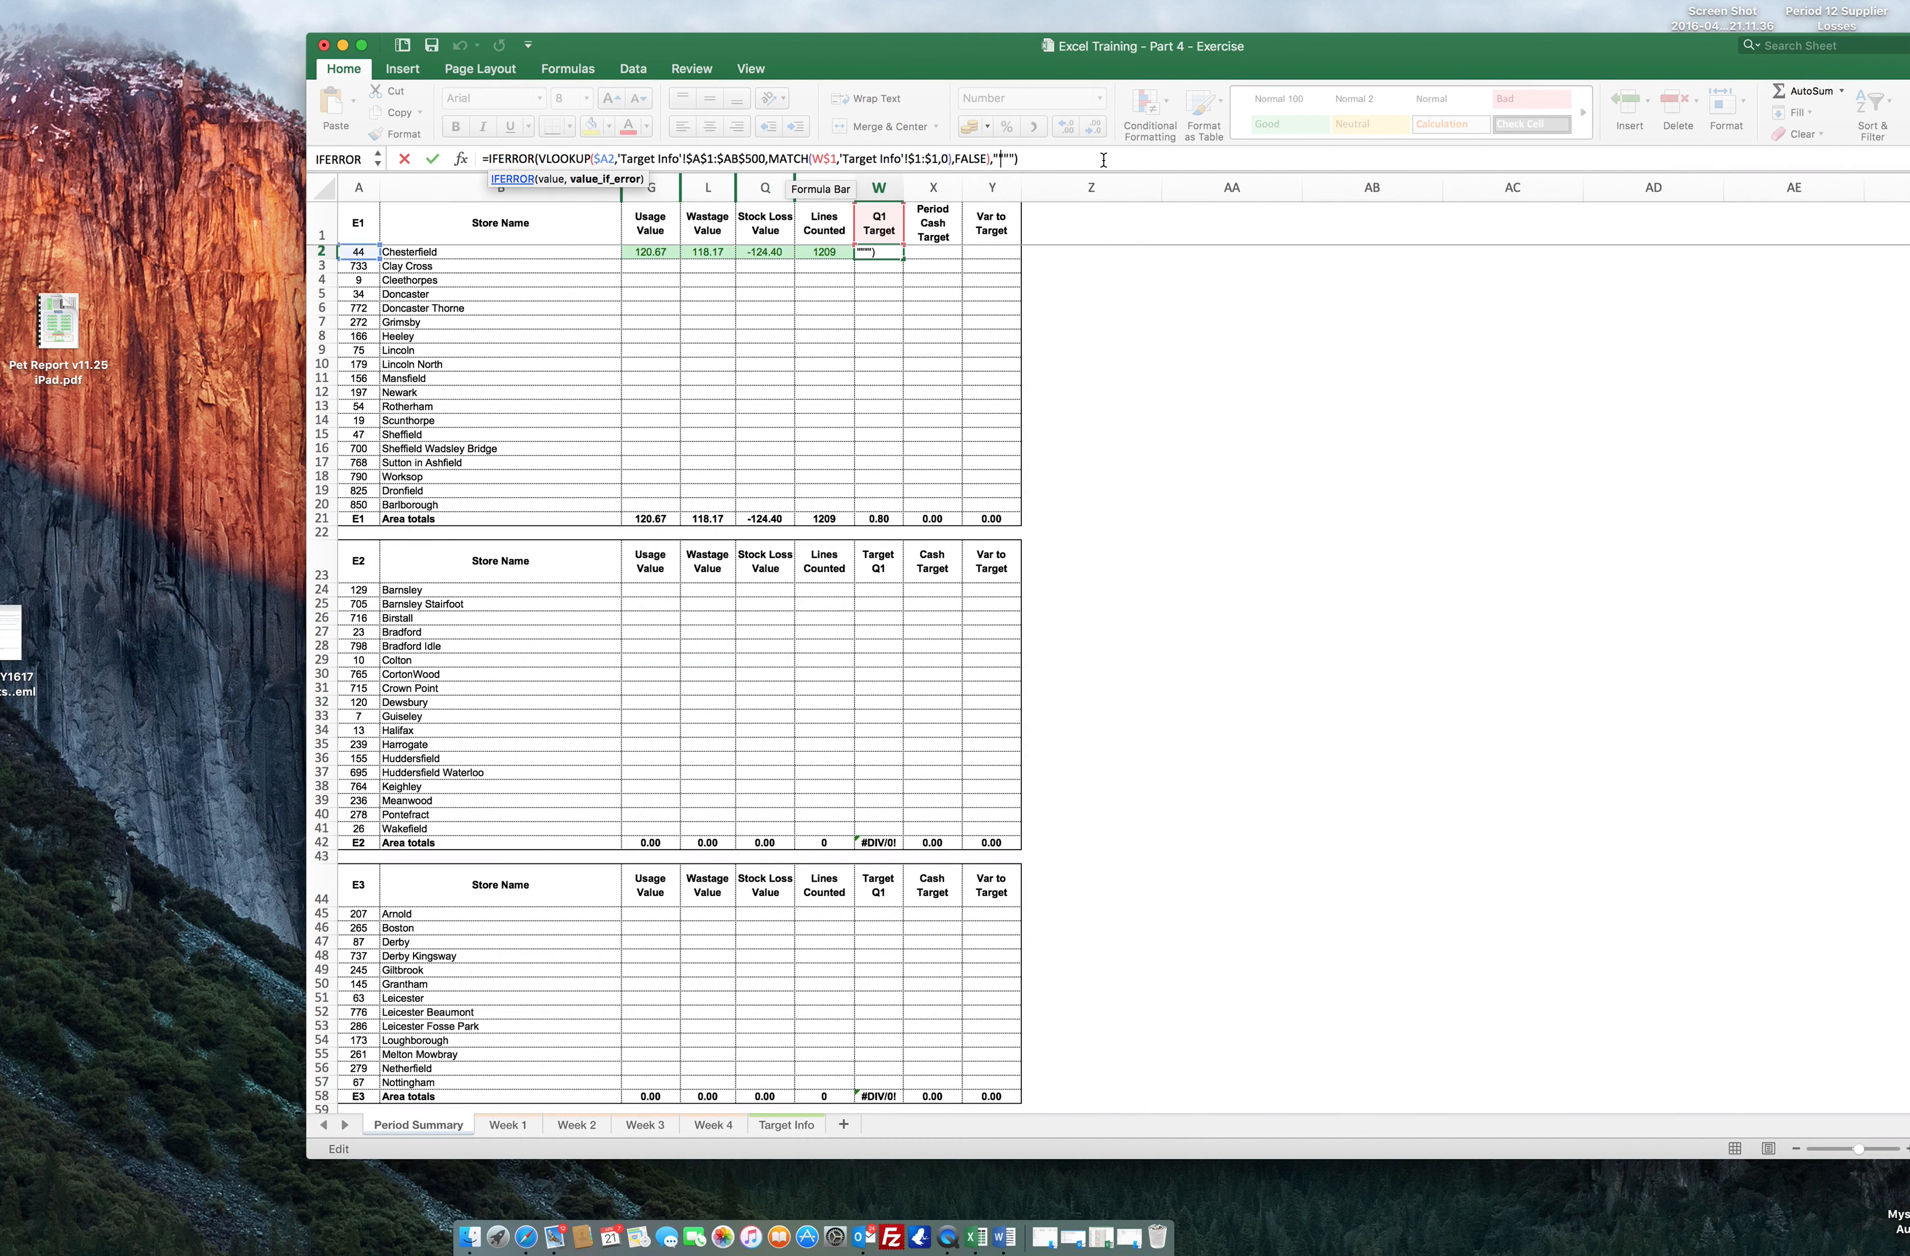
key(Return)
key(Up)
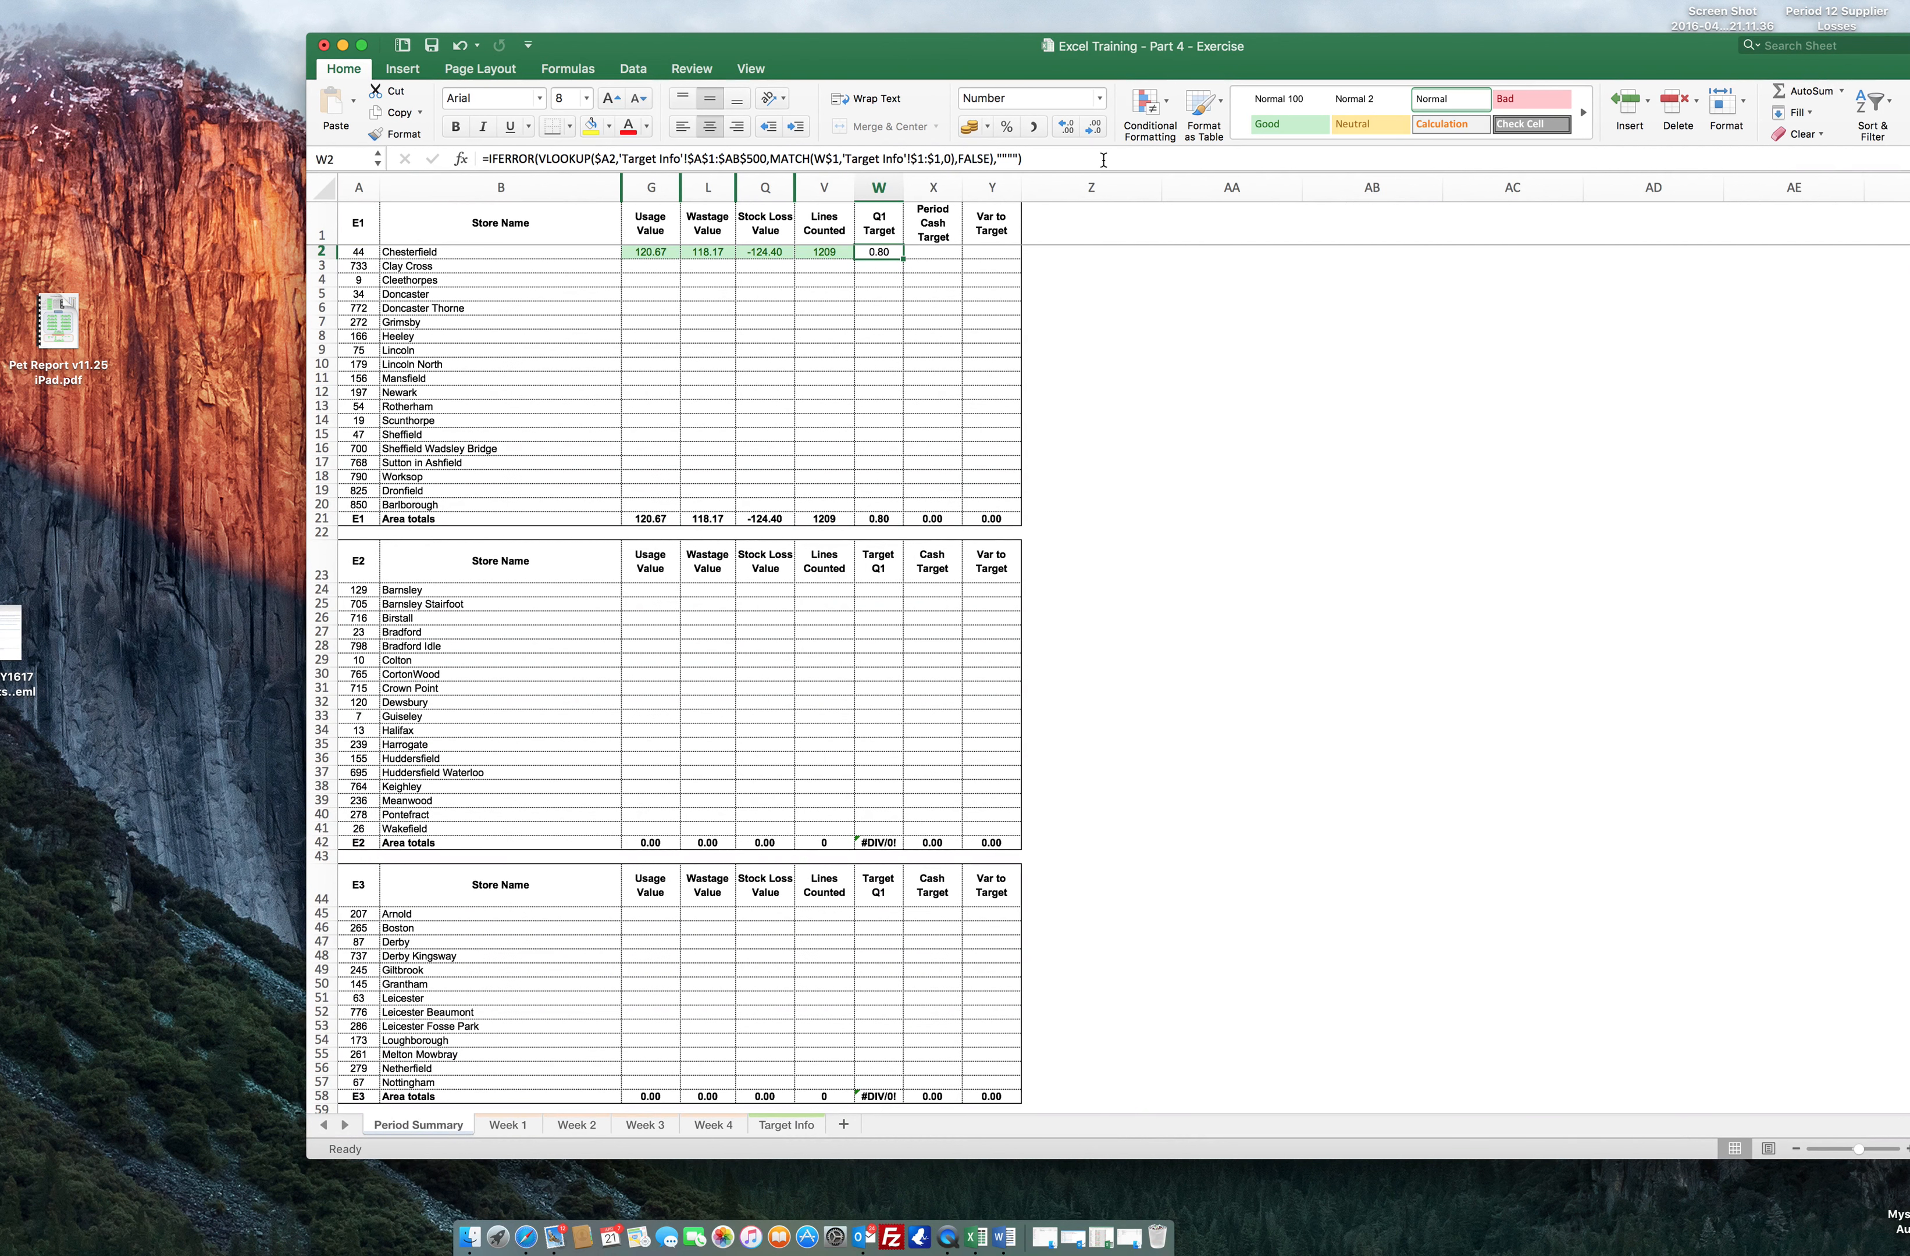
Copy W2's IFERROR formula into X2, the first Period Cash Target cell.
key(Right)
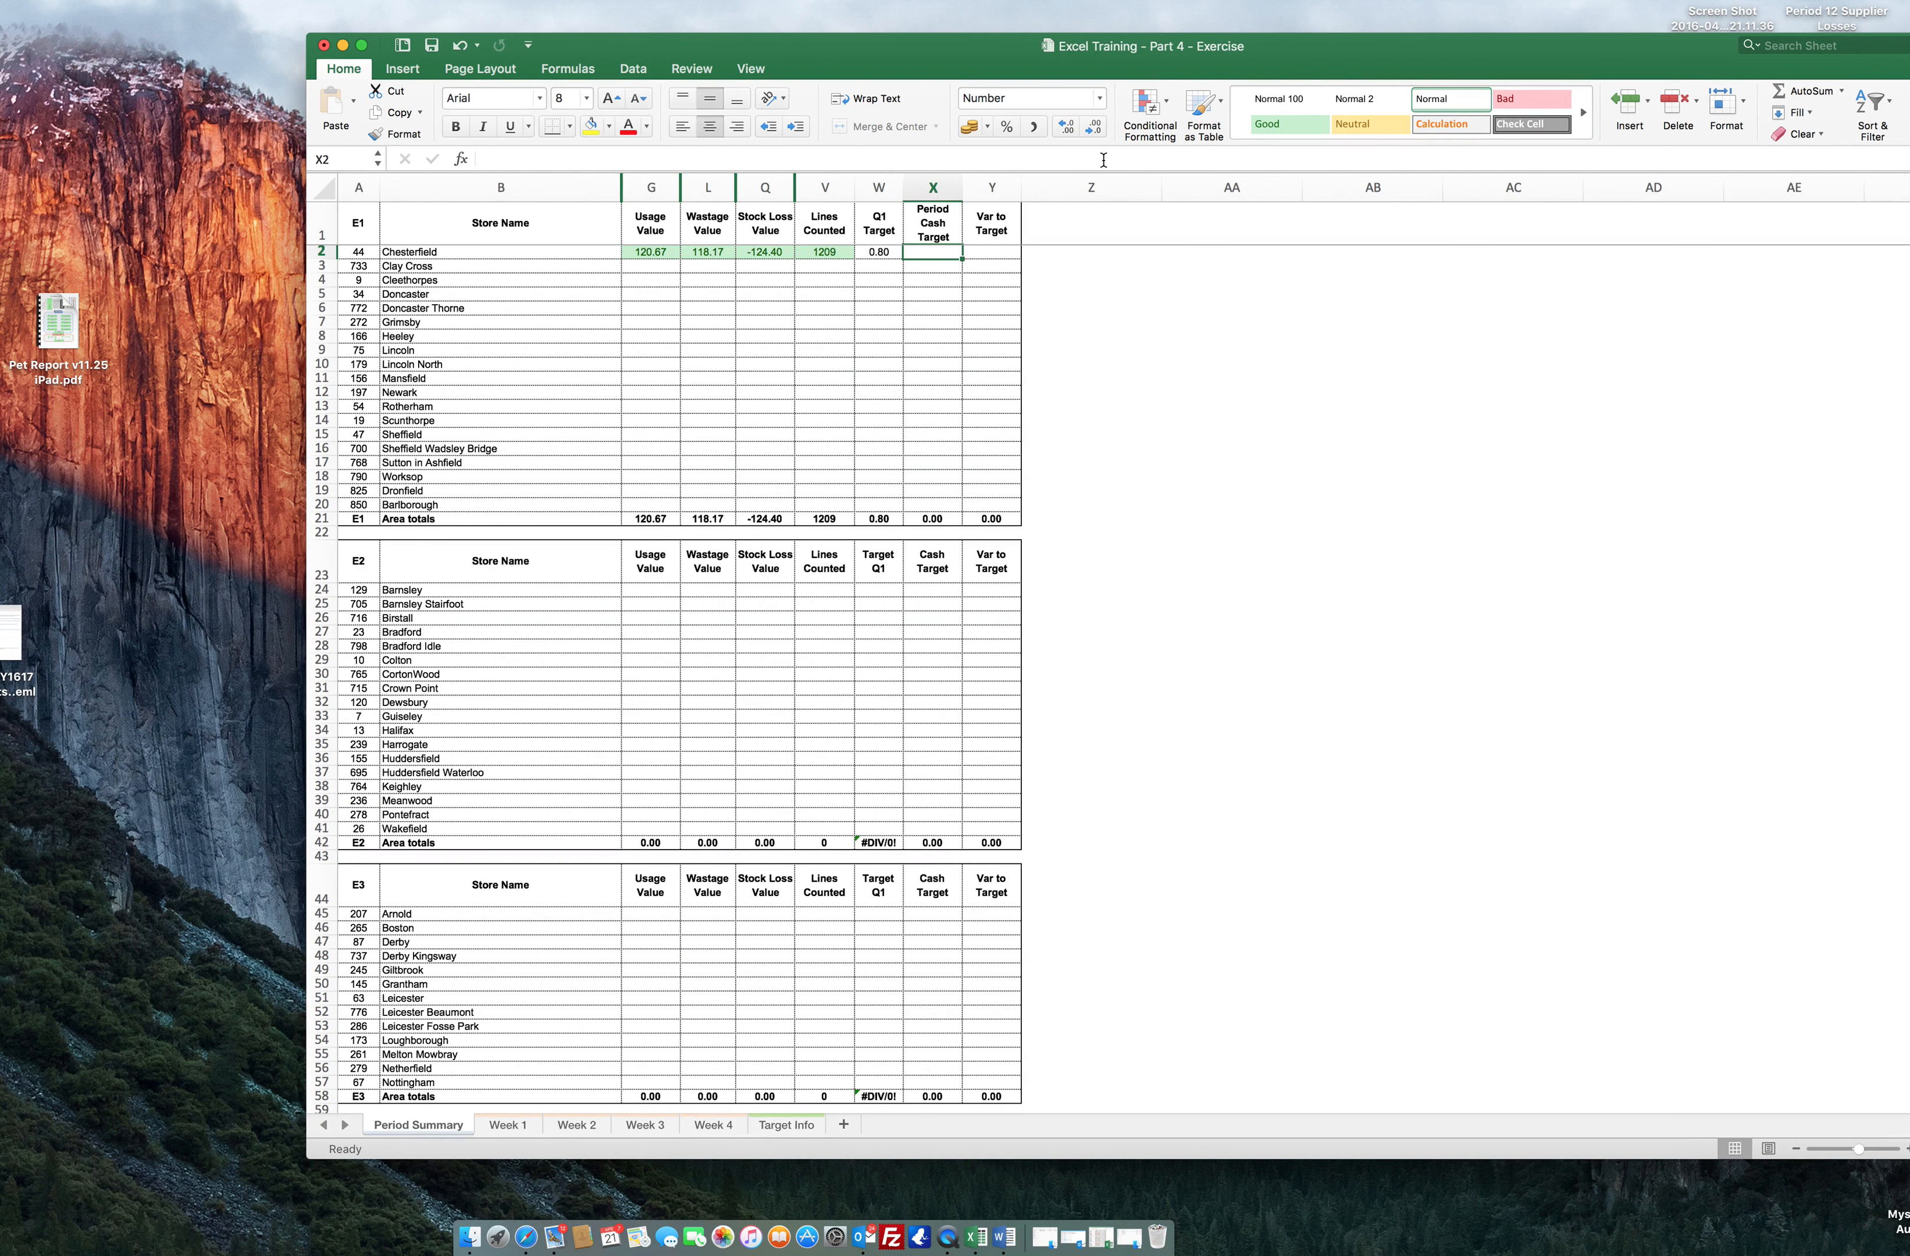
key(Left)
key(super+c)
key(Right)
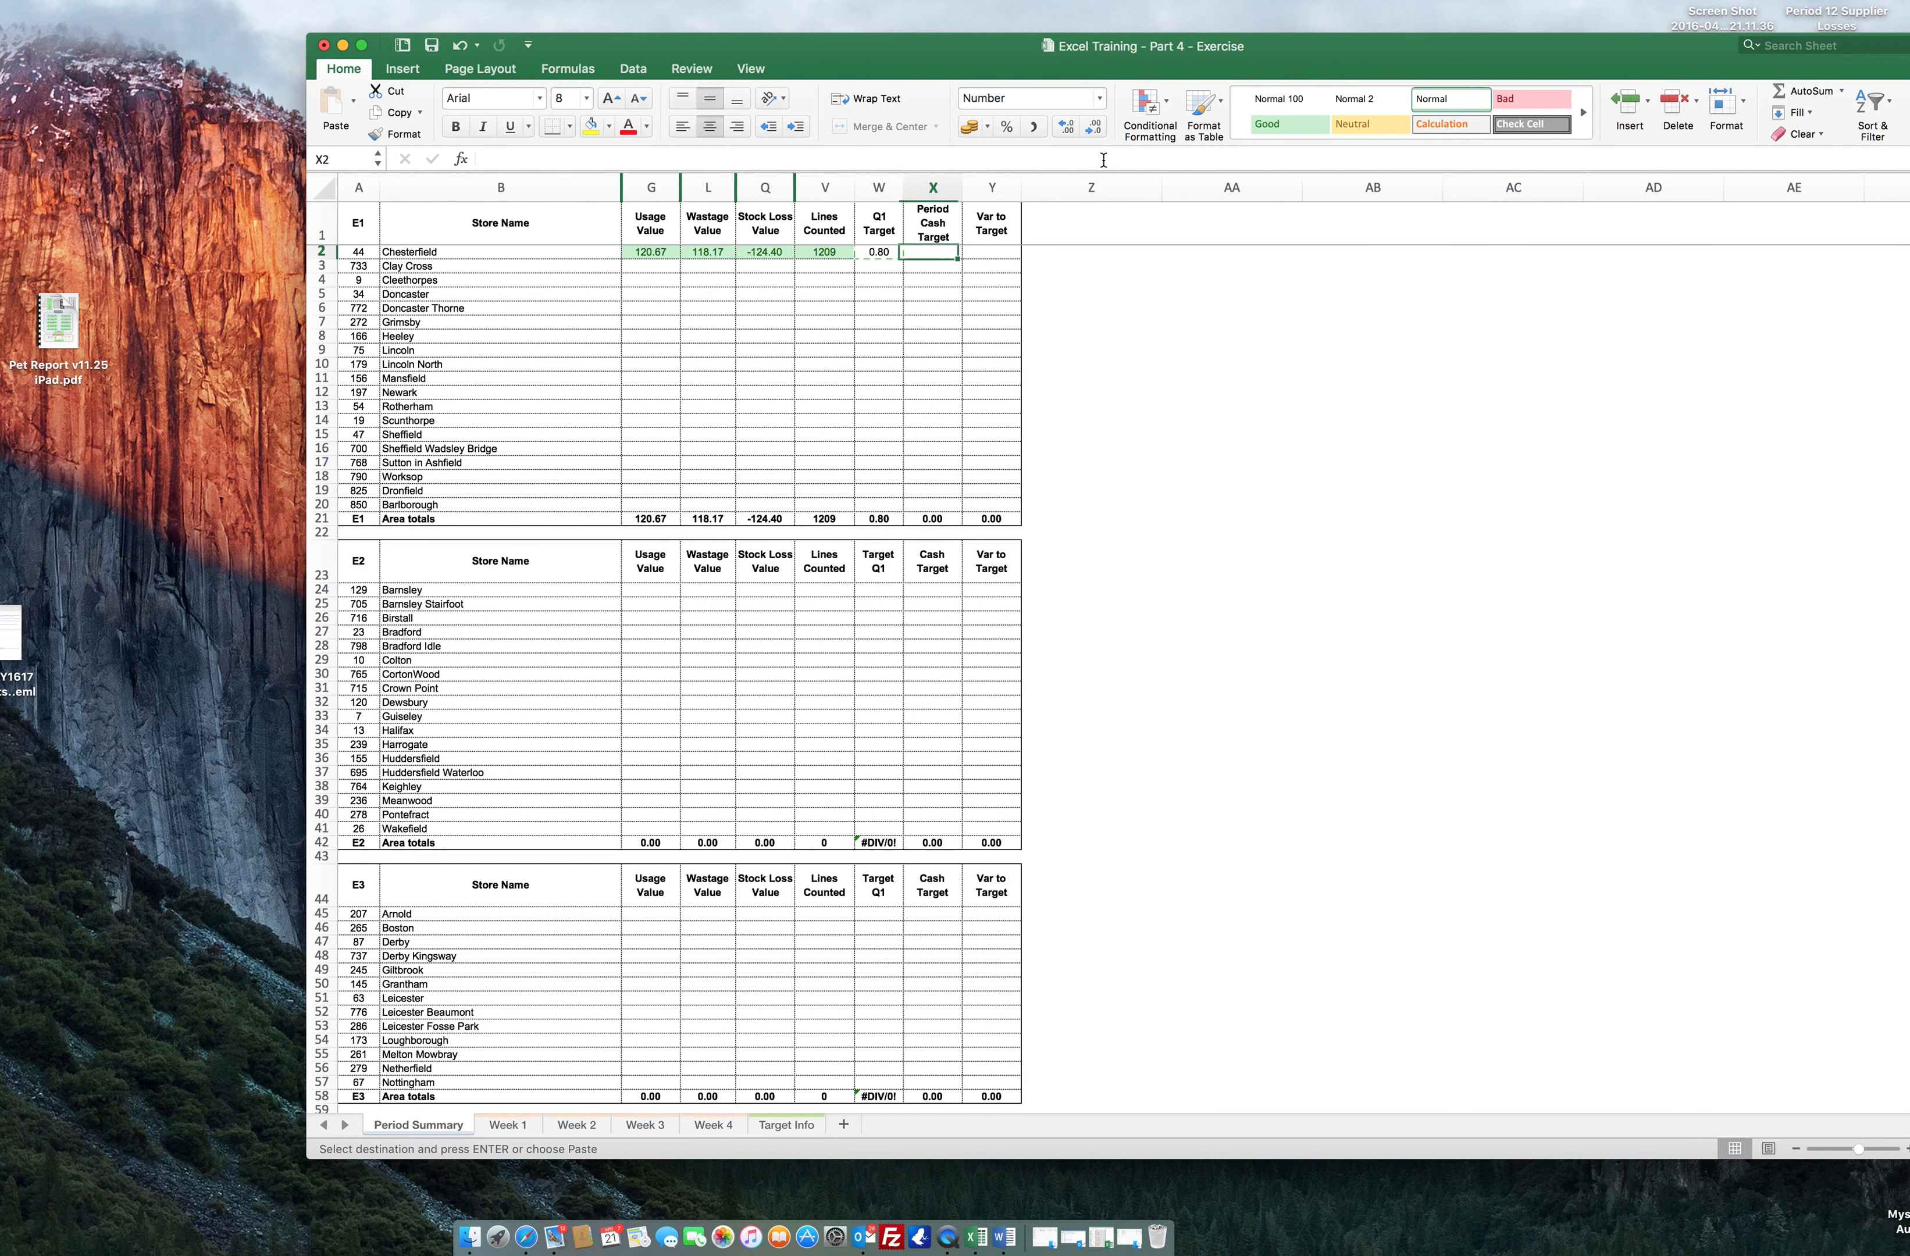
key(super+v)
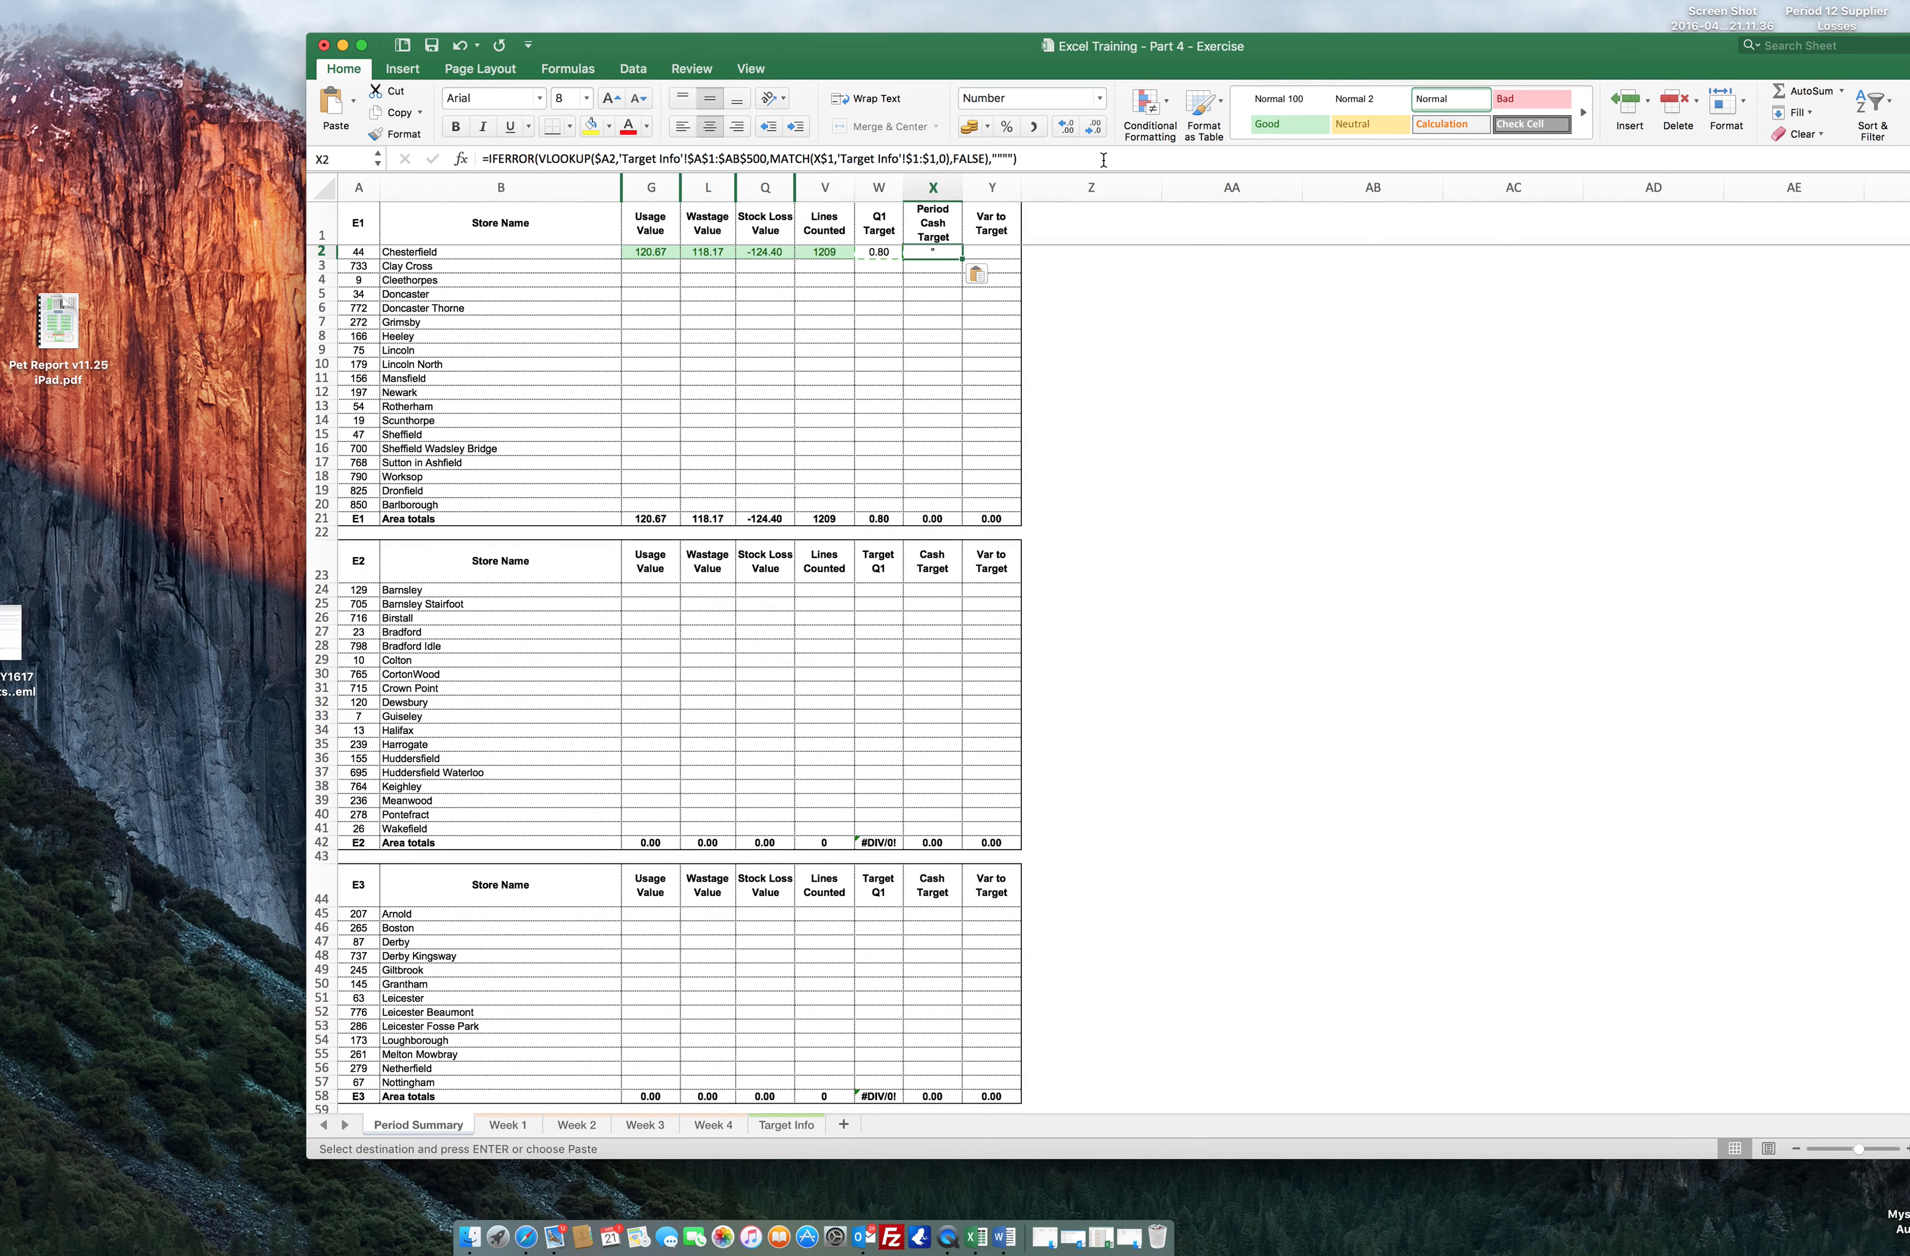
Remove the surplus quotation marks from X2's IFERROR fallback so it reads "", and commit the formula.
click(1002, 157)
key(BackSpace)
key(Return)
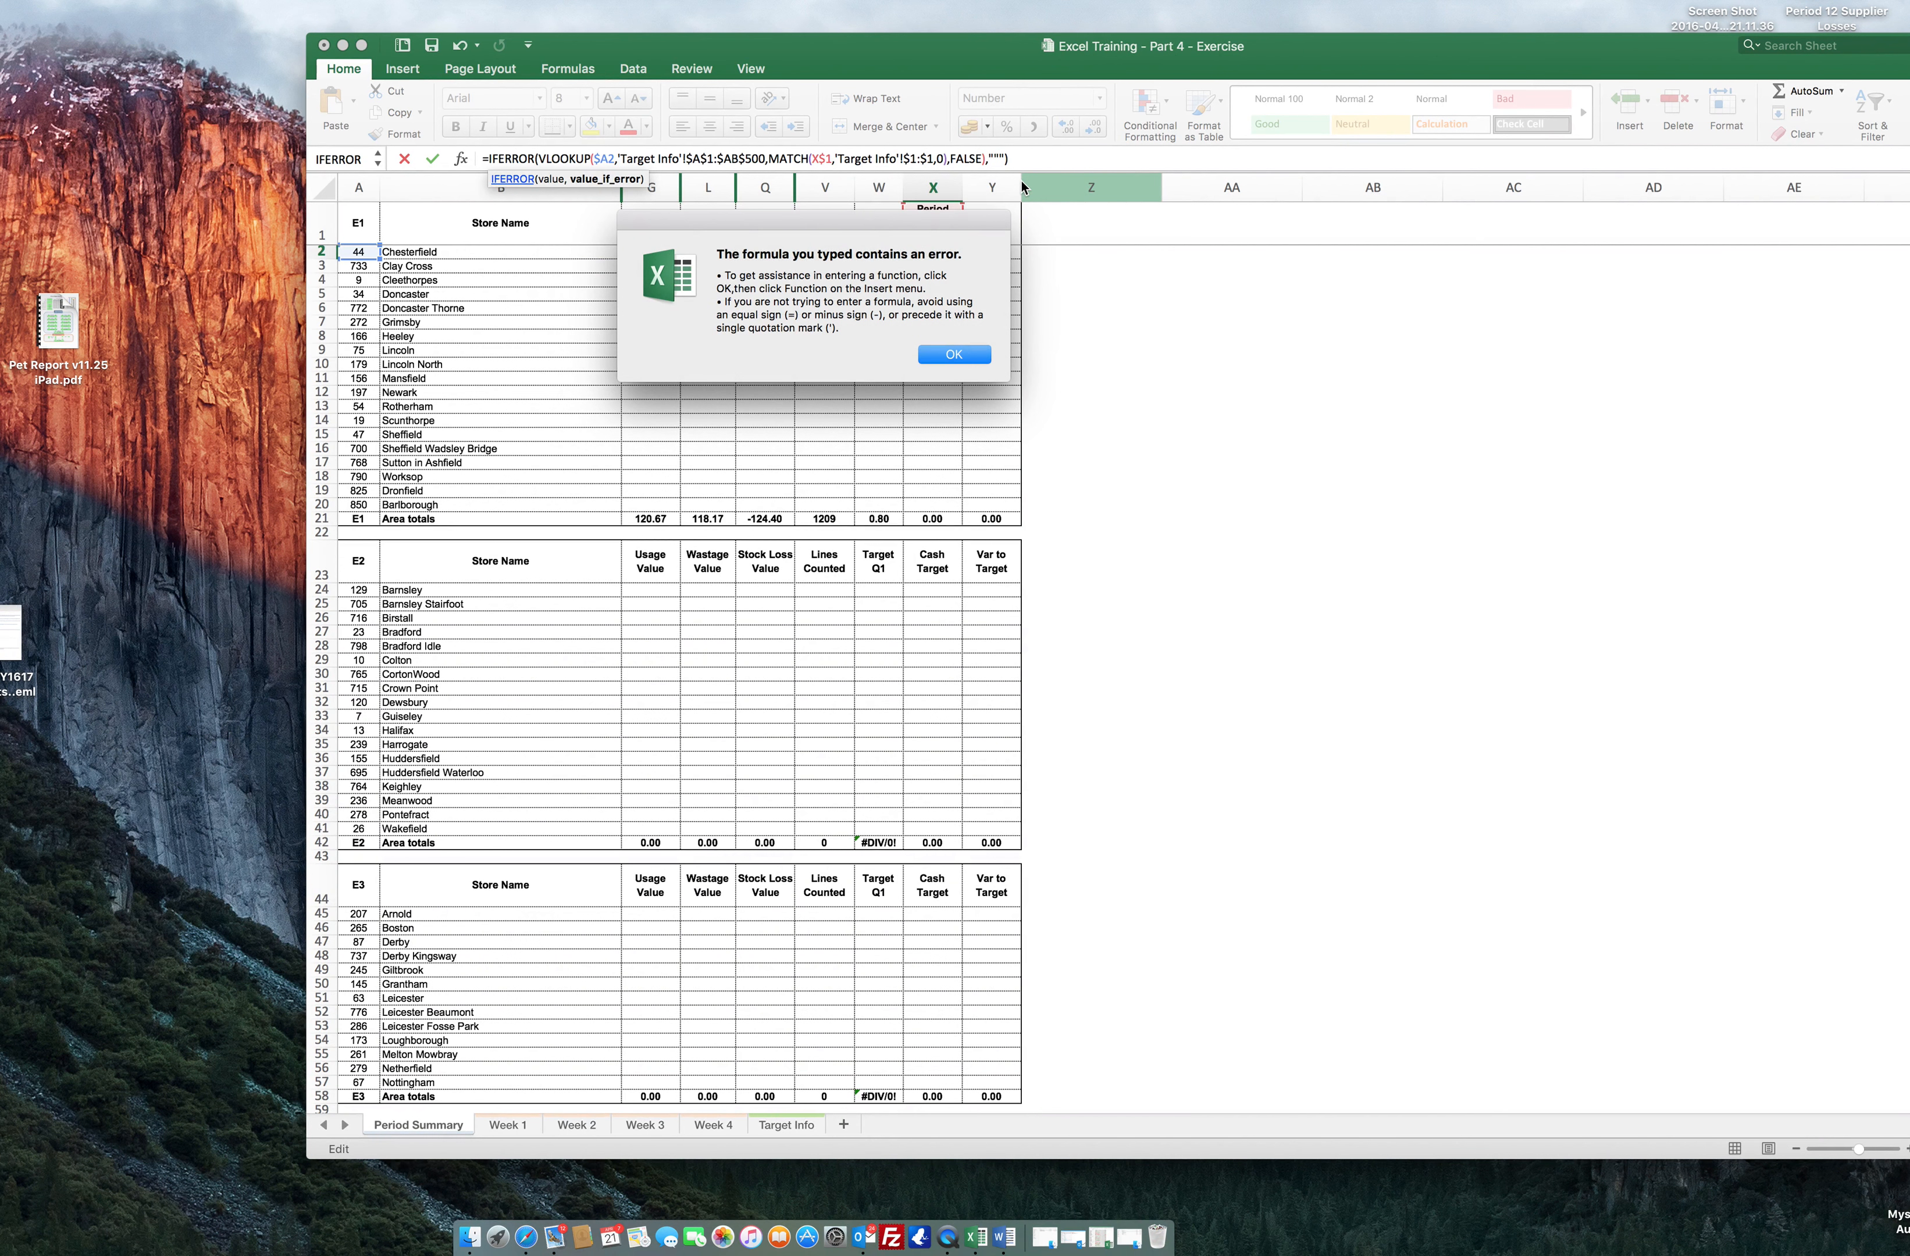
key(Return)
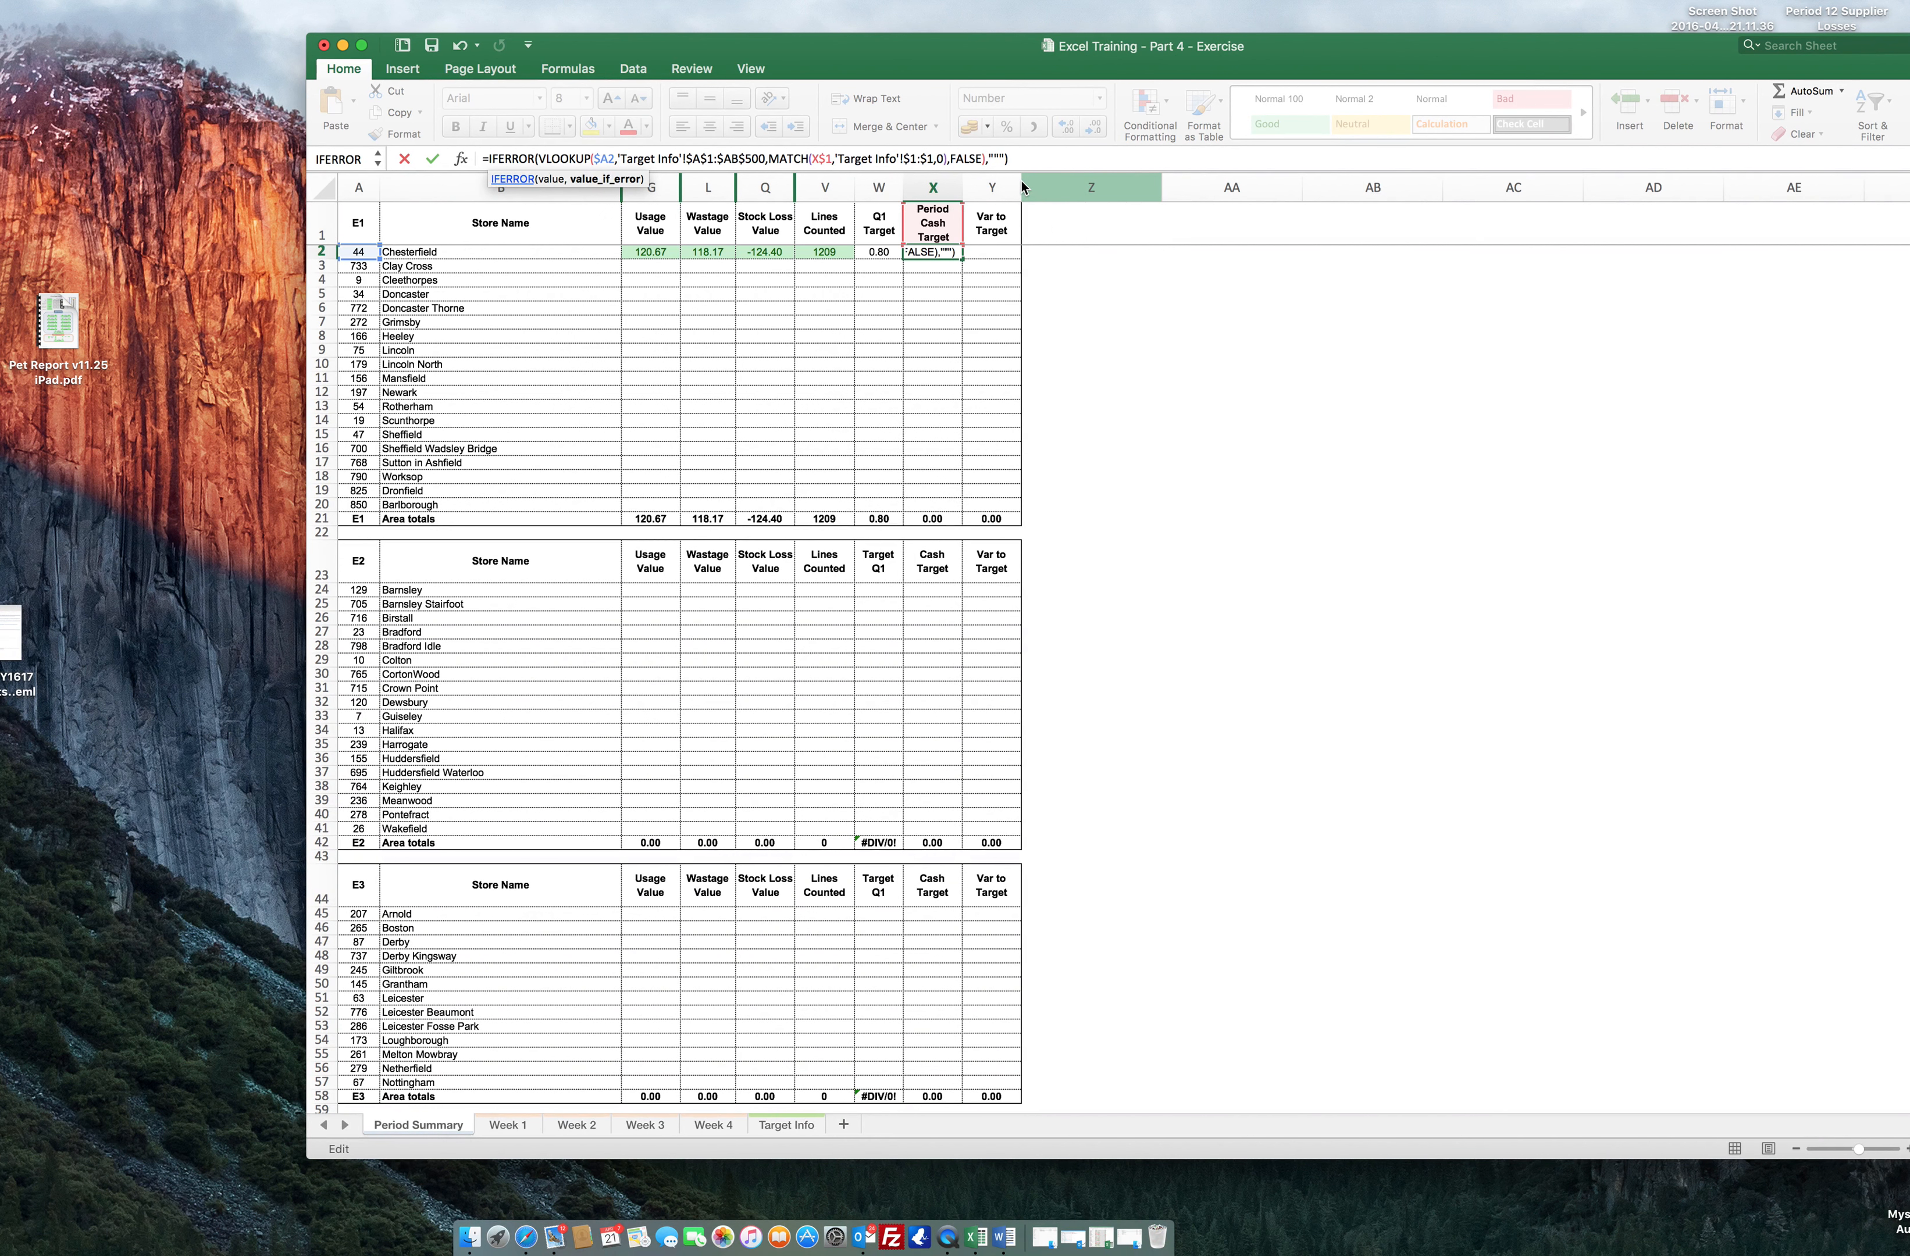
key(Left)
key(Left)
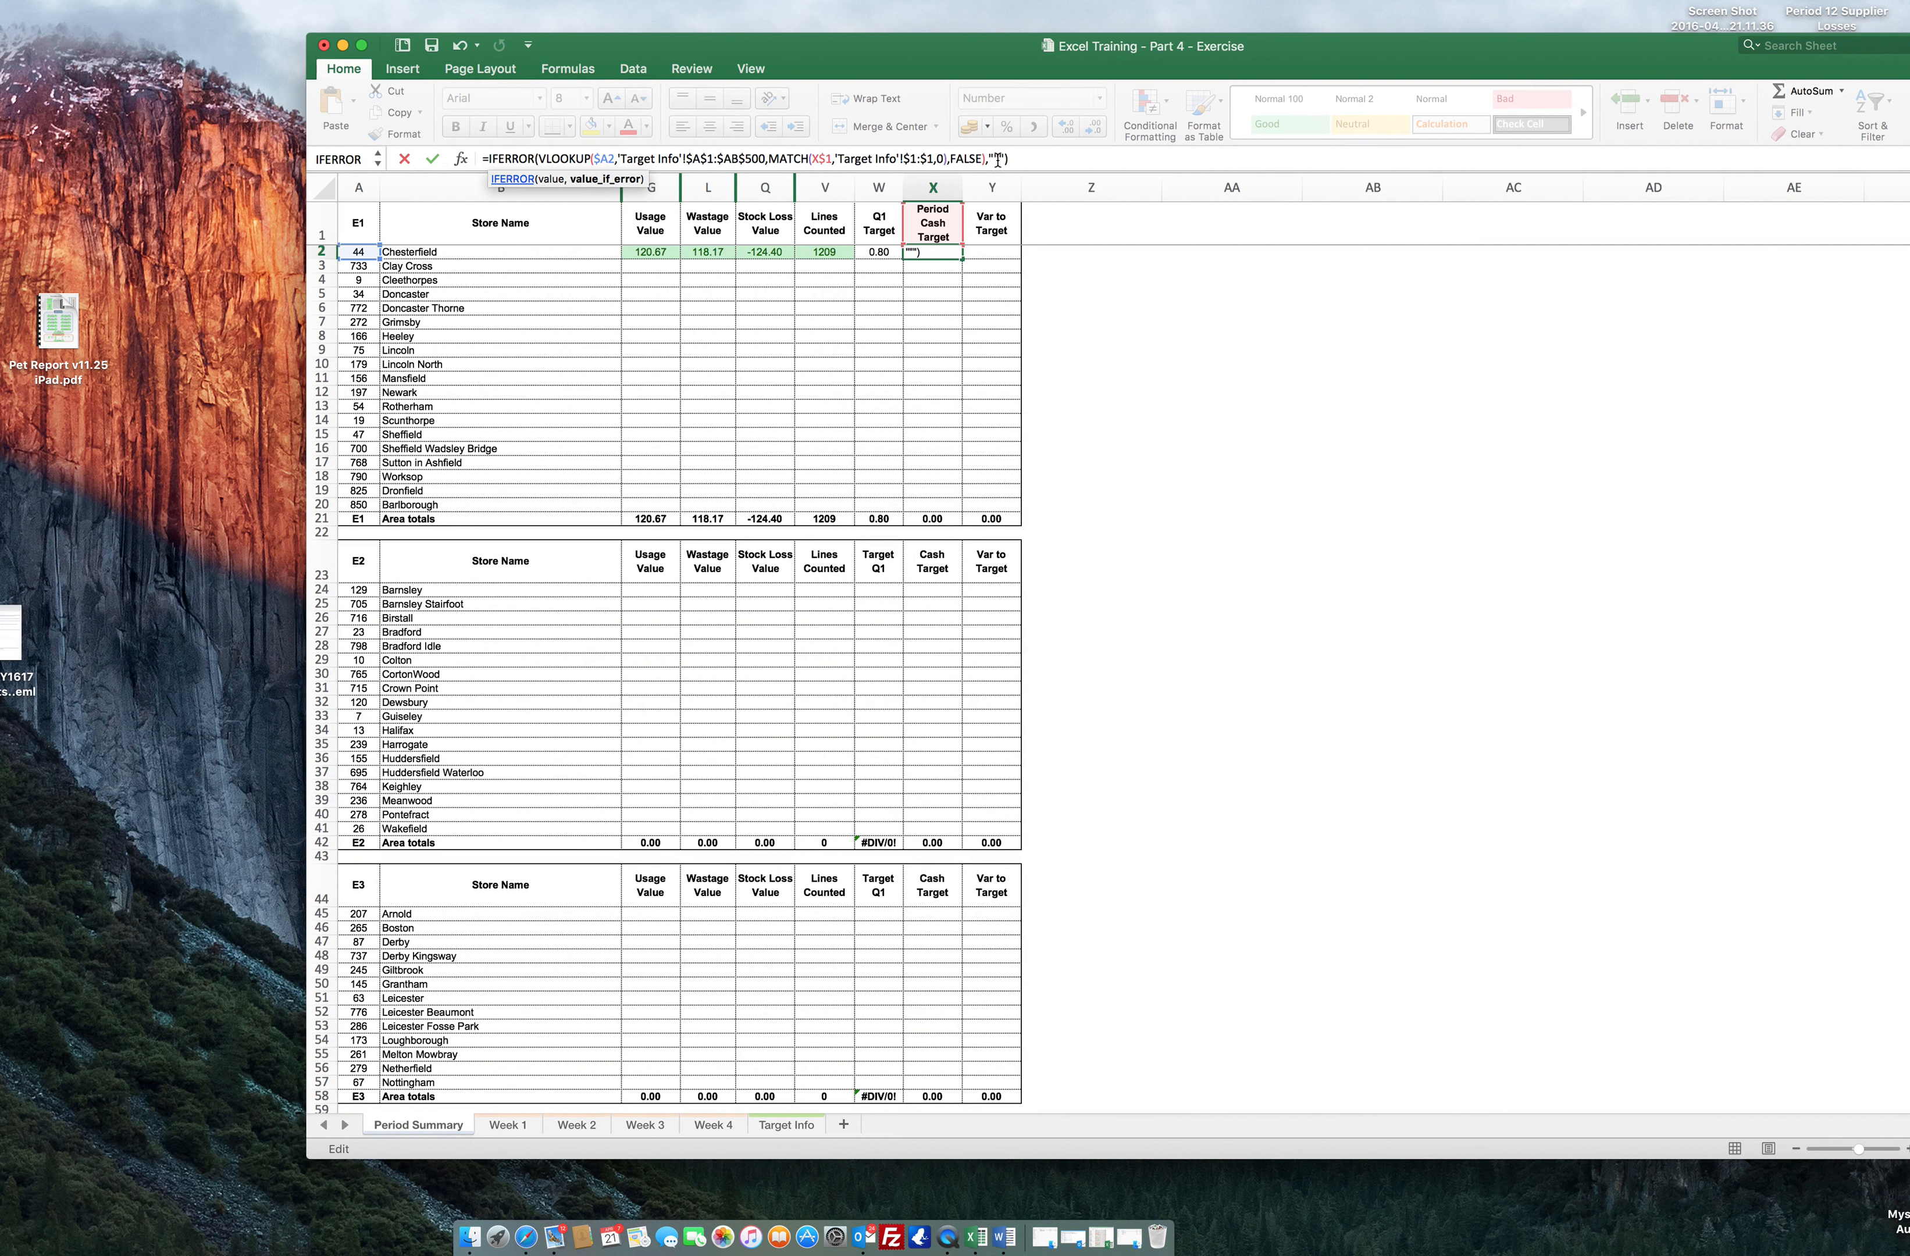
key(BackSpace)
key(Return)
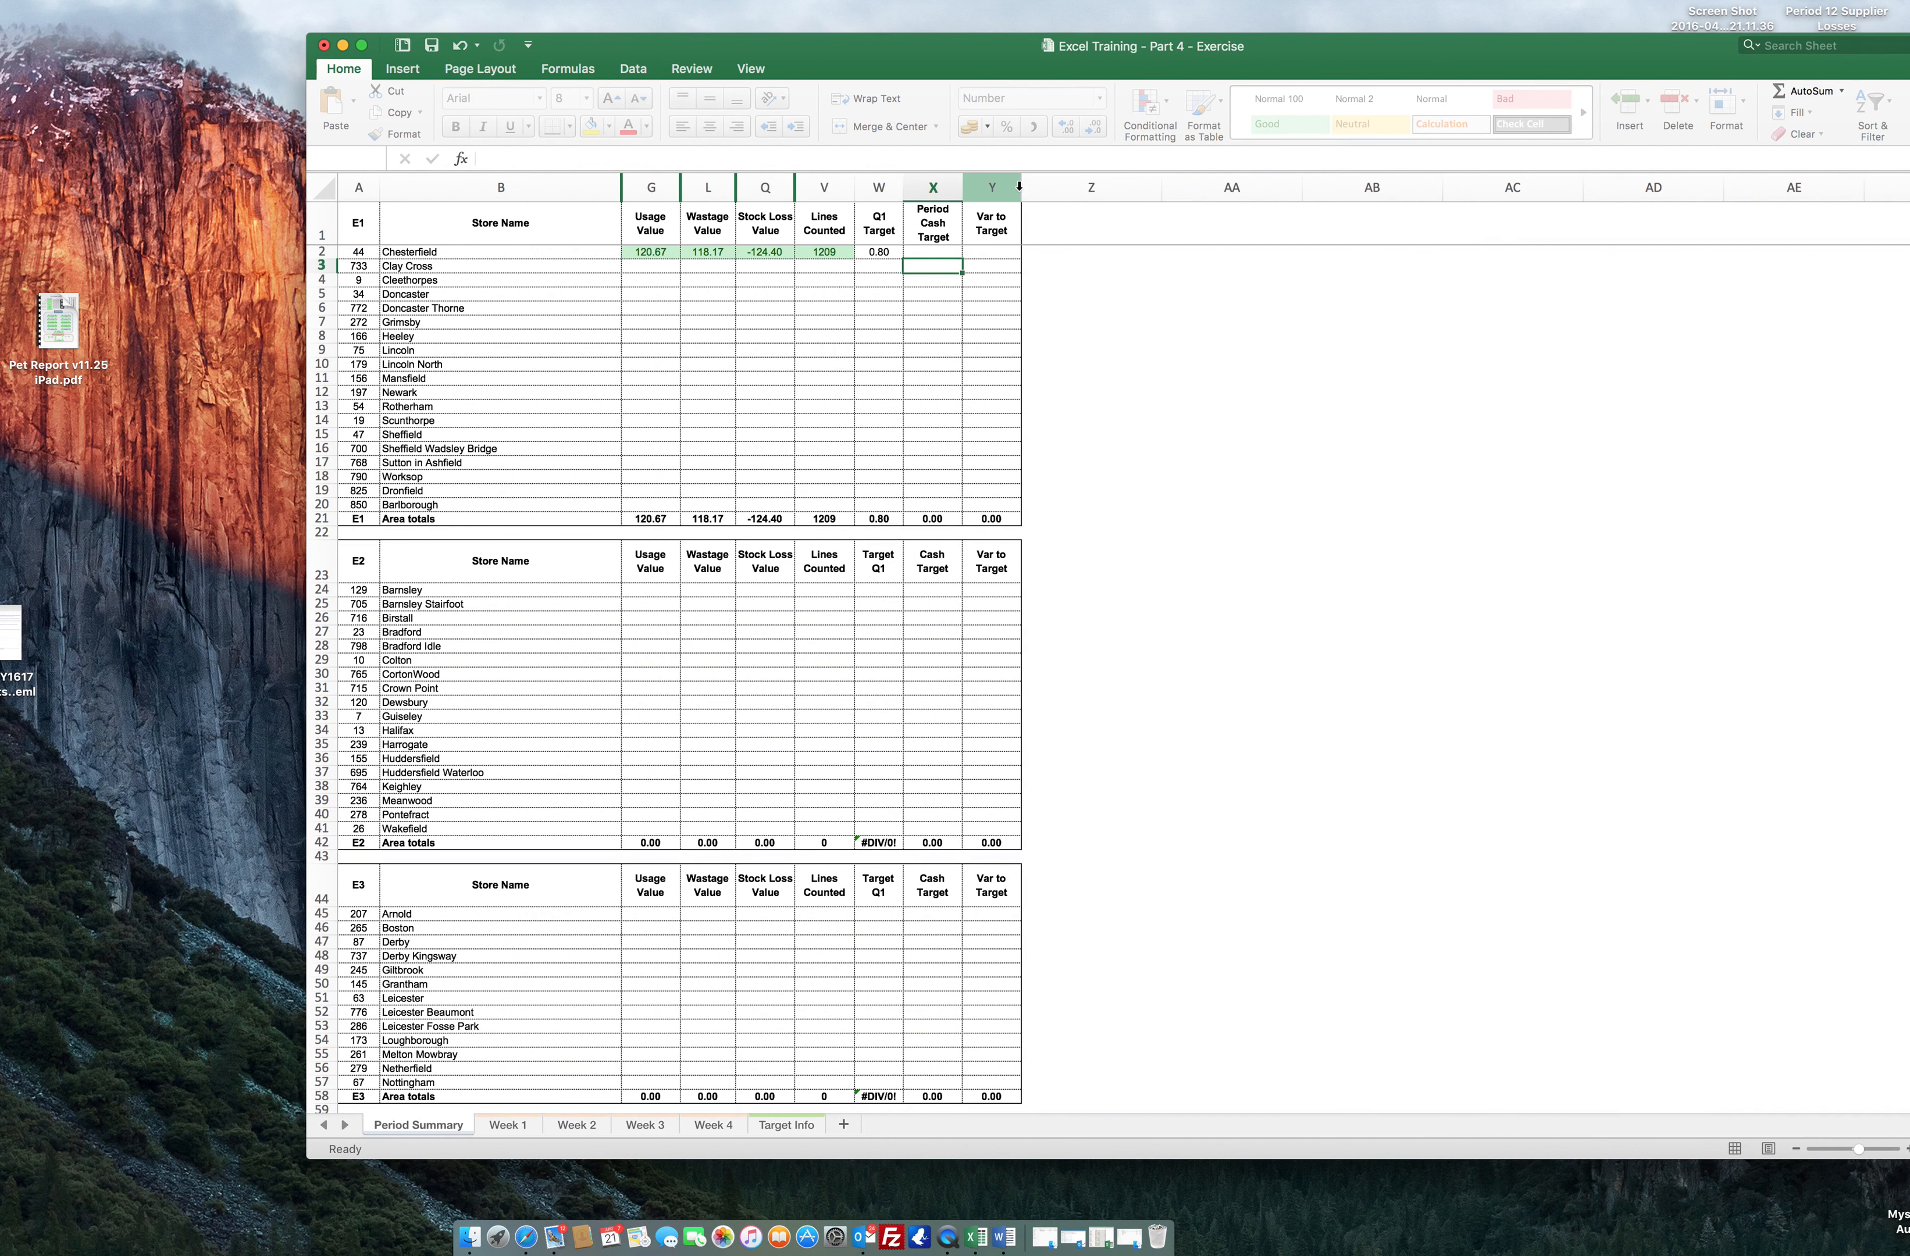
Reduce the IFERROR fallback in W2's formula to empty text "" and commit it.
key(Up)
key(Left)
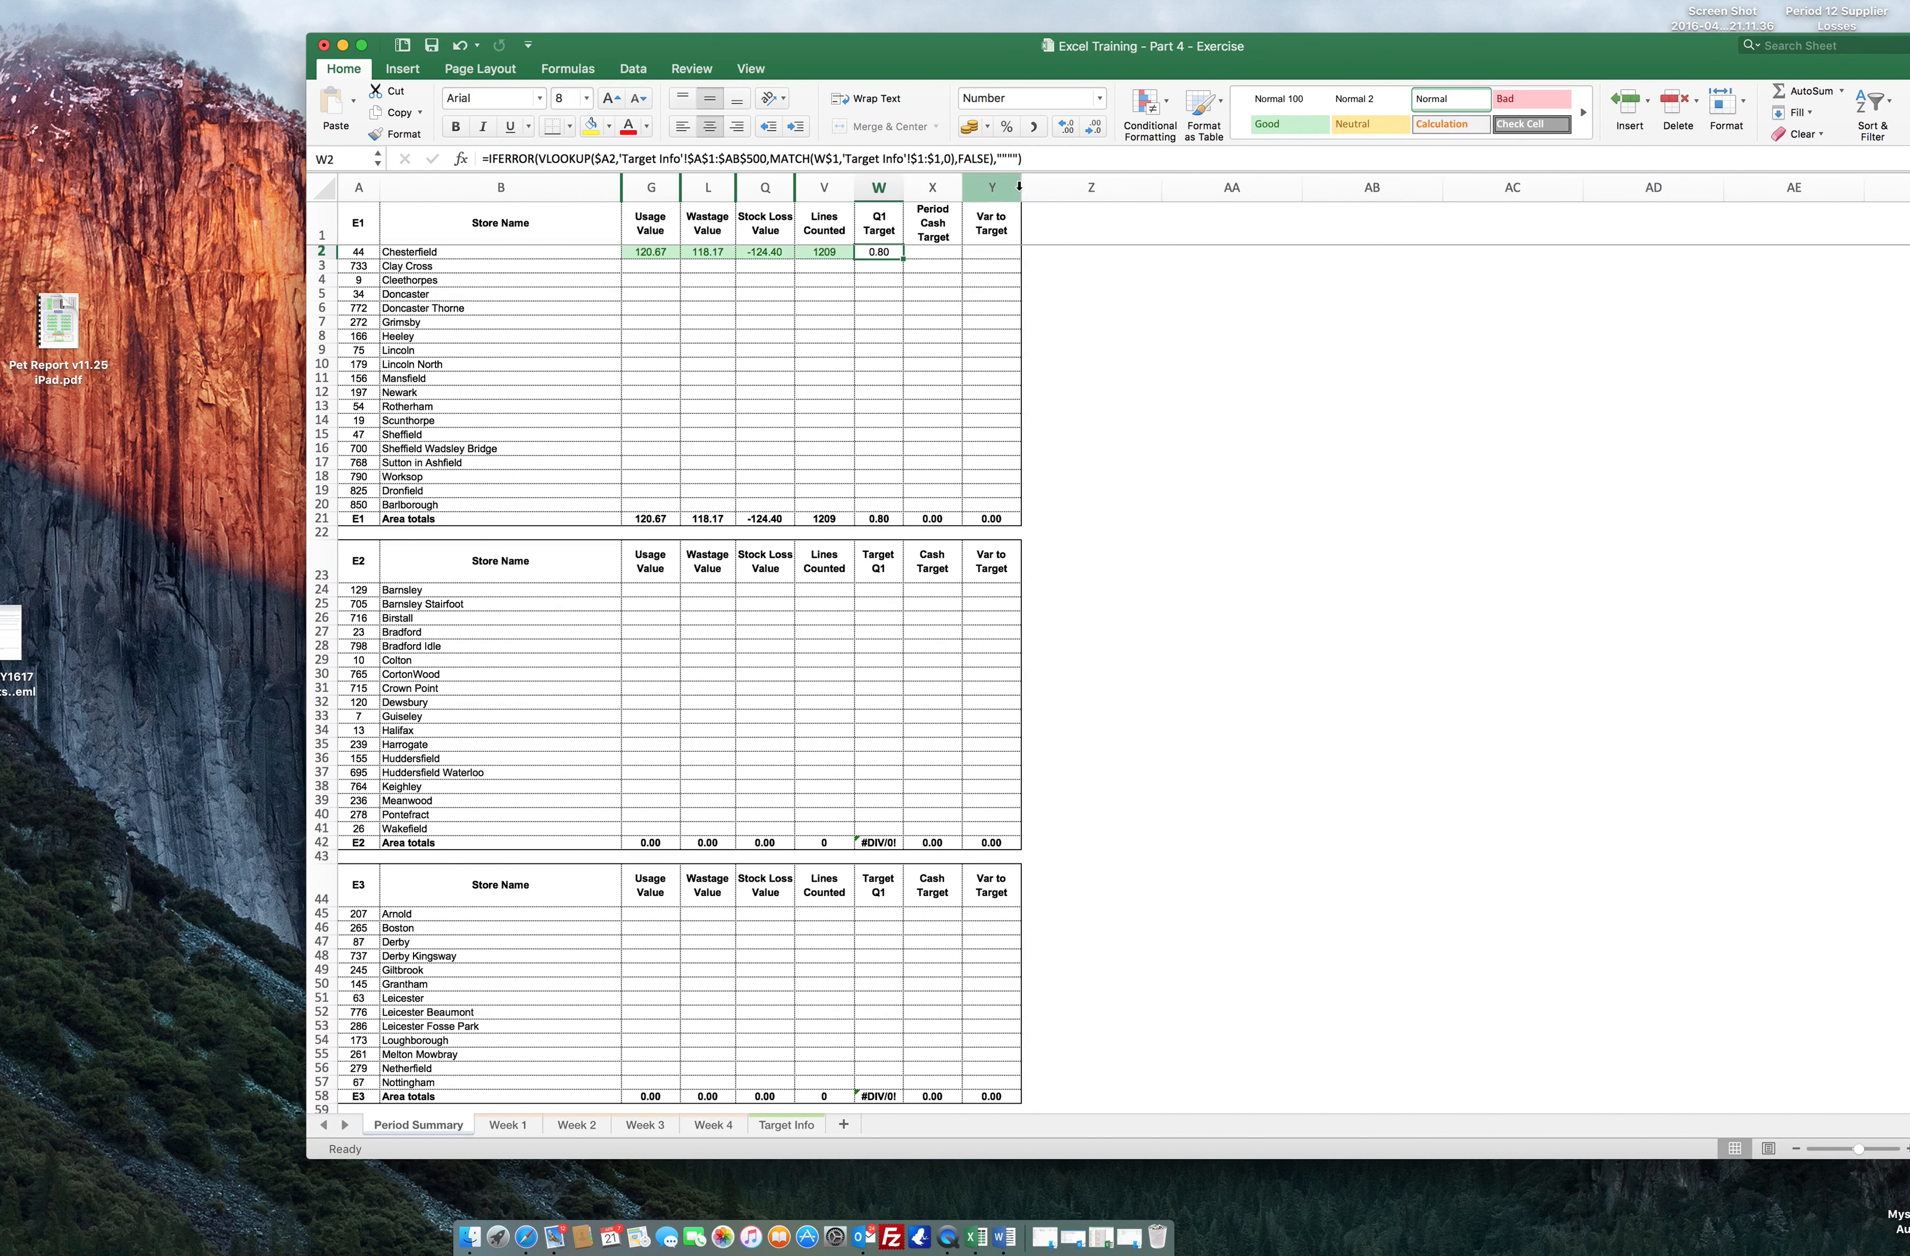
click(1016, 158)
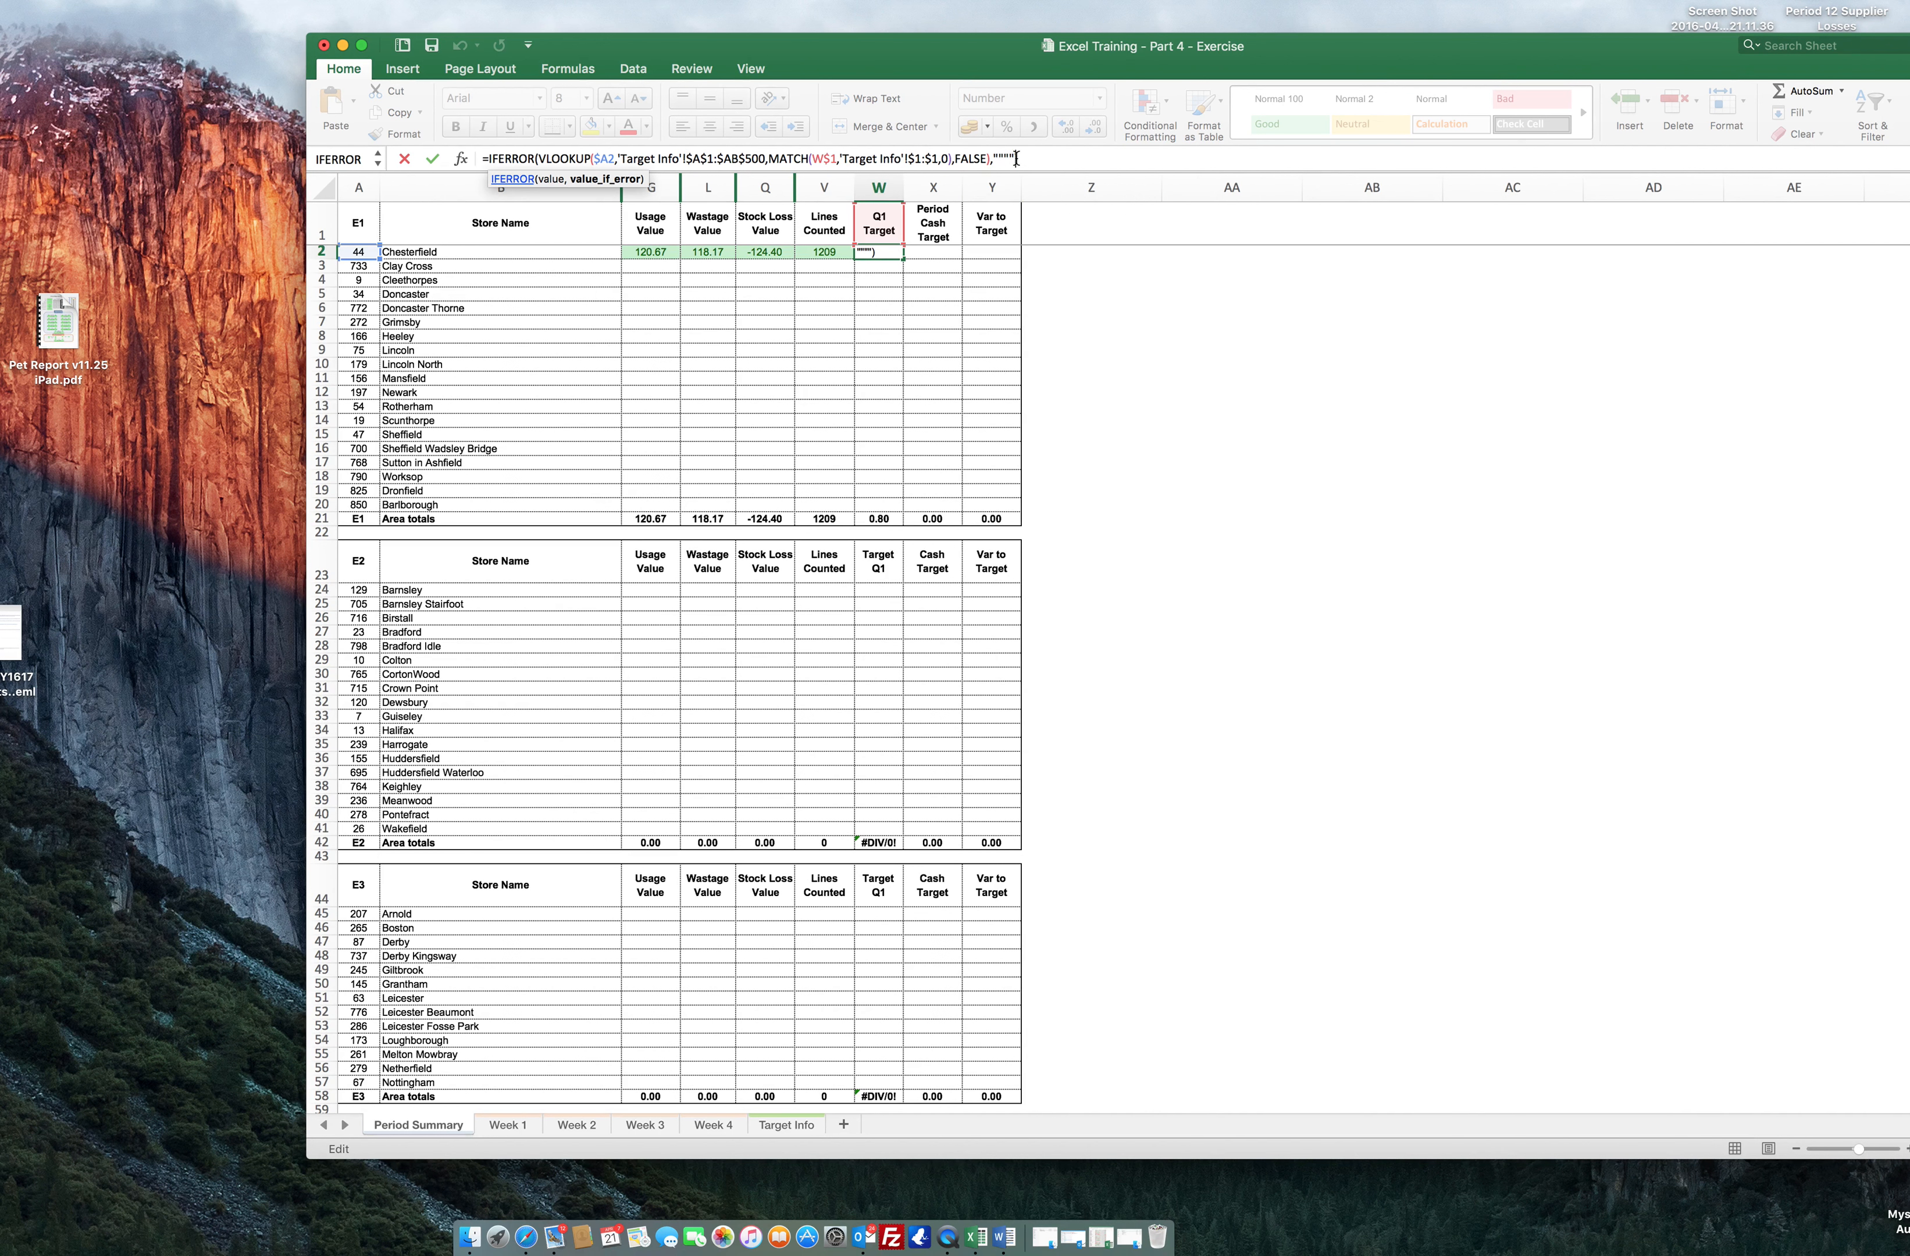
key(BackSpace)
key(BackSpace)
key(Return)
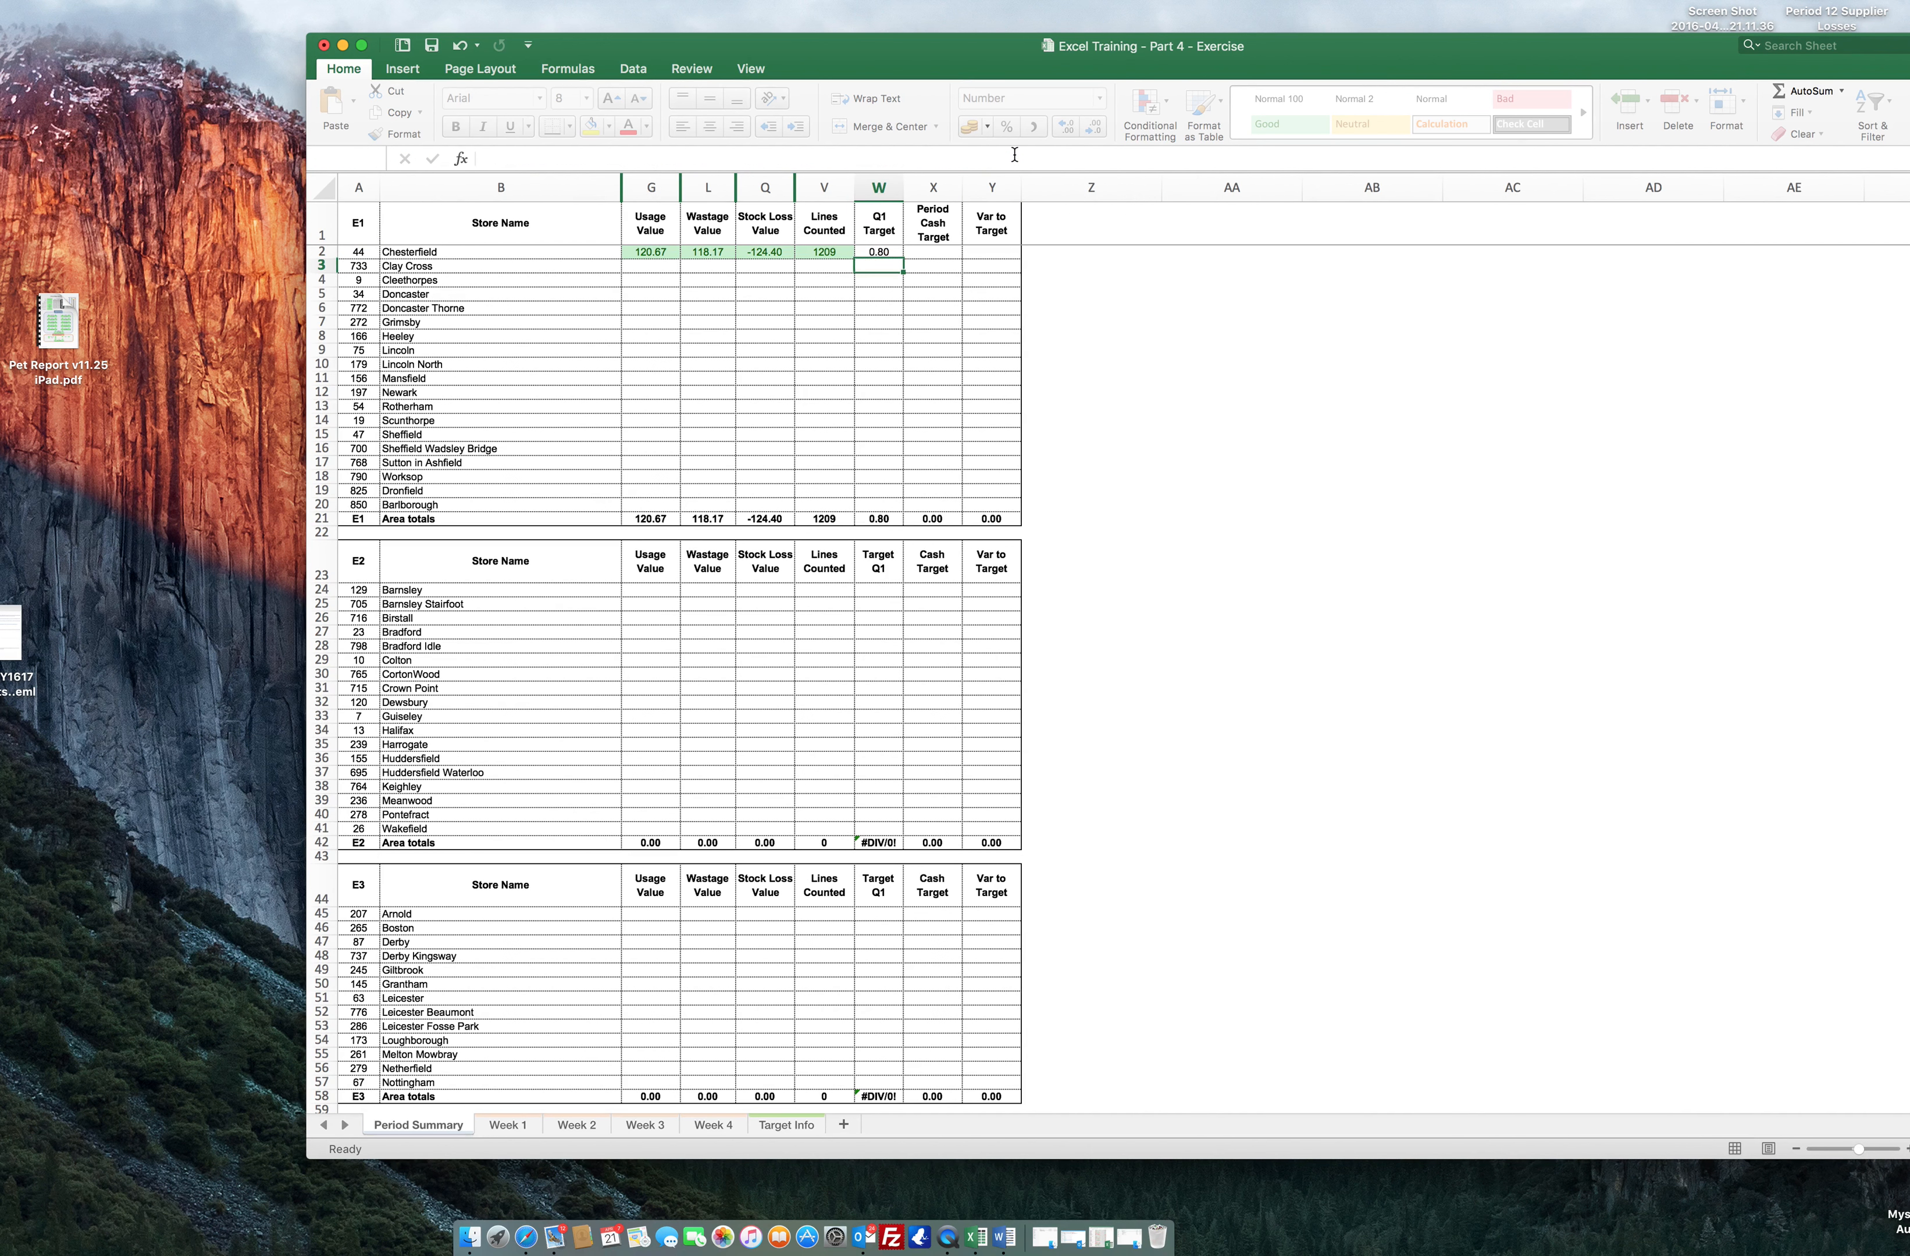
Look up the period target header in Target Info and change header cell X1 of Period Summary to P1.
key(Up)
key(Right)
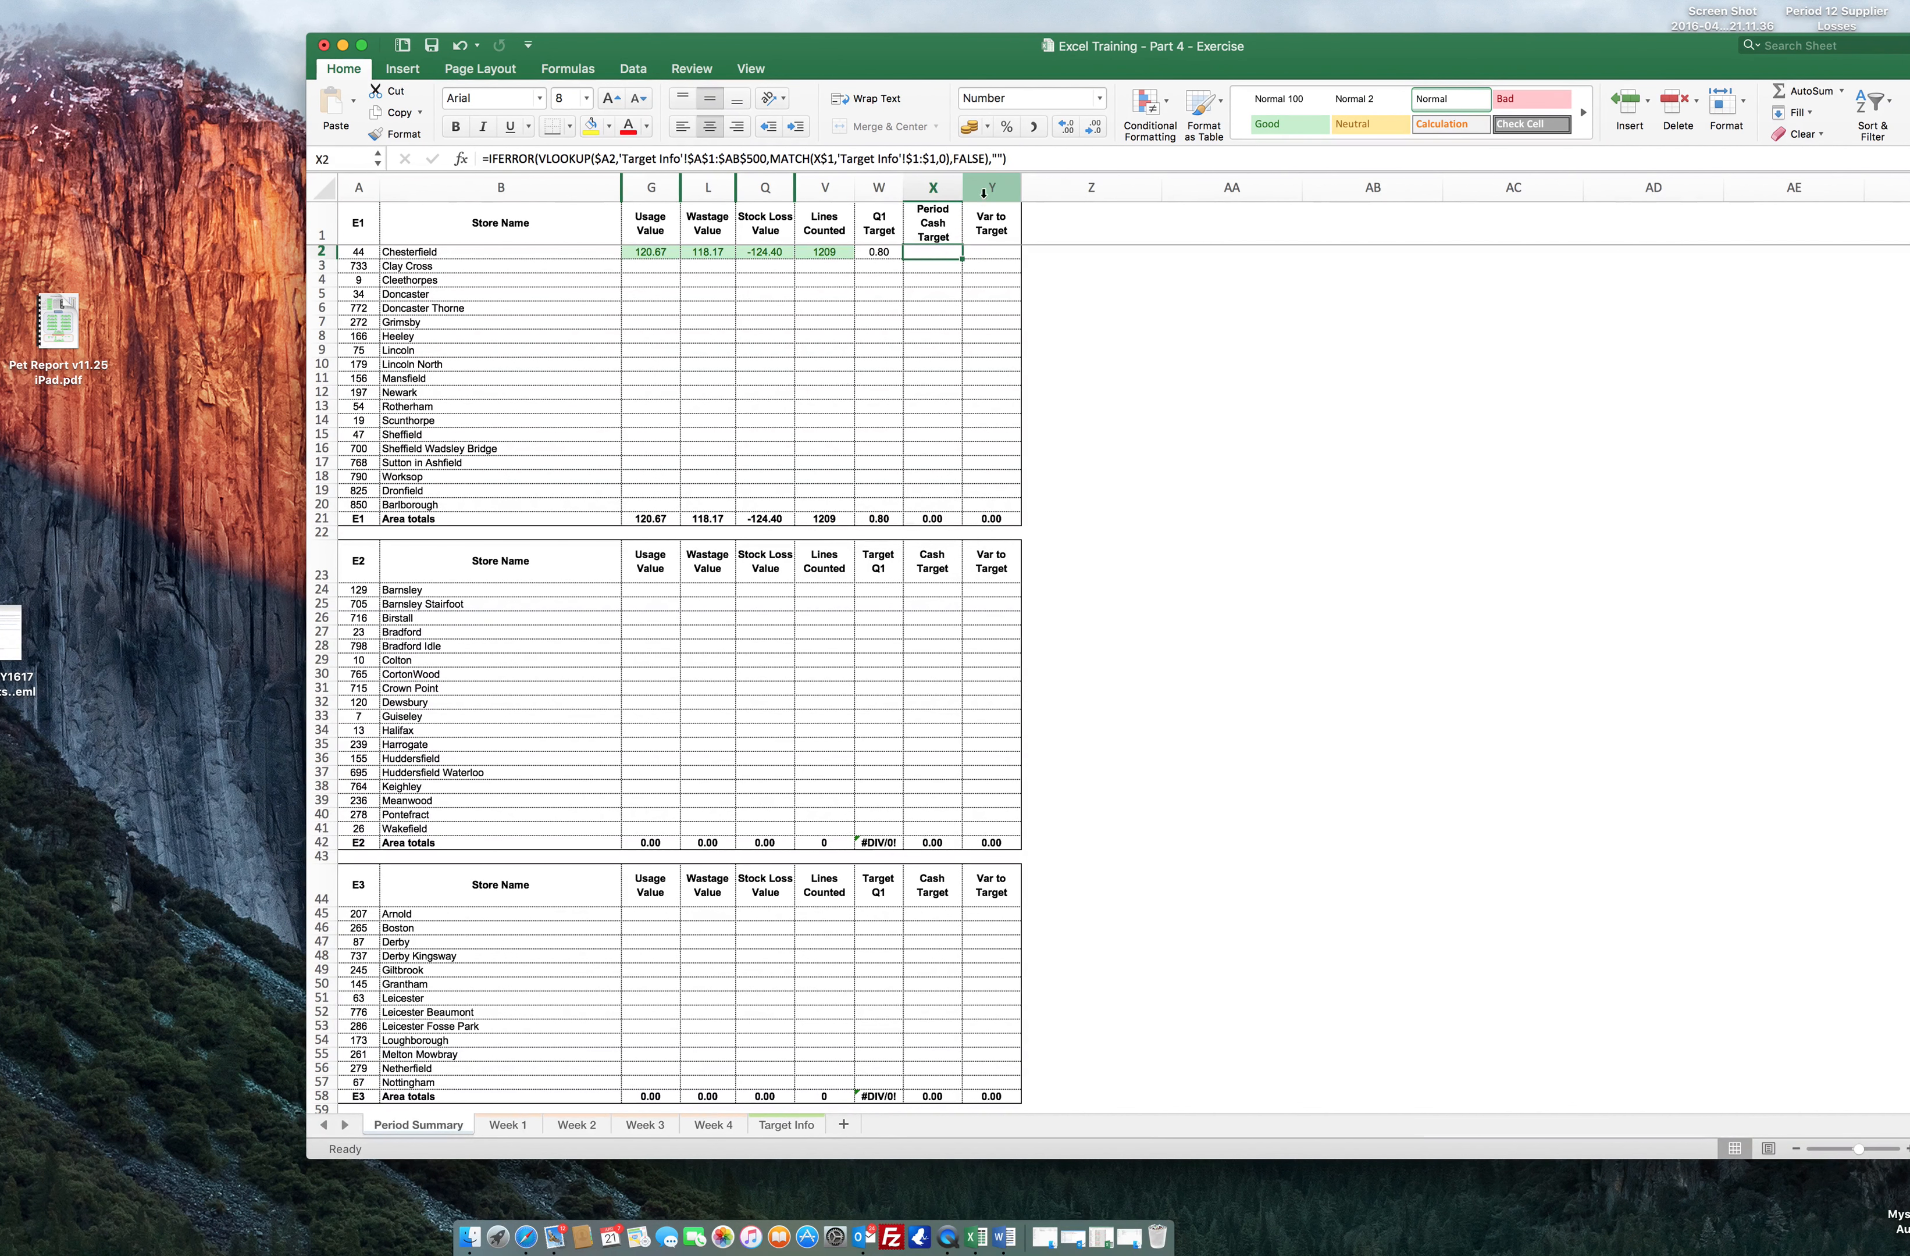
click(783, 1119)
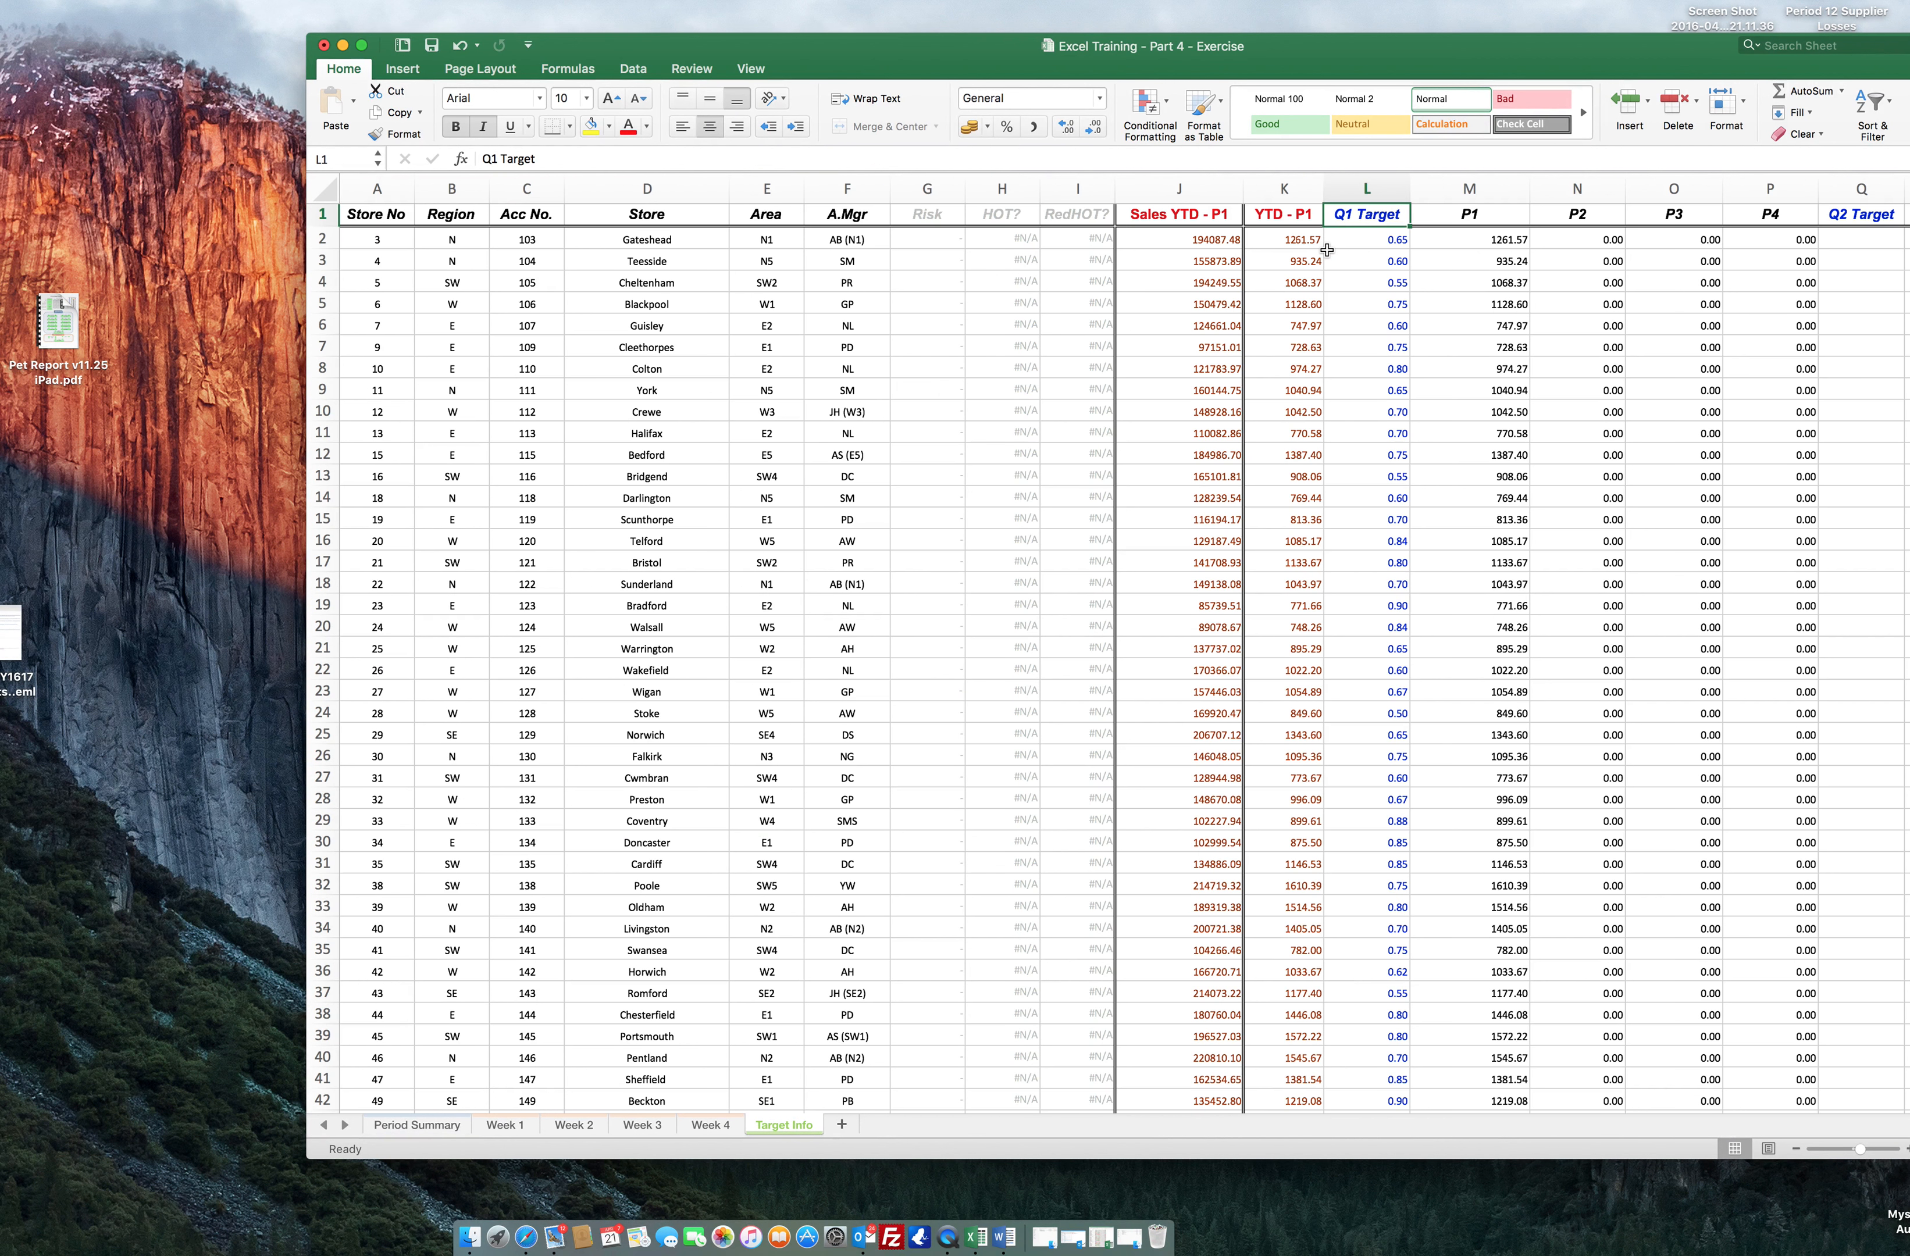
scroll(1473, 256, left, 1)
click(423, 1129)
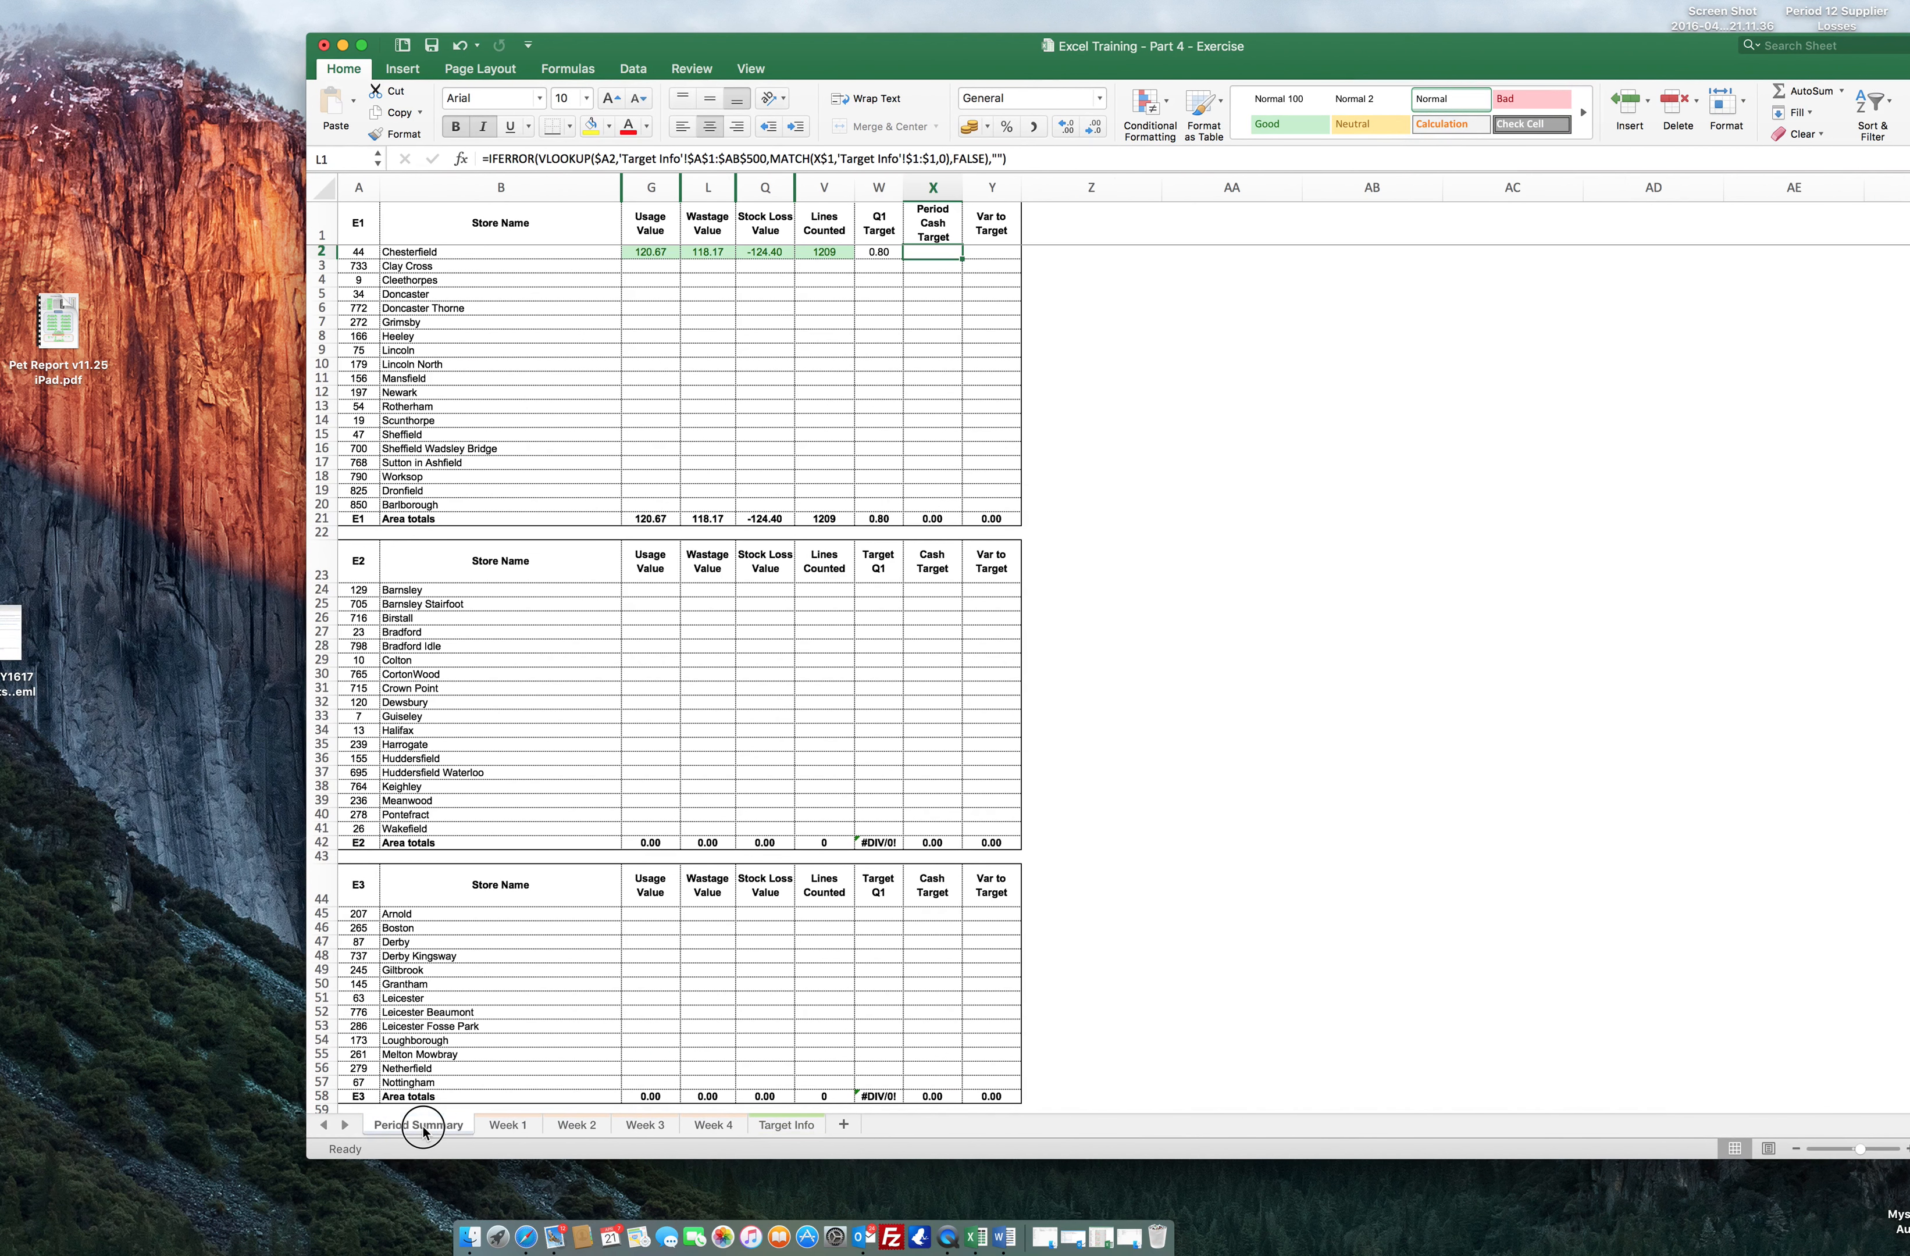
click(928, 222)
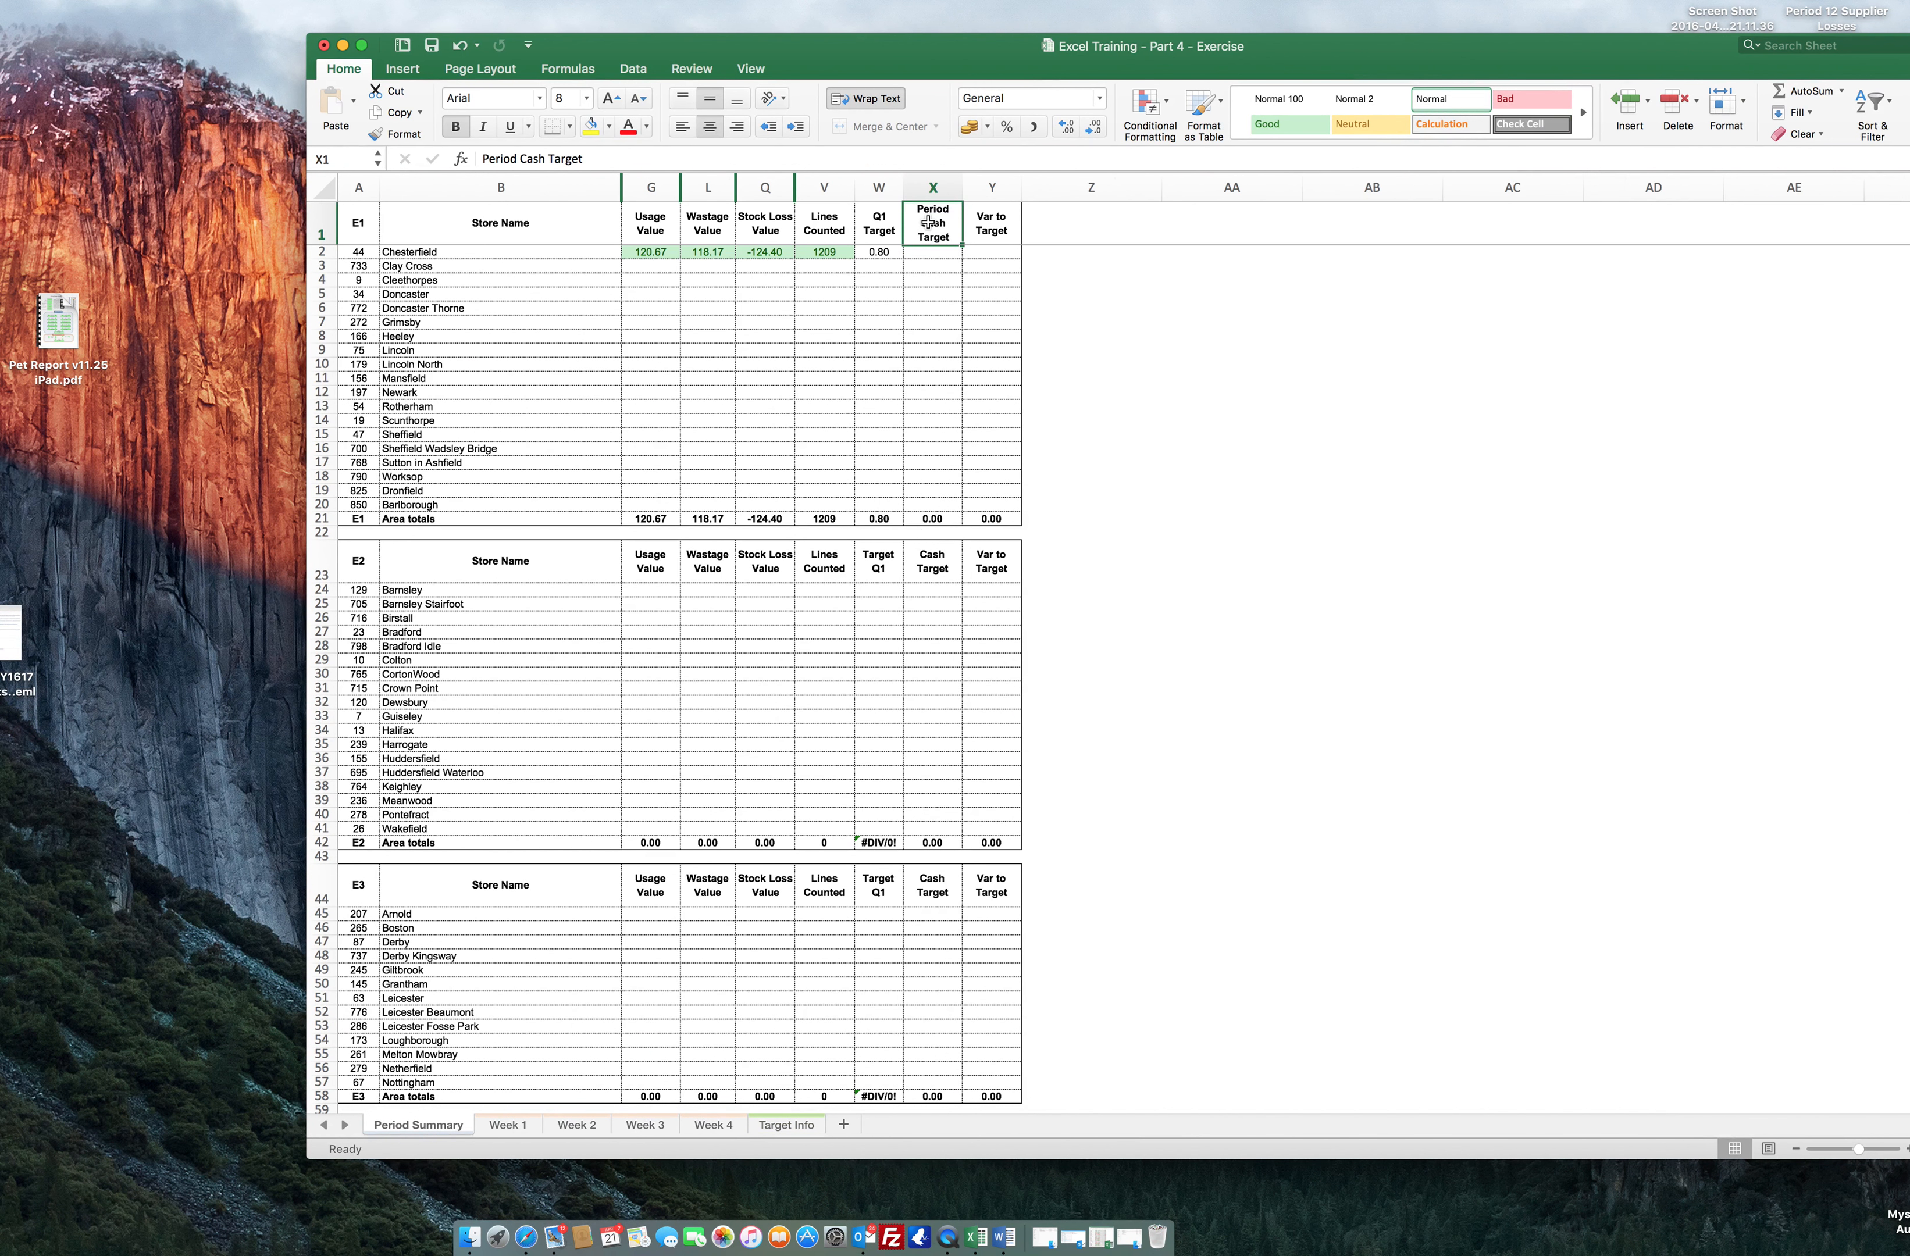
text(P1)
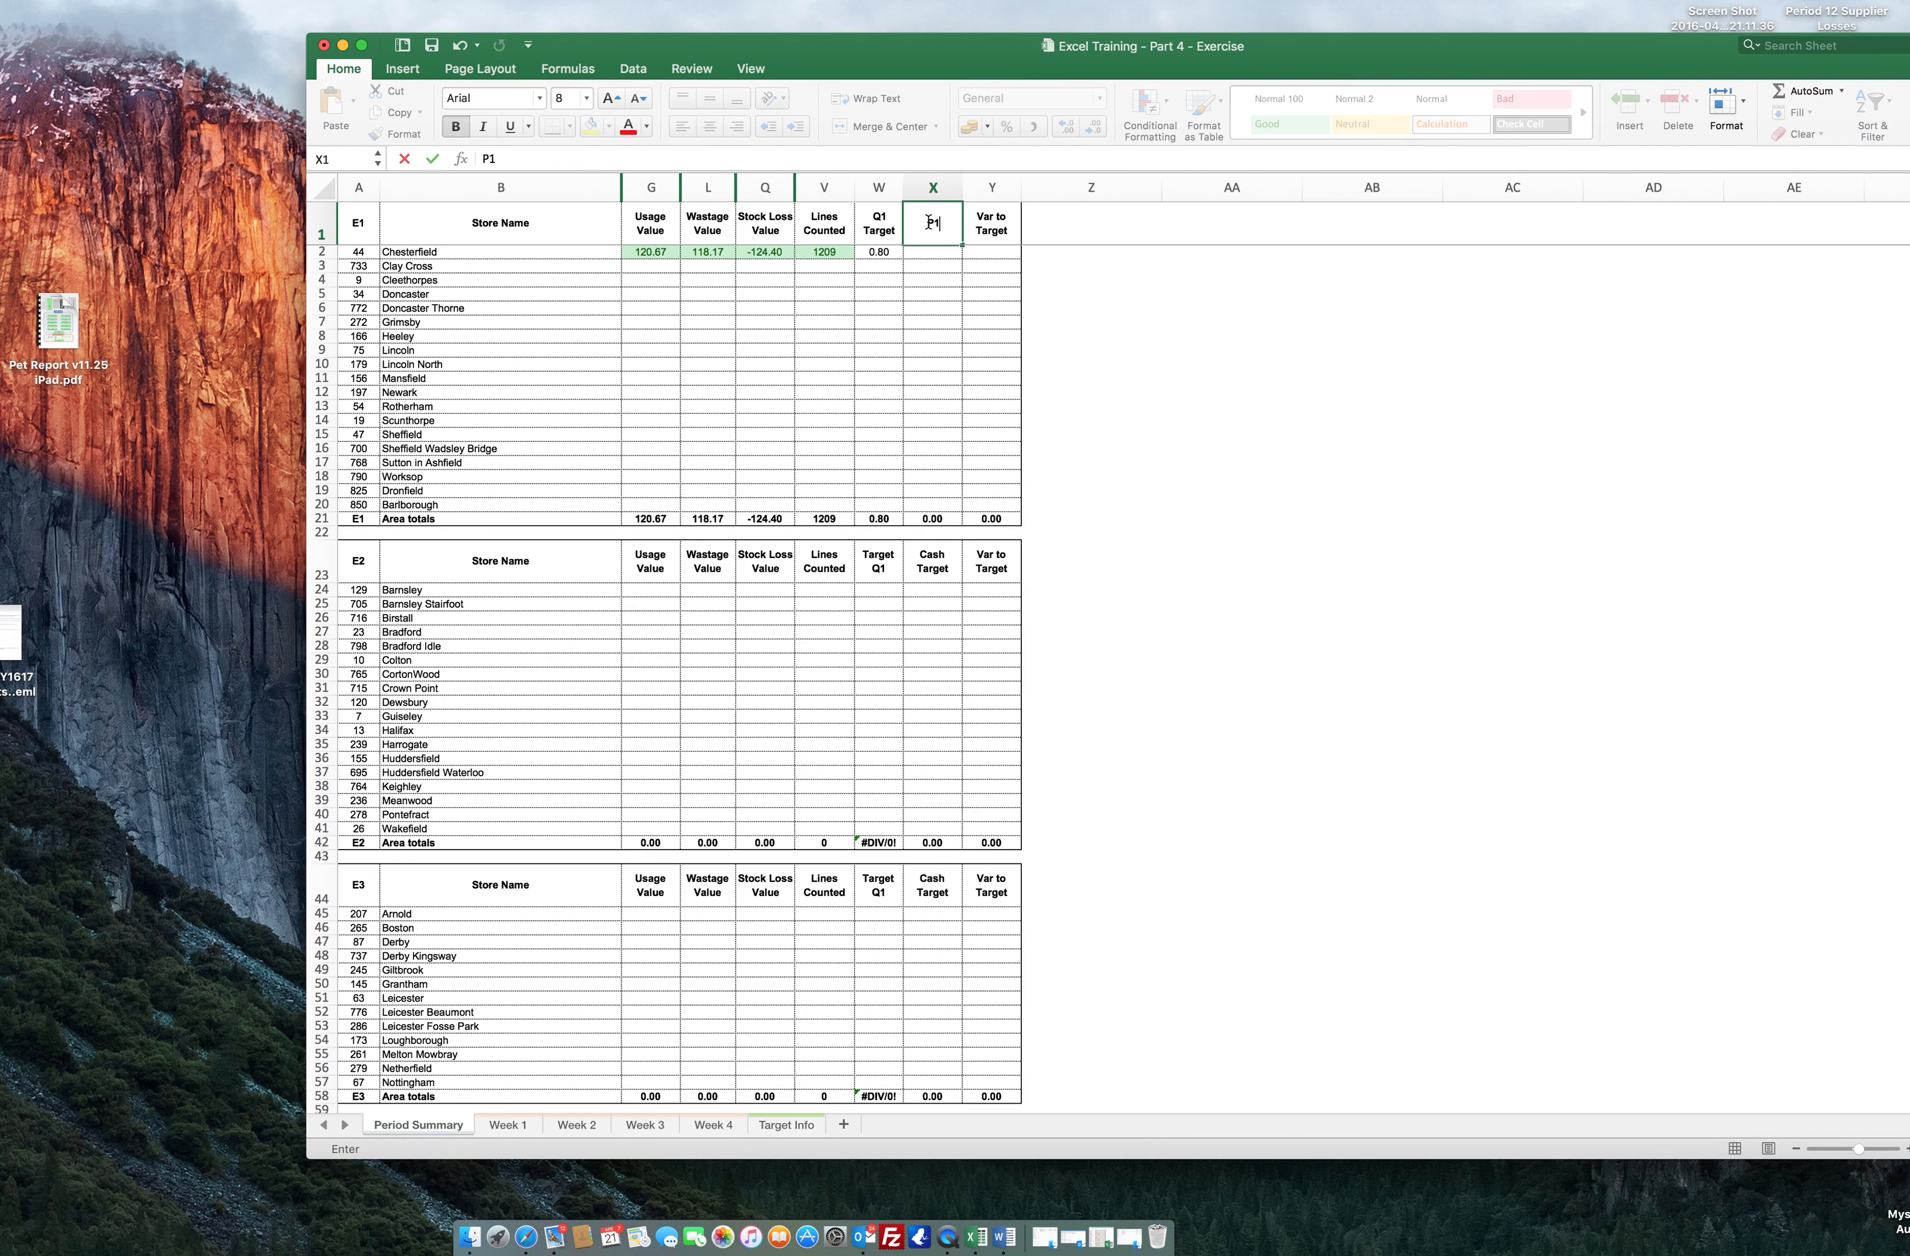
key(Return)
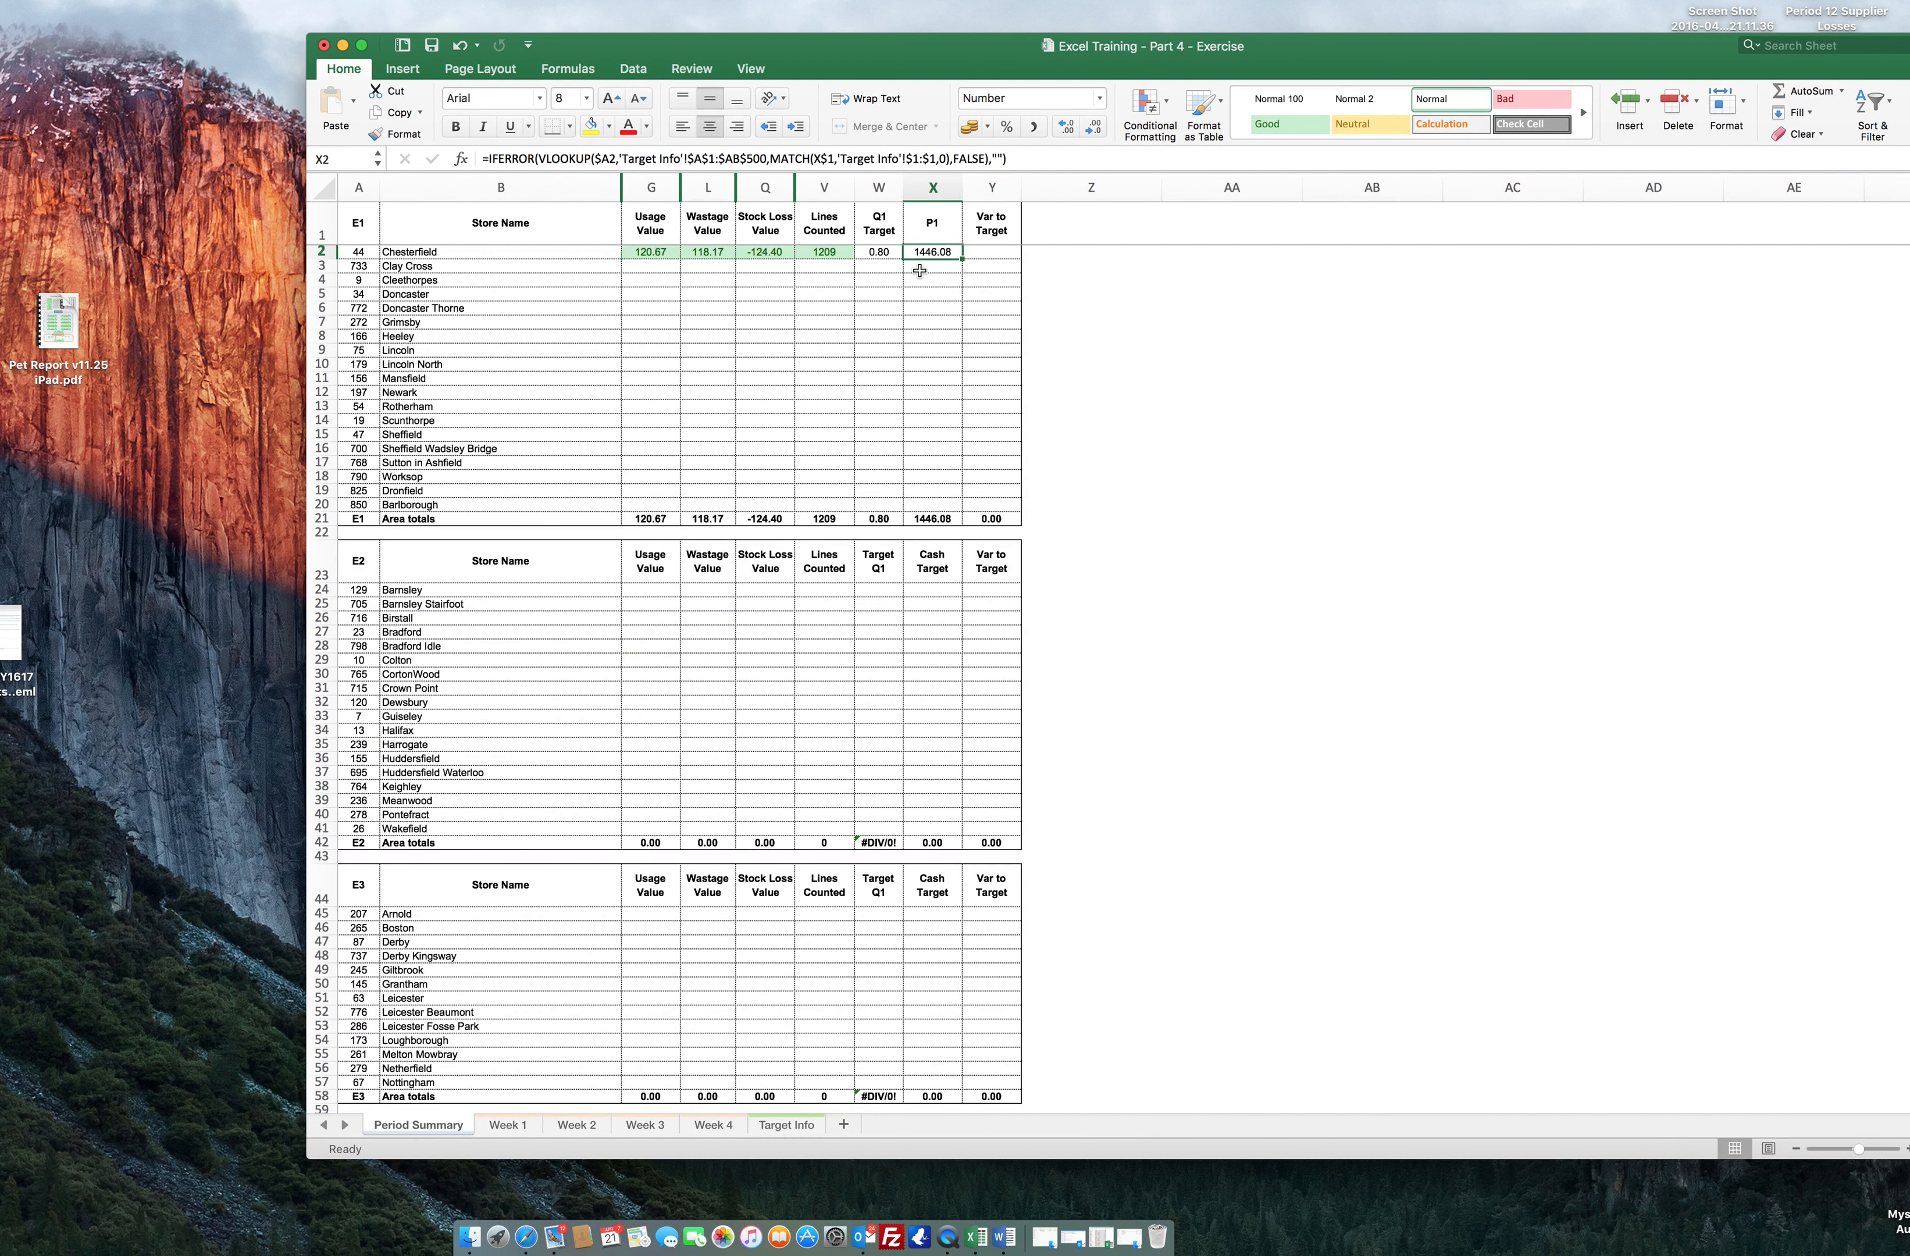
Check Chesterfield's row in Target Info against the Q1 Target and P1 values in Period Summary.
click(786, 1124)
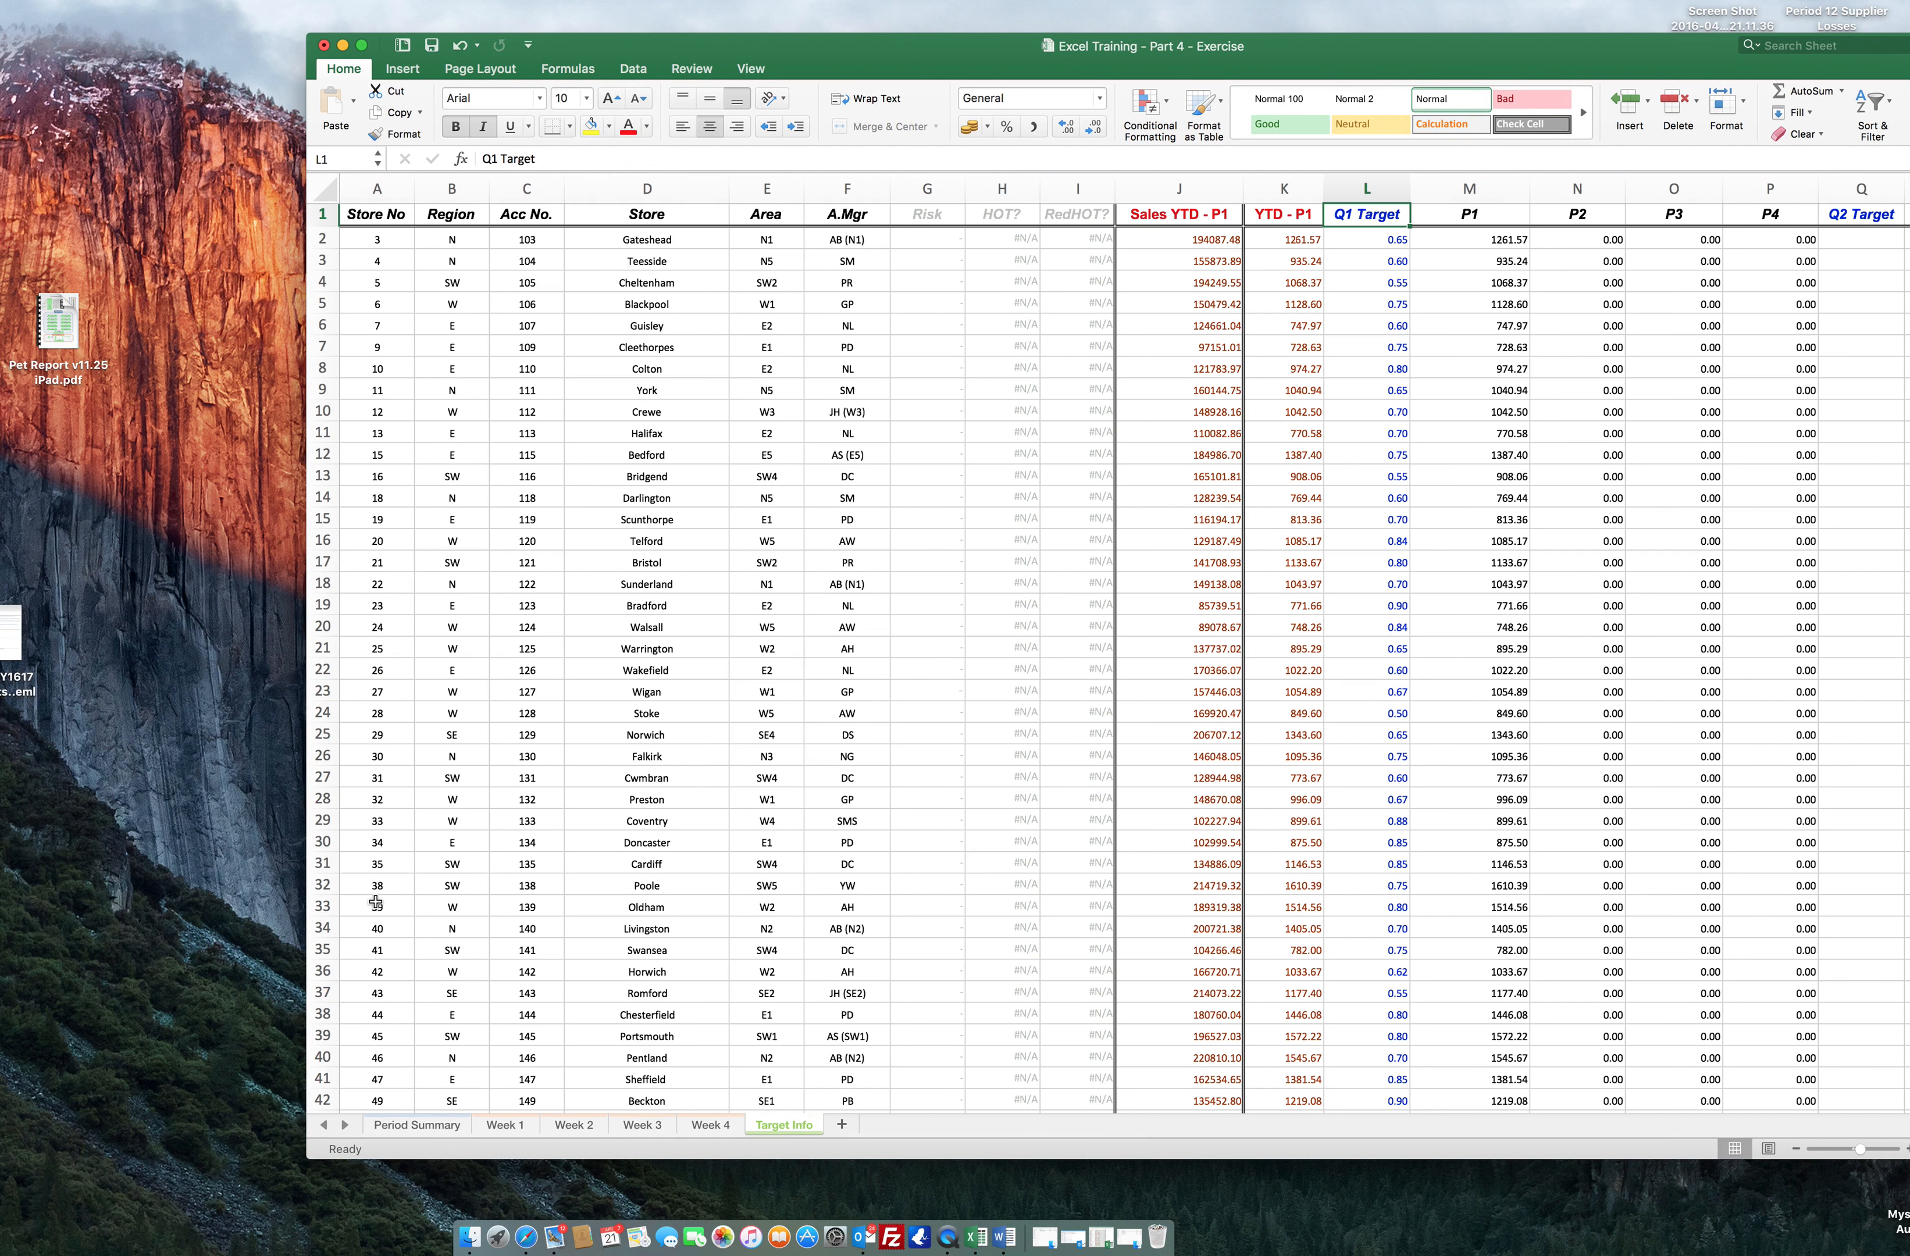
click(317, 1014)
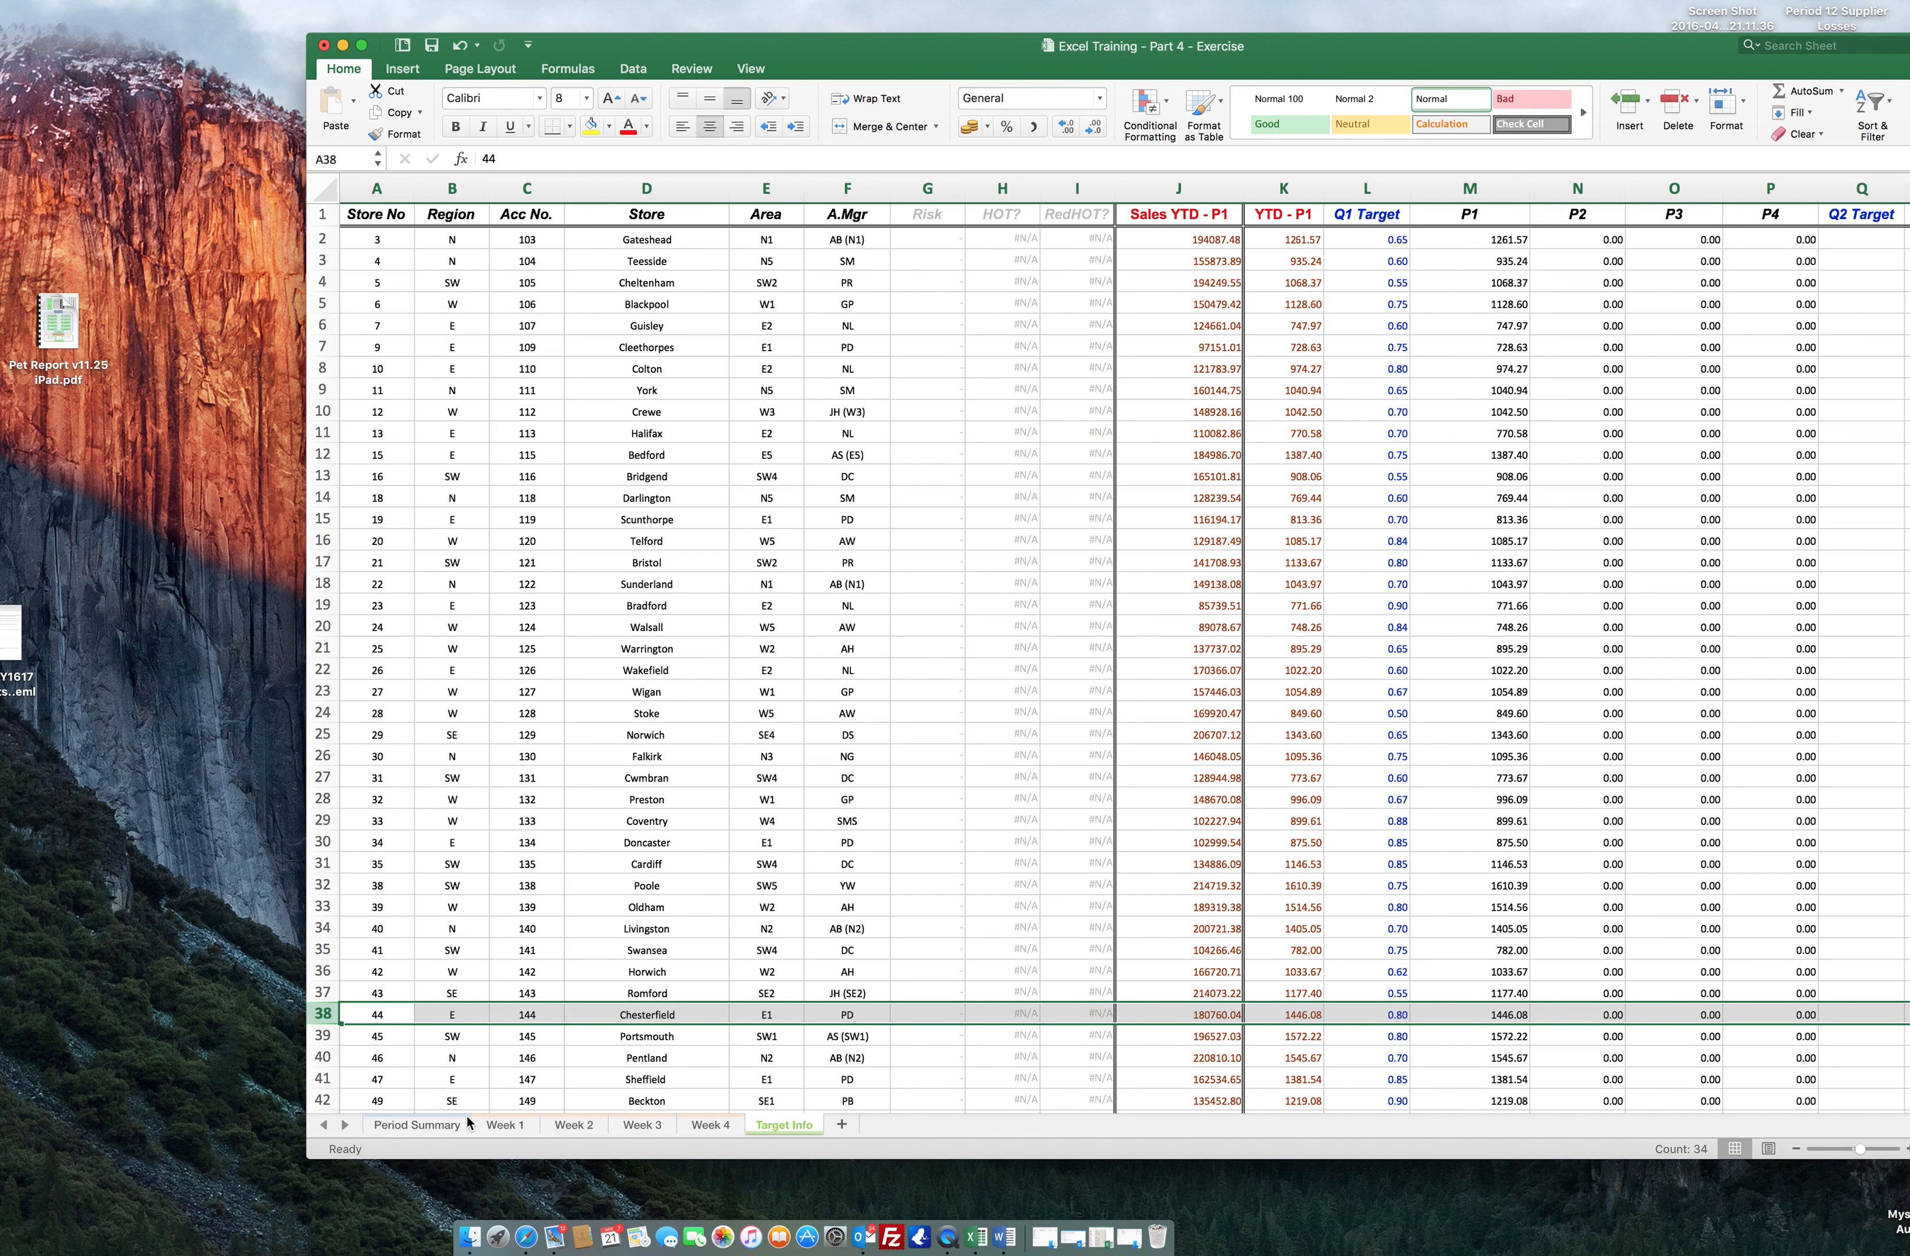
click(433, 1126)
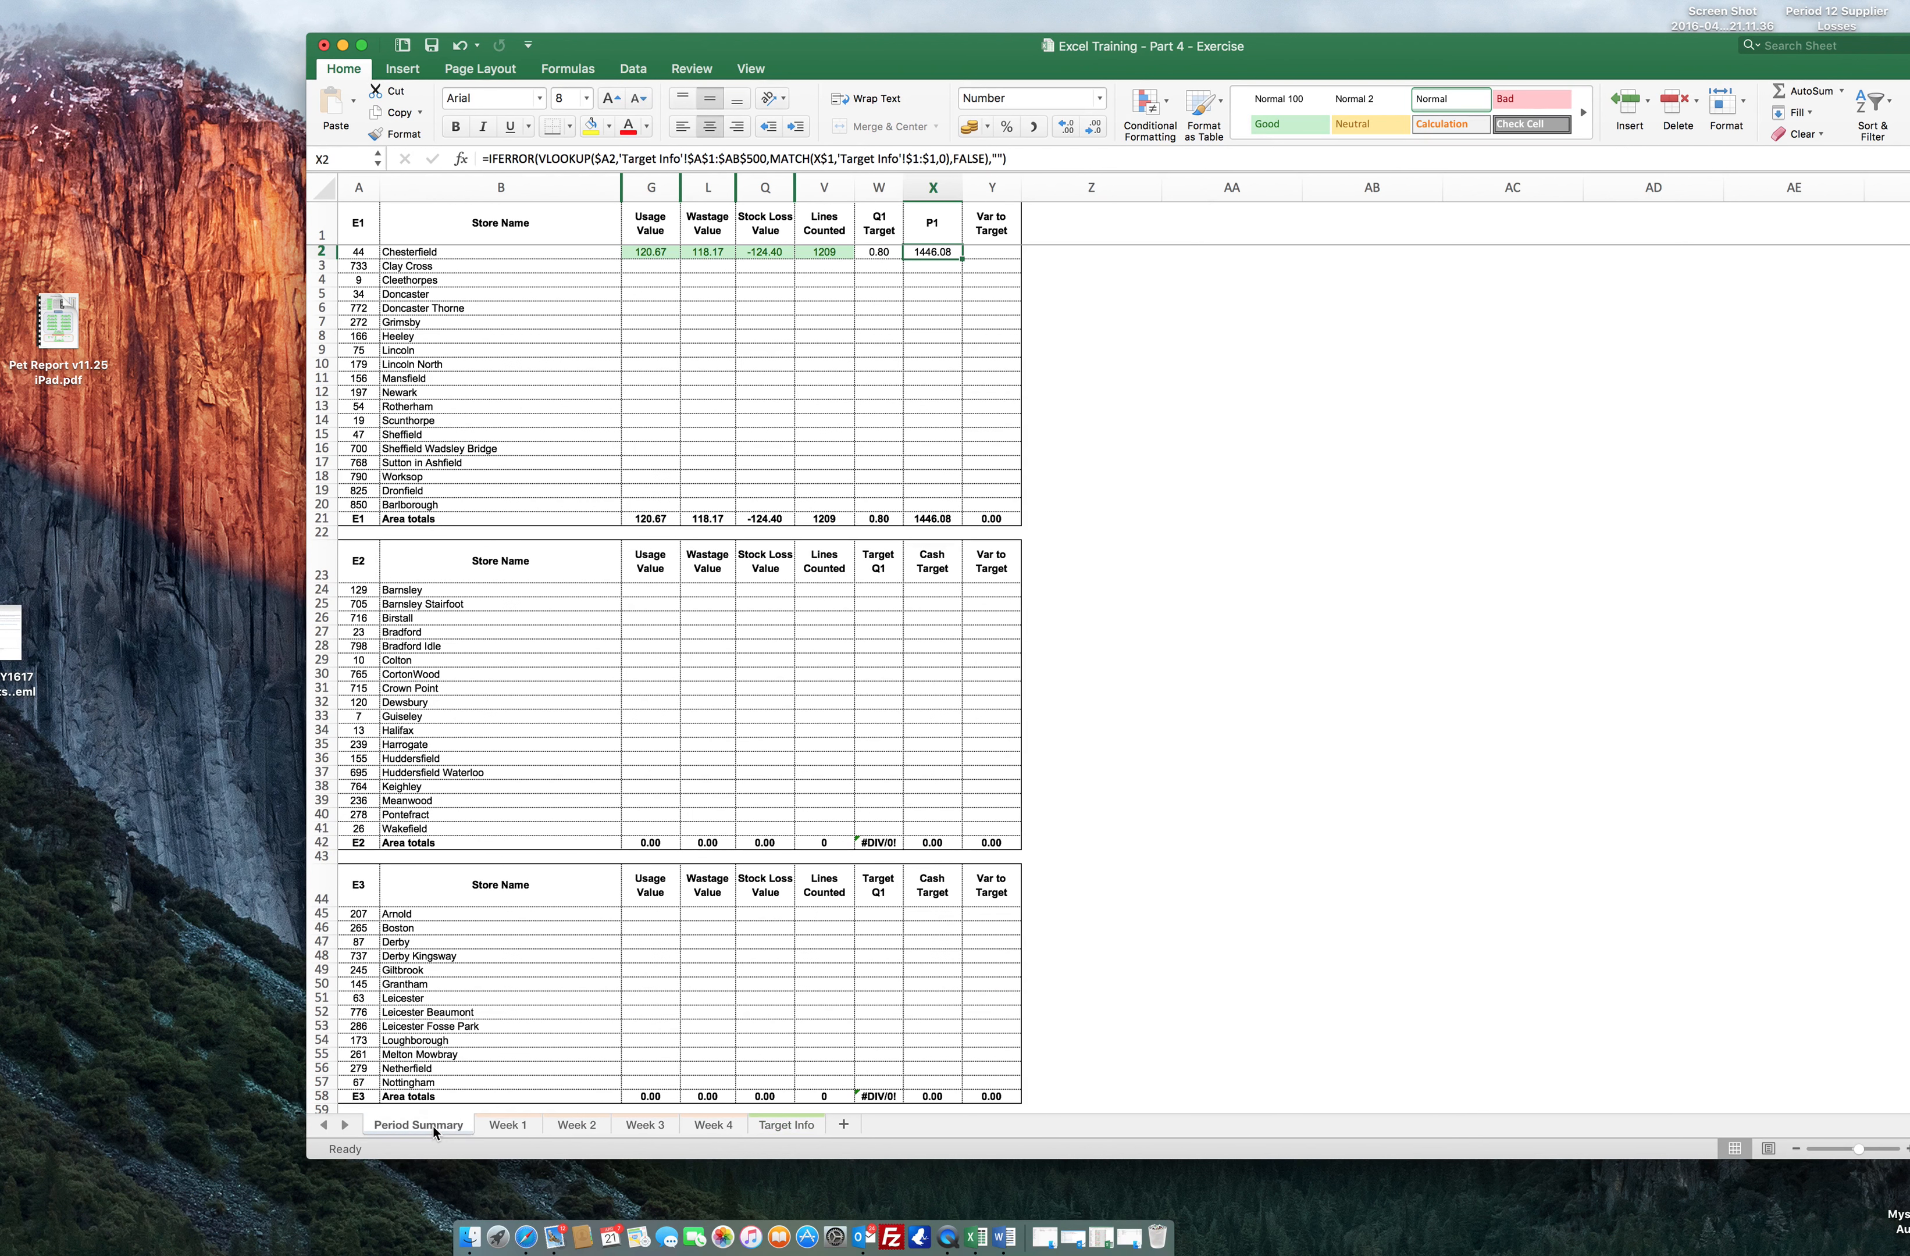
Enter the formula =Q2+X2 in Y2 to calculate Chesterfield's variance to target from stock loss value and P1 target.
click(985, 246)
click(984, 254)
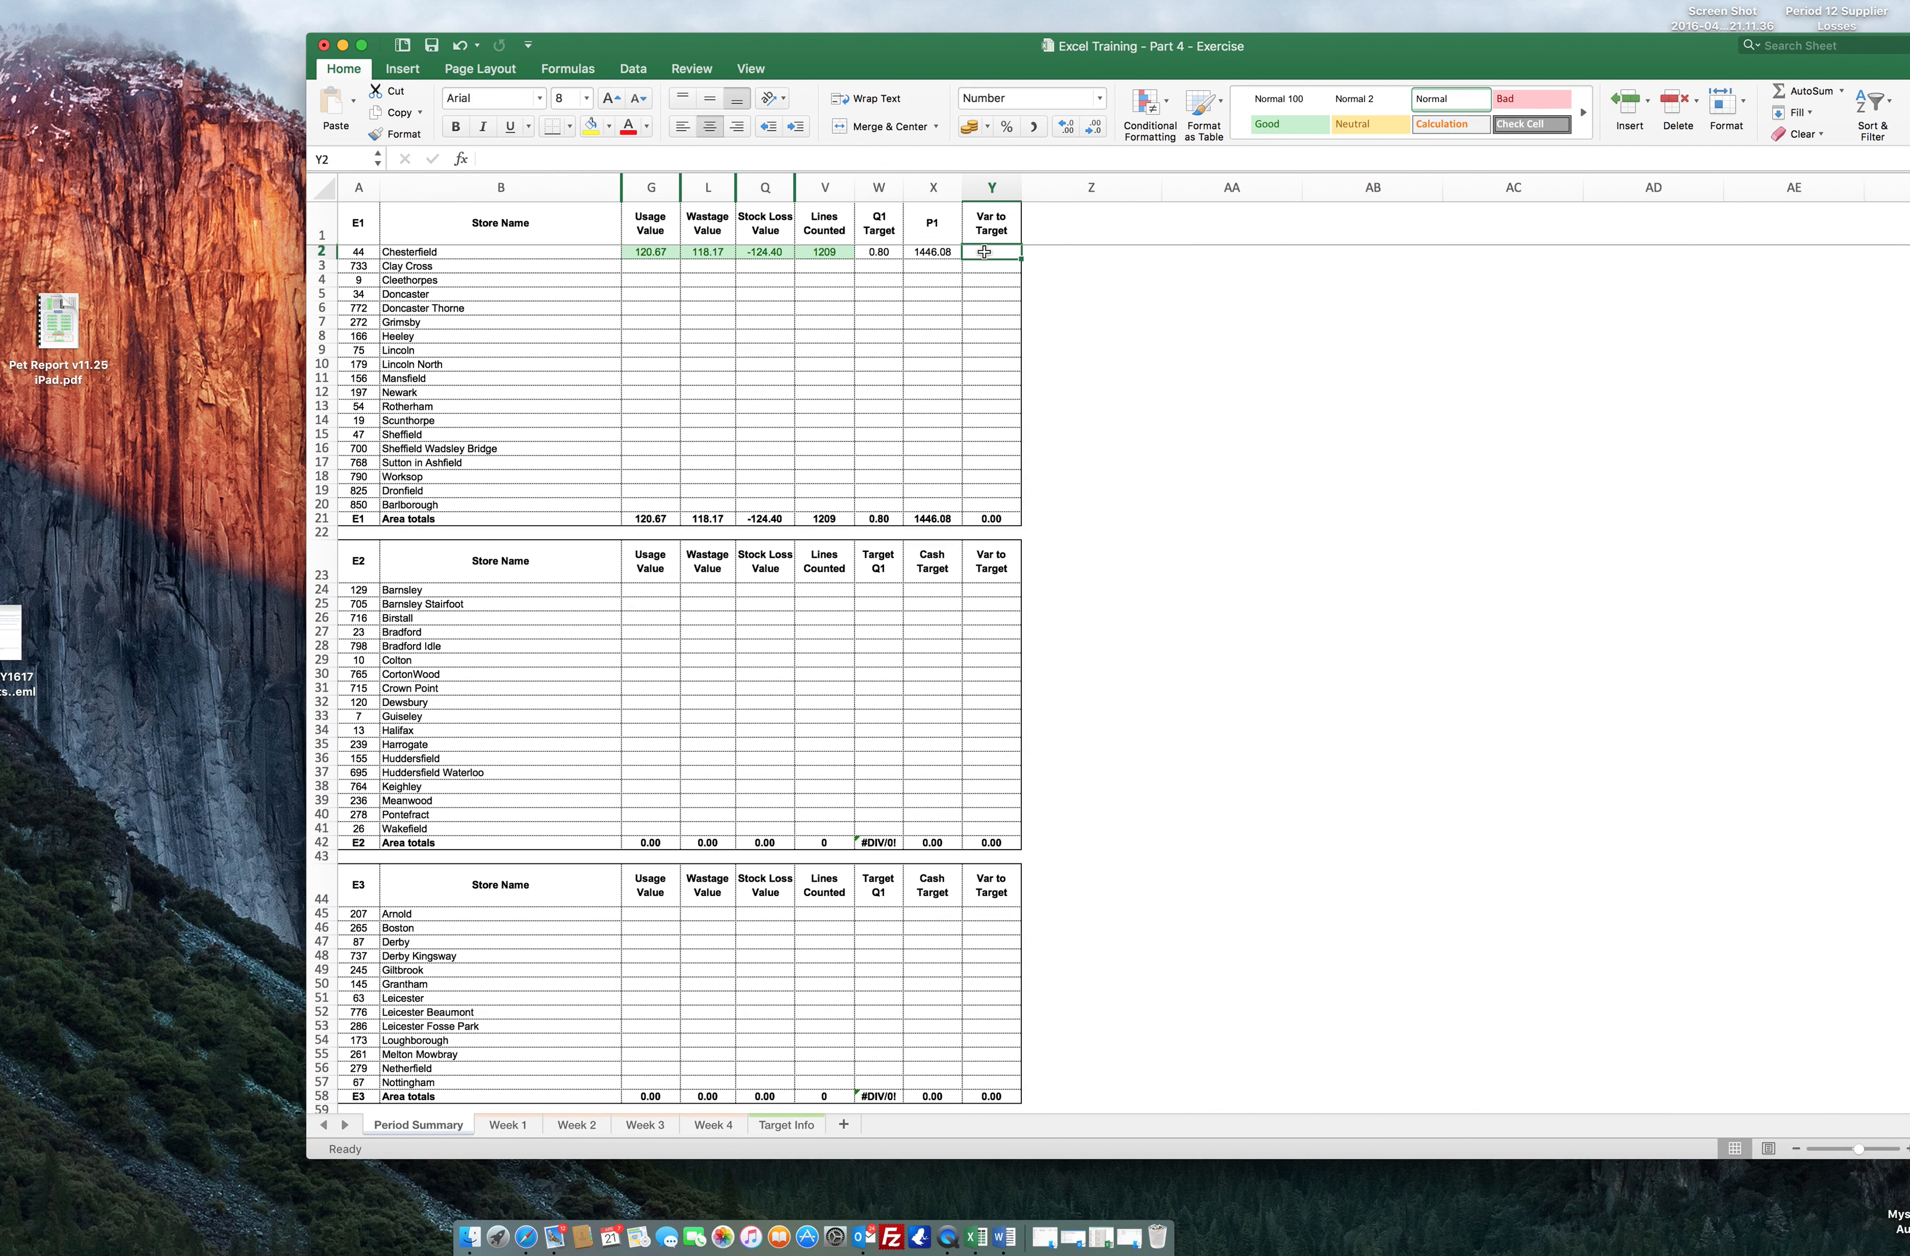
text(=)
click(932, 252)
click(777, 254)
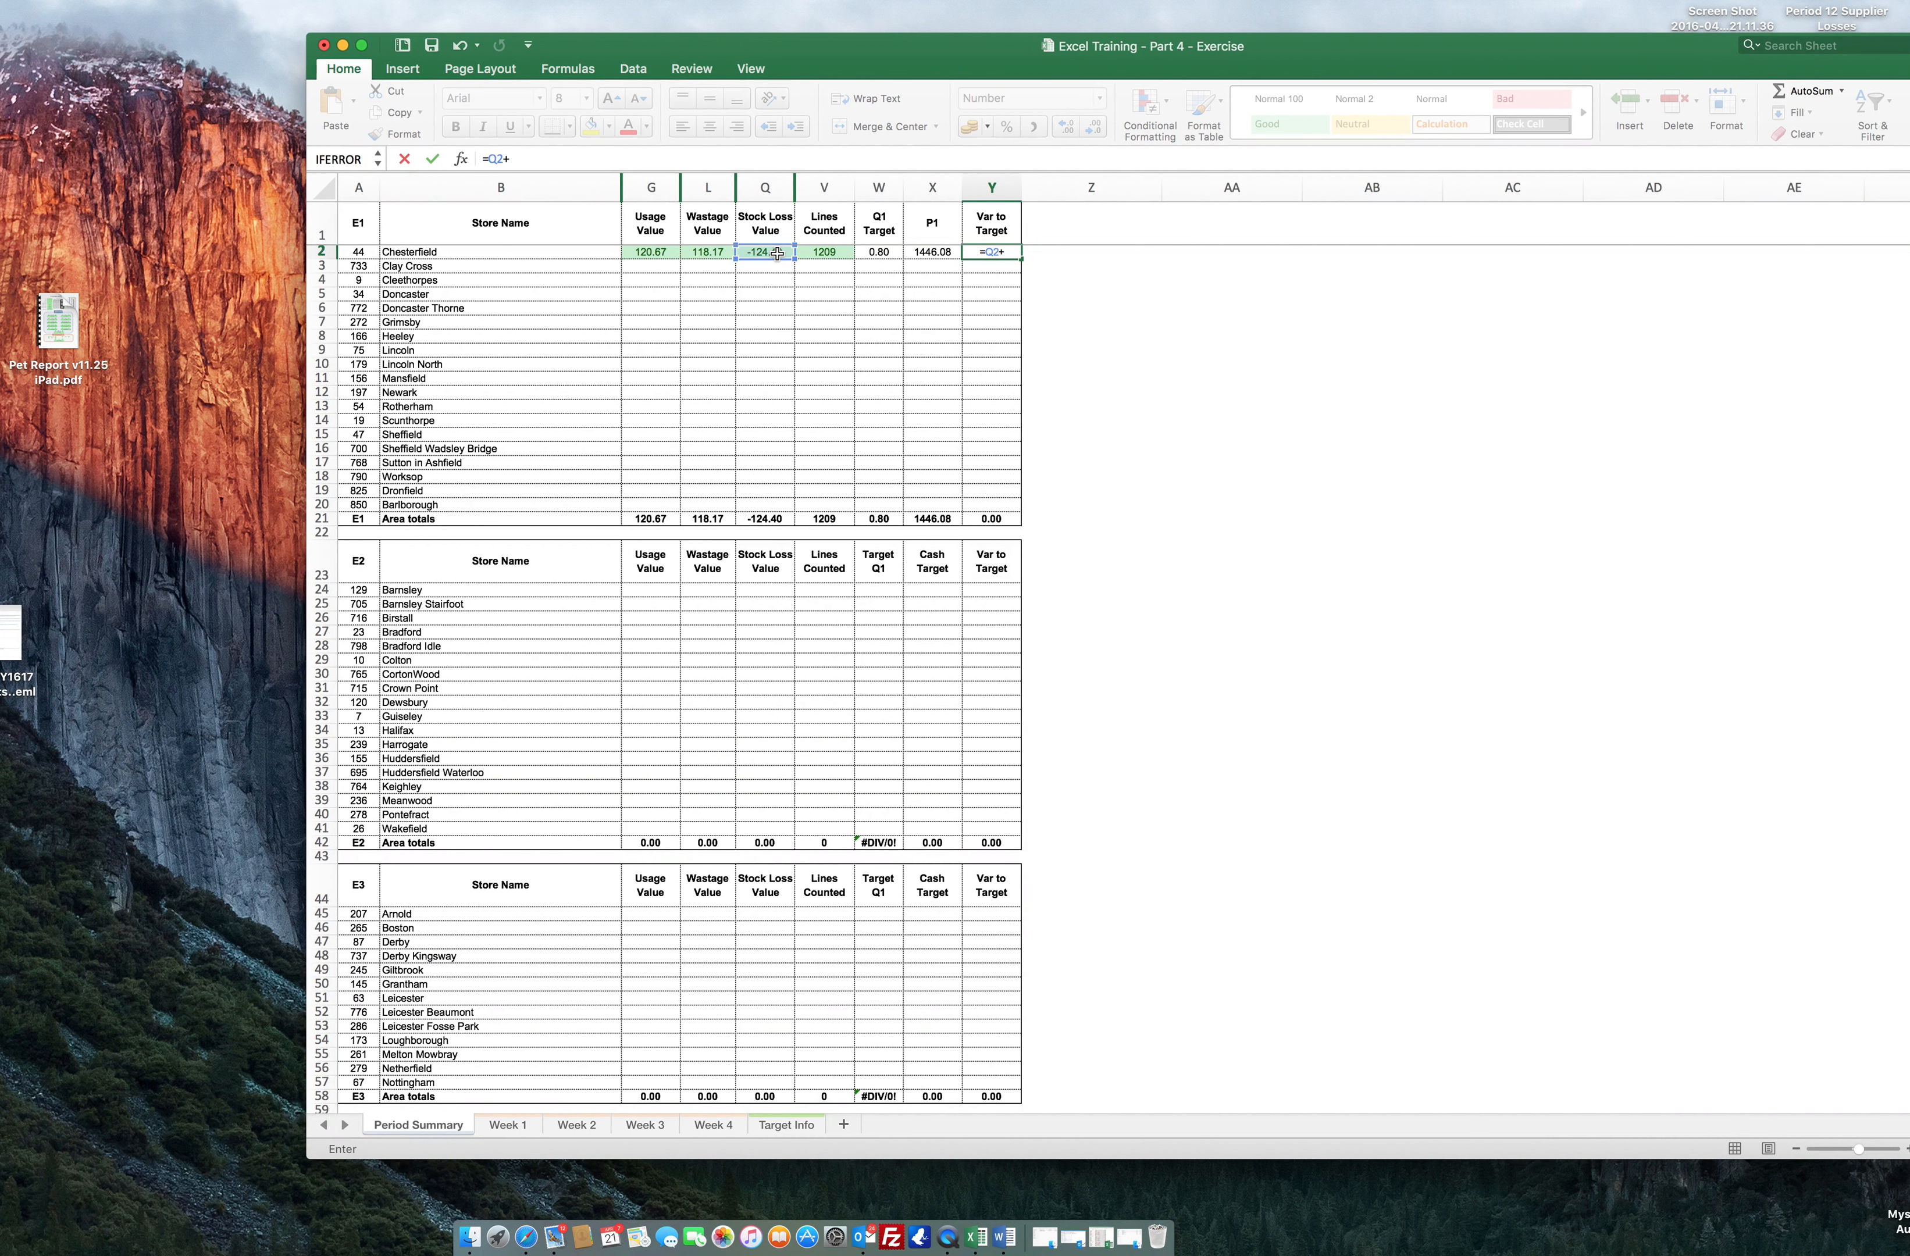
click(924, 254)
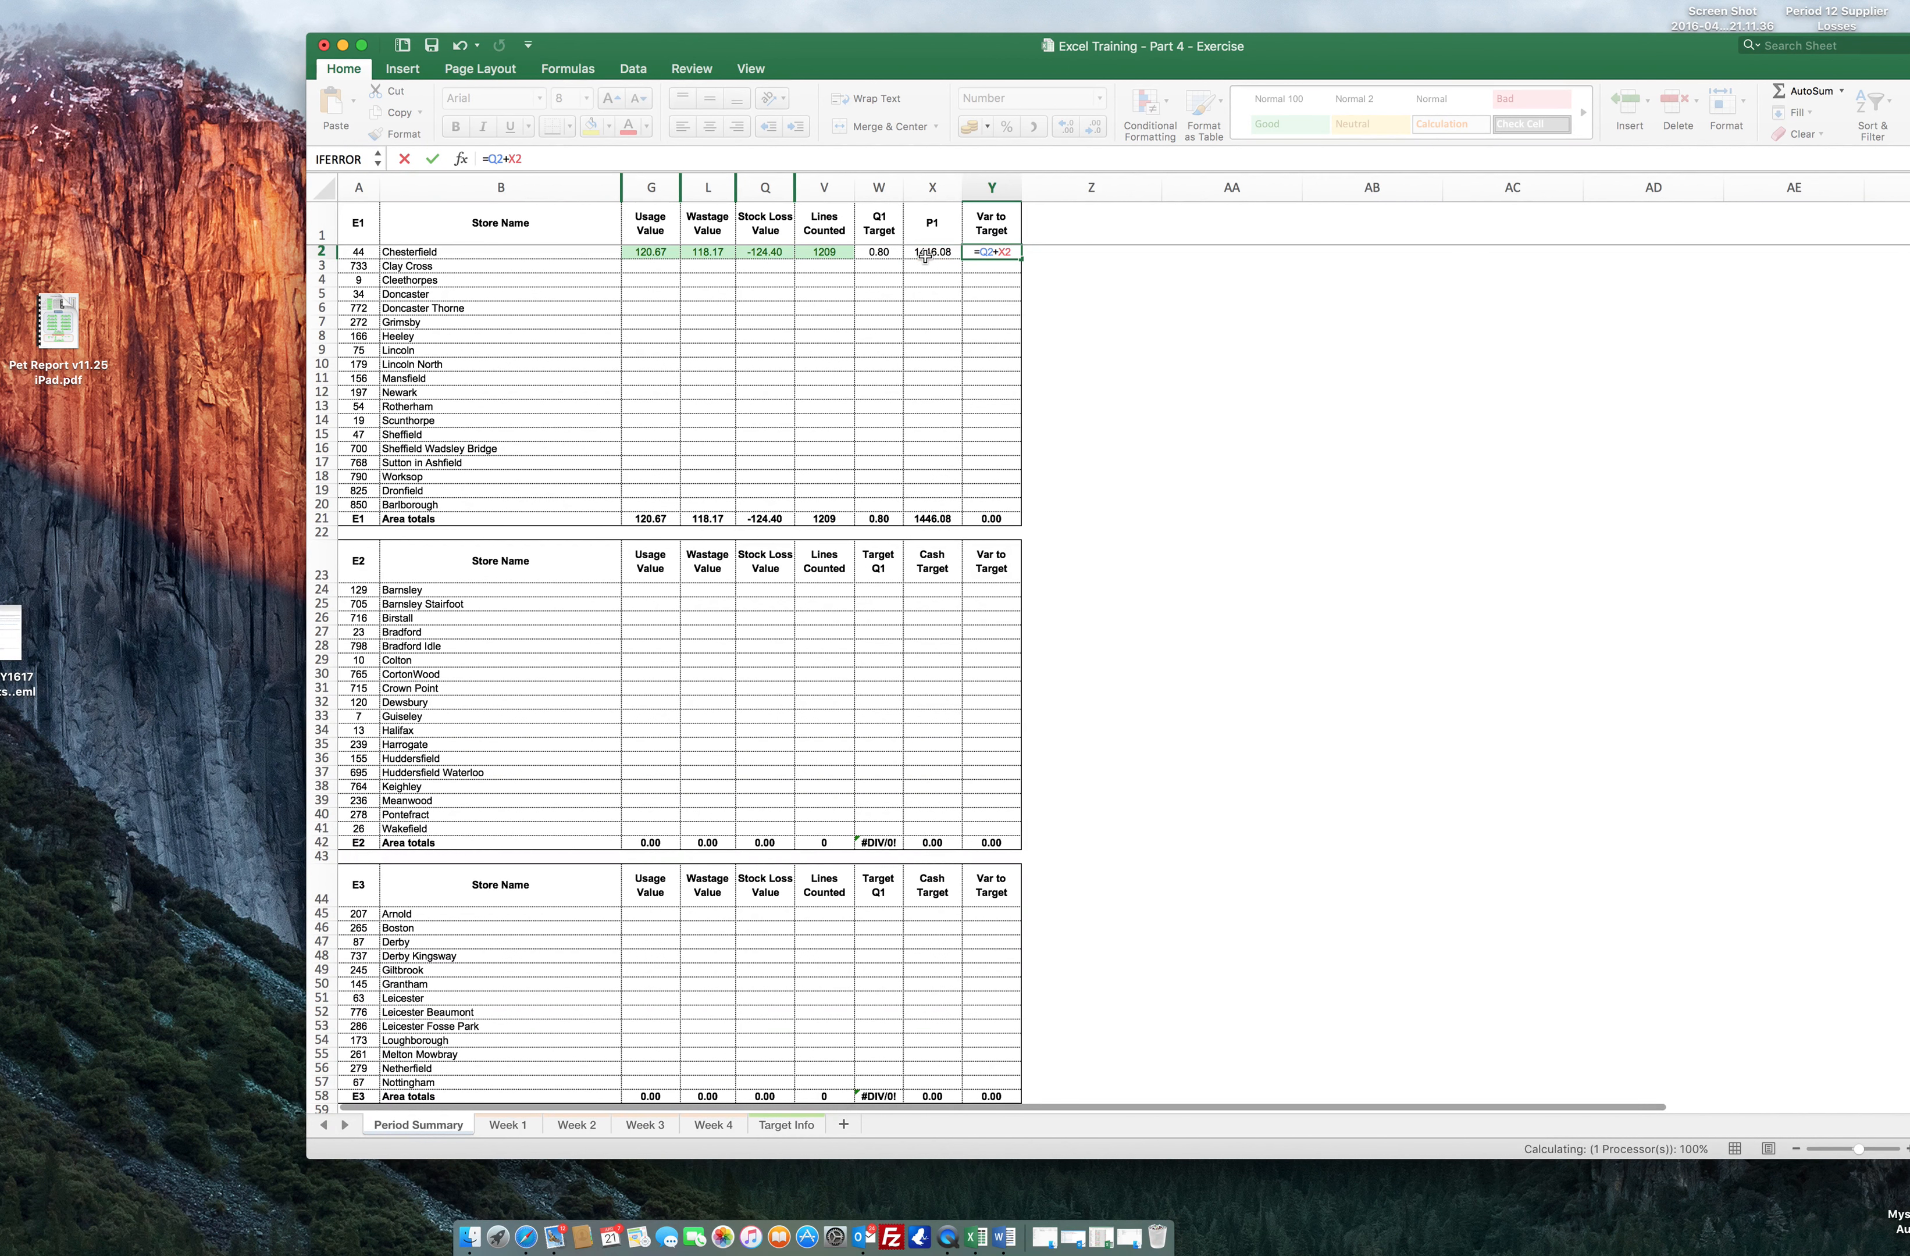
key(Return)
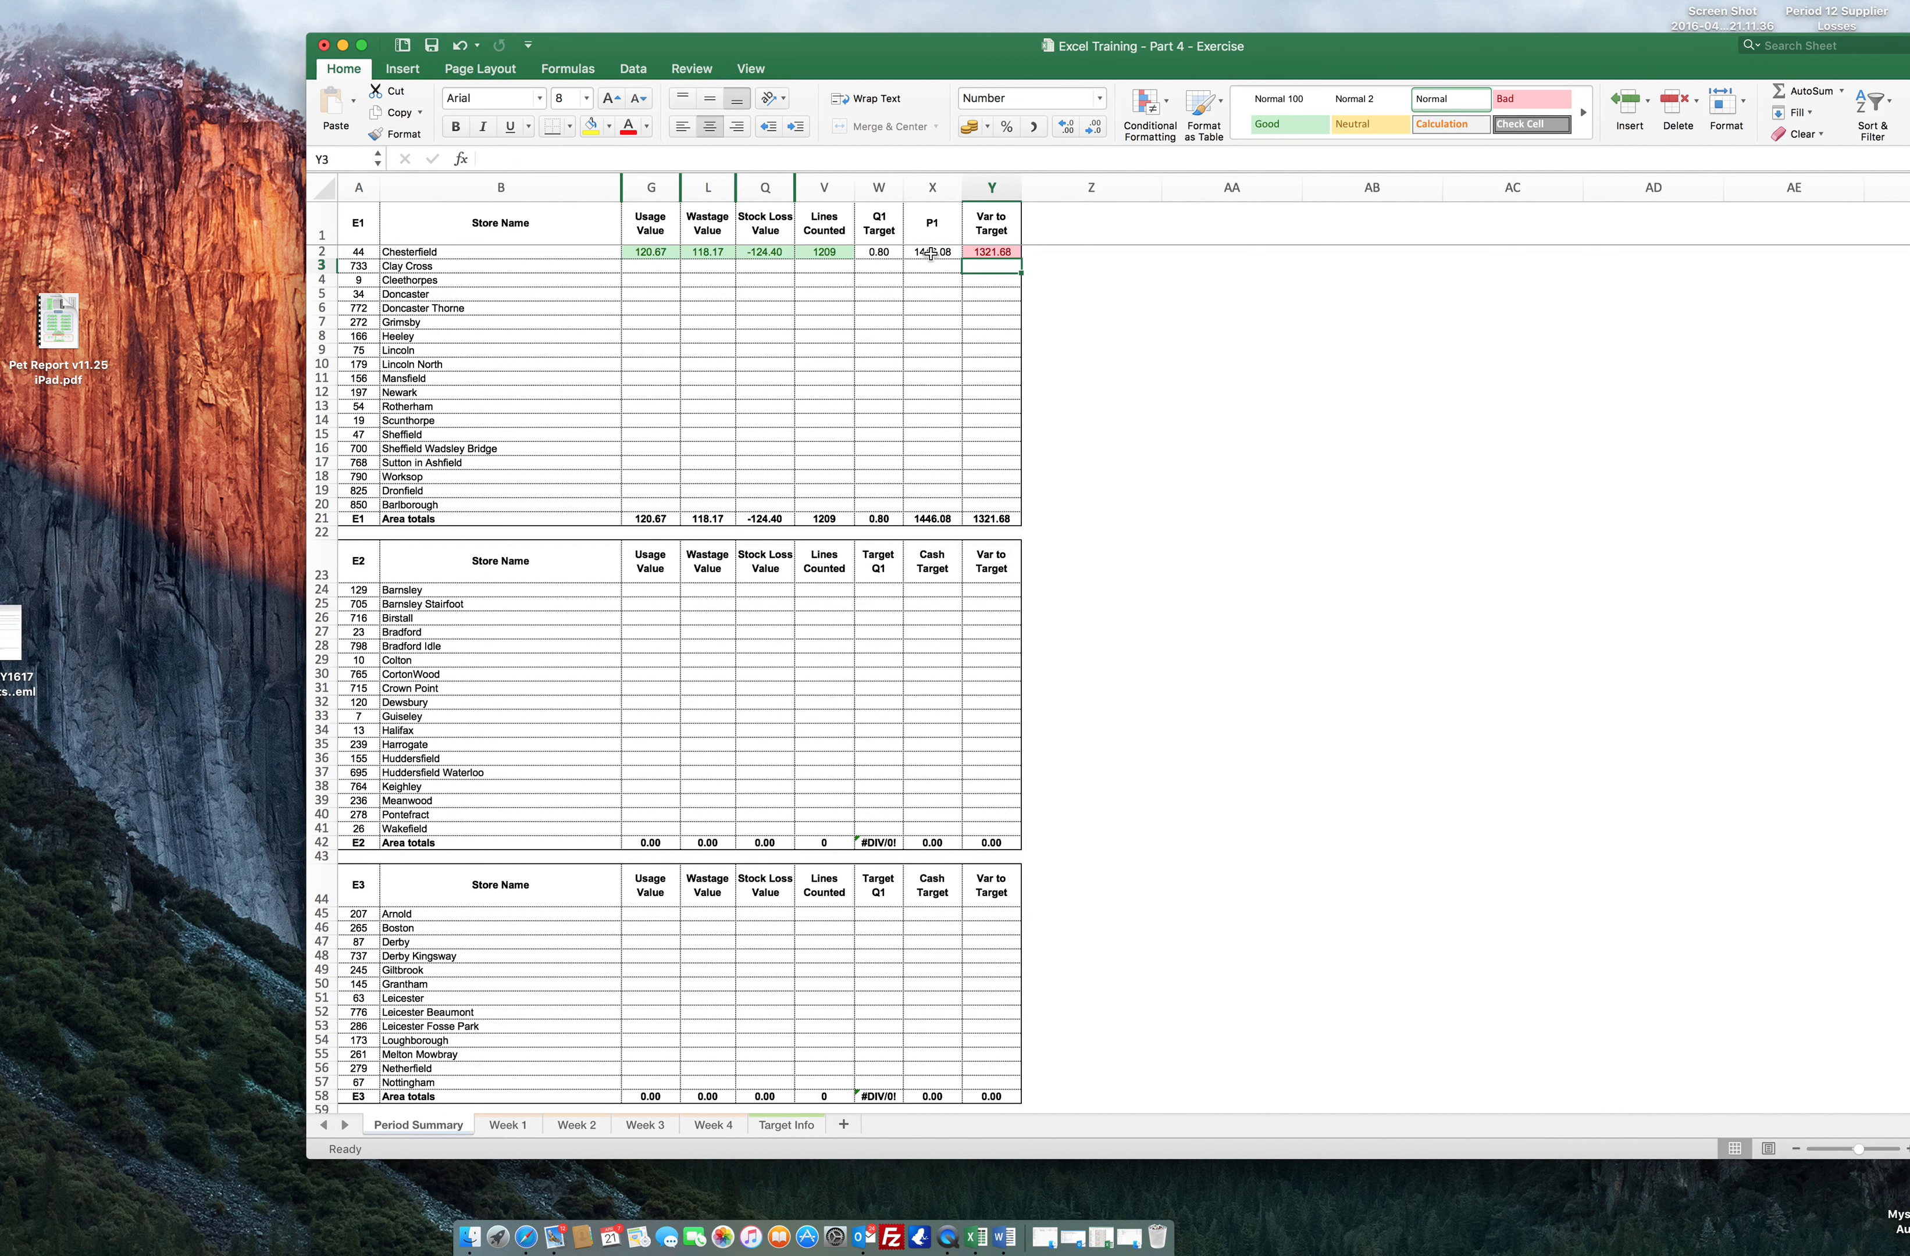
click(979, 249)
click(918, 249)
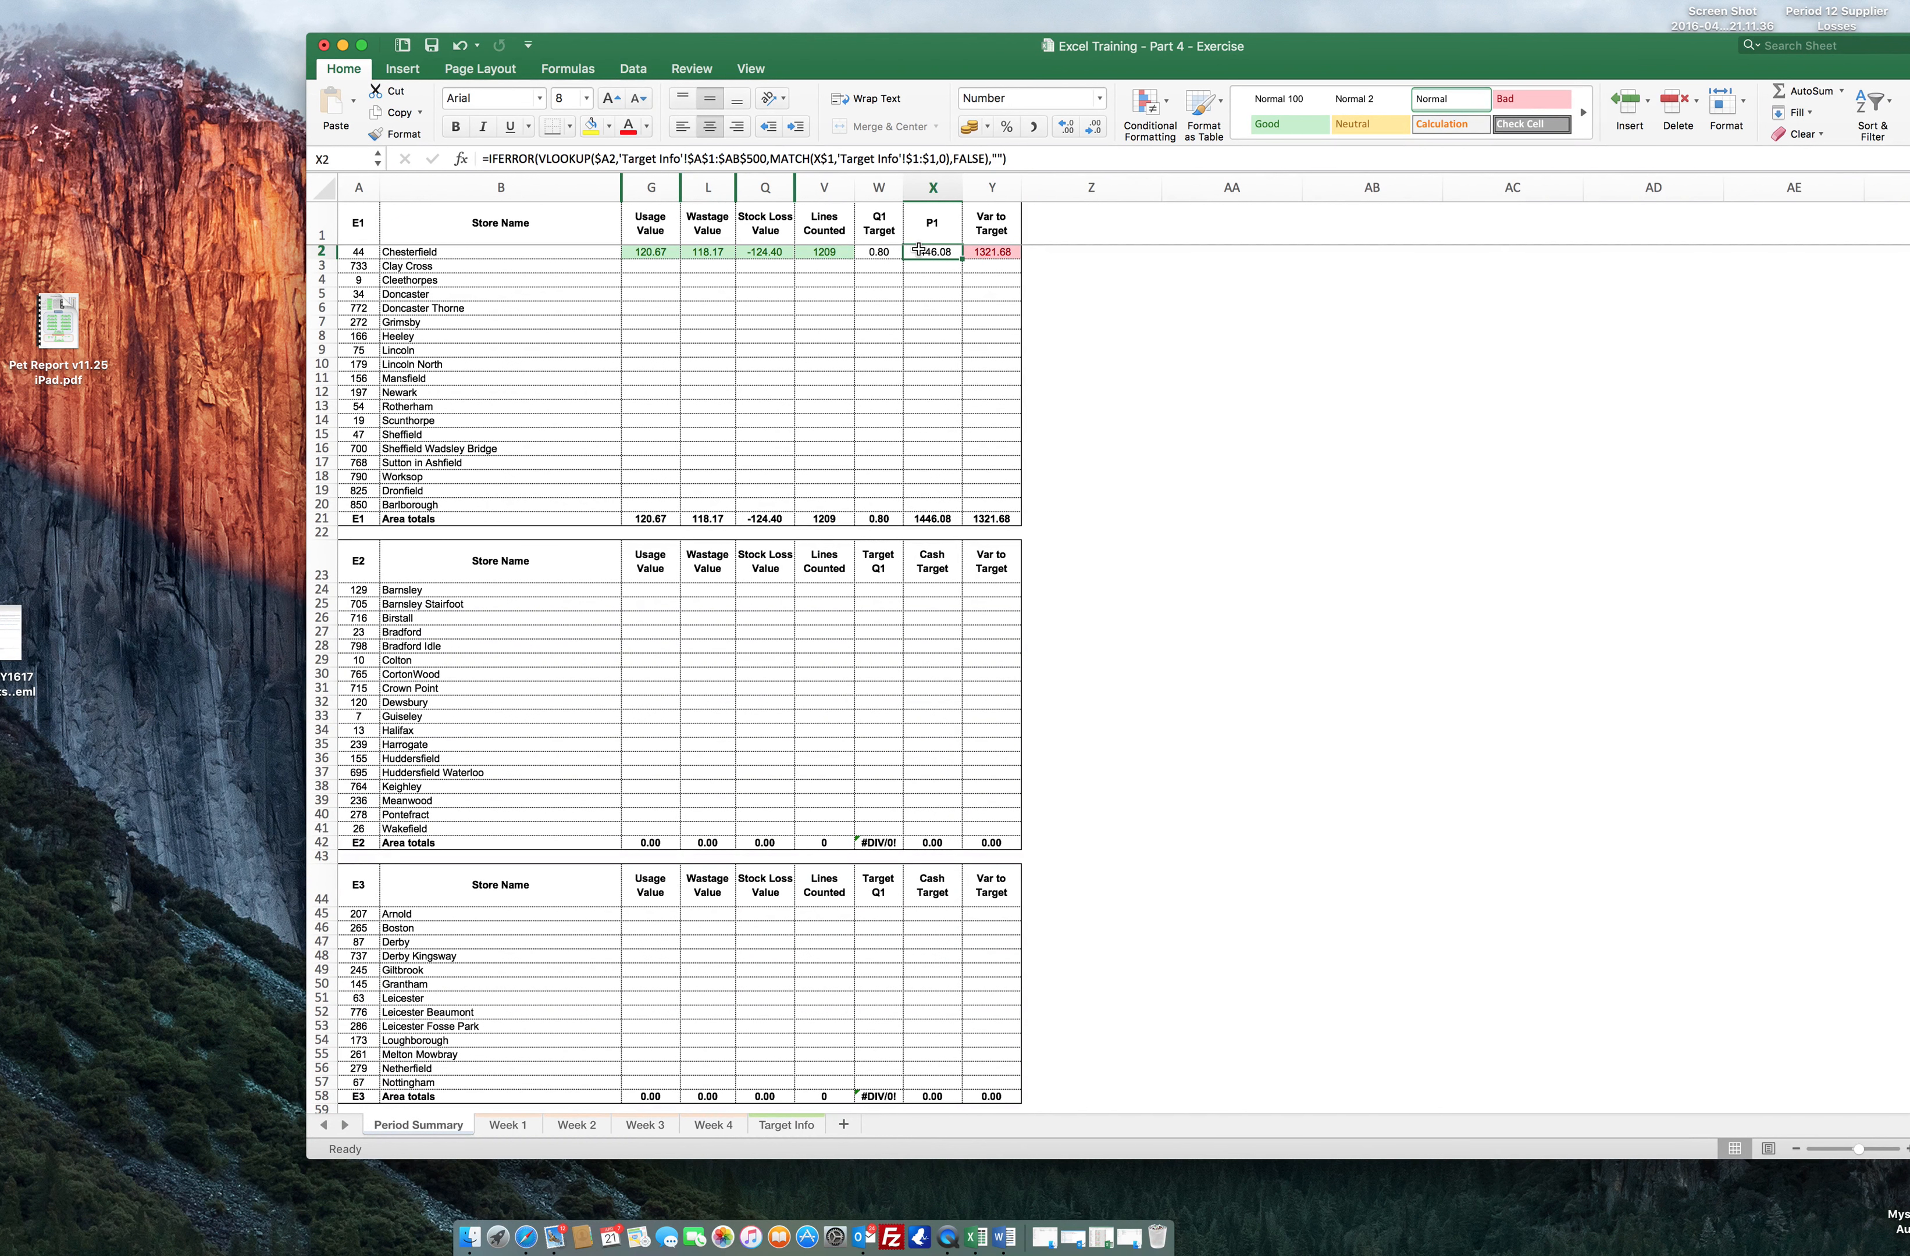
Fill Chesterfield's formulas in G2:Y2 down through row 20 for all E1 stores.
click(871, 253)
drag(982, 255, 638, 254)
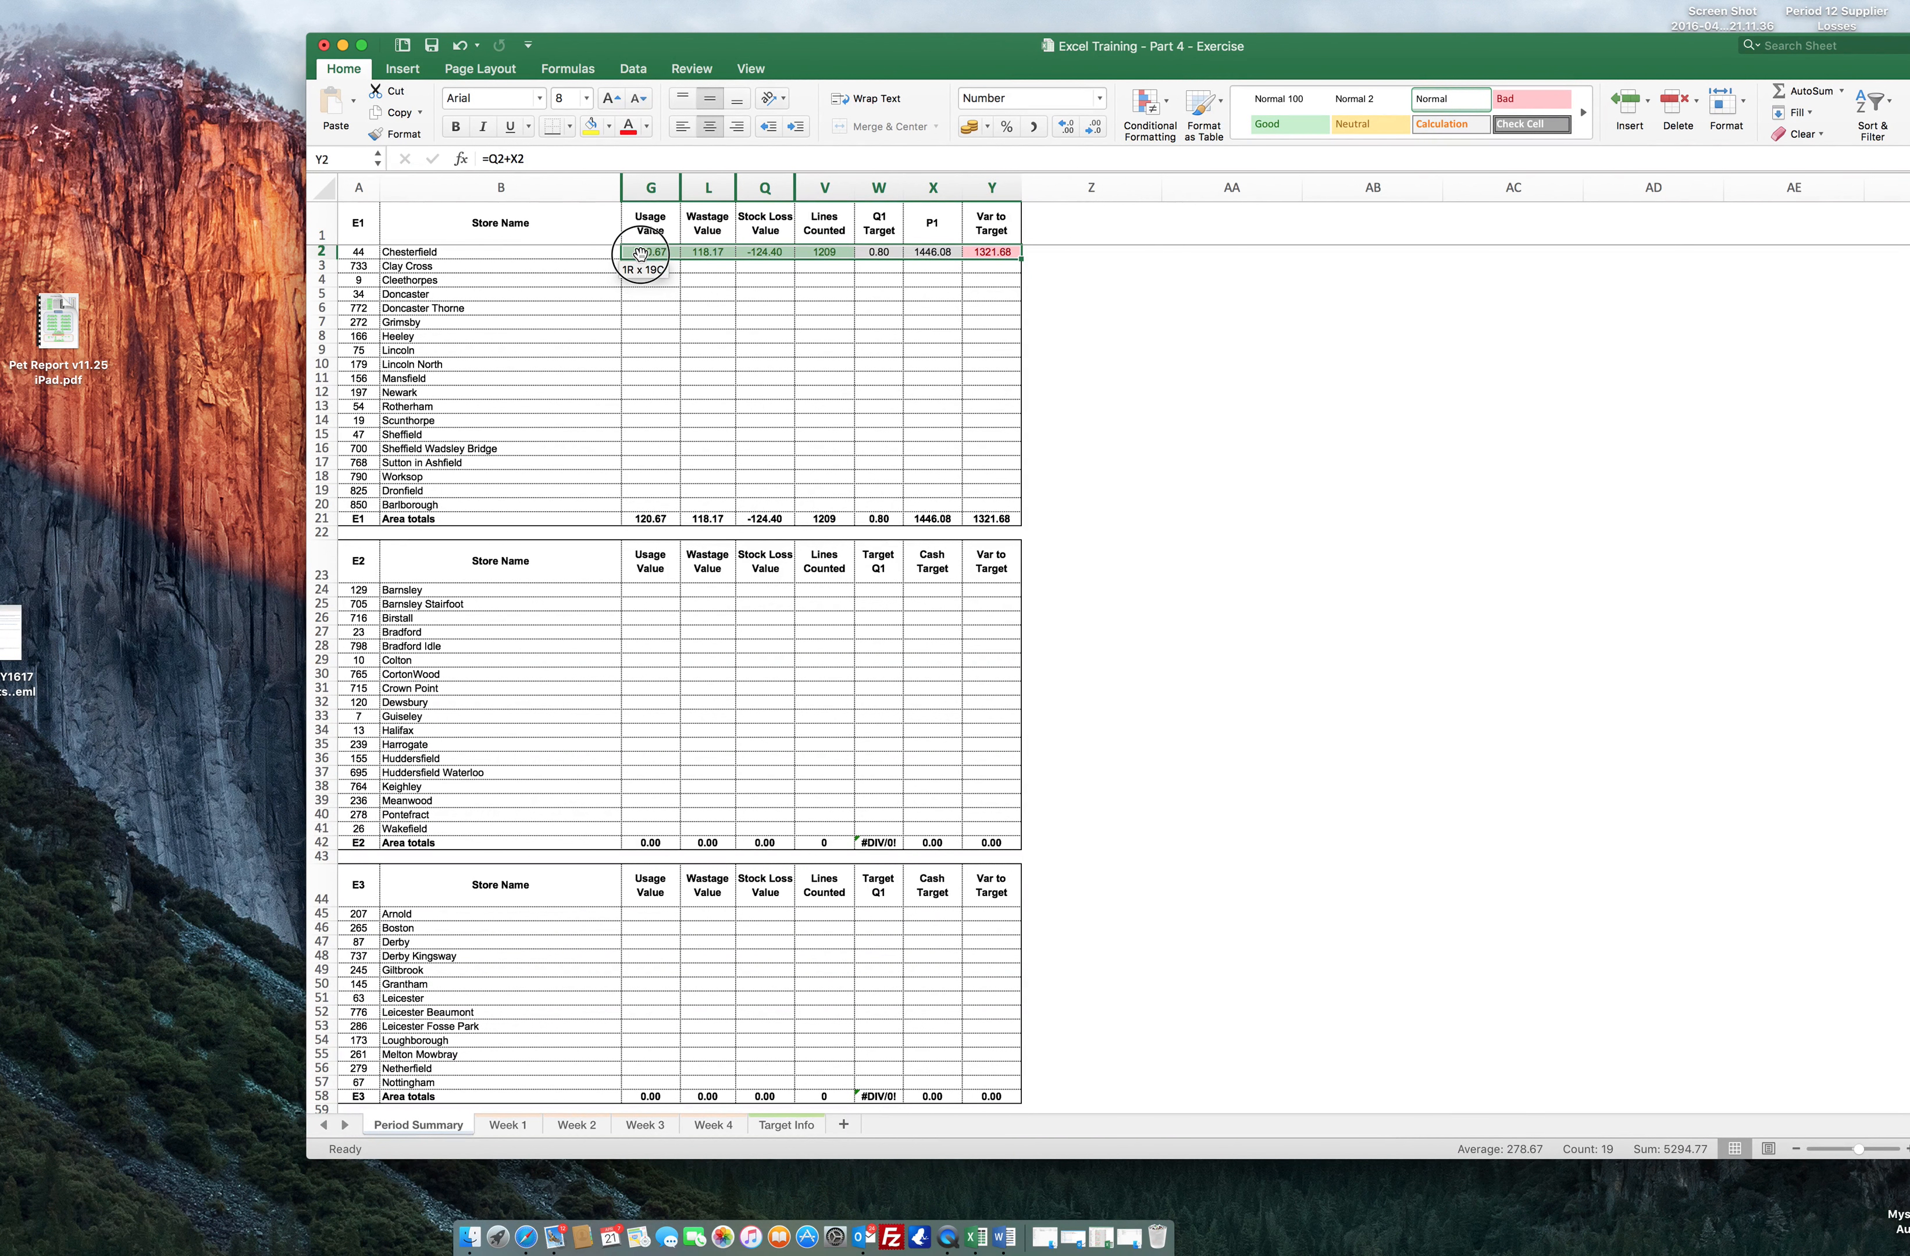
click(1022, 257)
drag(1022, 257, 994, 510)
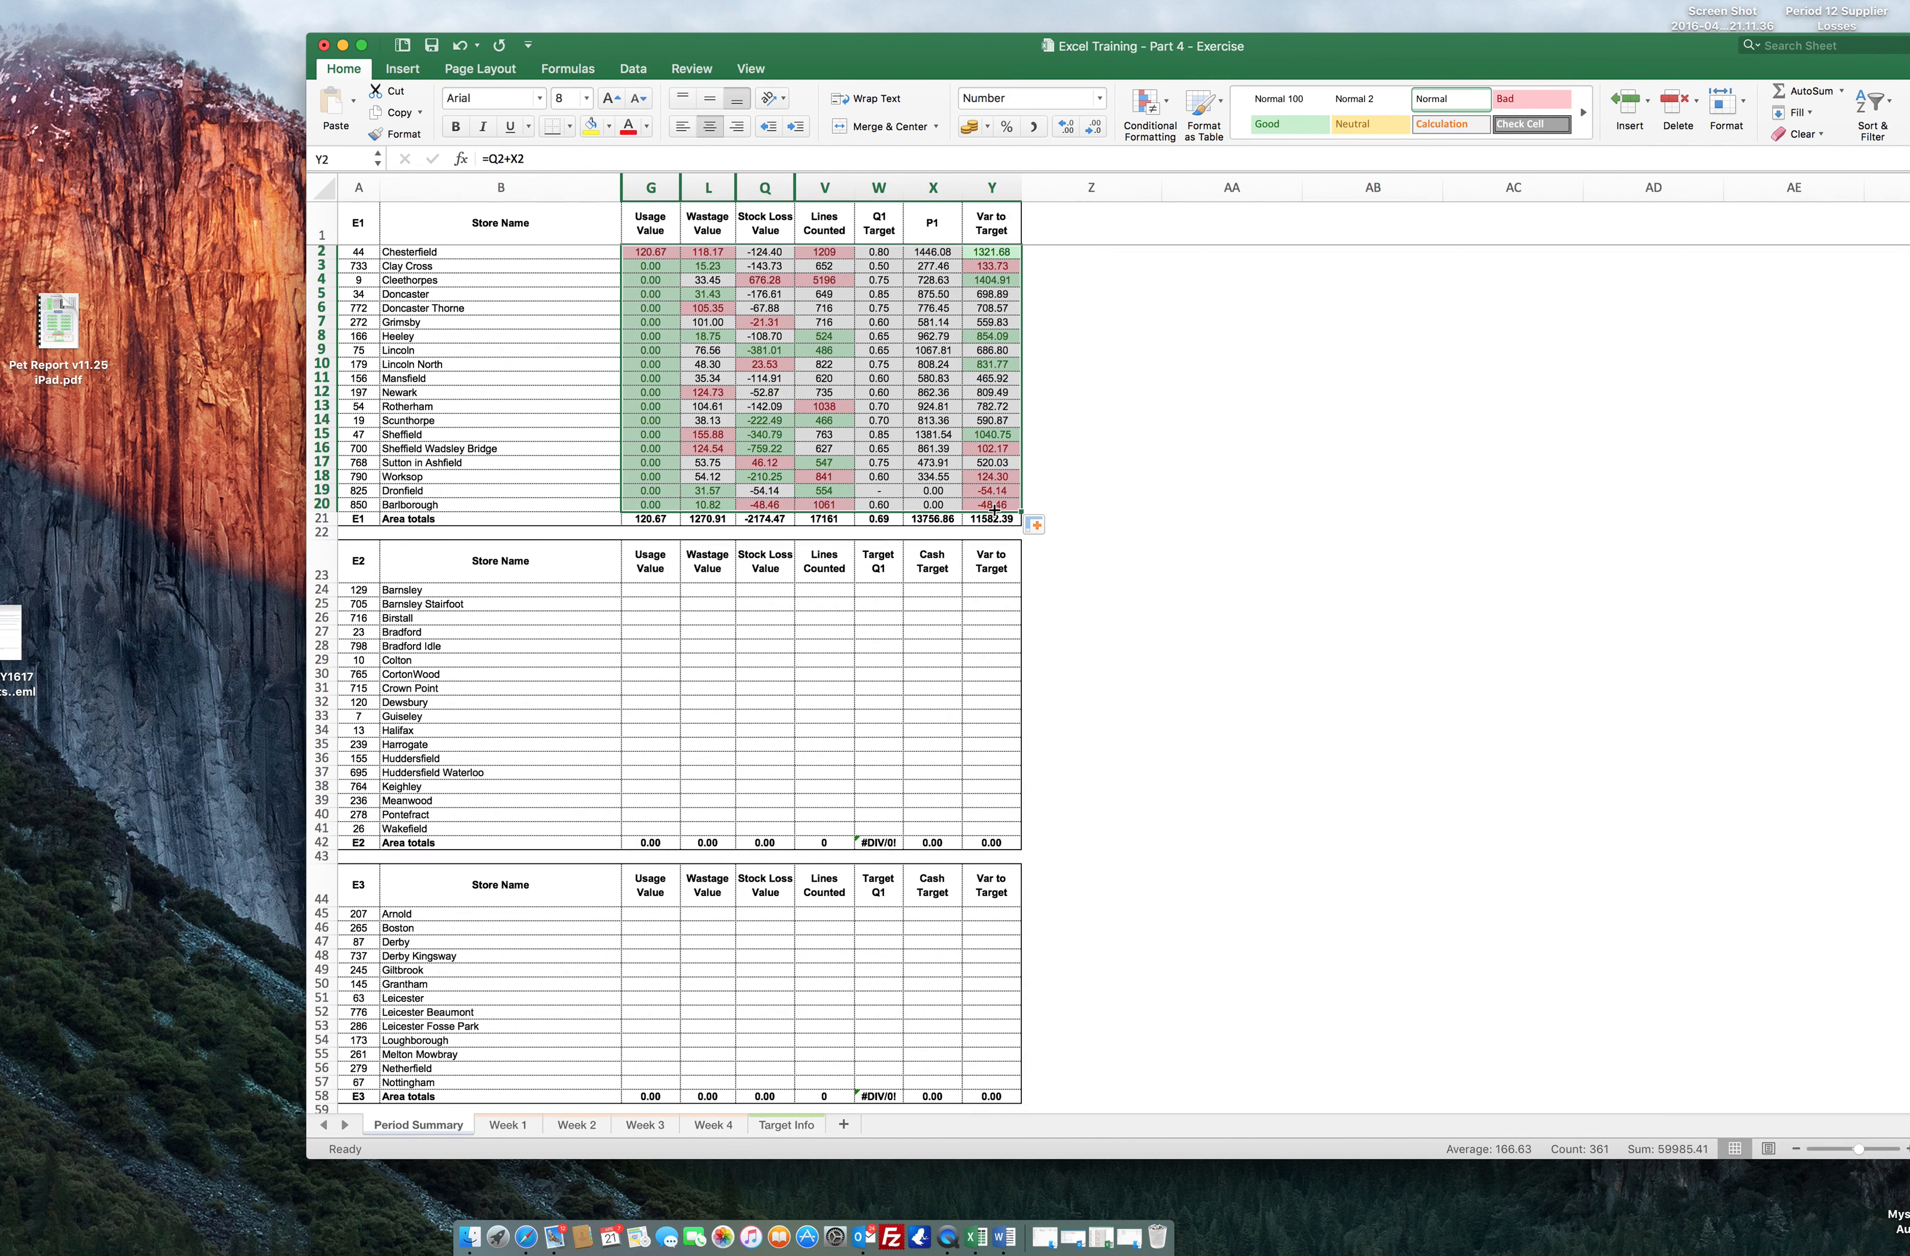
Unhide columns C to F between Store Name and the total Usage Value column.
click(644, 269)
click(646, 253)
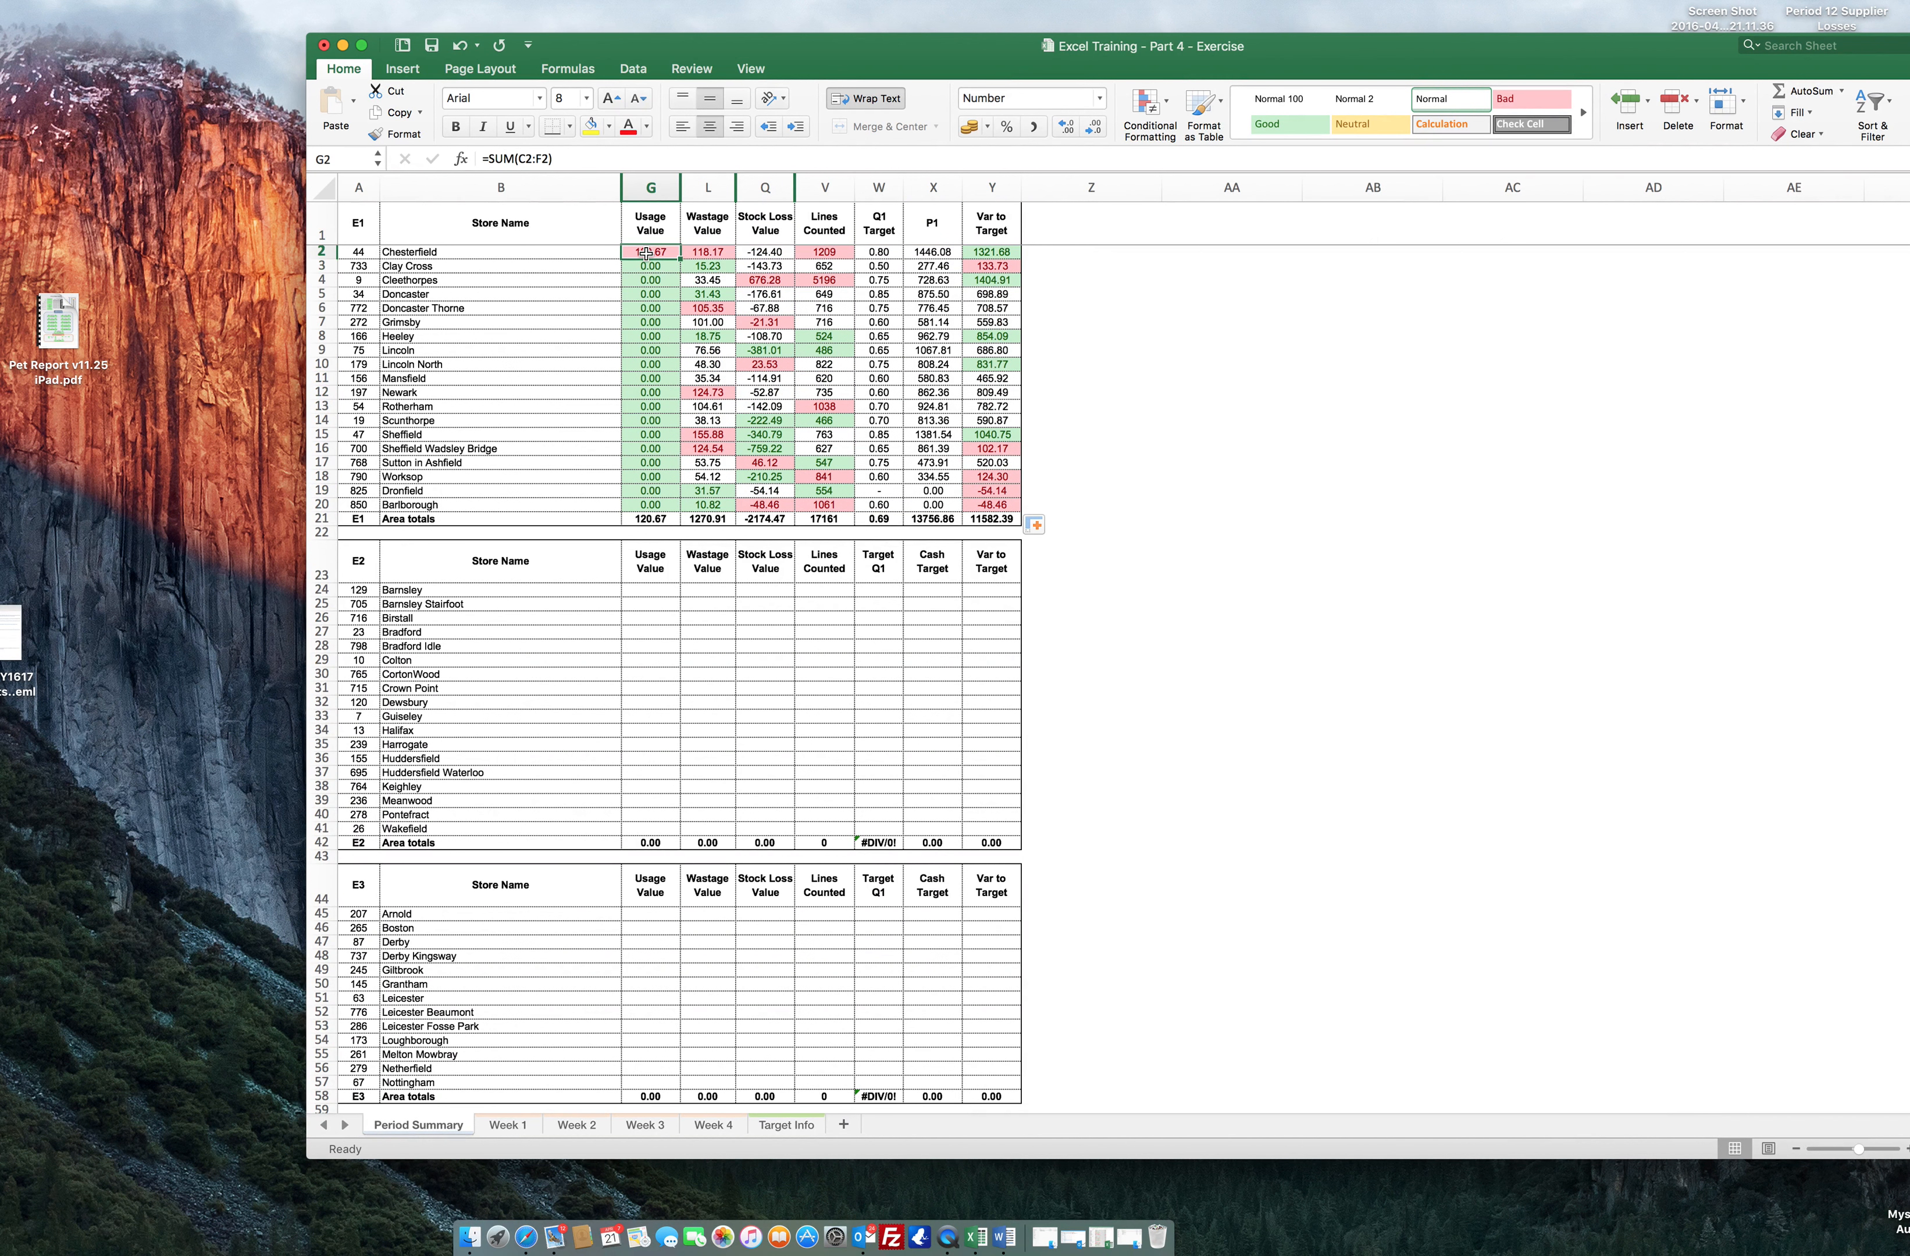
scroll(646, 254, down, 1)
scroll(646, 254, up, 1)
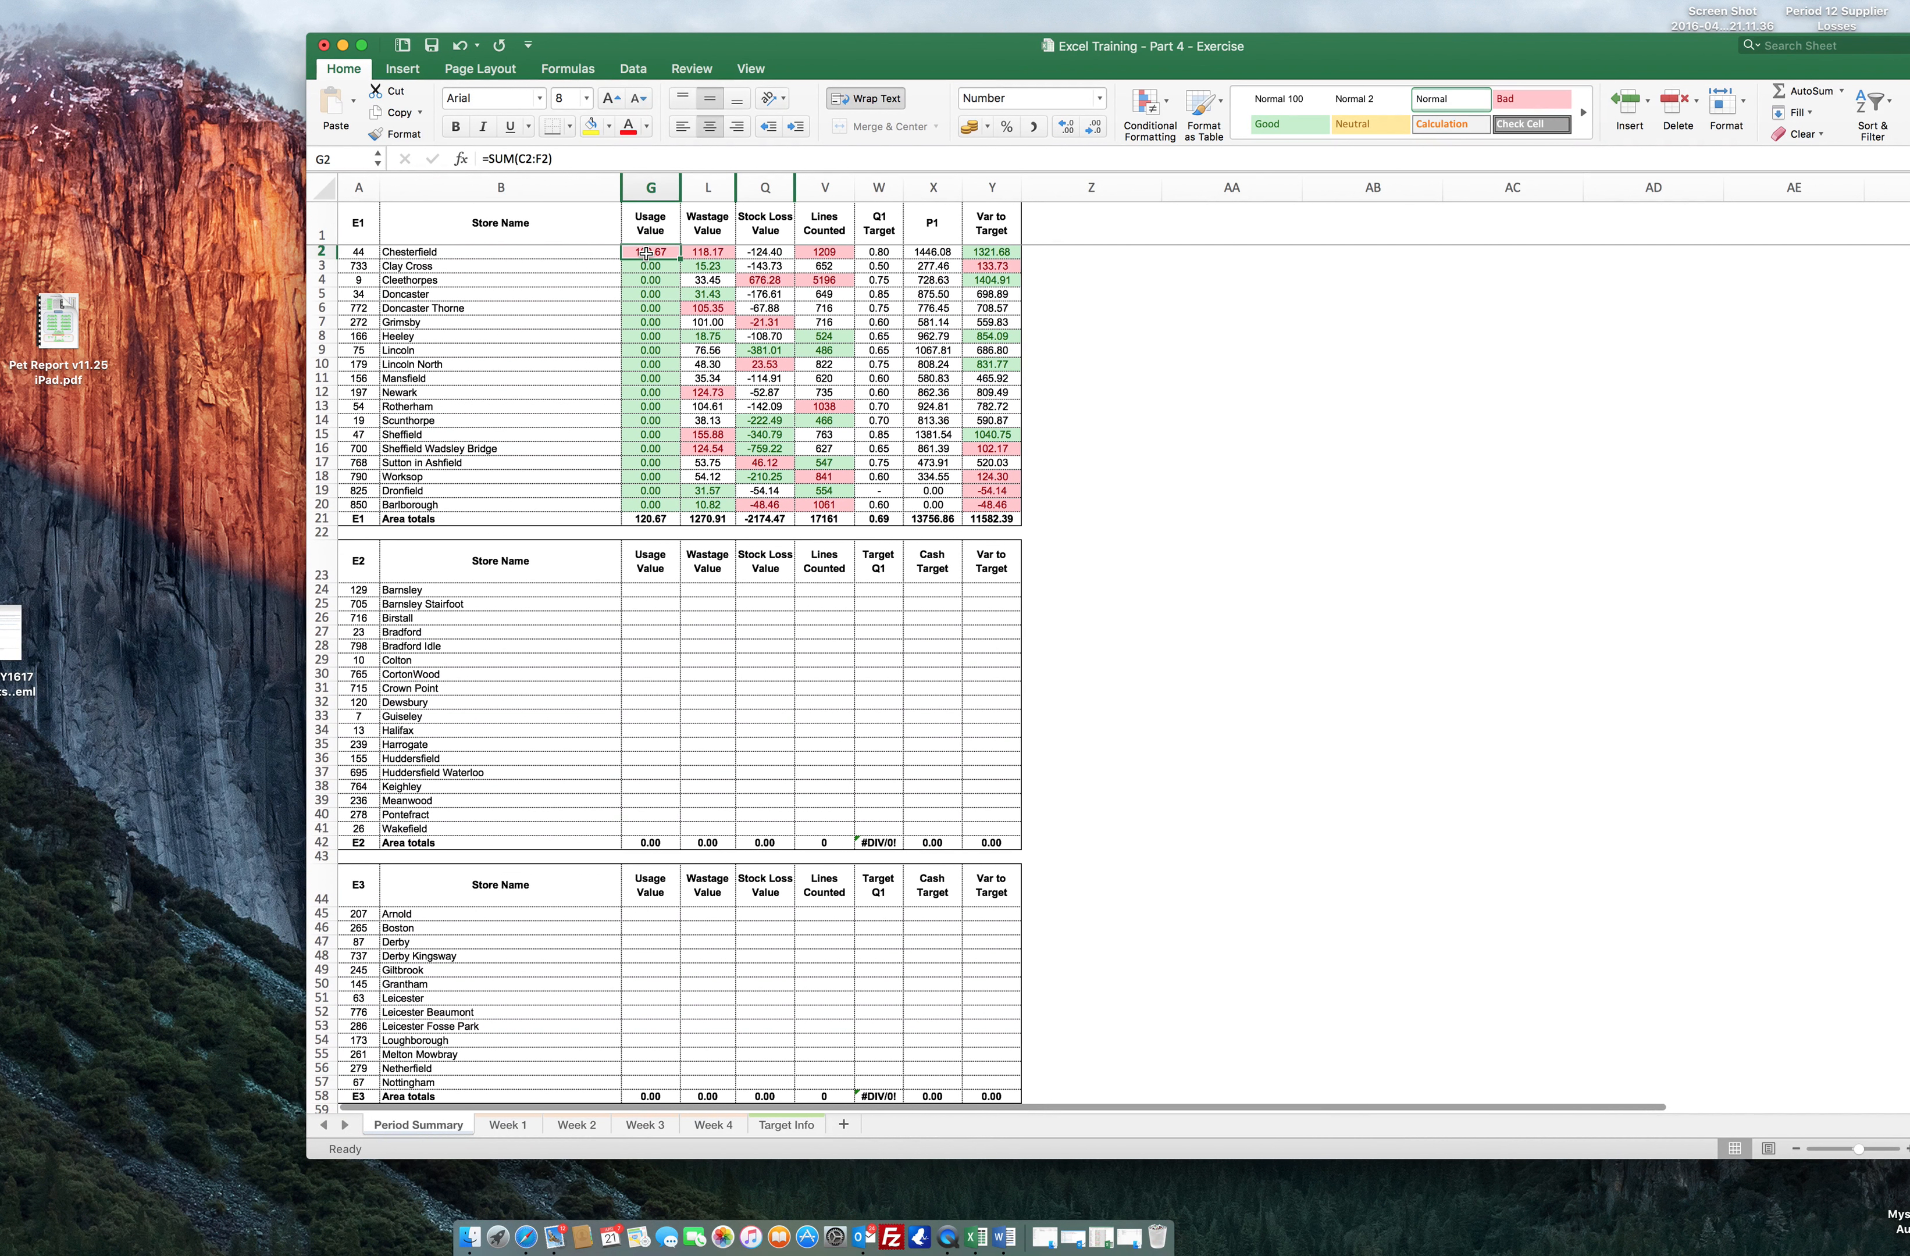
drag(643, 186, 609, 184)
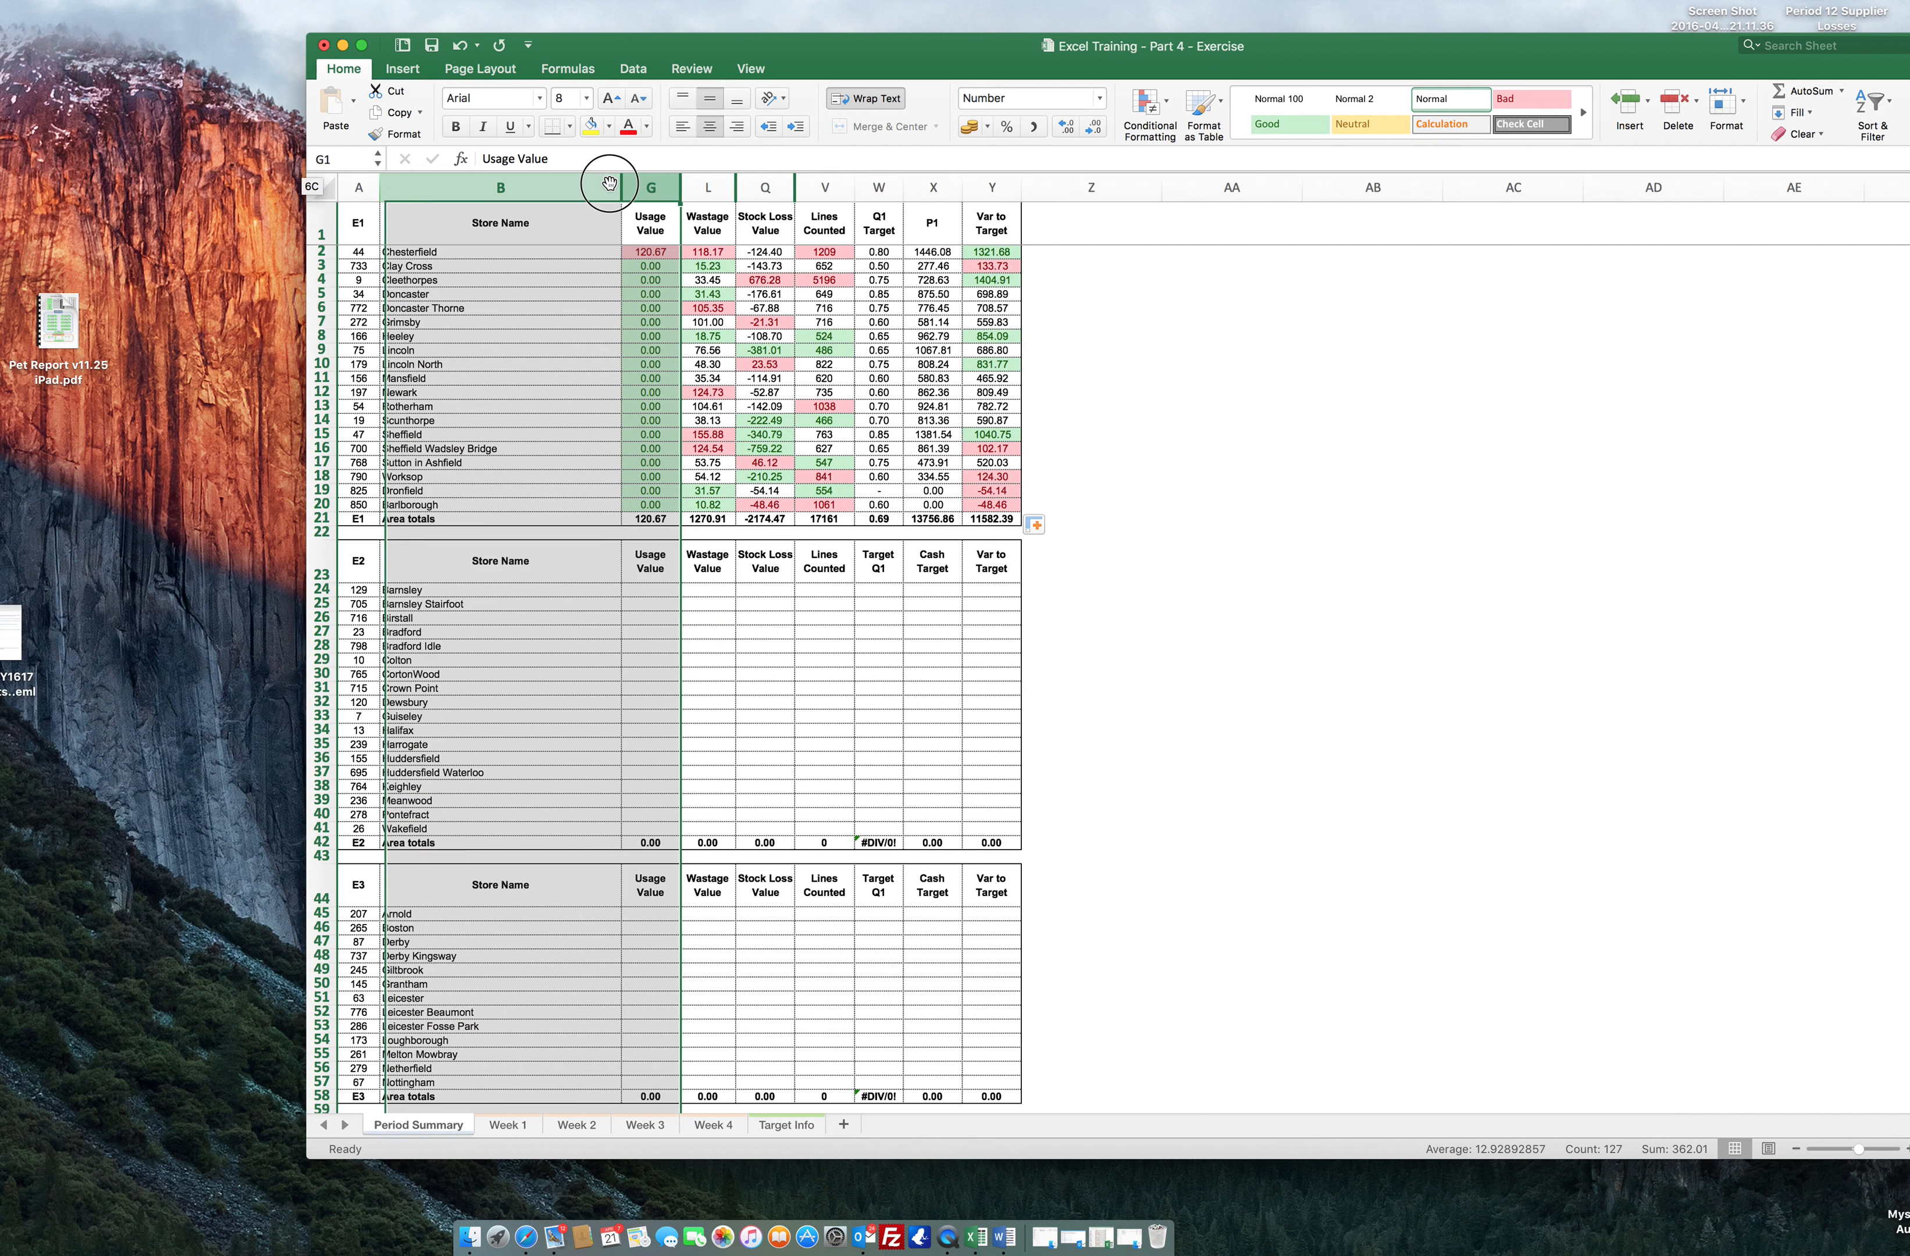
right_click(609, 183)
click(650, 397)
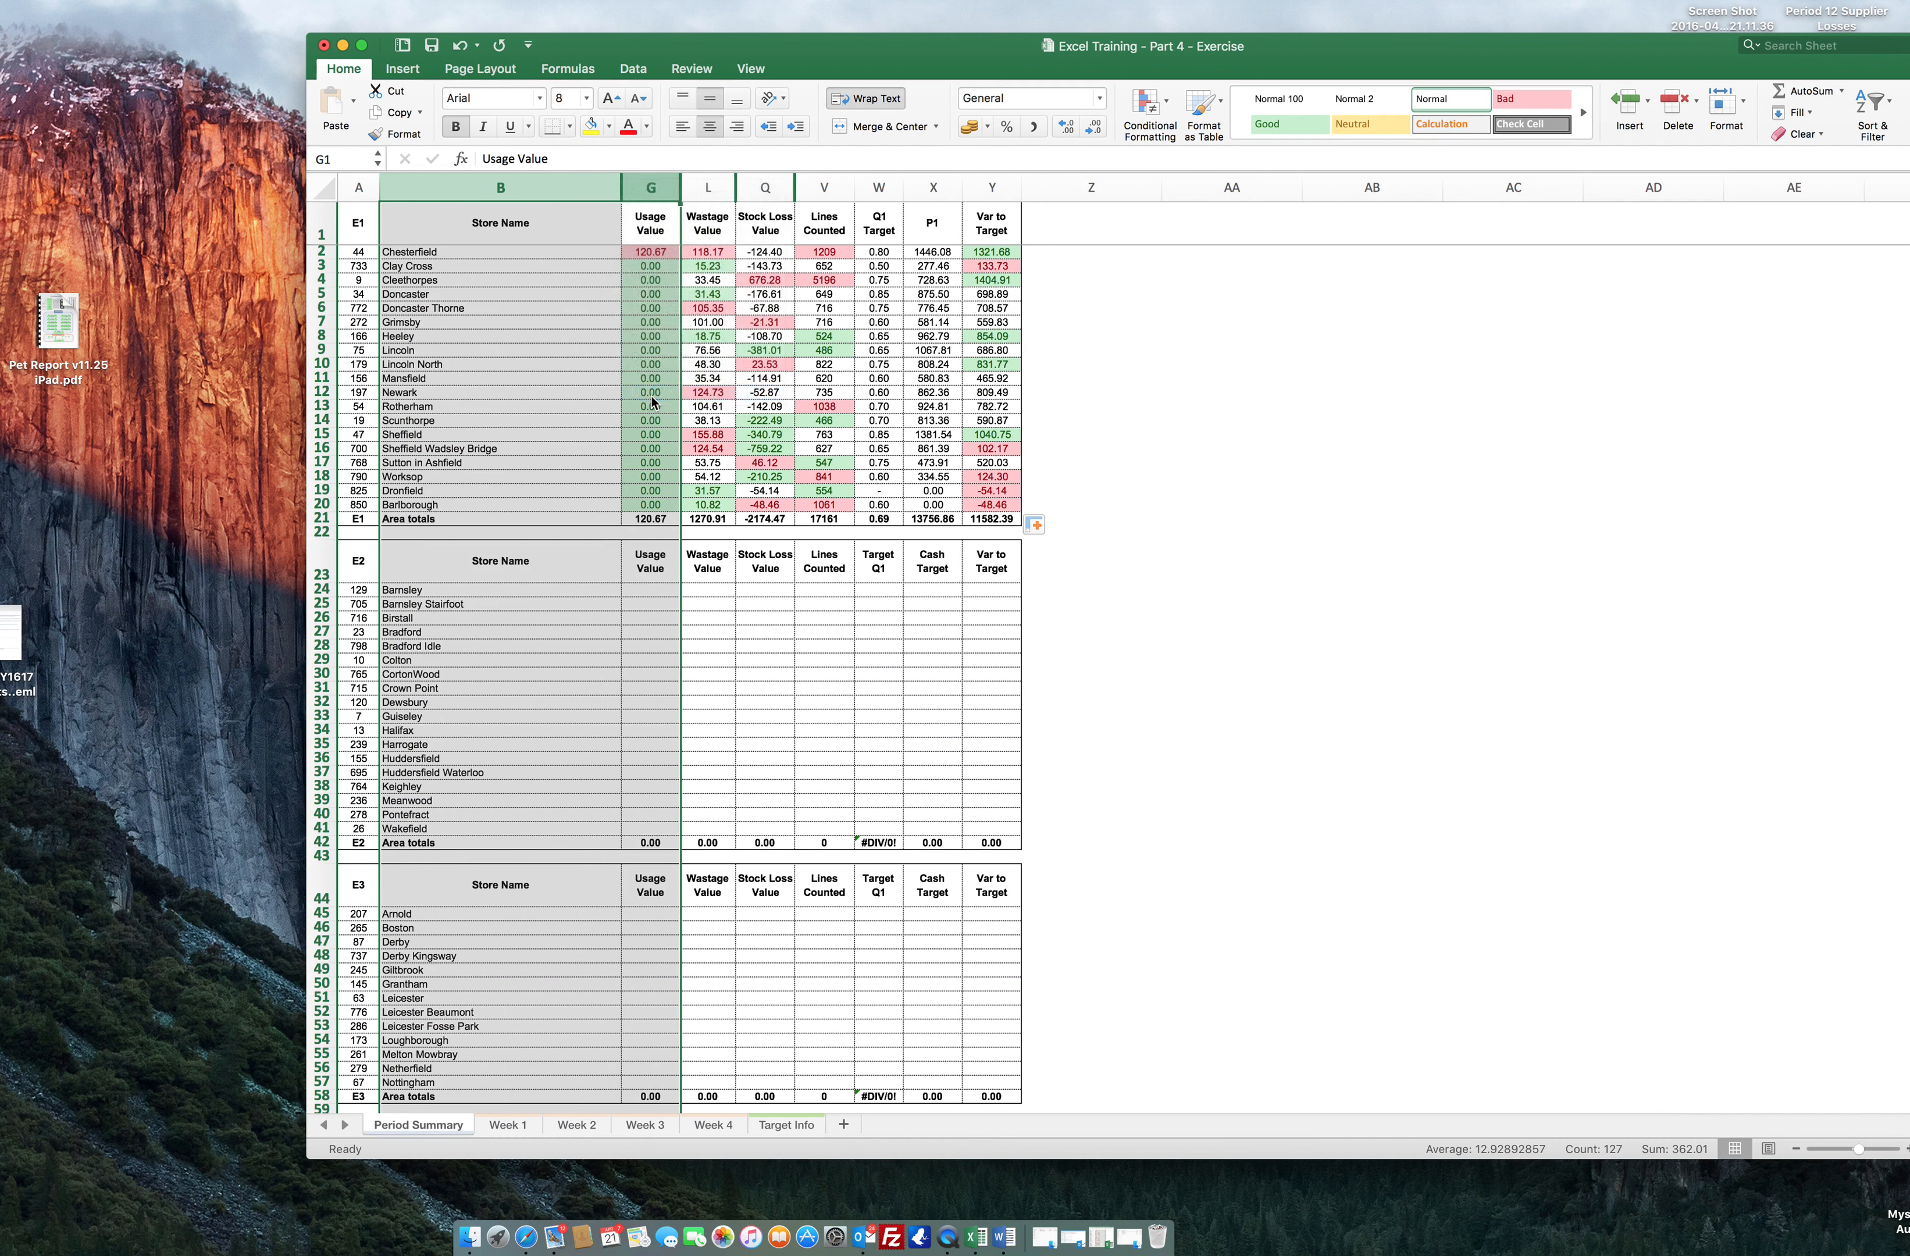
click(912, 341)
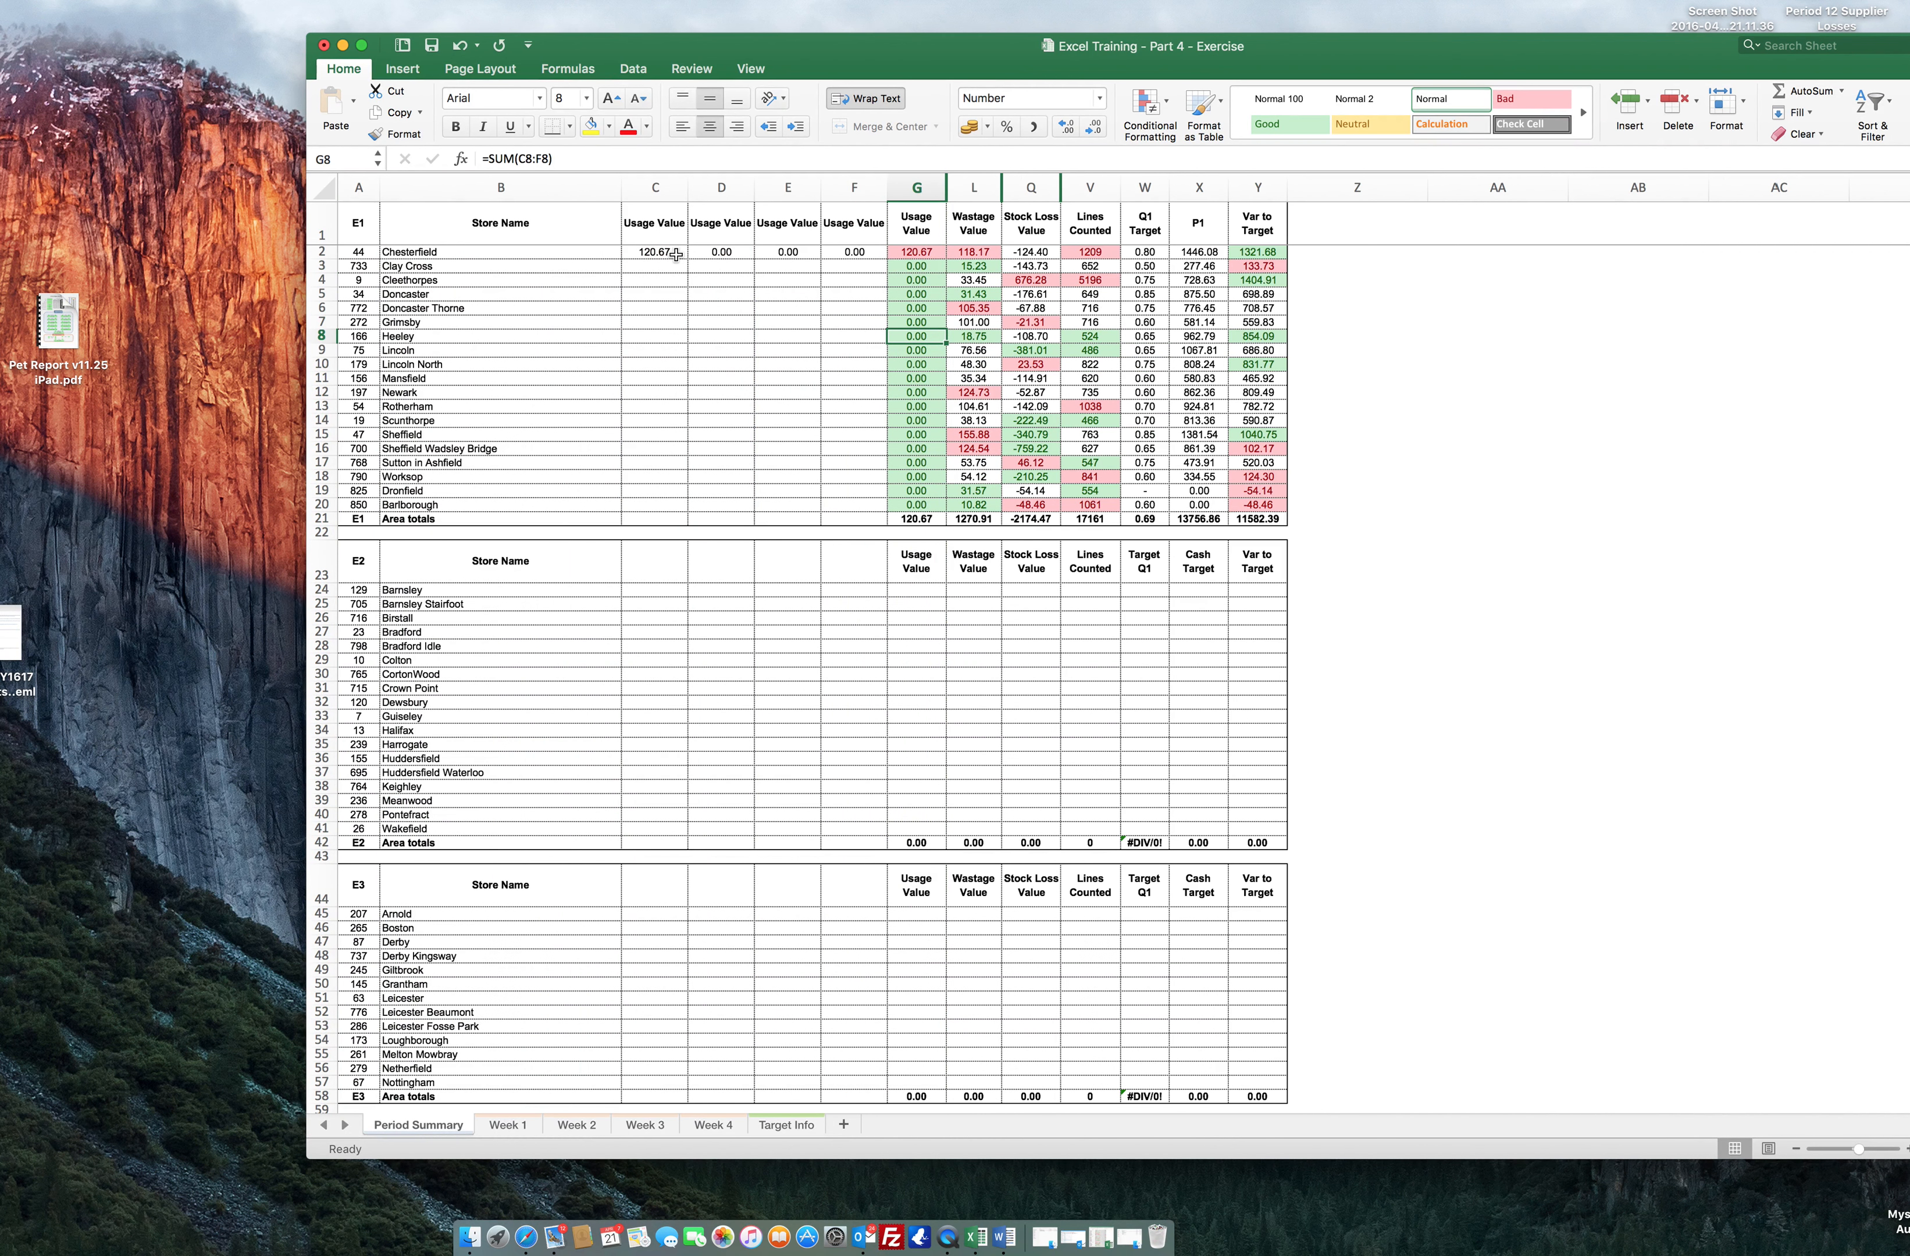
Undo the unhiding of columns C to F and reselect Chesterfield's row from G2 to Y2.
key(super+z)
click(728, 291)
drag(653, 247, 993, 254)
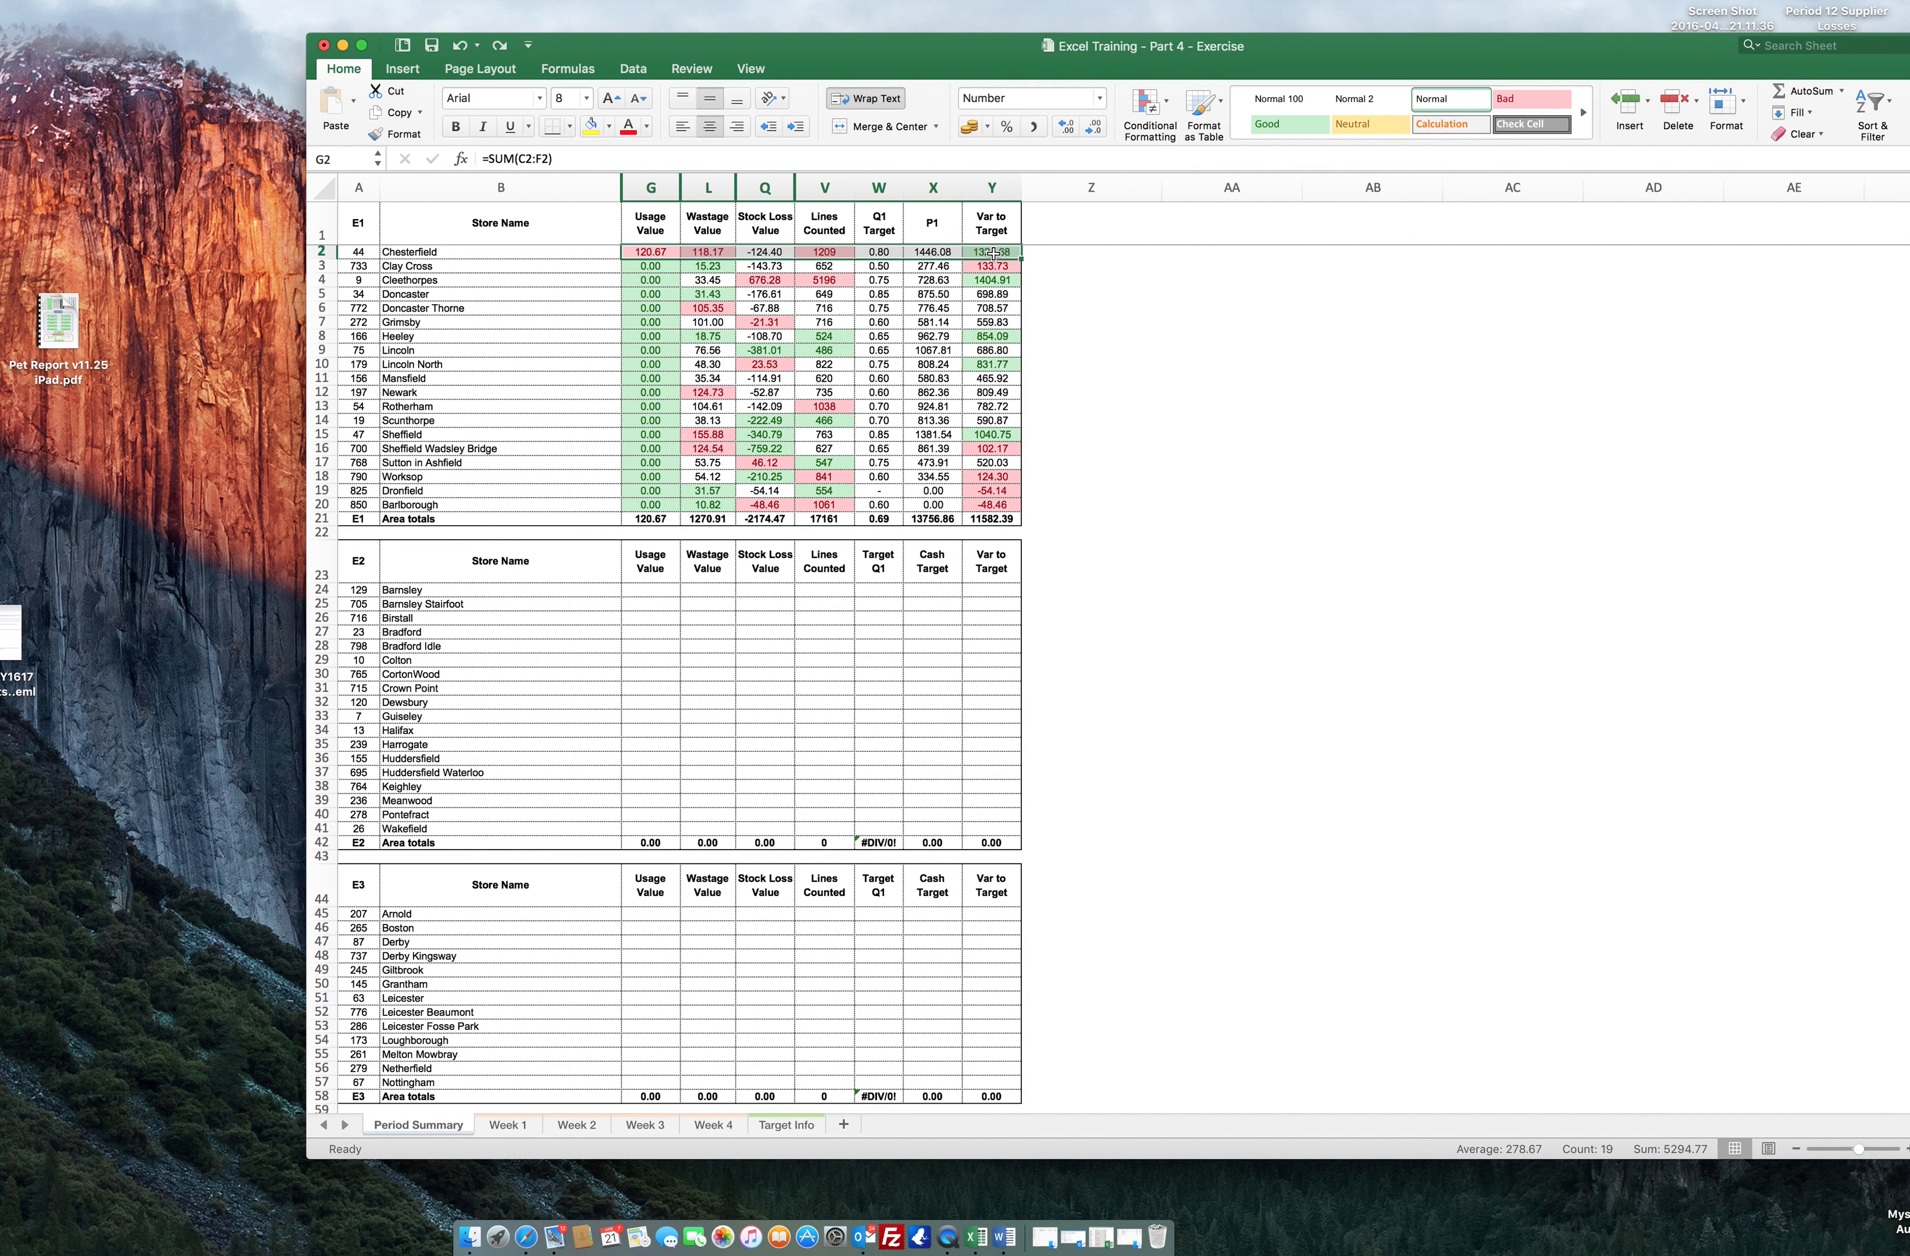
Unhide the weekly Usage Value columns C to F and fill the C2:F2 formulas down through row 20.
drag(671, 190, 612, 189)
right_click(608, 189)
click(670, 398)
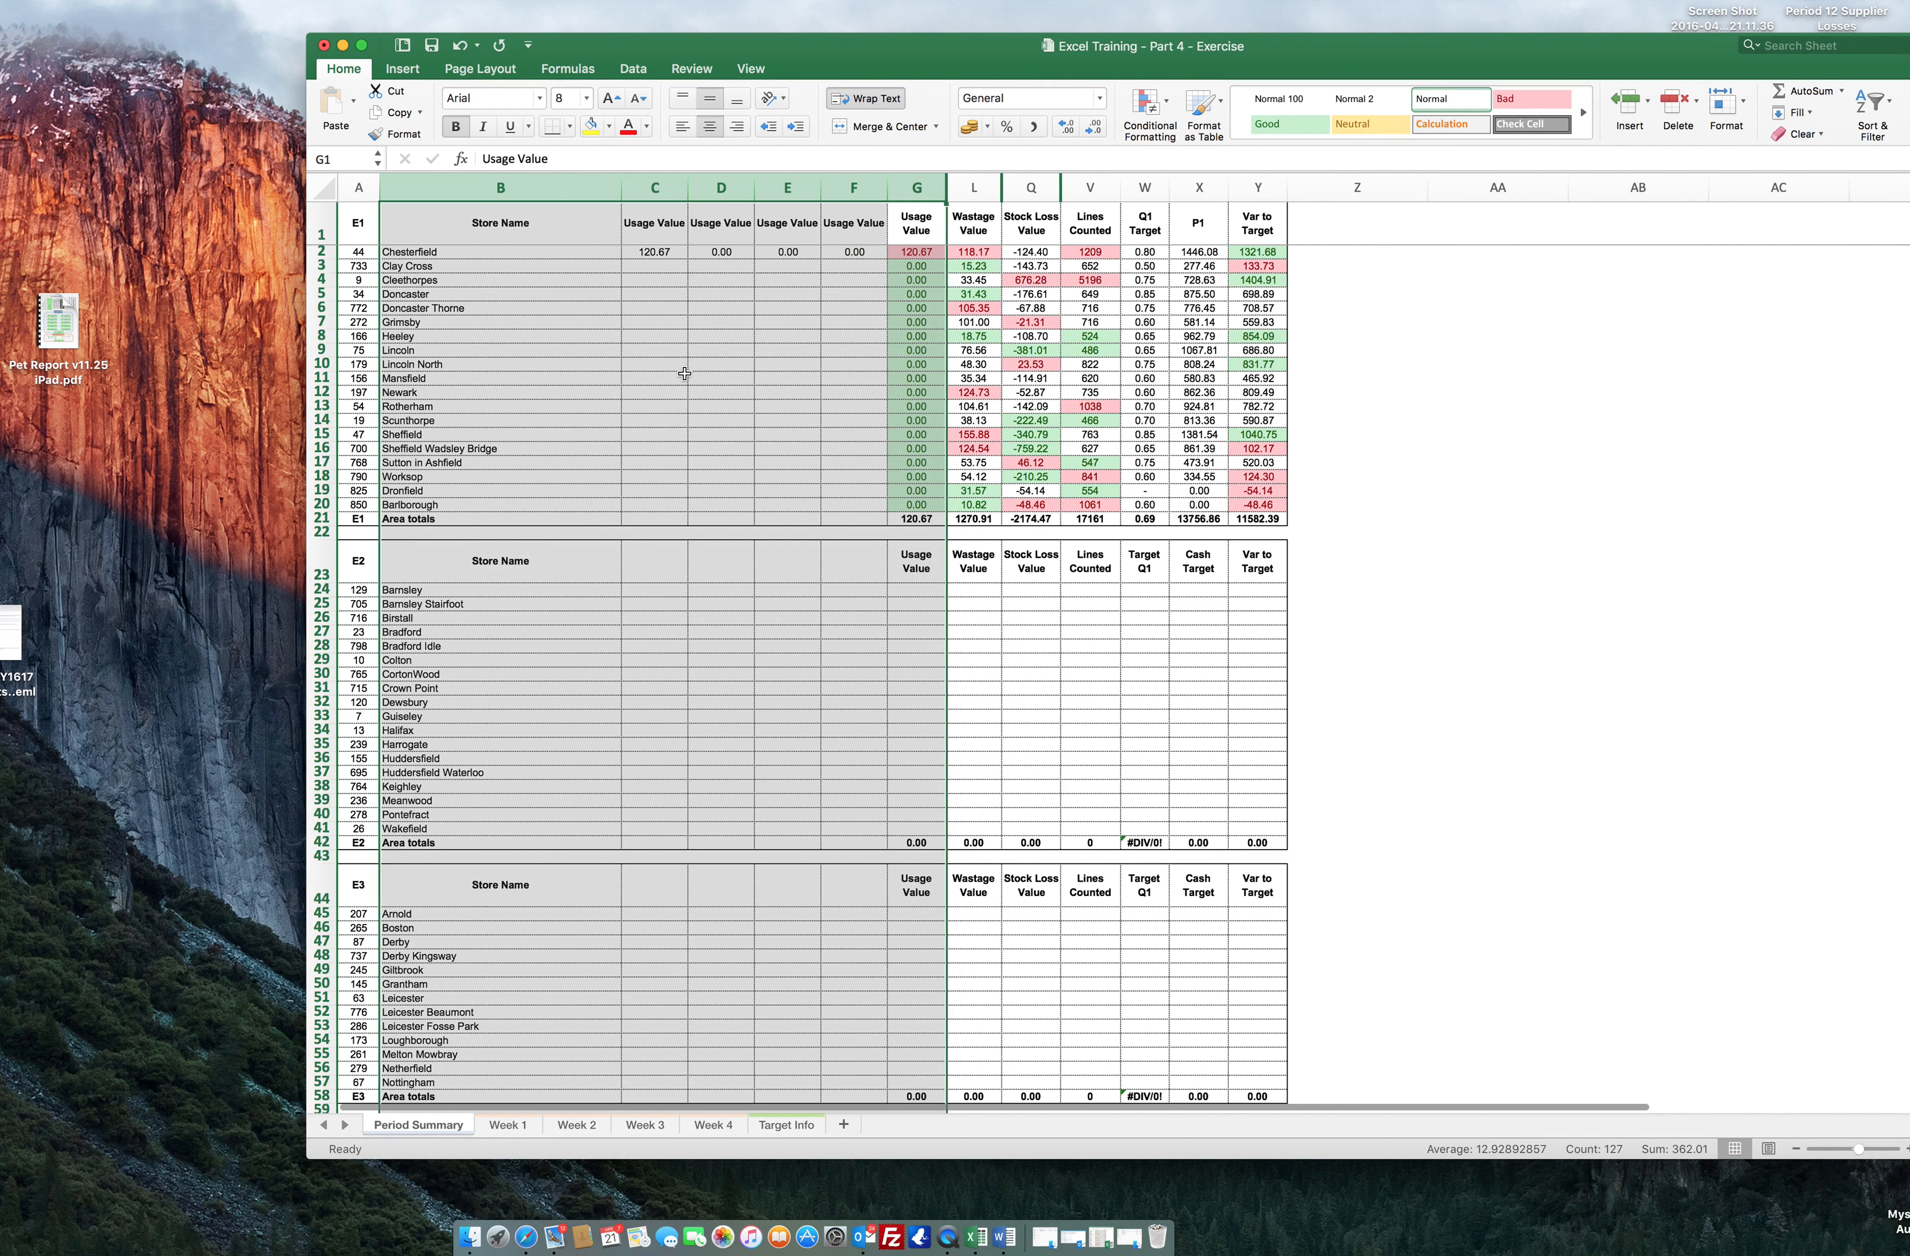
click(655, 251)
drag(654, 251, 867, 509)
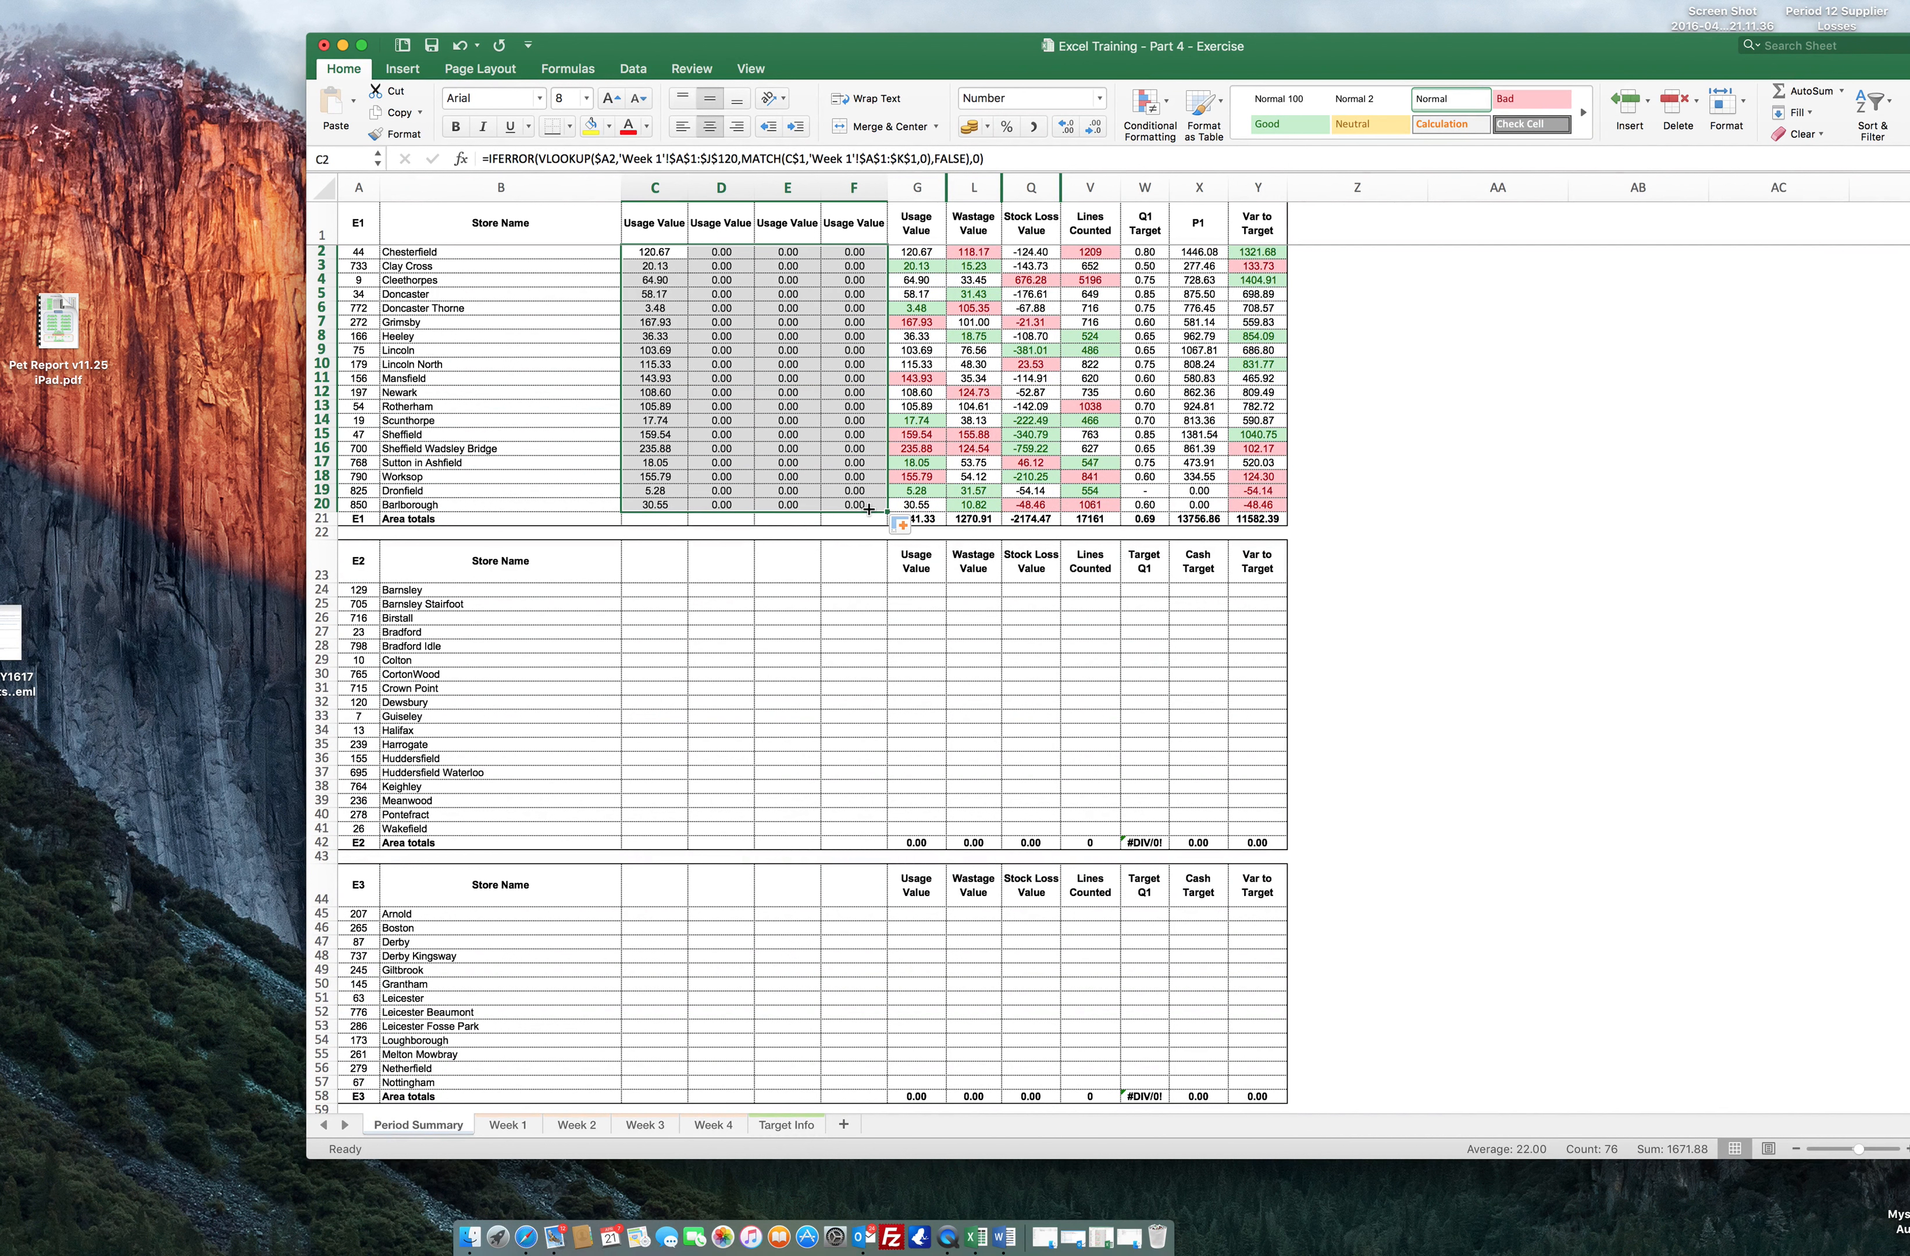
drag(654, 198, 500, 186)
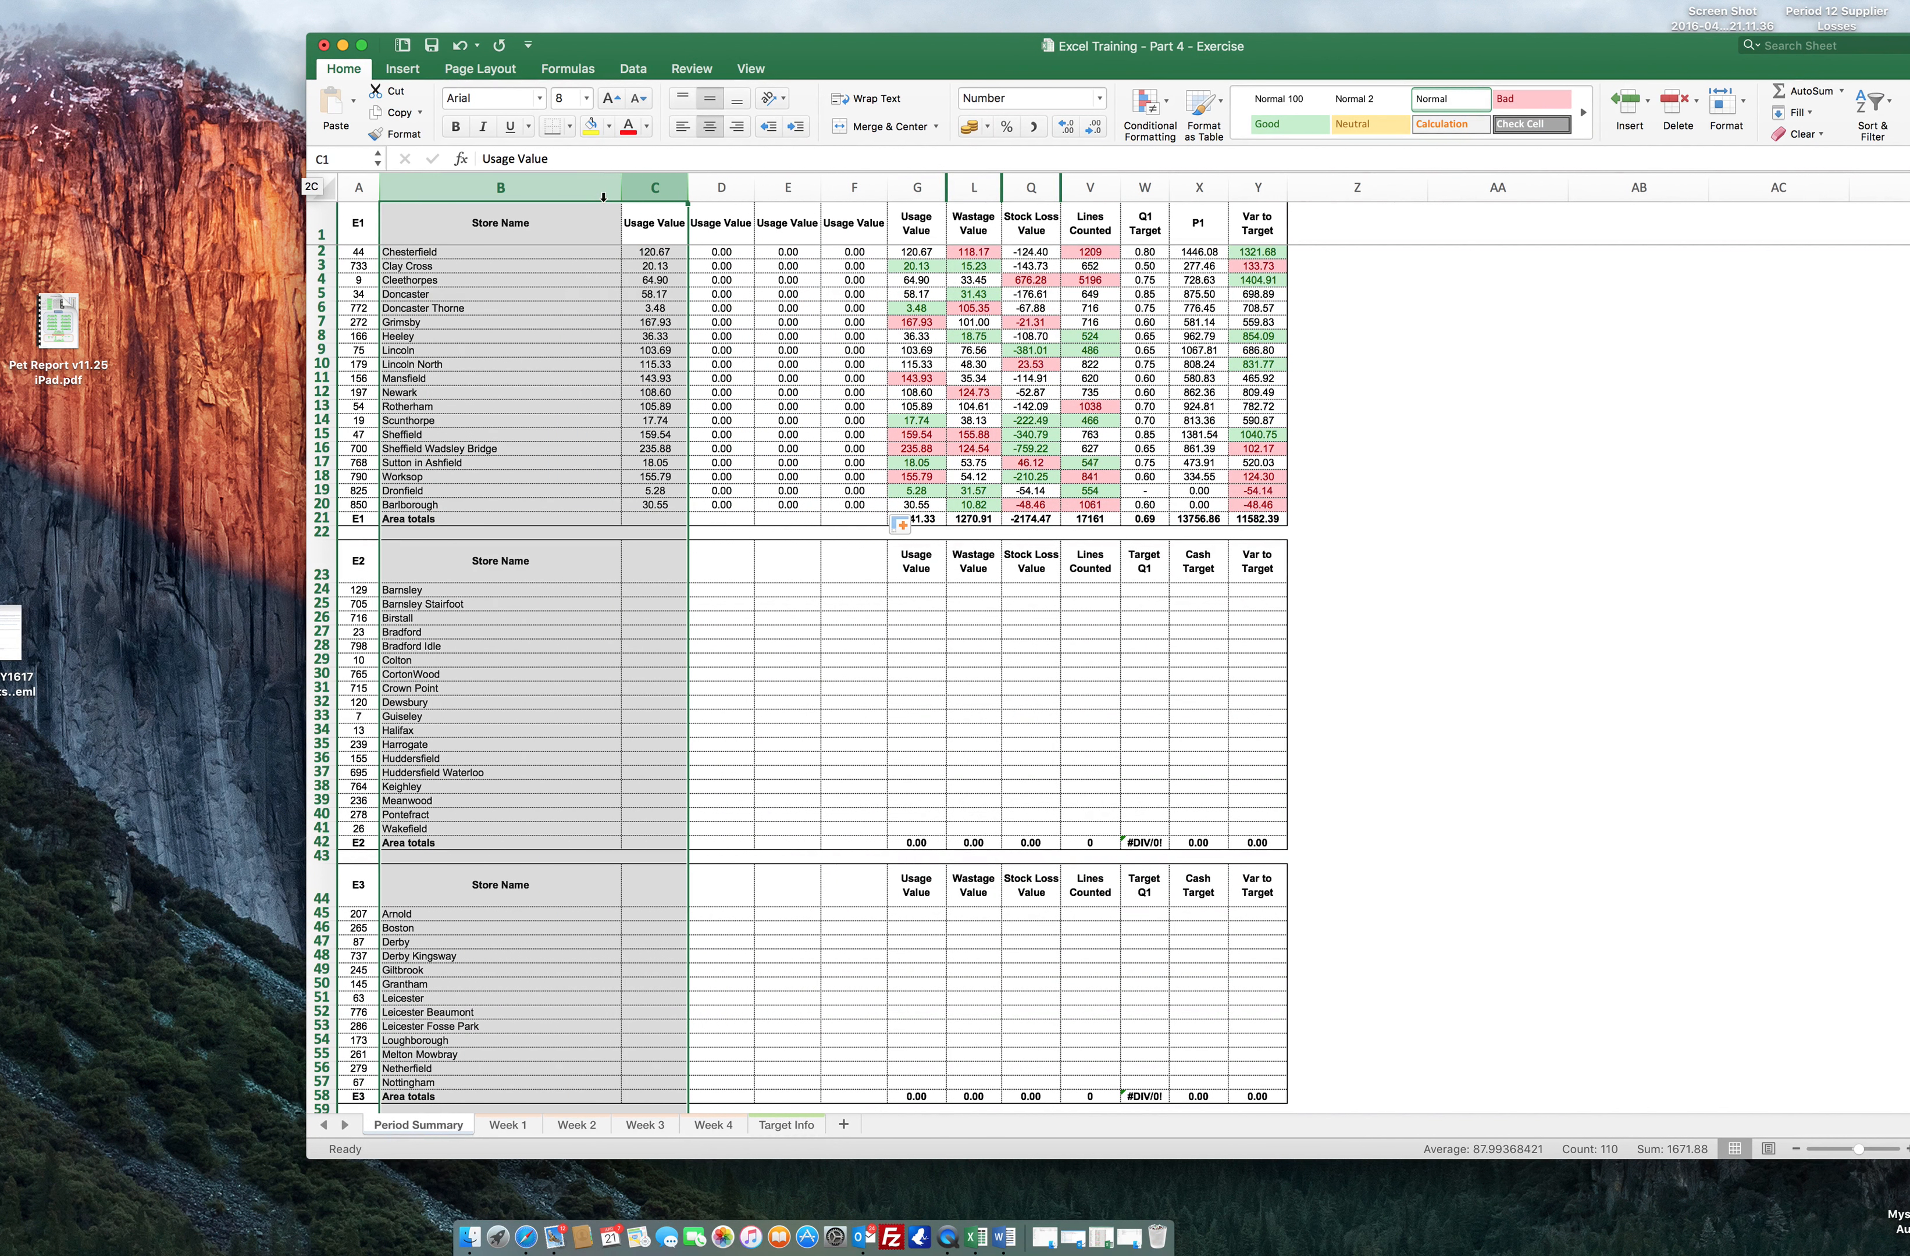
click(1342, 342)
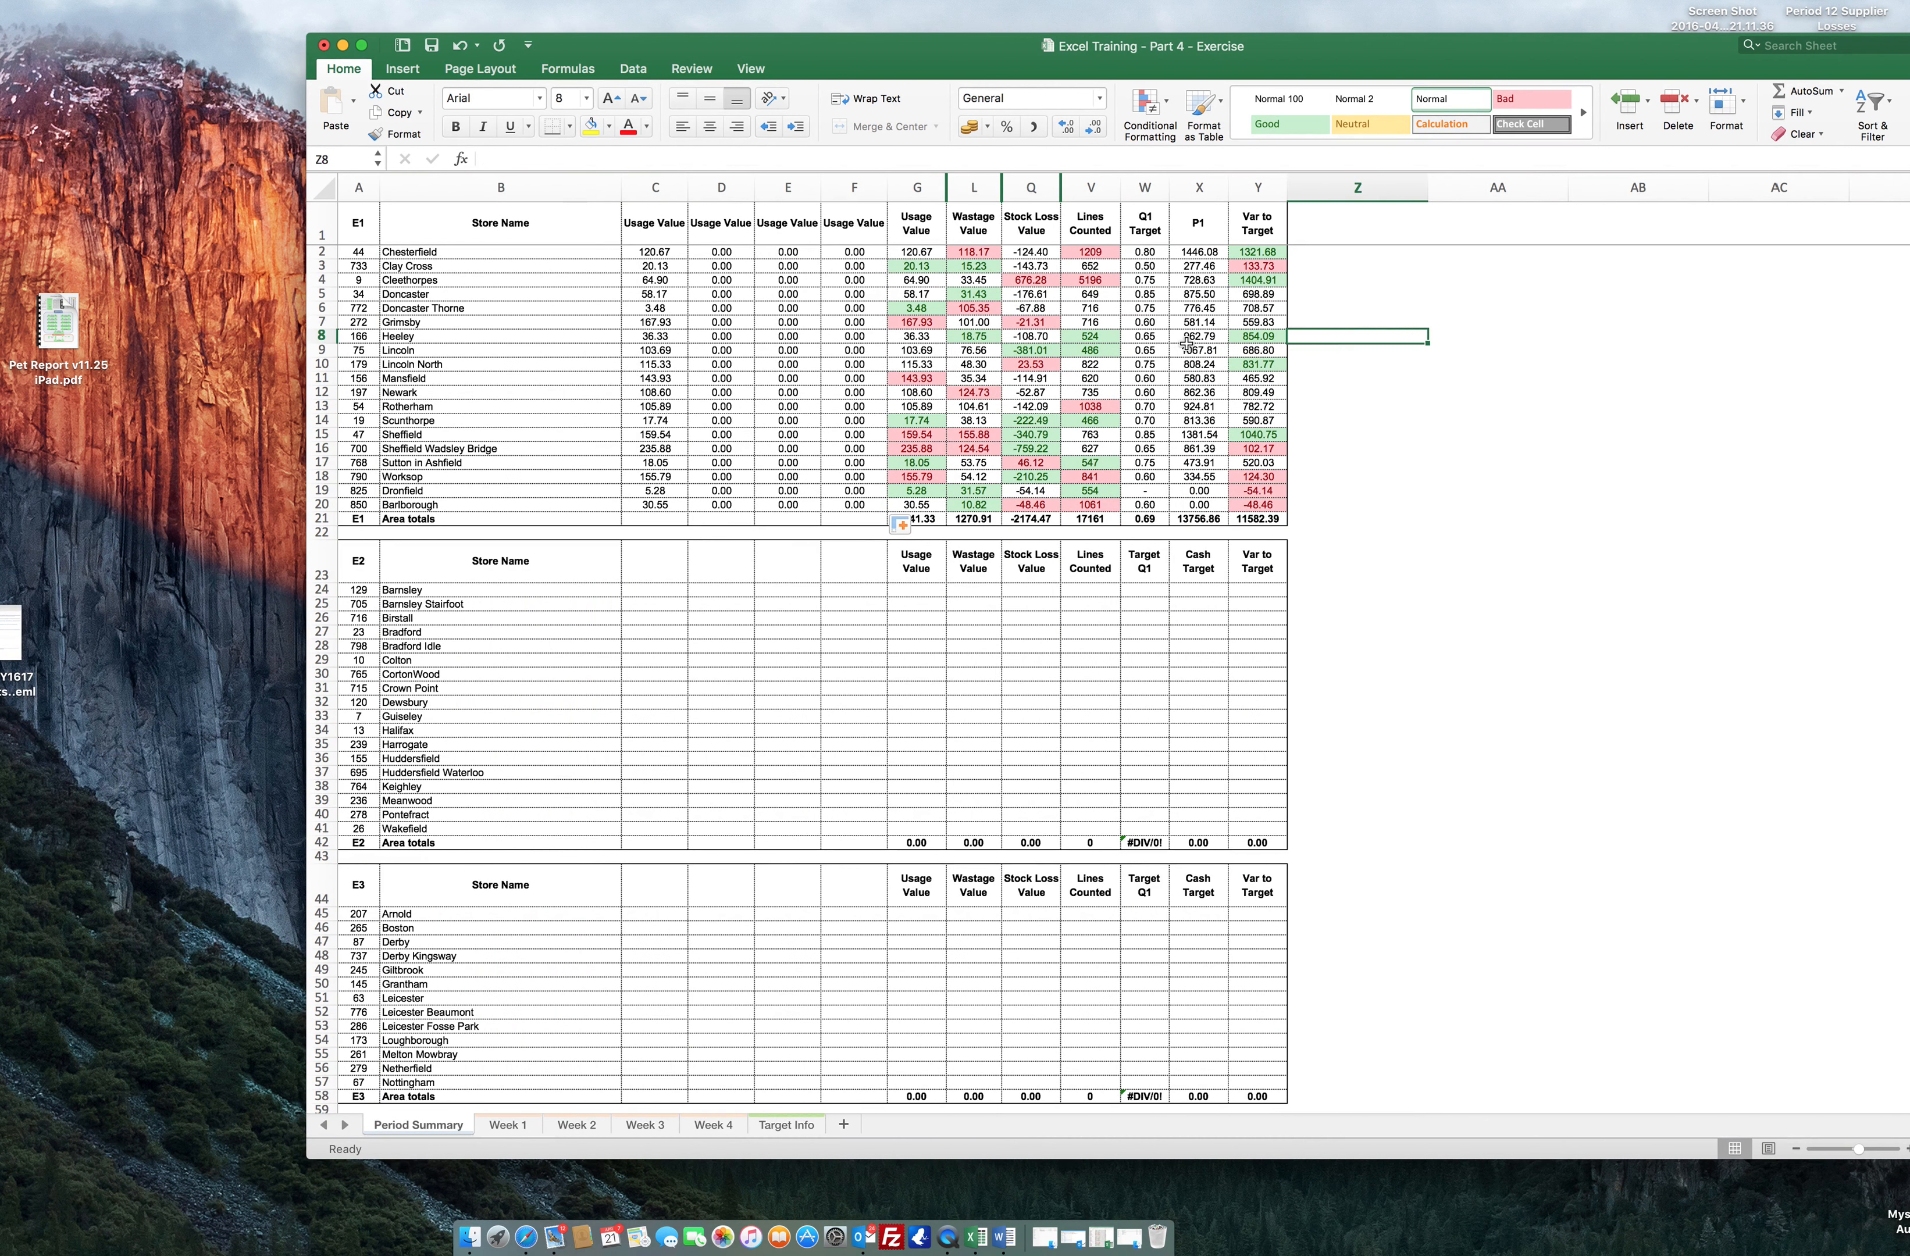
click(1346, 367)
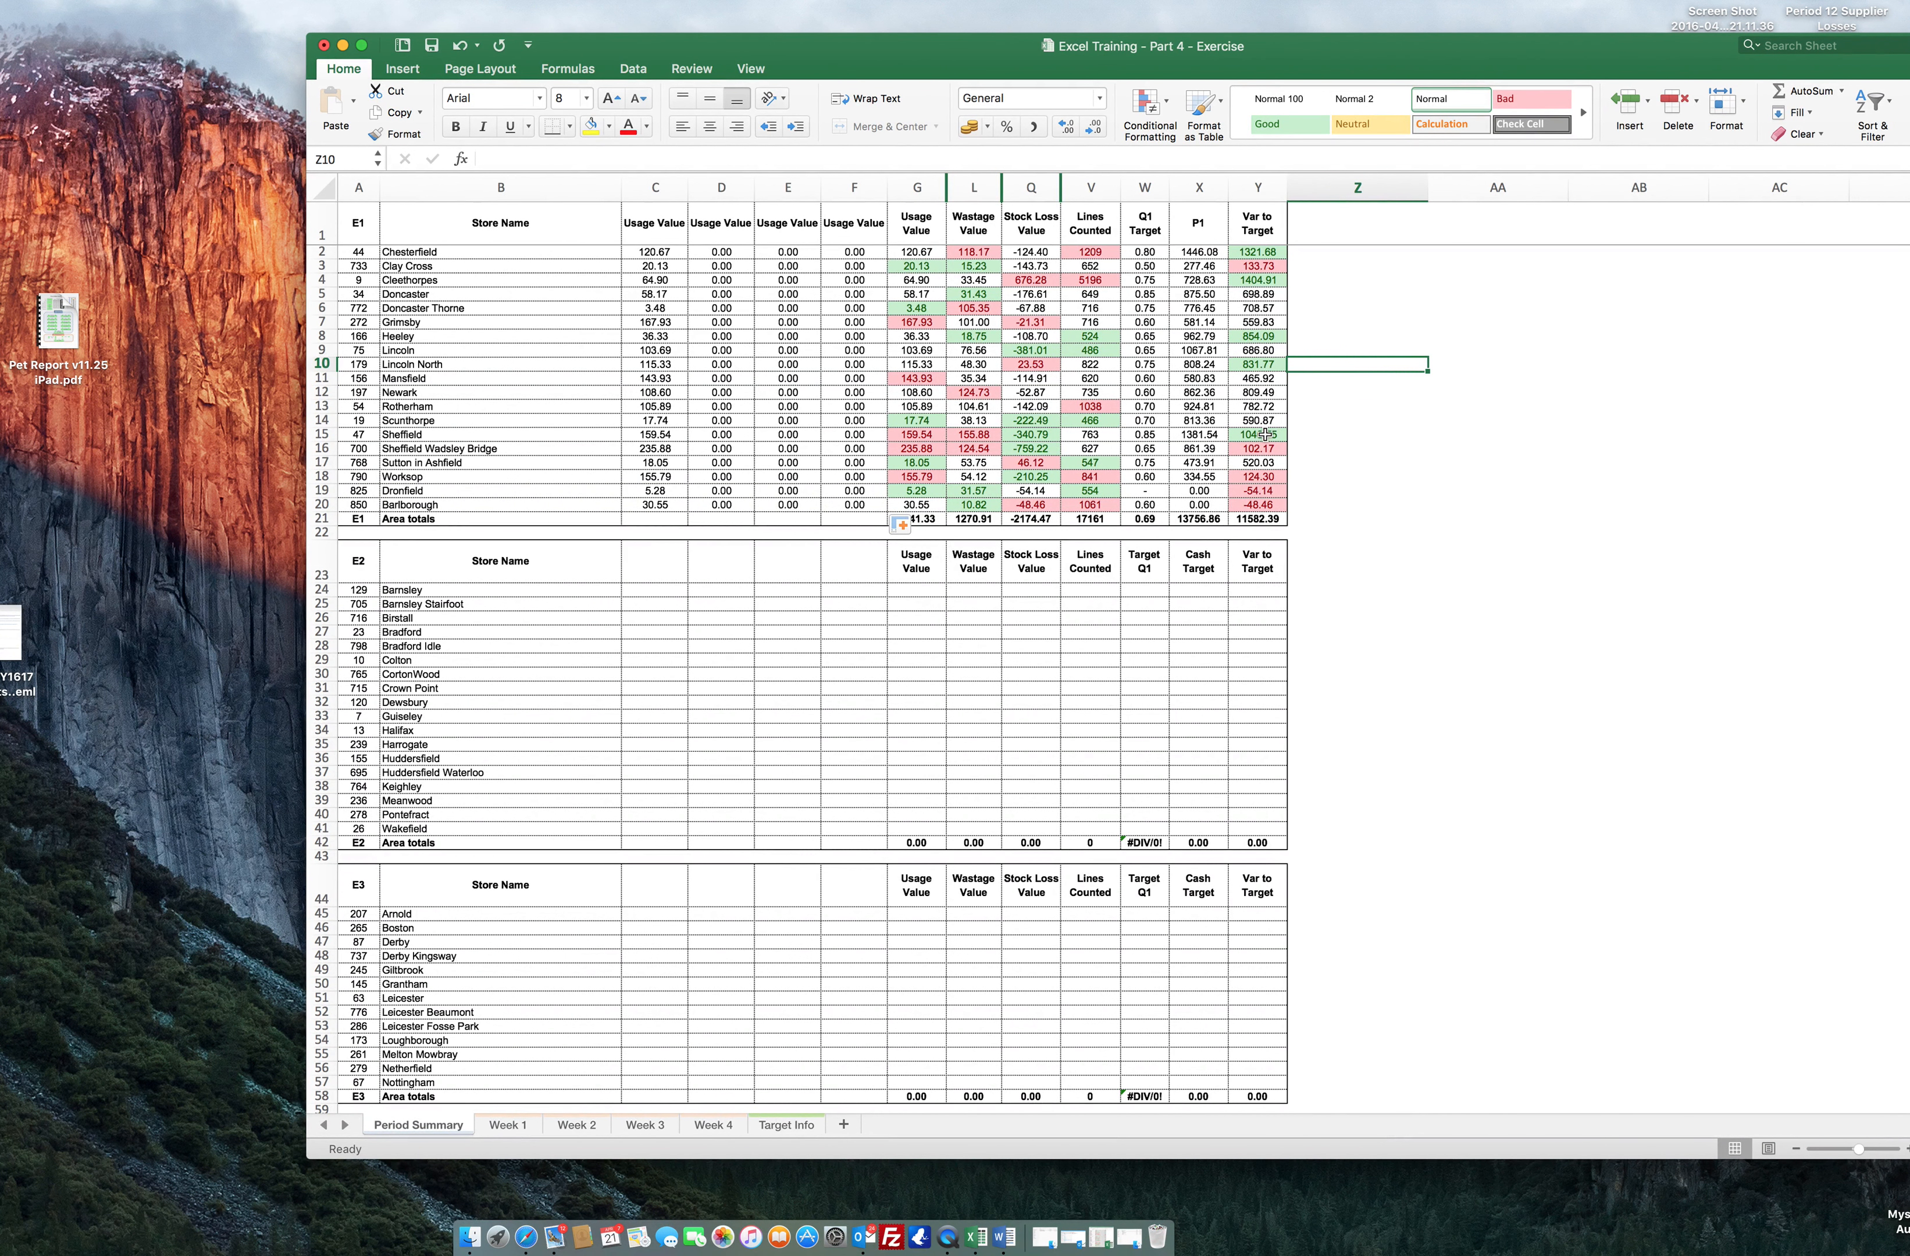
Compare Dronfield's Q1 Target in W19 of Period Summary with its source entry in Target Info, ending back on Period Summary.
right_click(1152, 502)
click(1140, 500)
click(1139, 490)
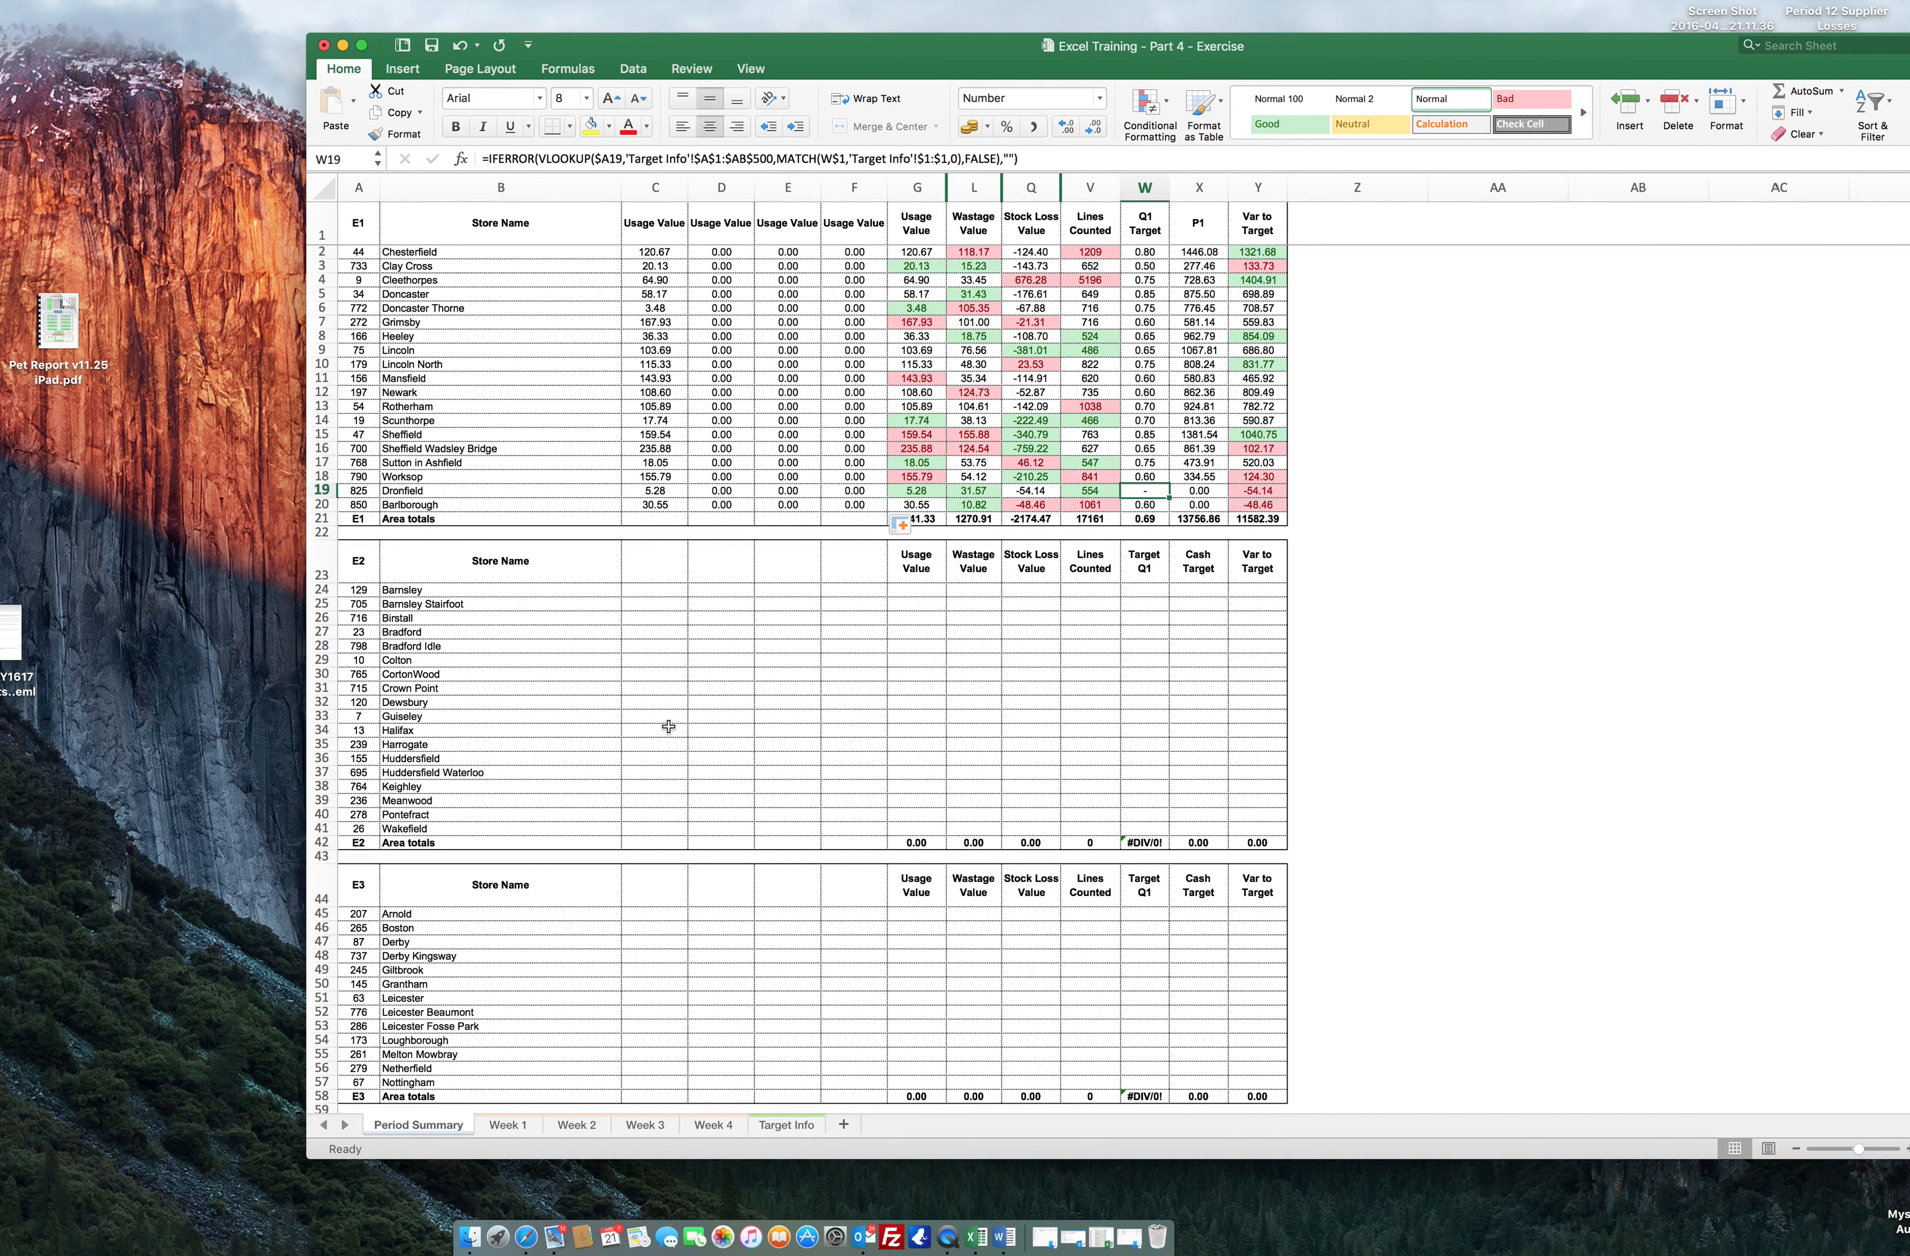
click(788, 1128)
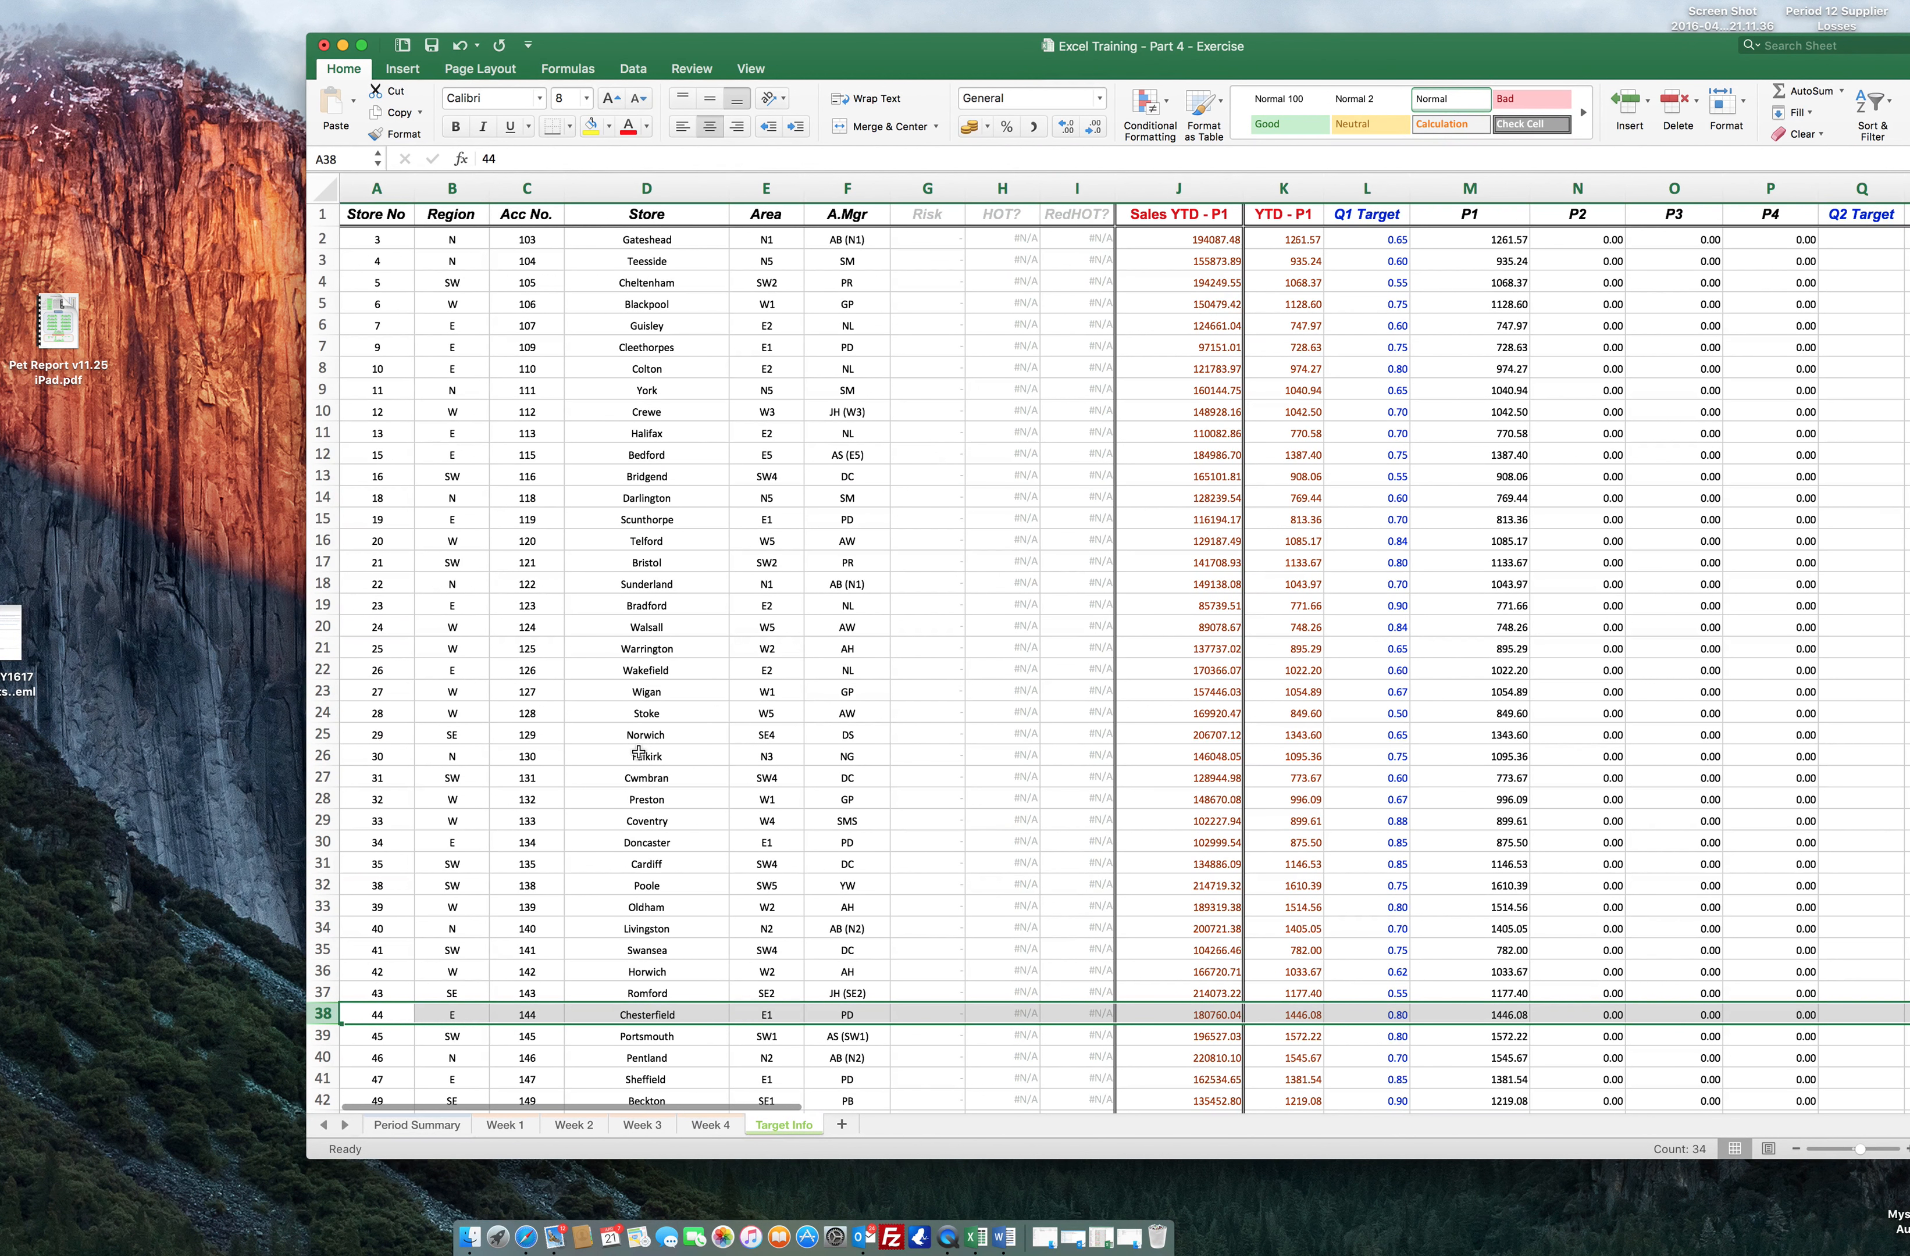
click(447, 1125)
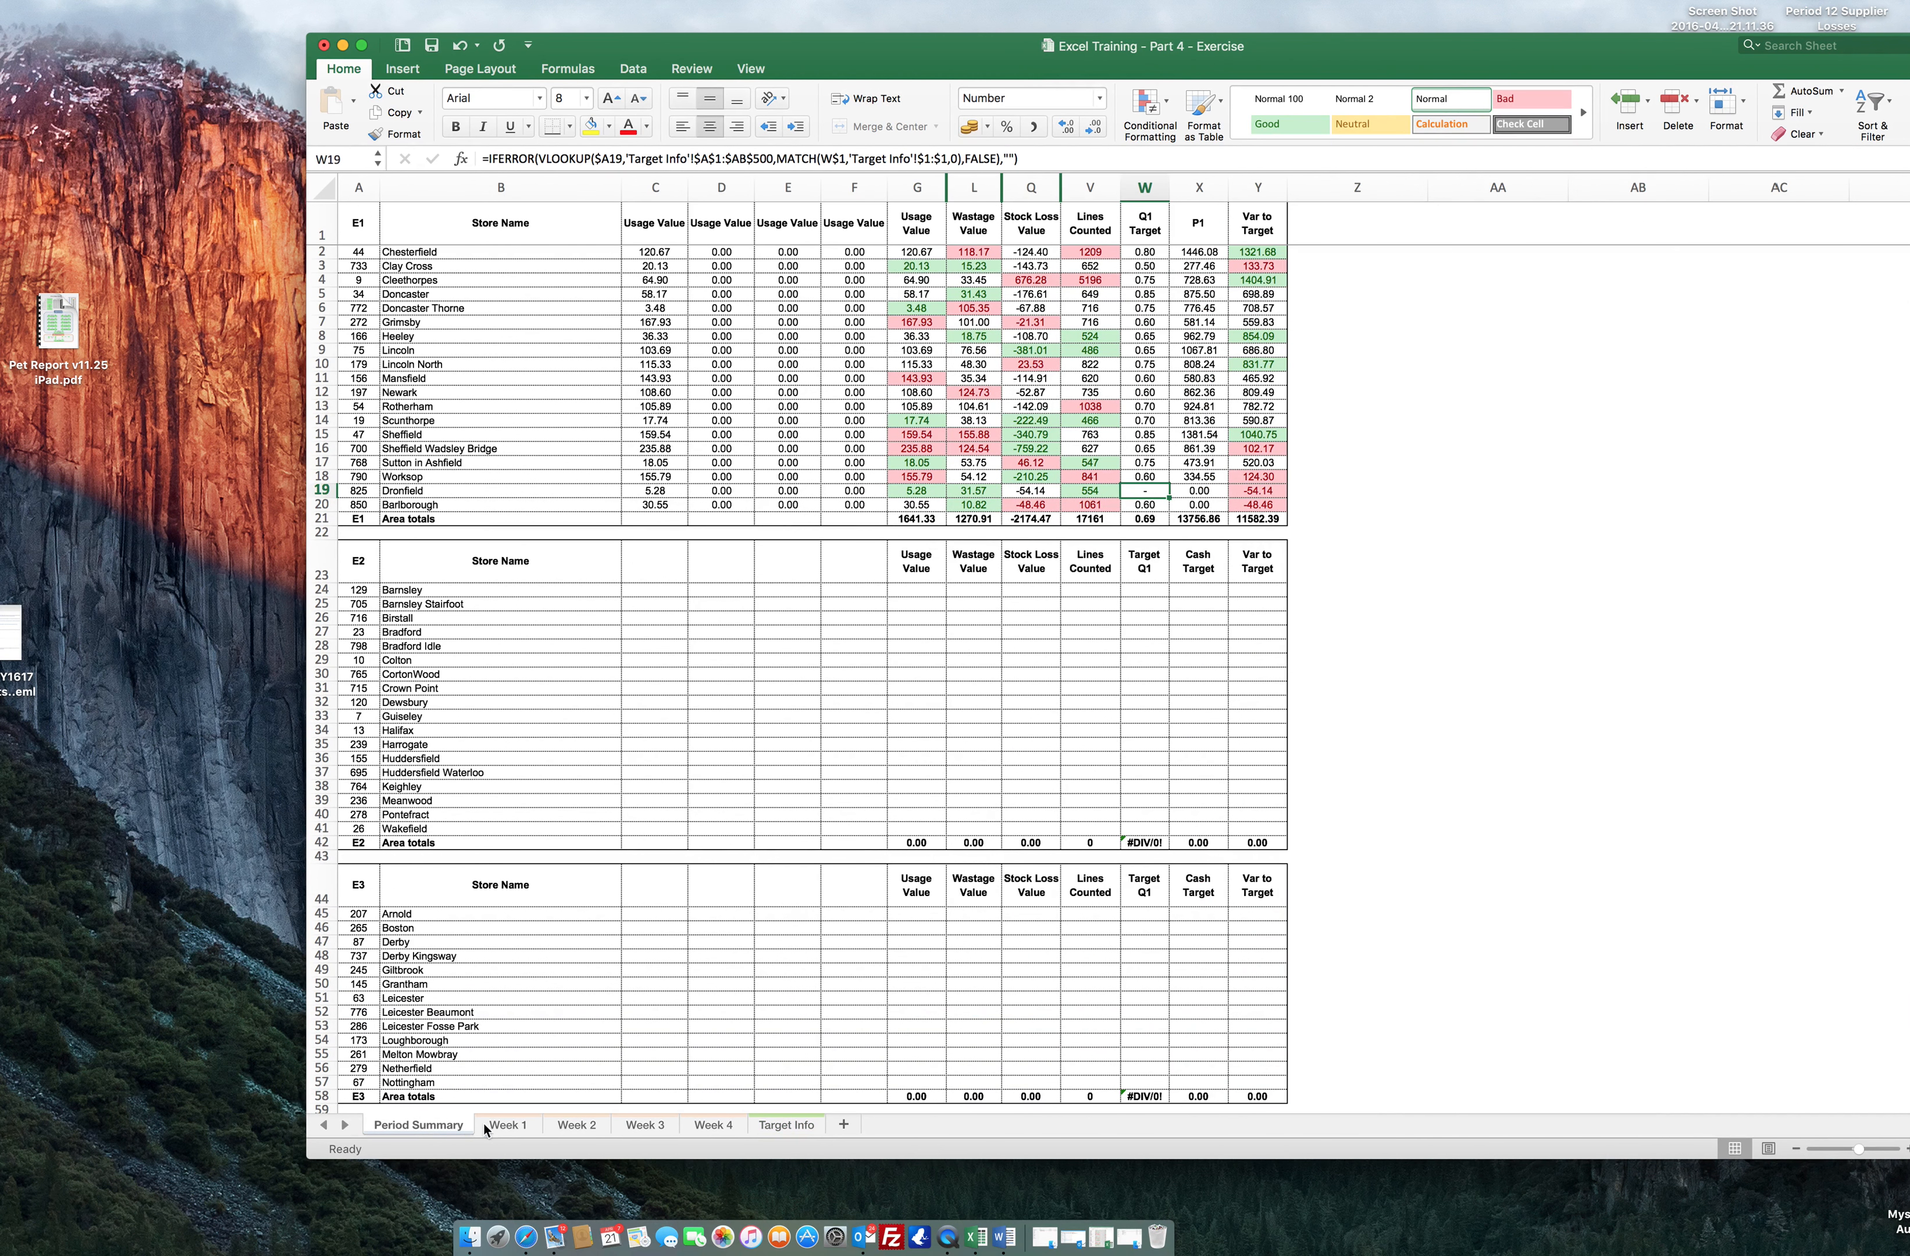
click(775, 1130)
scroll(811, 883, down, 20)
scroll(814, 883, down, 20)
scroll(813, 883, down, 20)
scroll(813, 883, up, 10)
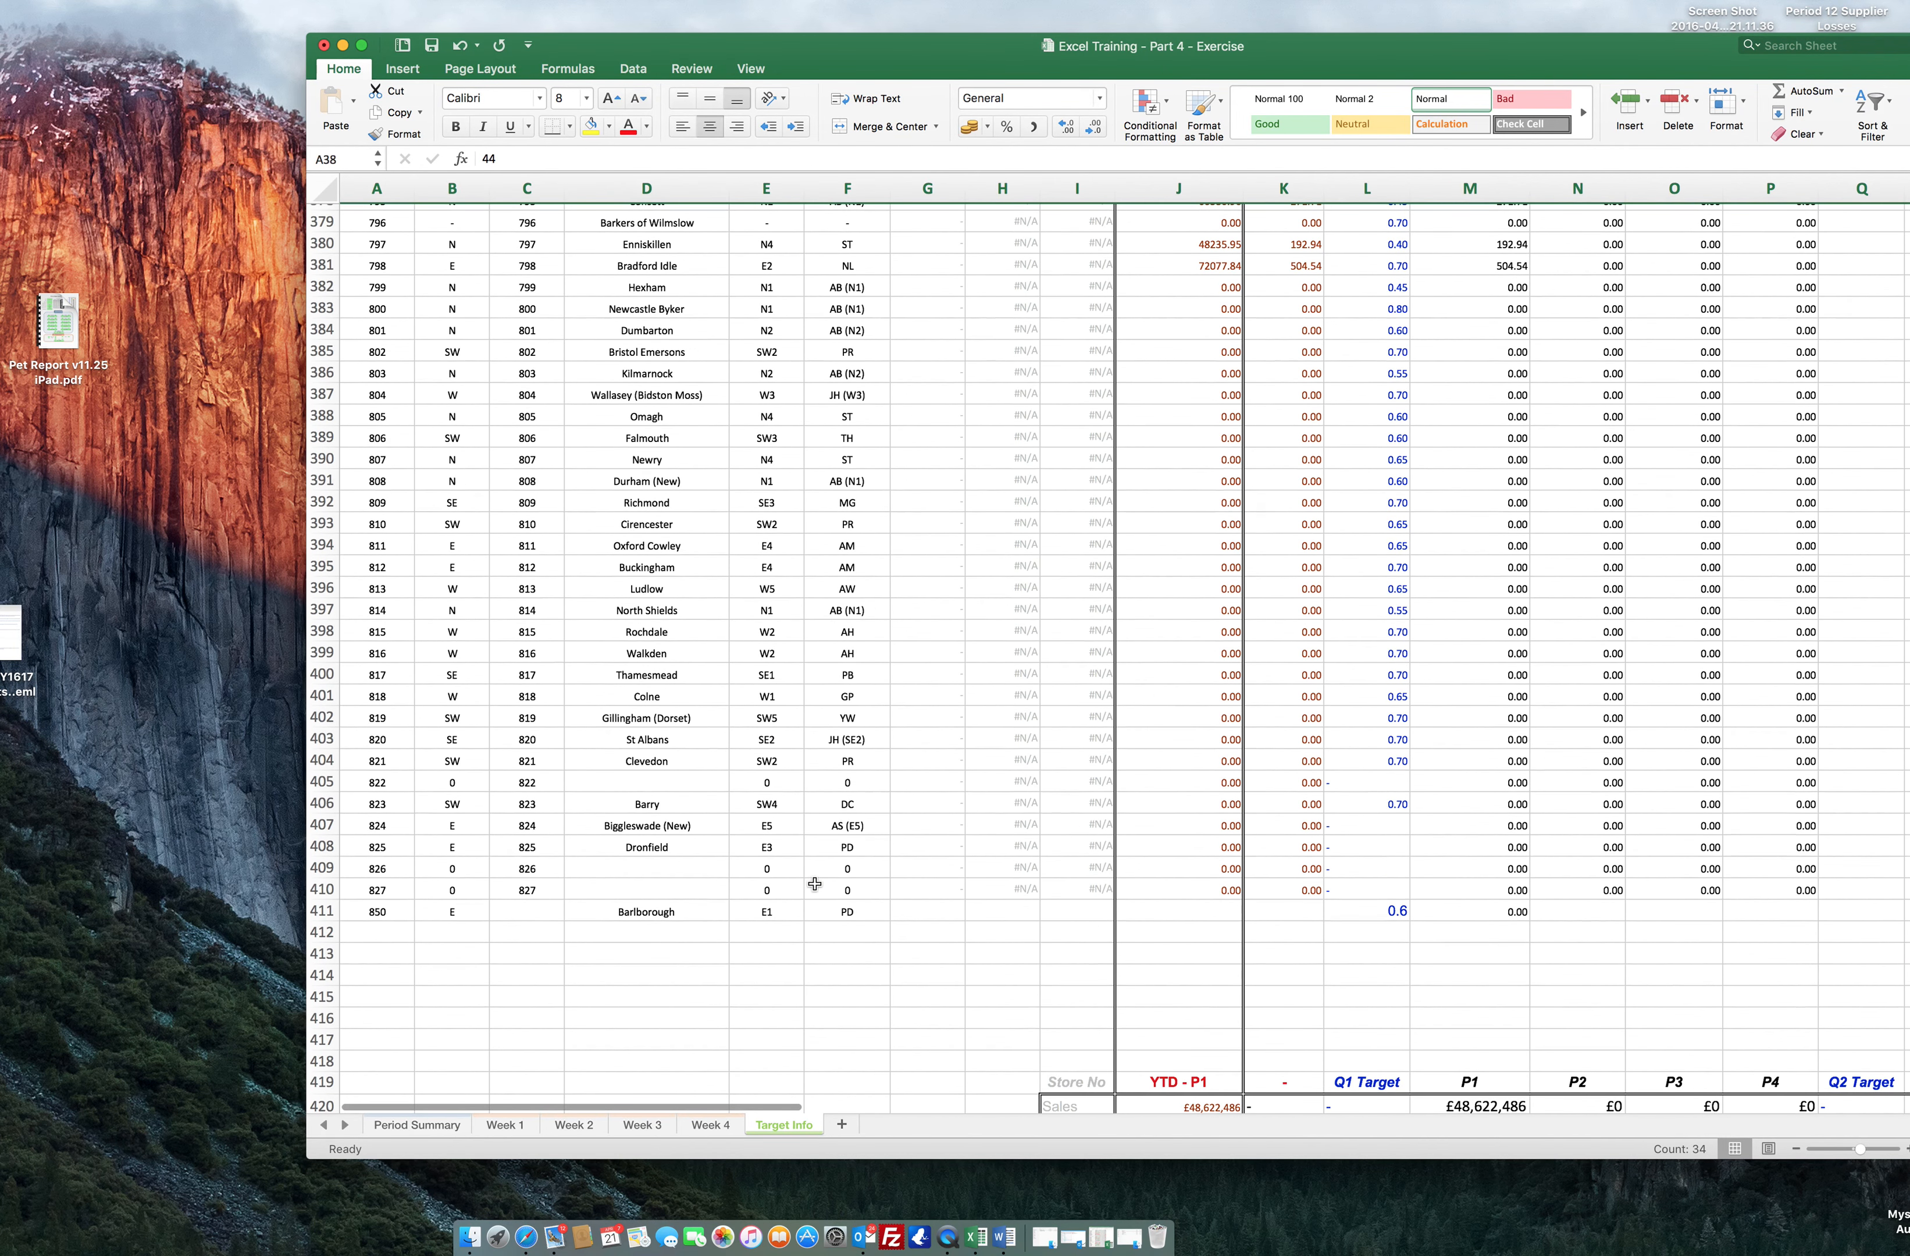
click(1346, 847)
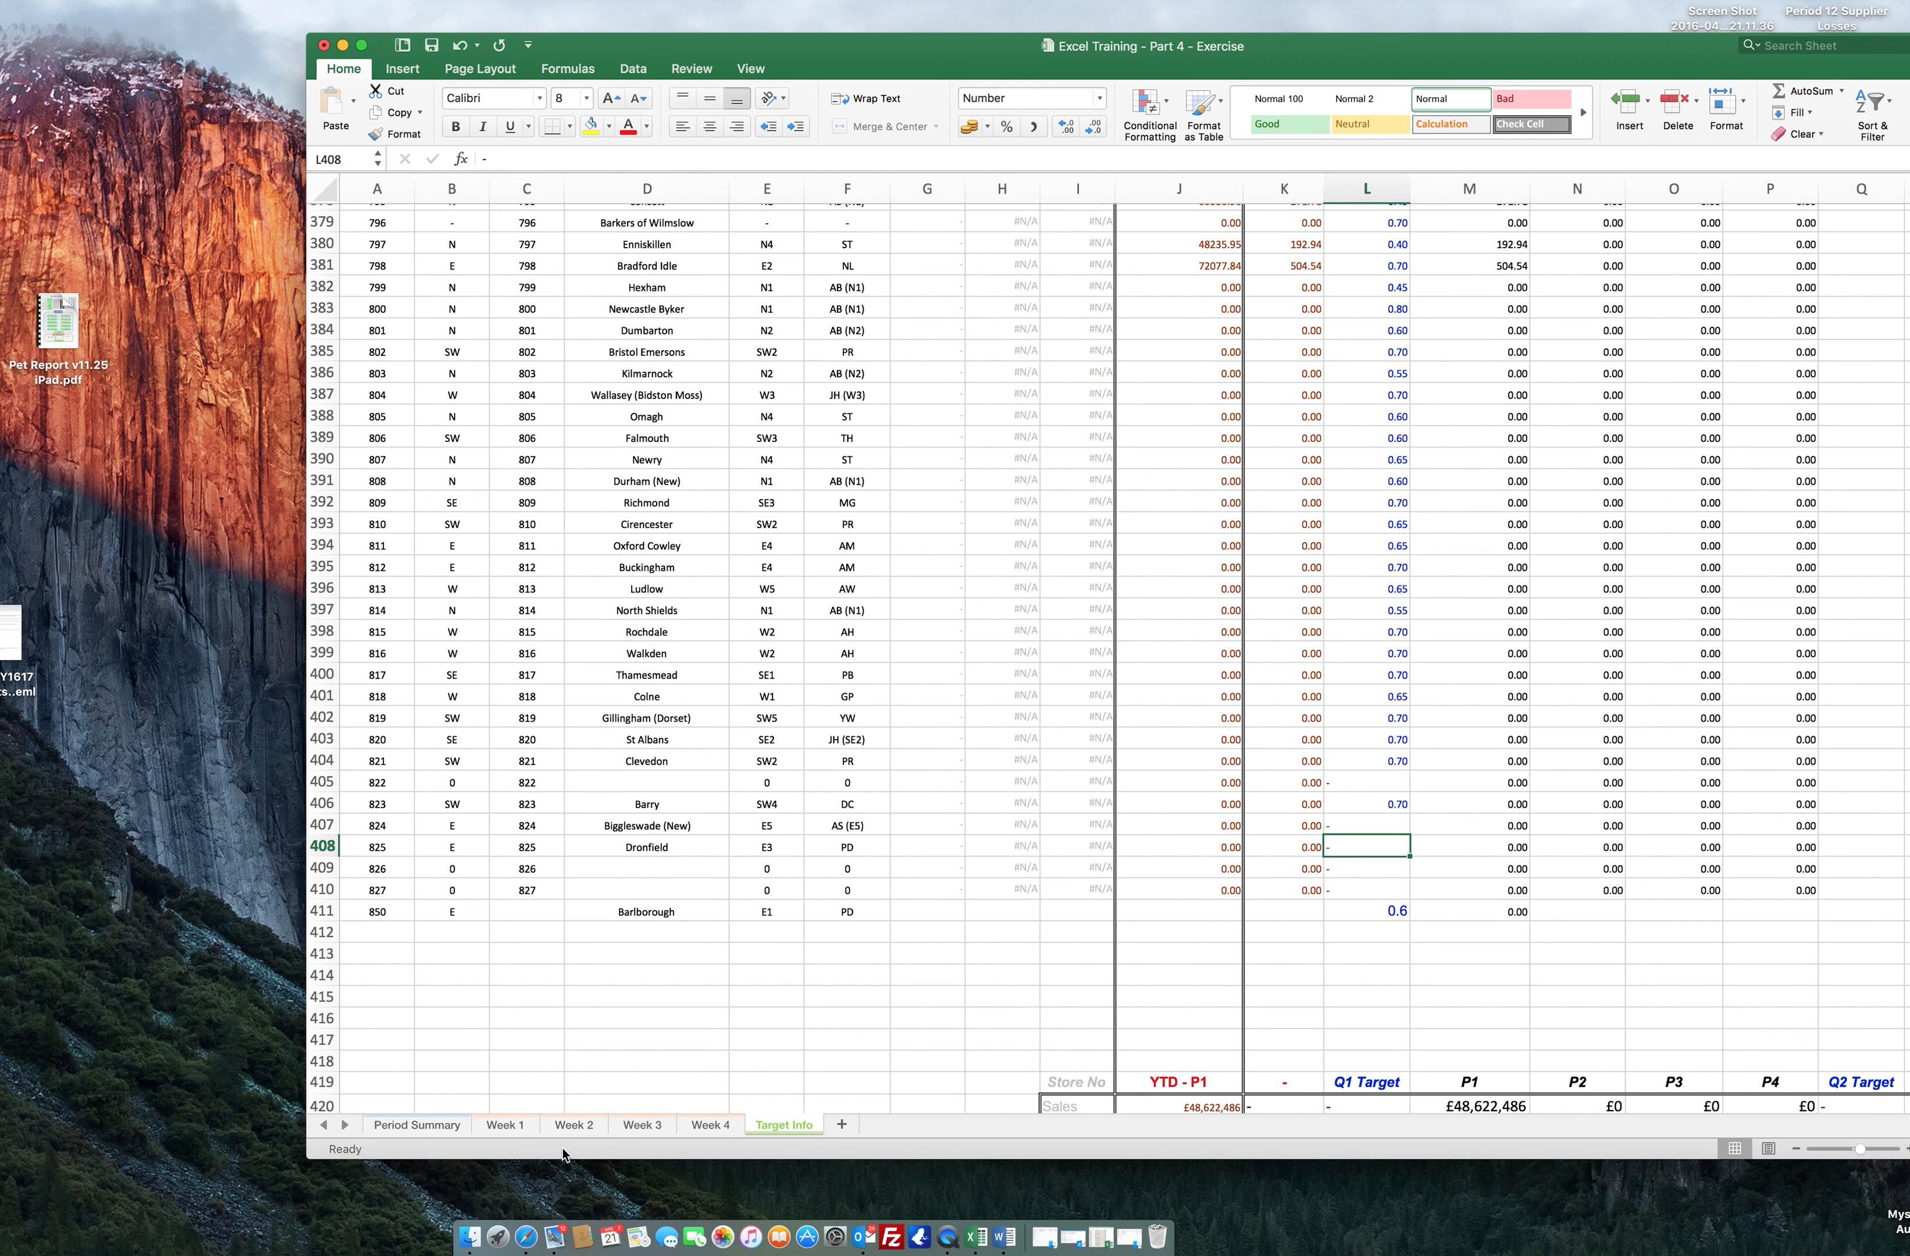
click(417, 1124)
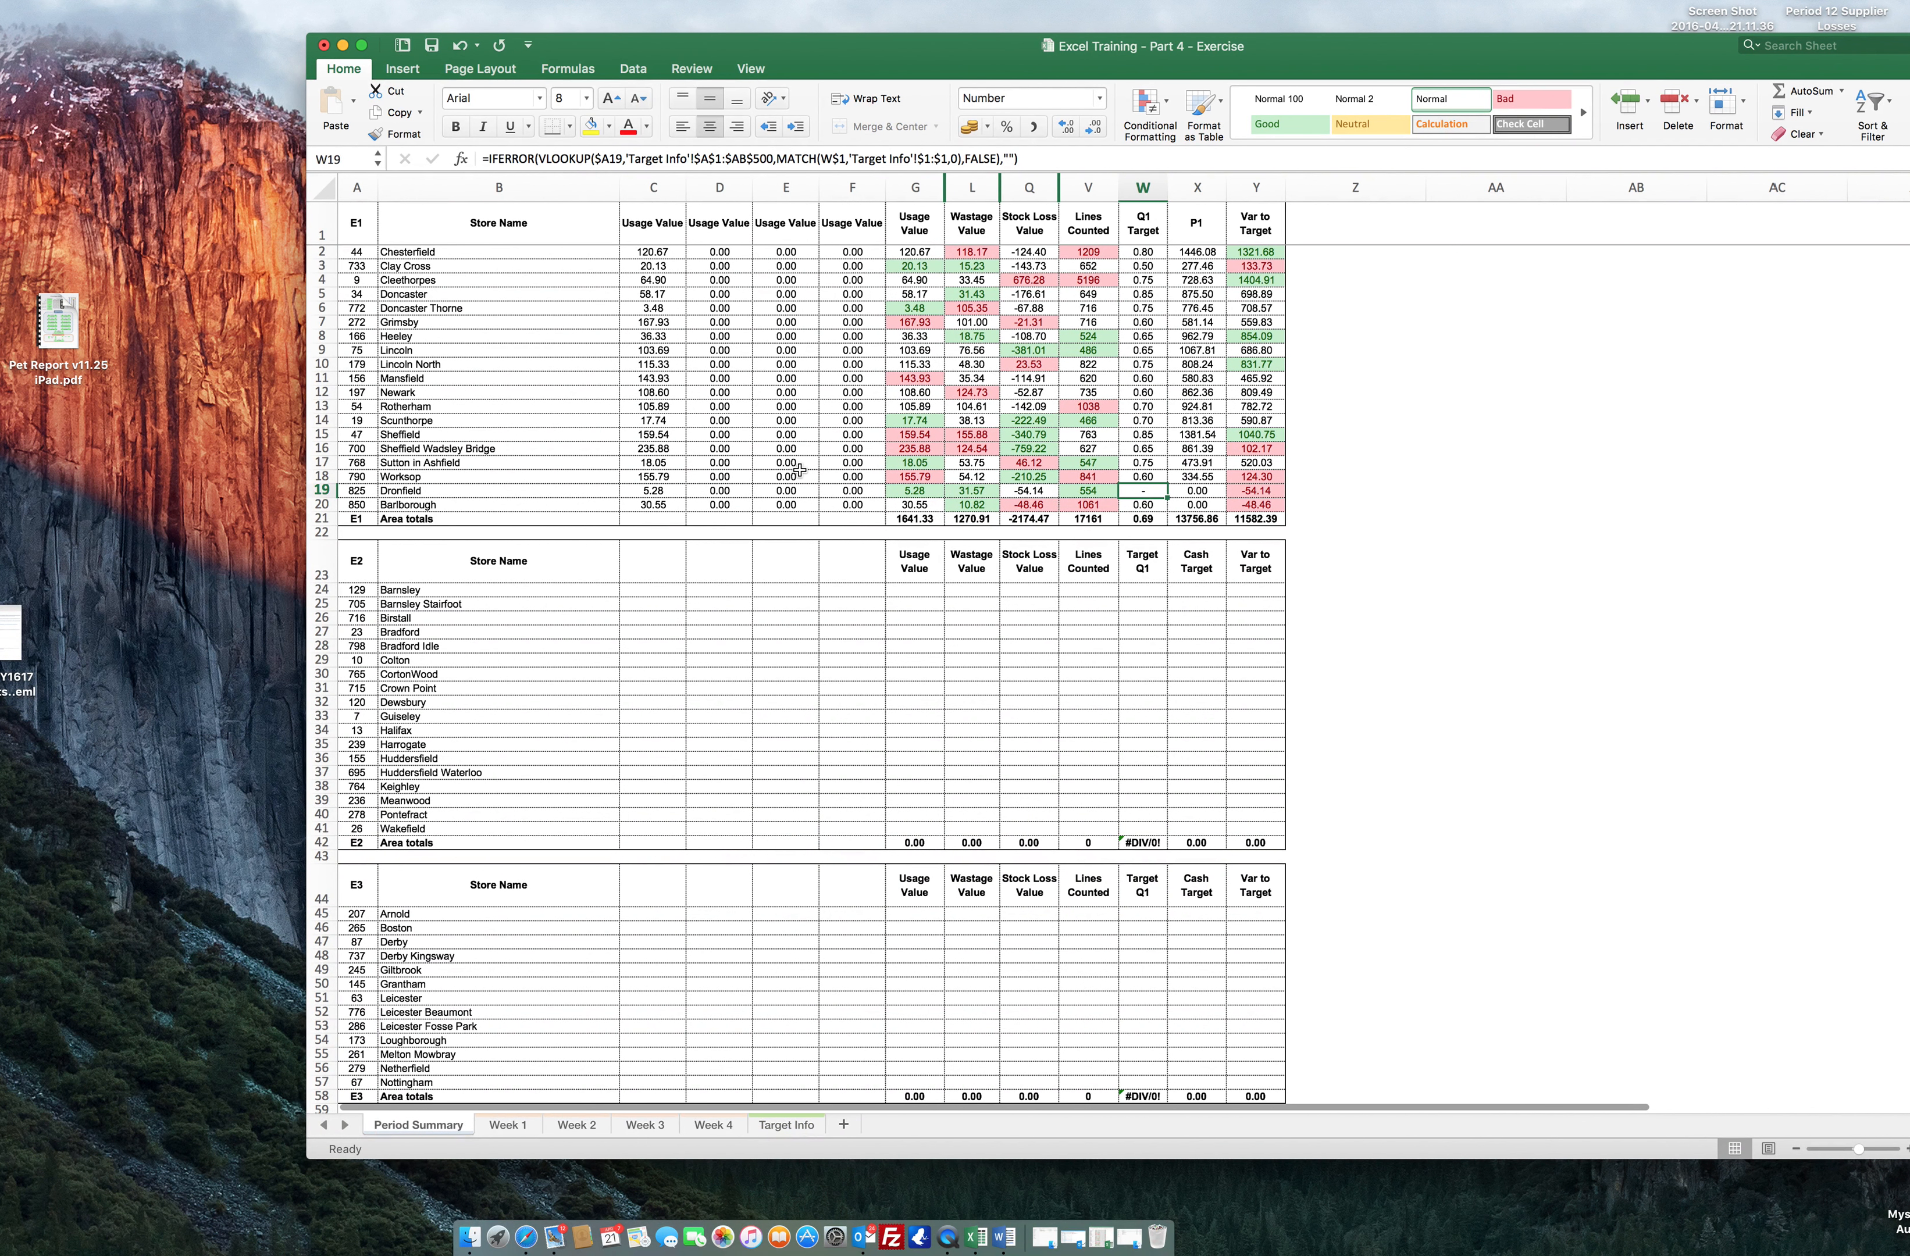
Copy the headers and Chesterfield's formulas in C1:Y2 and paste them at C23 for the E2 header and Barnsley.
drag(652, 252, 1246, 215)
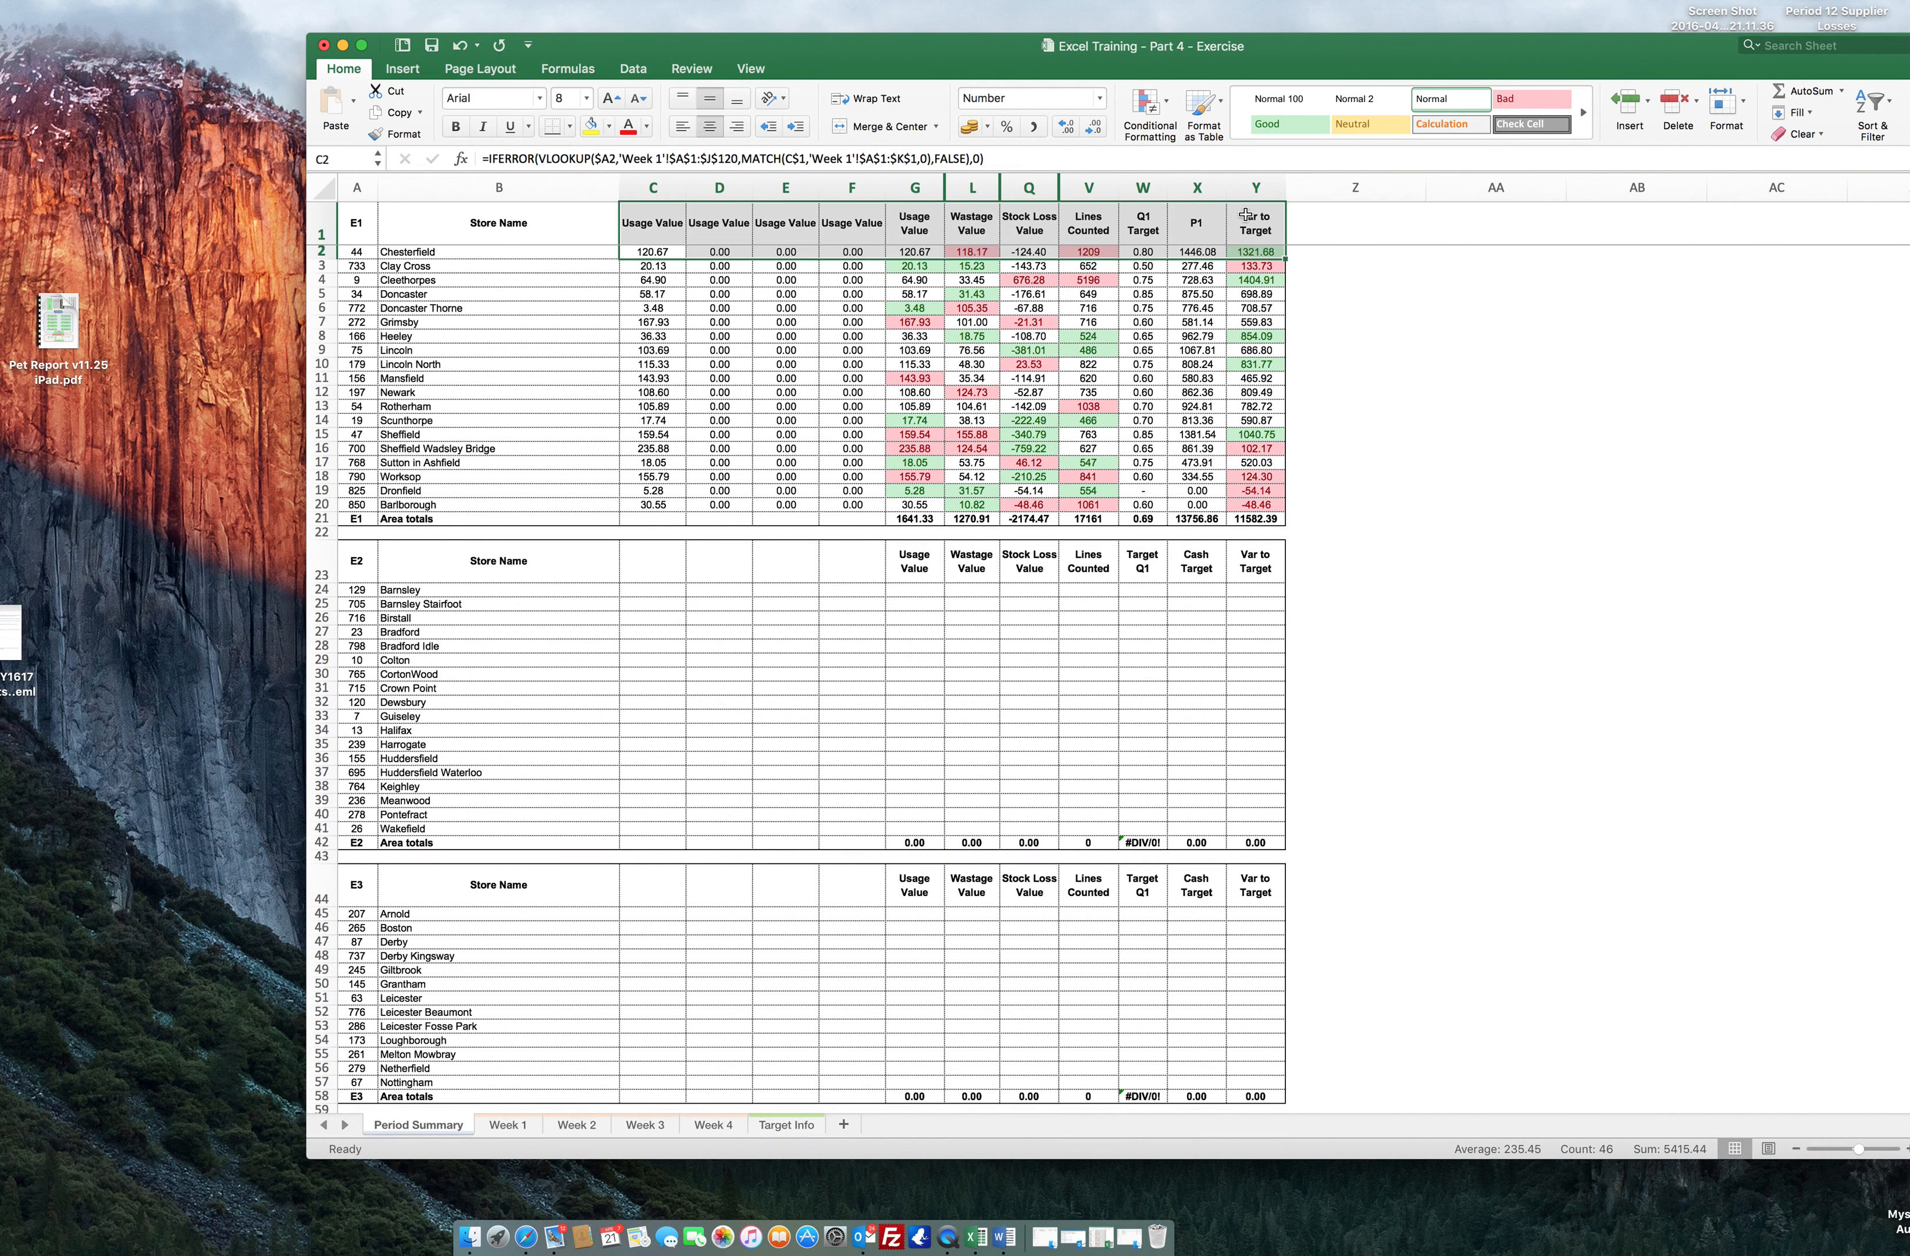
key(super+c)
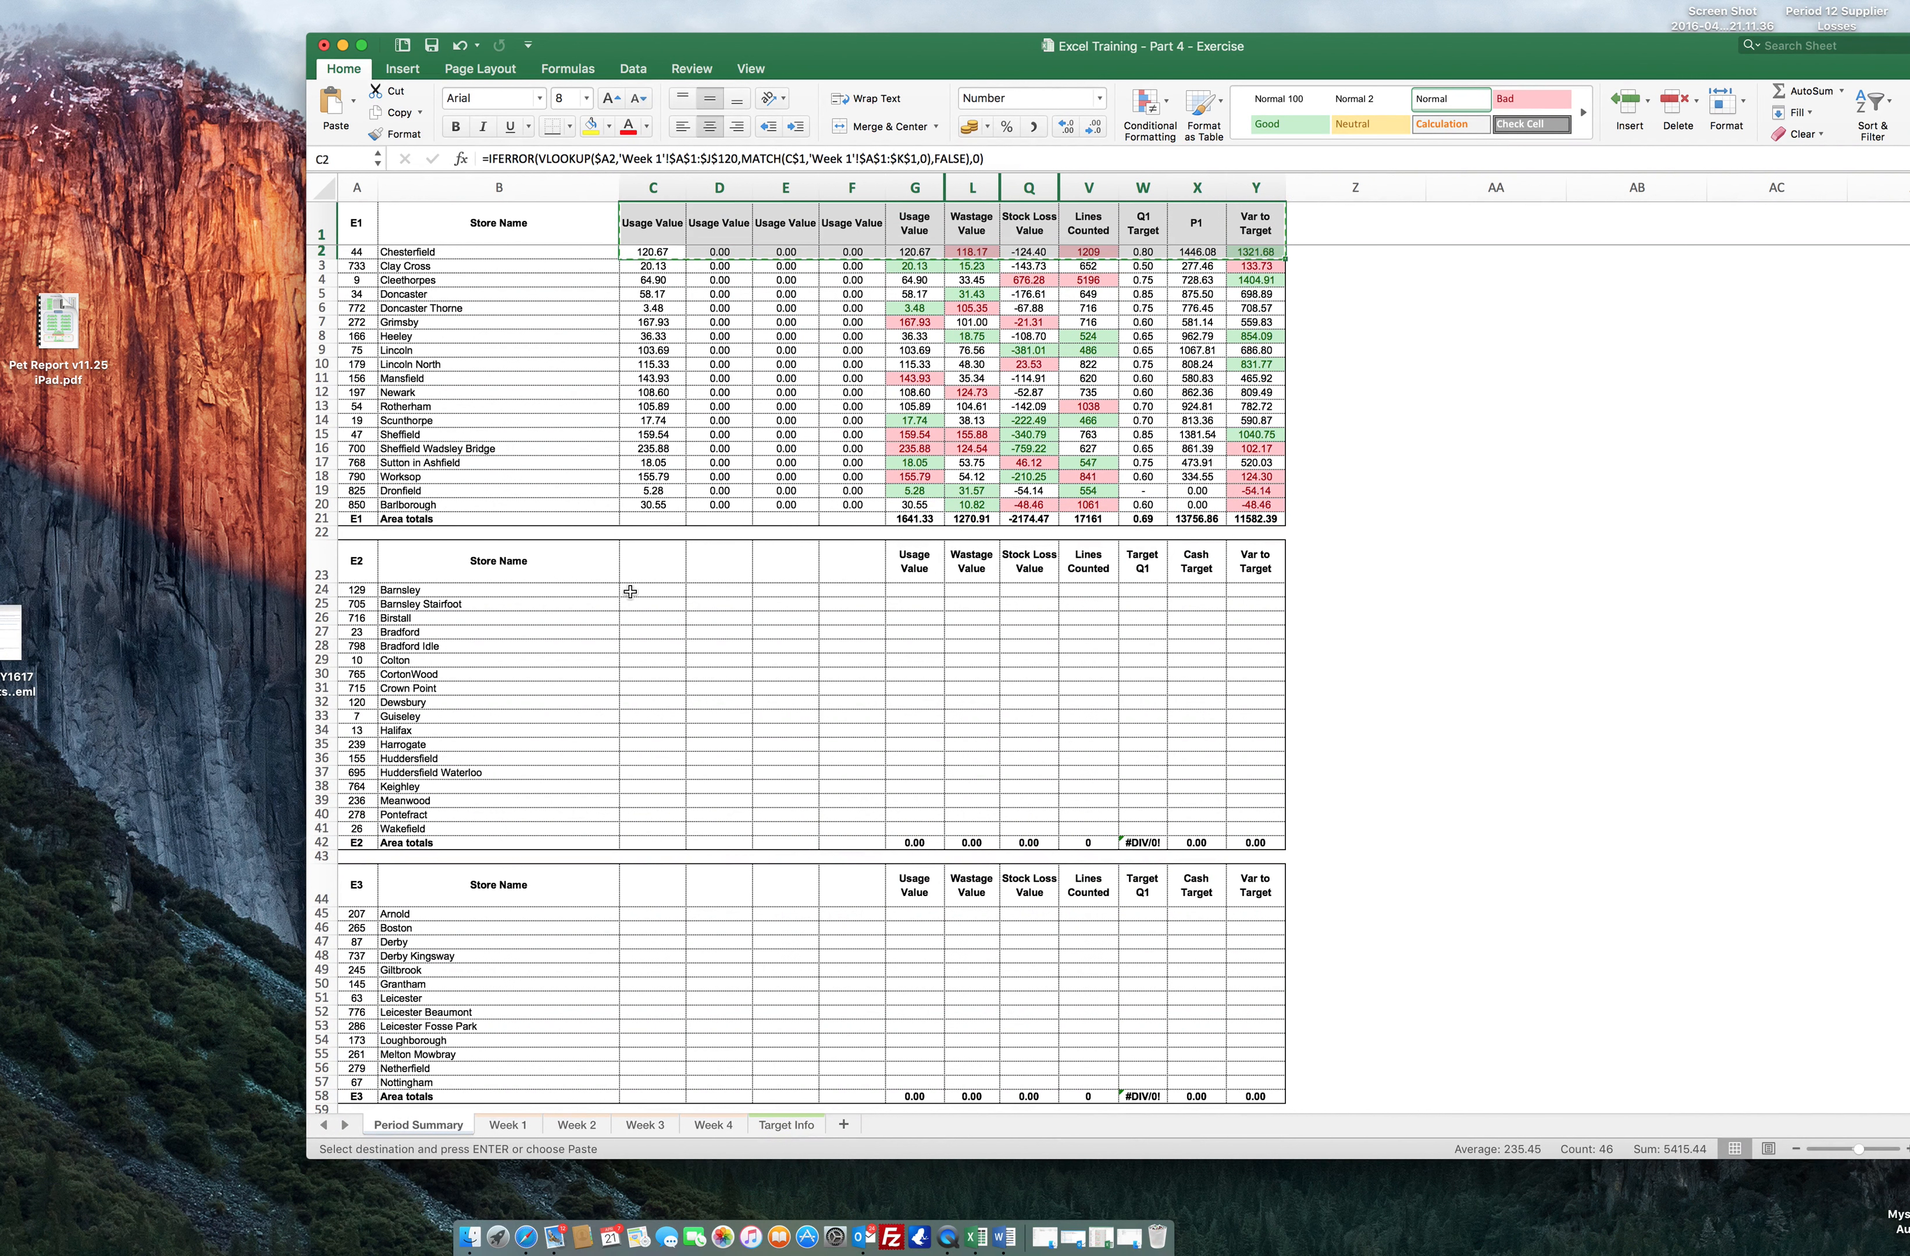
click(631, 589)
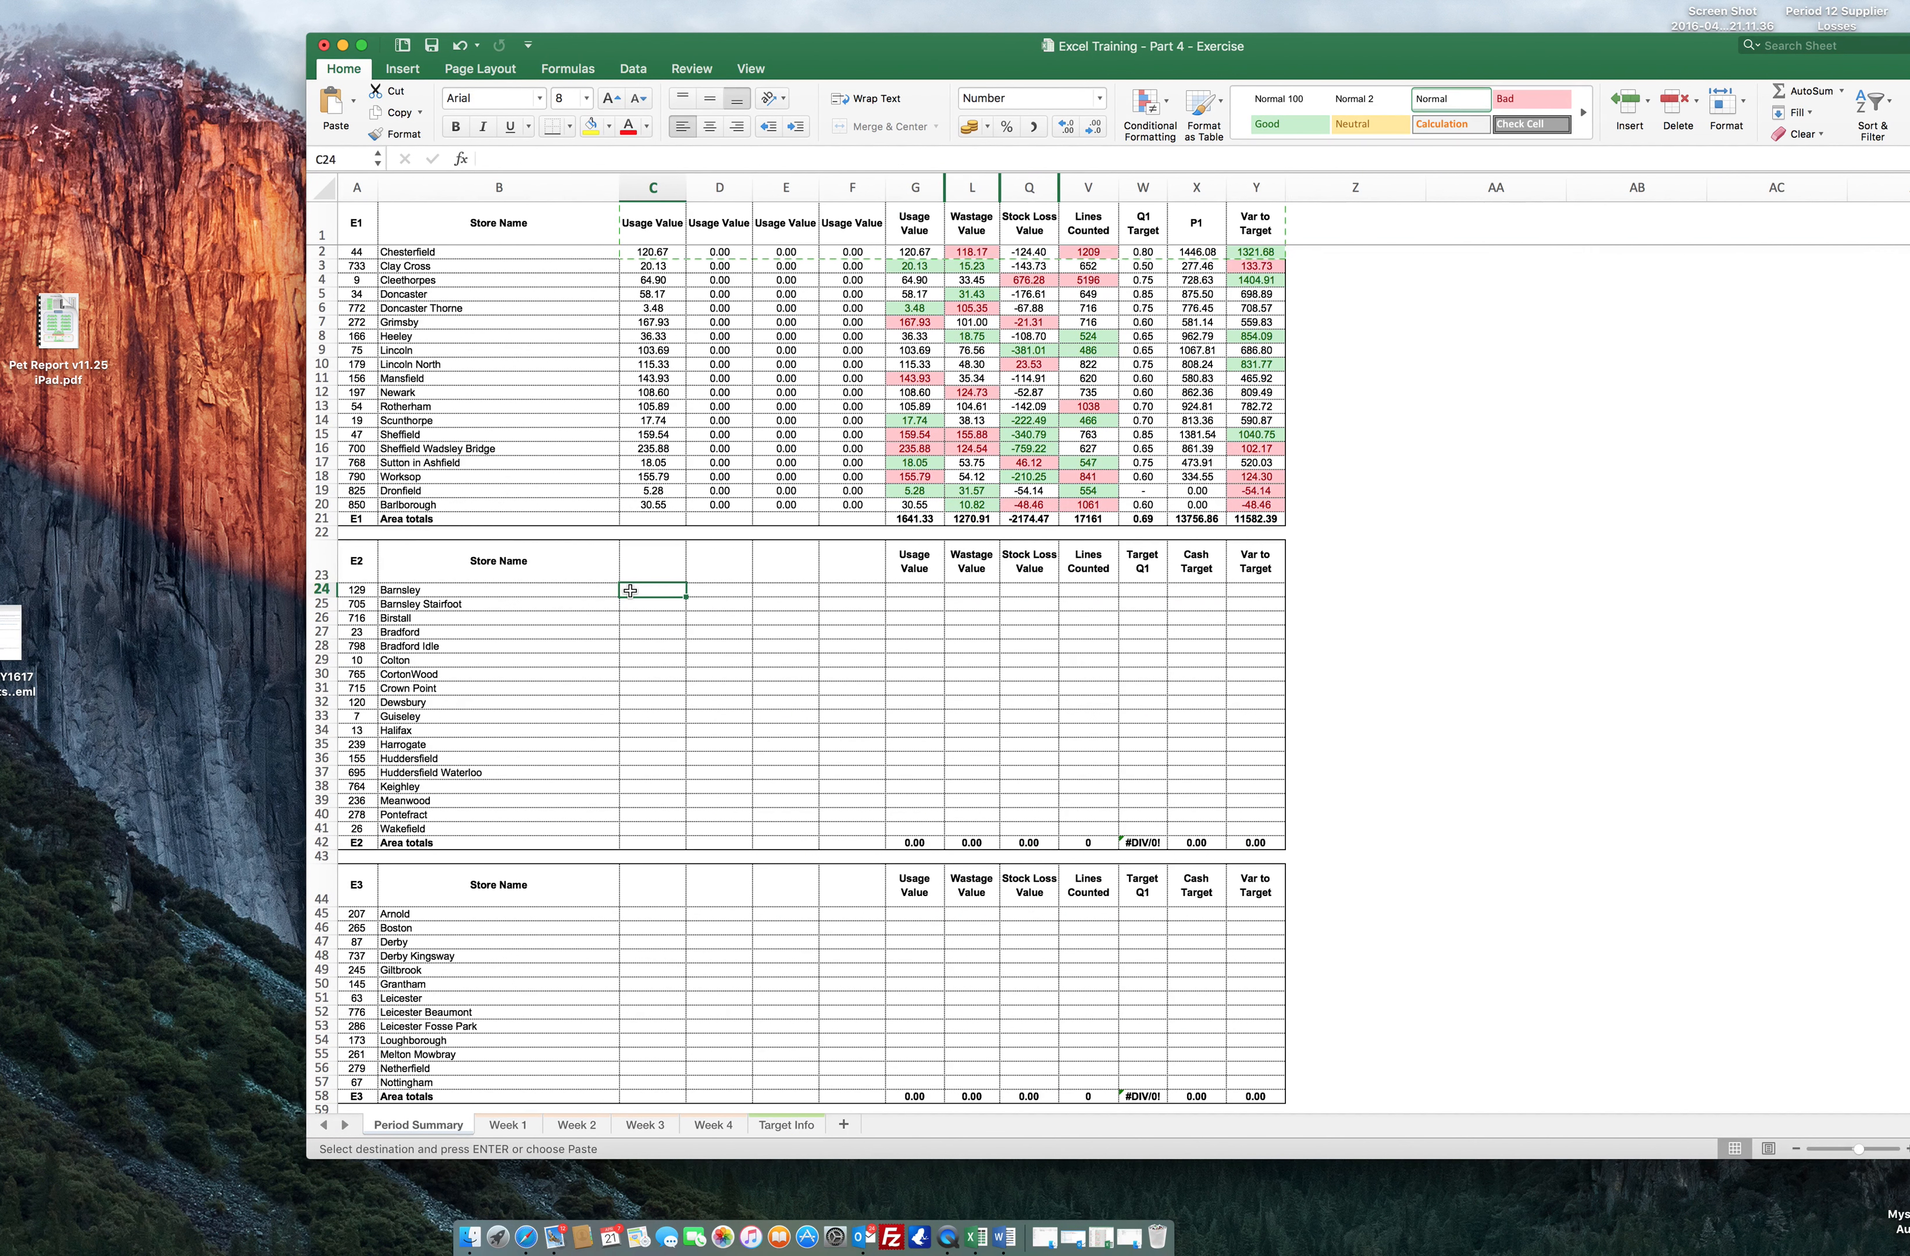
click(636, 553)
key(super+v)
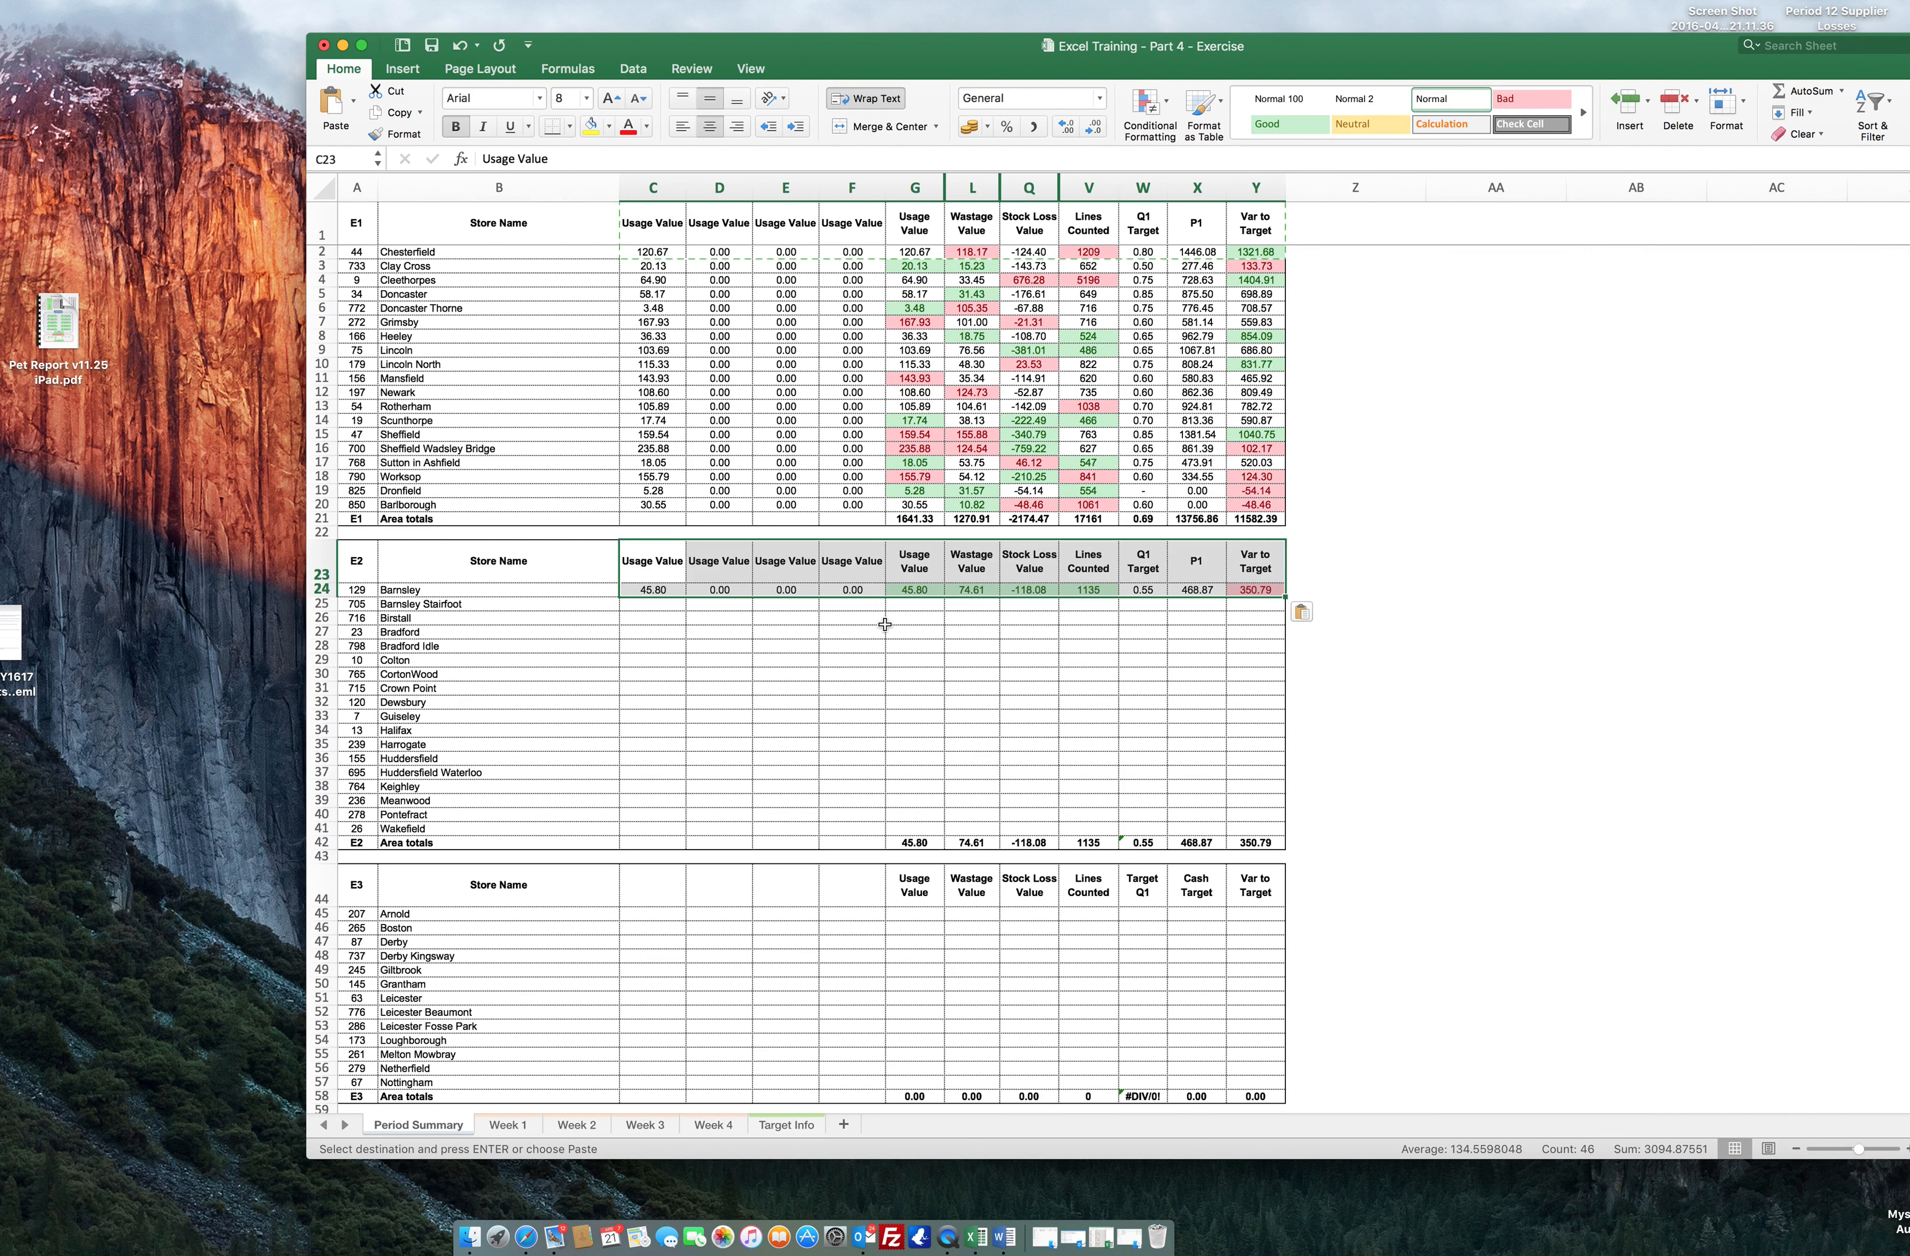
click(868, 631)
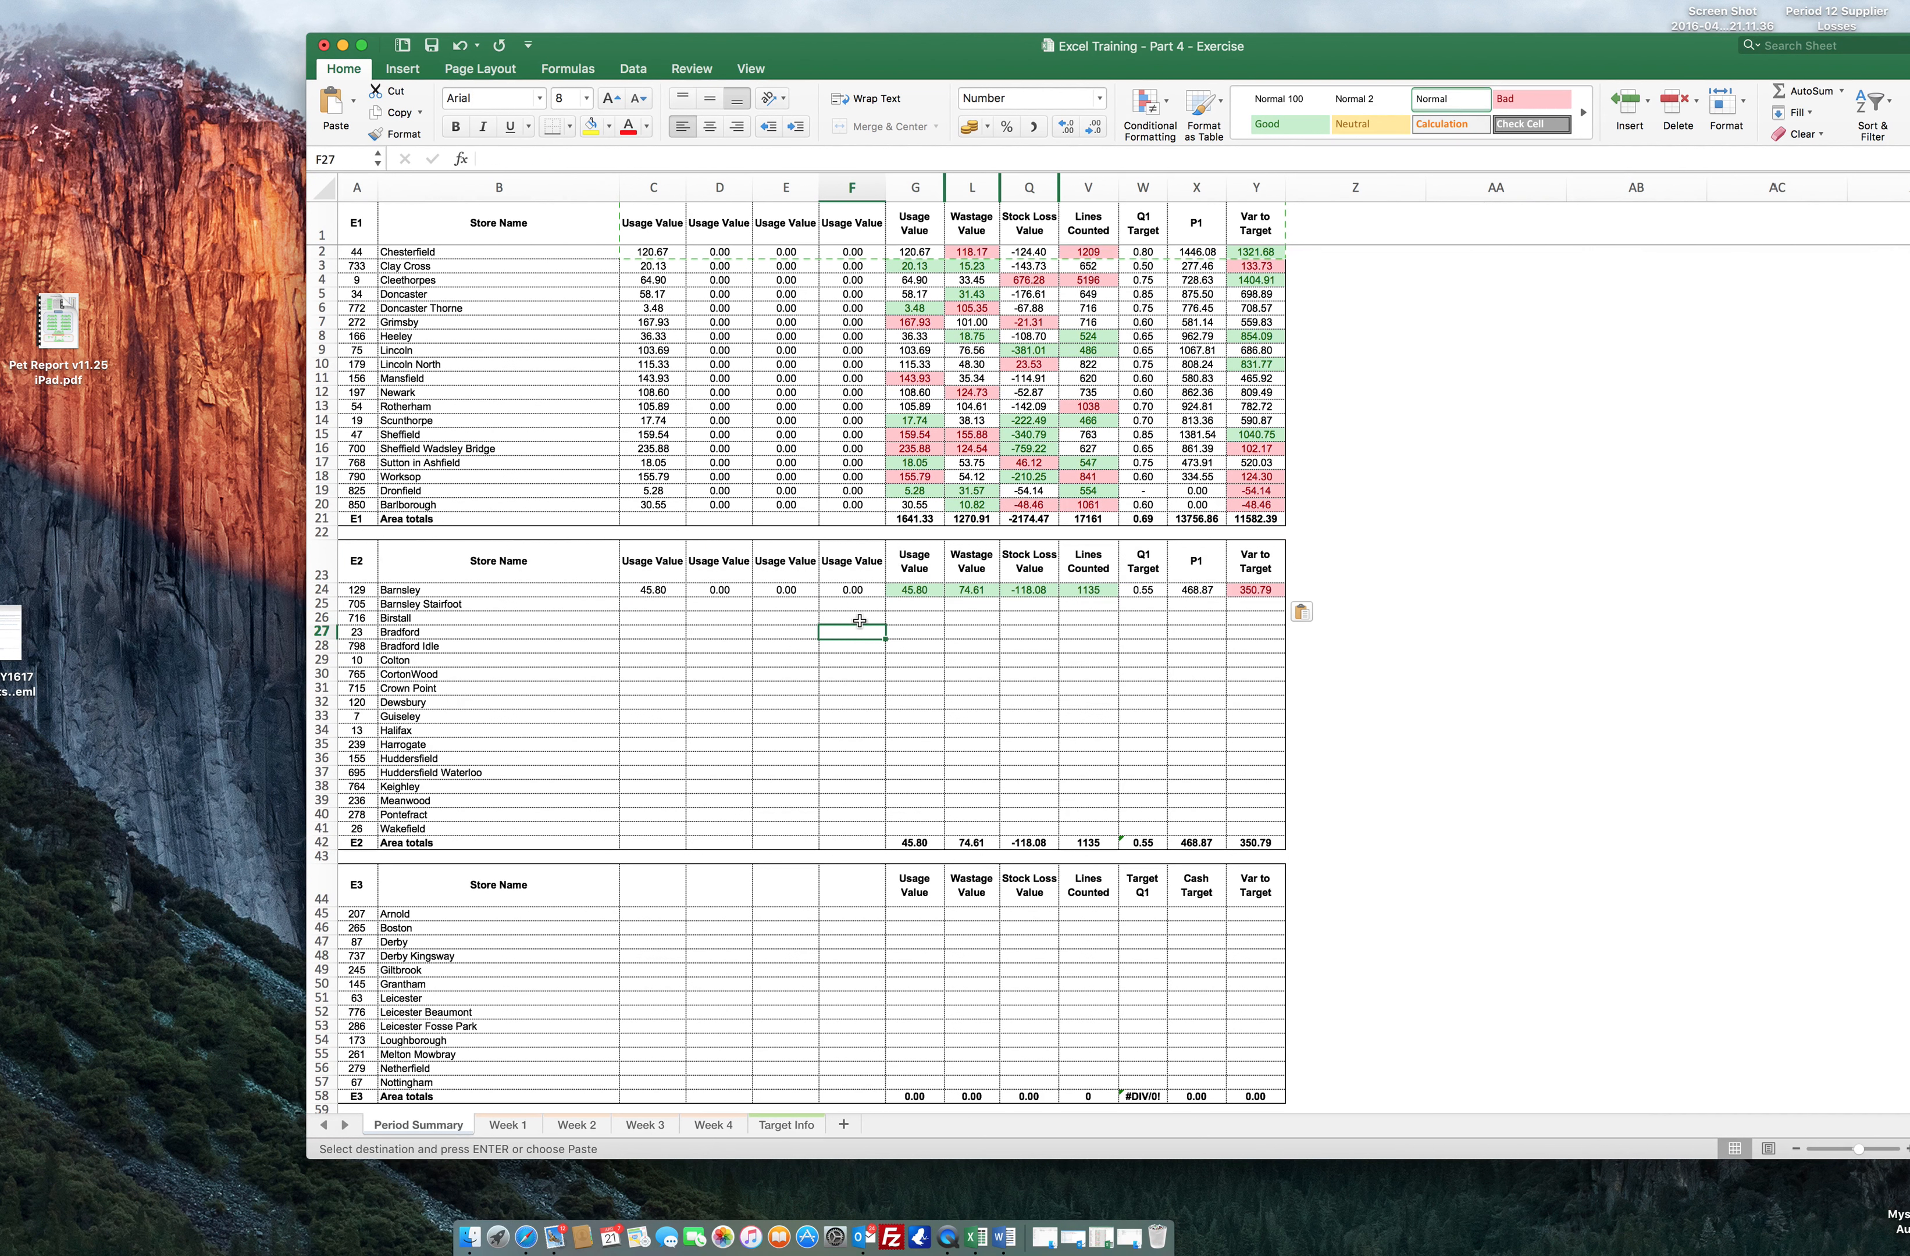
Unhide the weekly Wastage Value columns H to K and fill Barnsley's formulas from C24:Y24 down through row 41.
drag(971, 187, 938, 187)
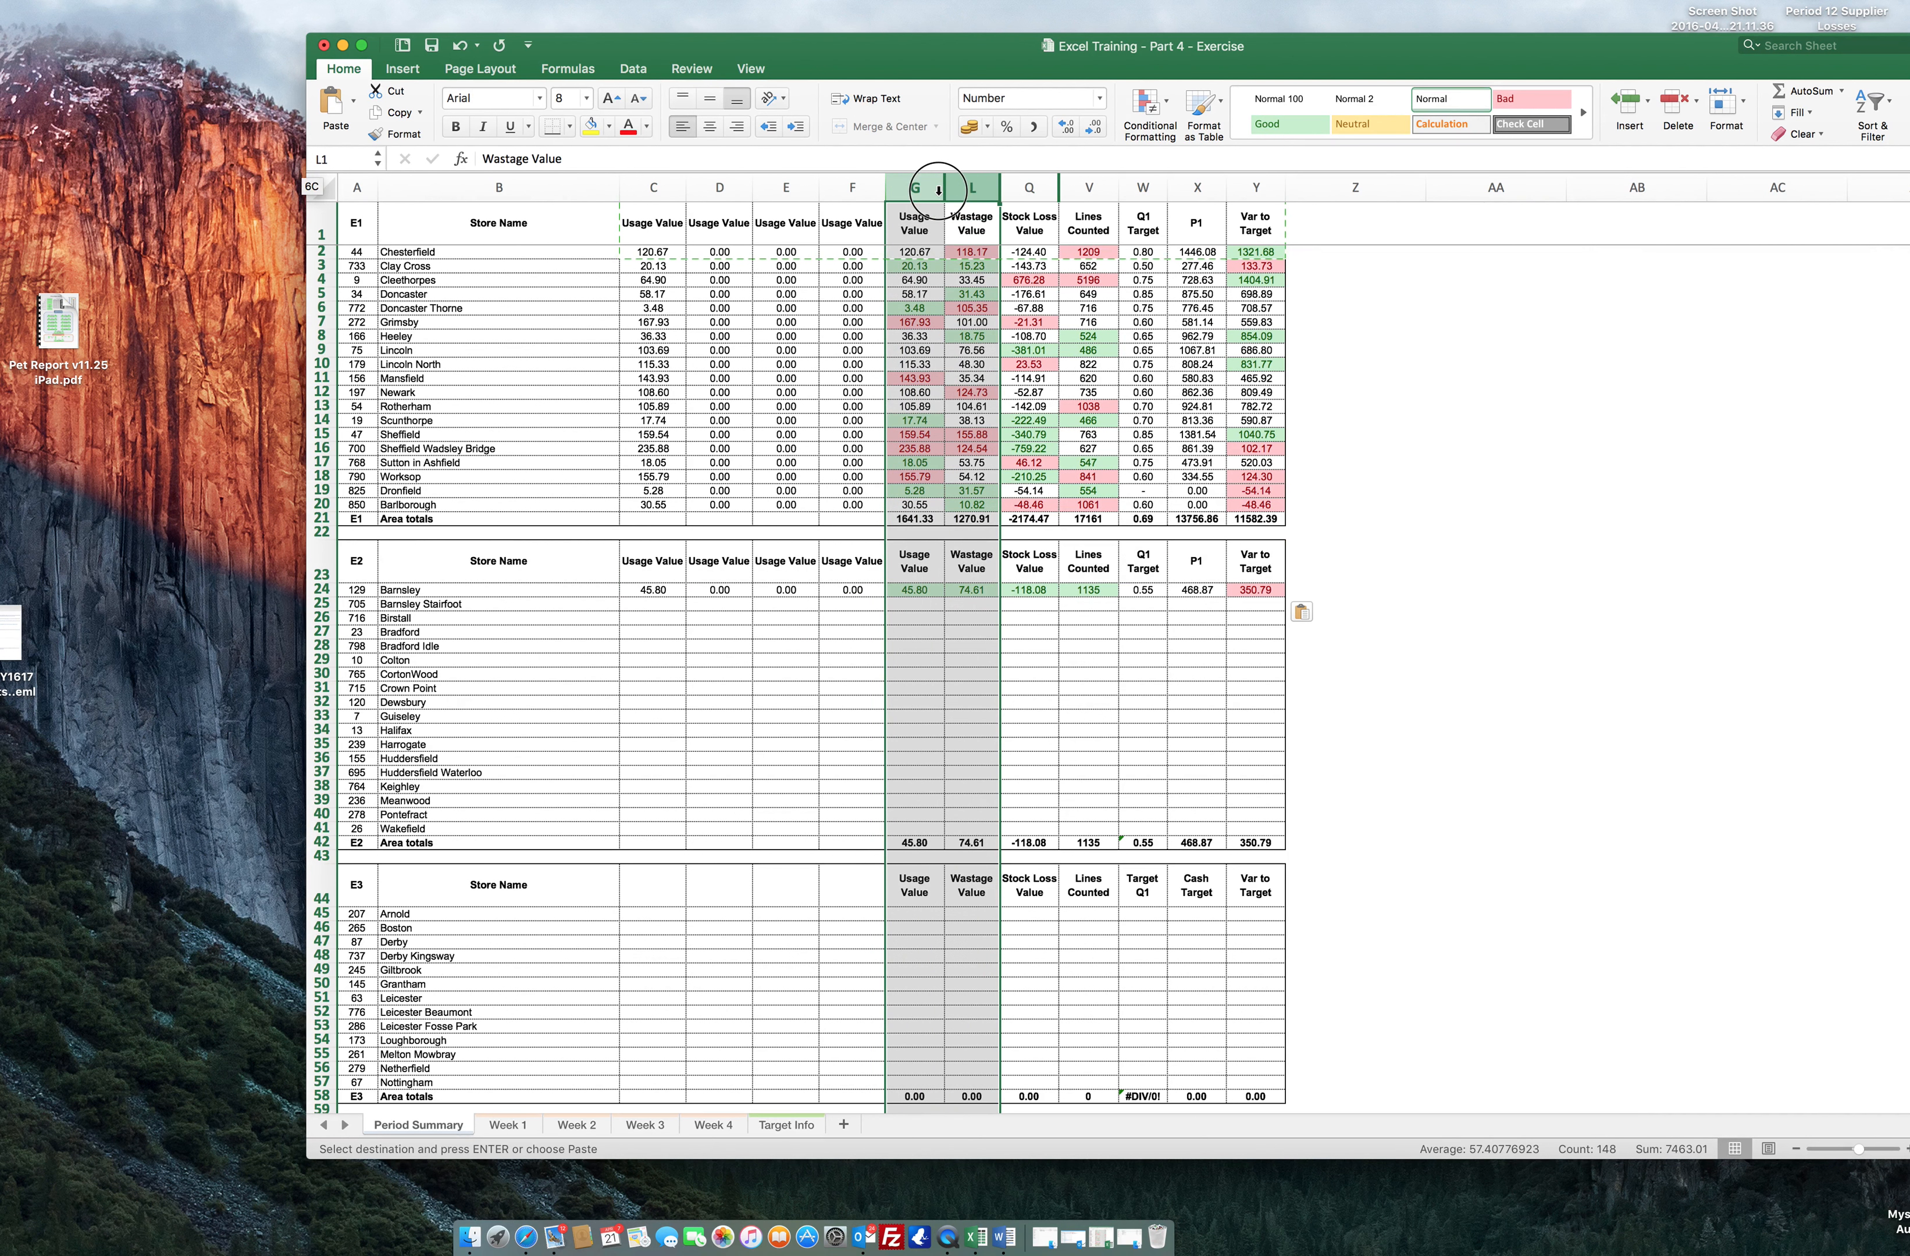
right_click(938, 194)
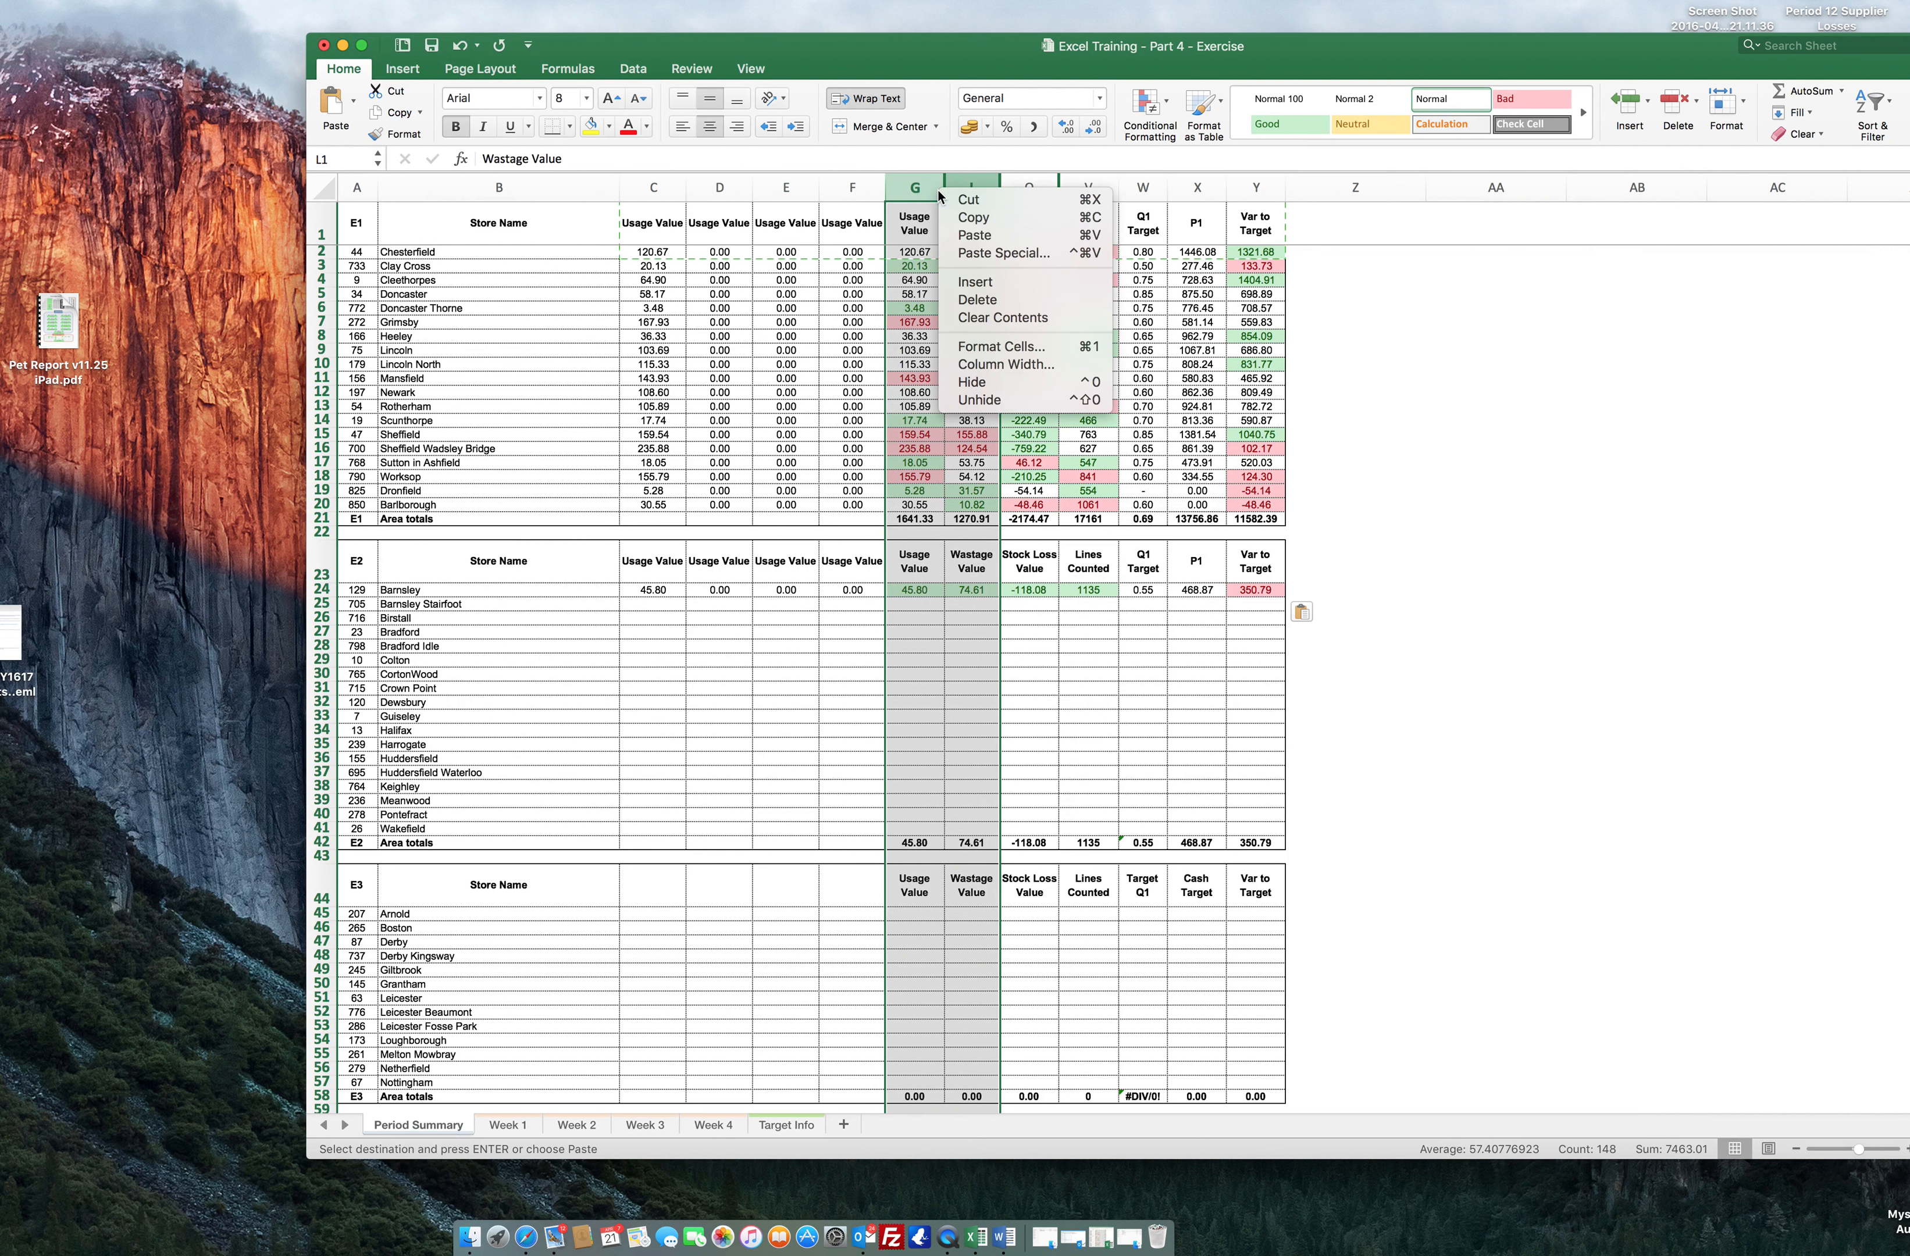
click(985, 401)
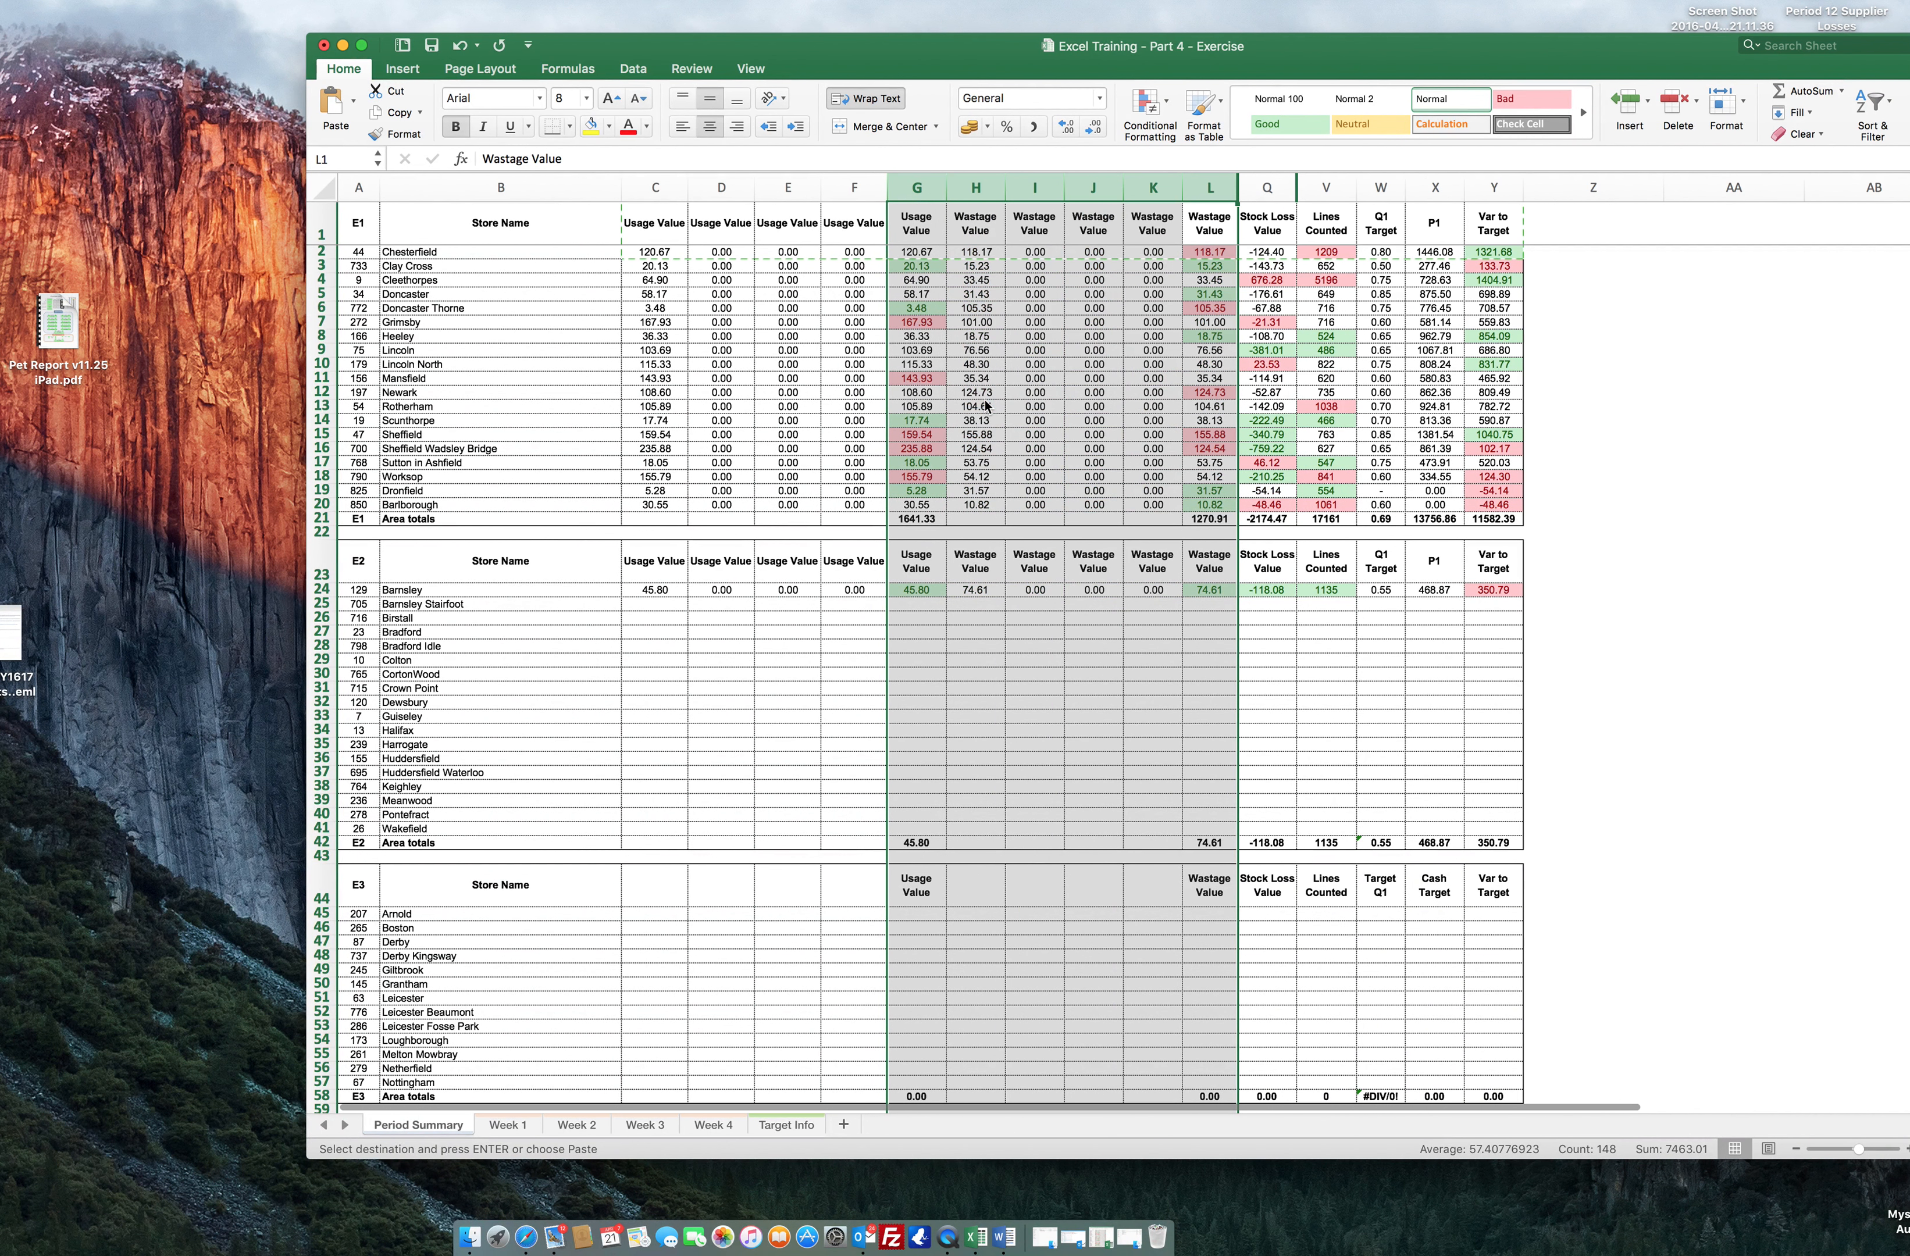
drag(661, 589, 1512, 832)
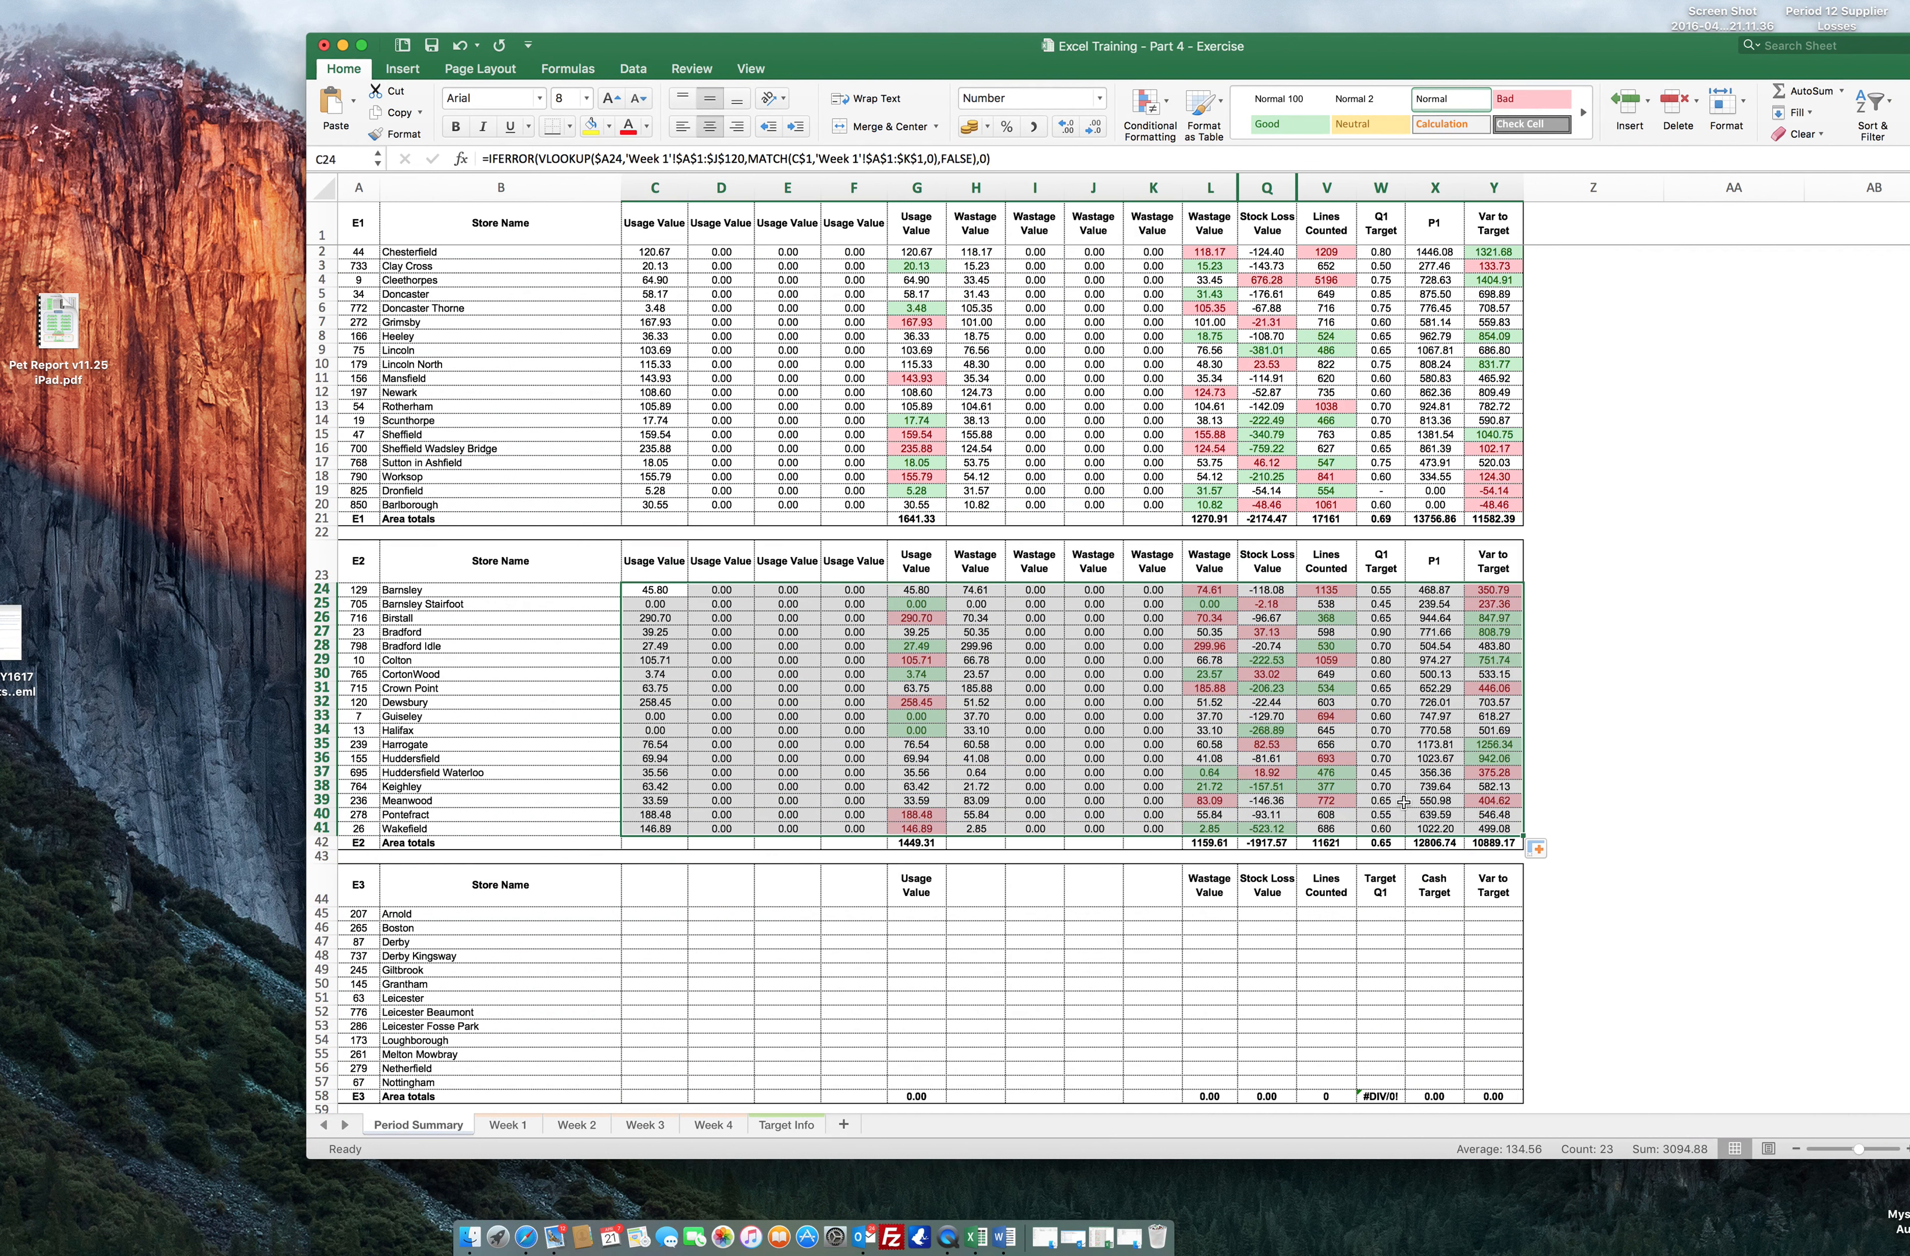
Copy E2's header and Barnsley's formulas in C23:Y24 and paste them at C44 for the E3 header and Arnold.
scroll(1148, 729, down, 1)
scroll(1148, 729, down, 5)
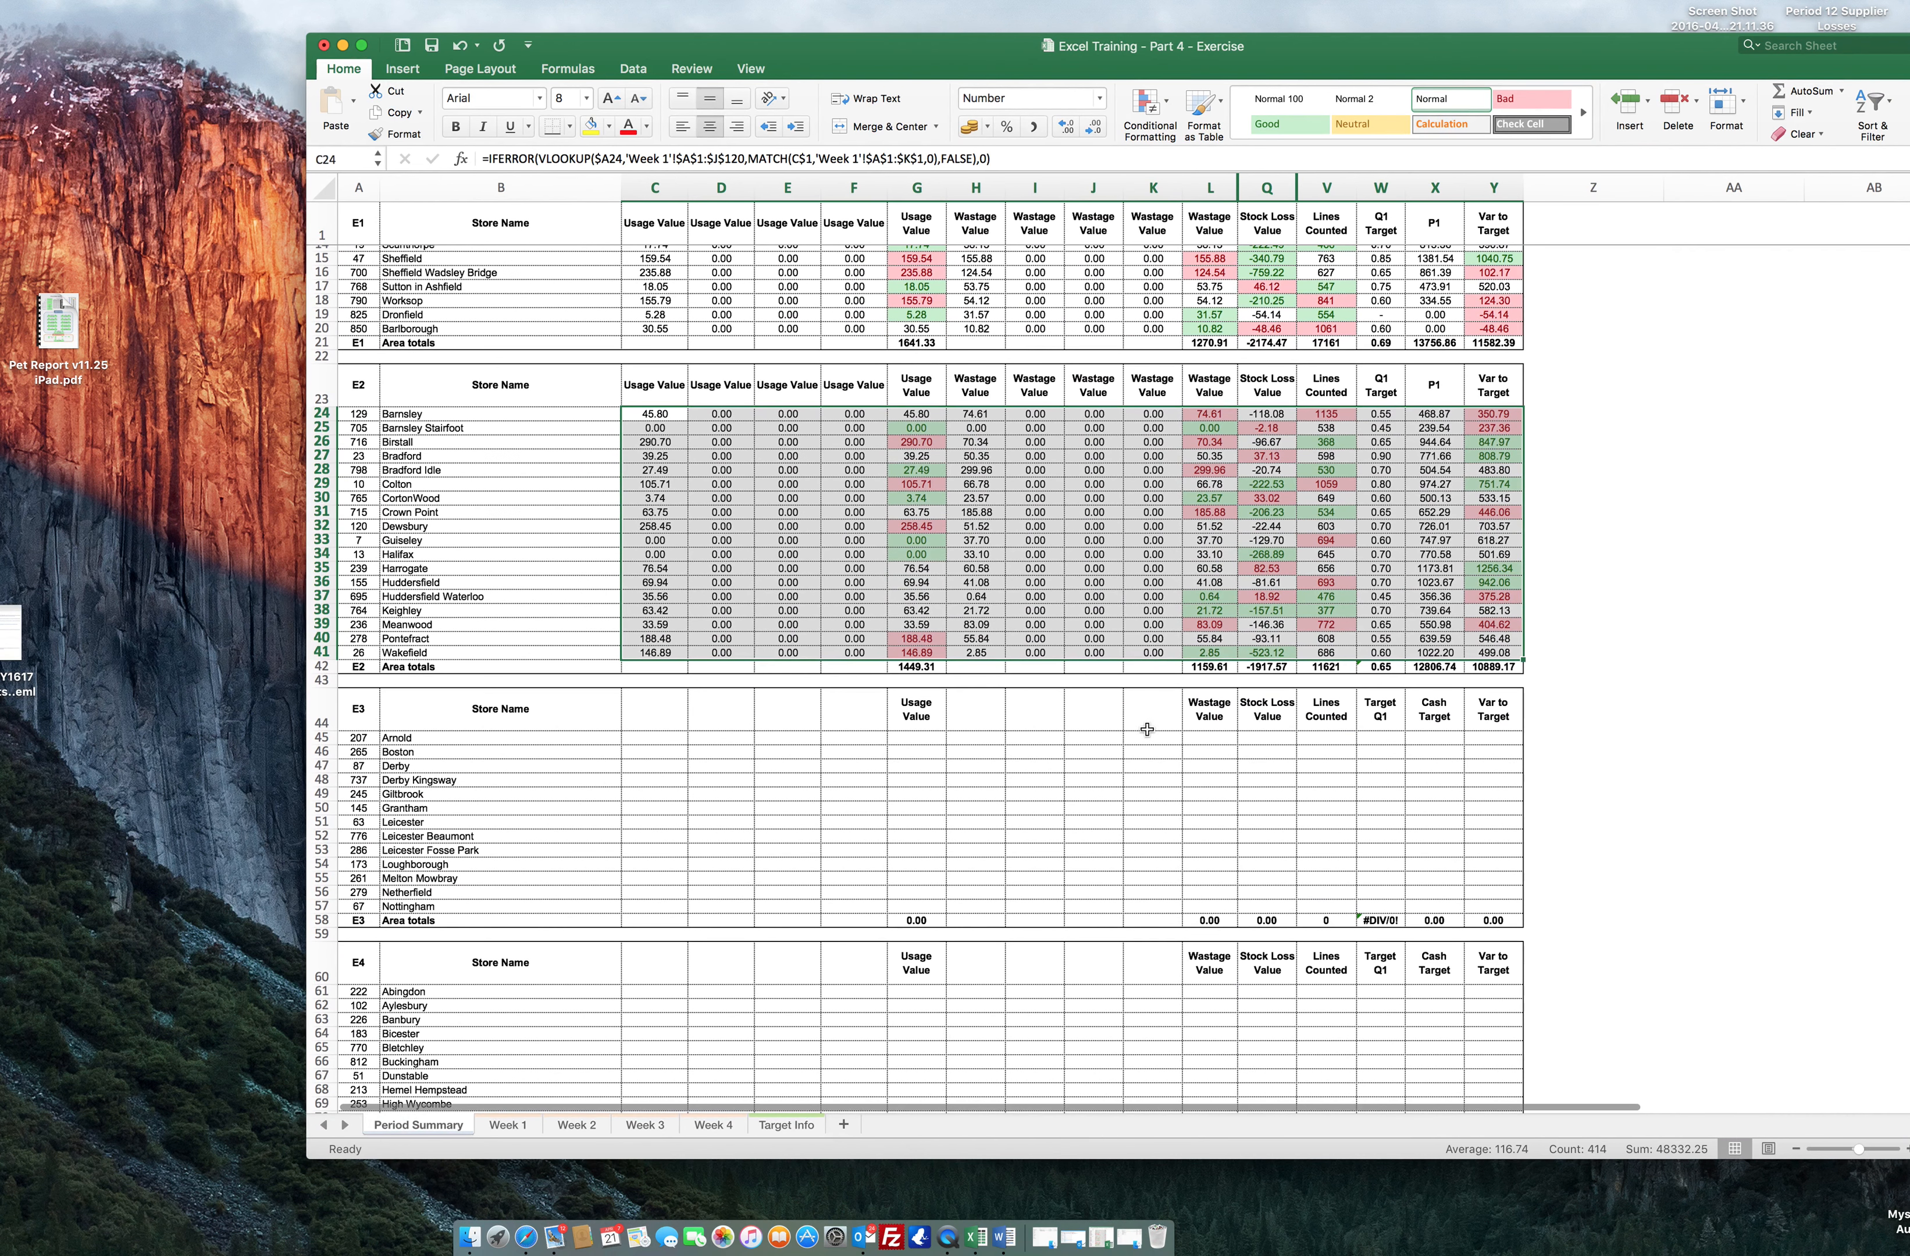
click(649, 707)
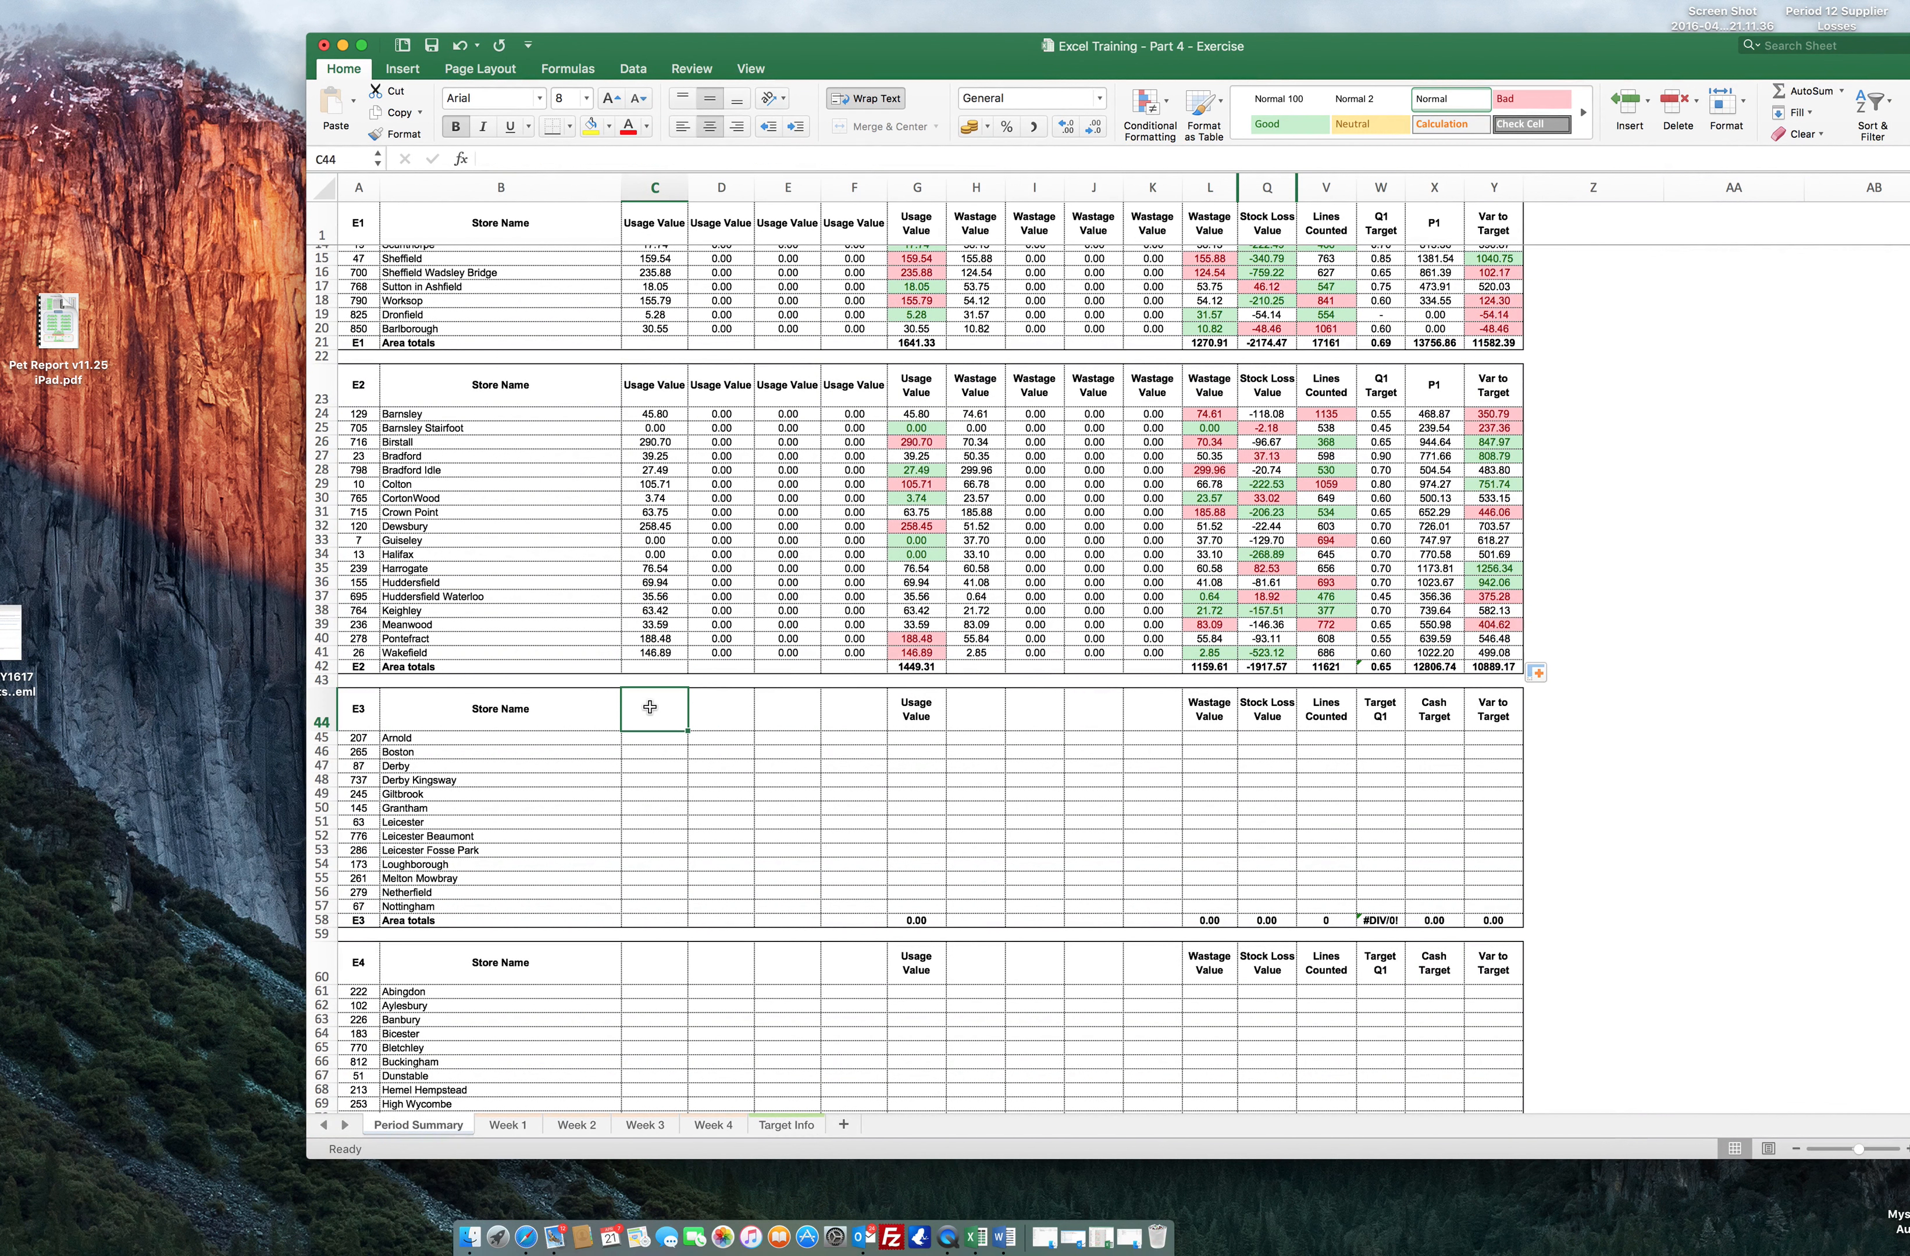
drag(653, 380, 1494, 416)
key(super+c)
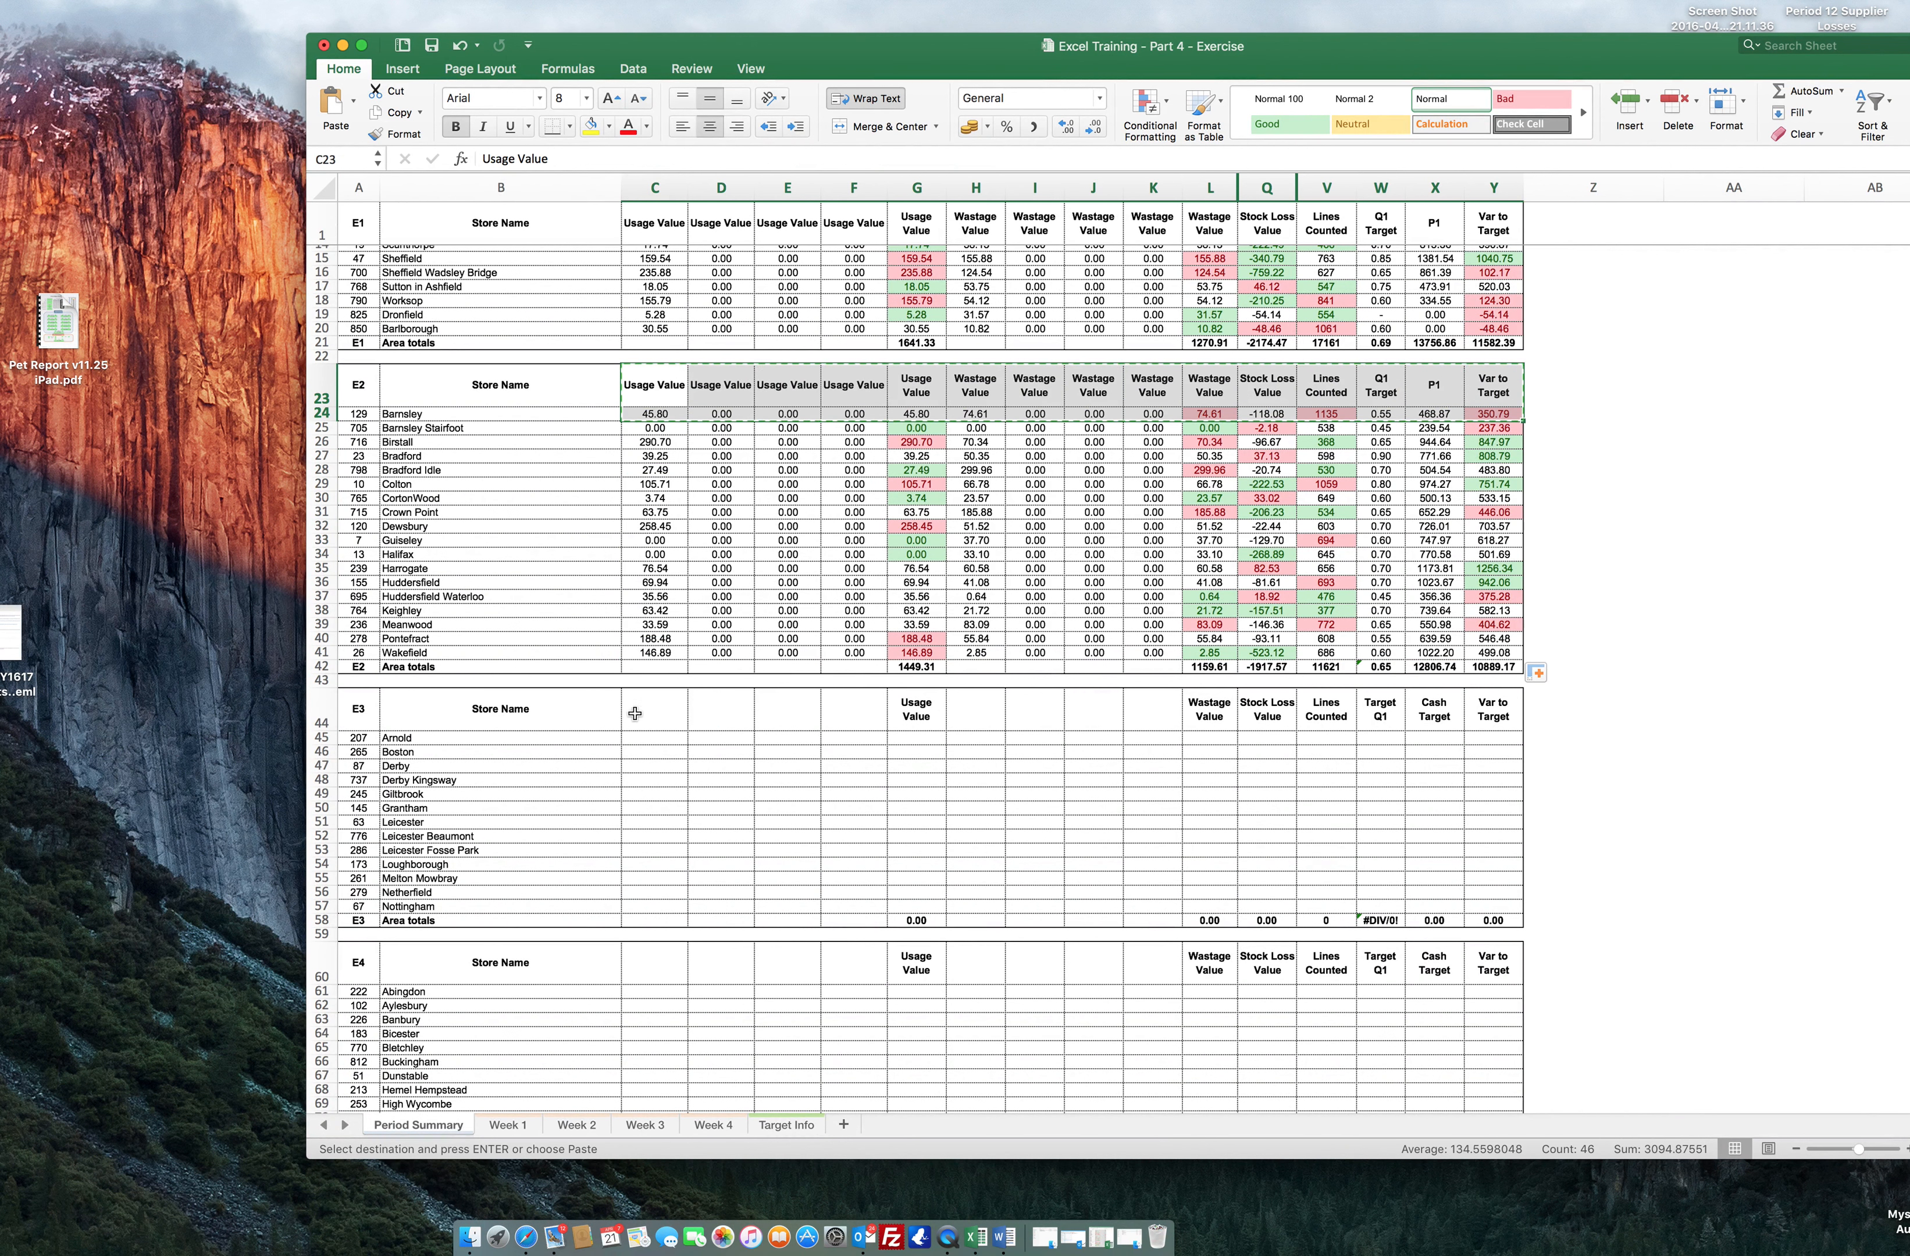
click(641, 709)
key(super+v)
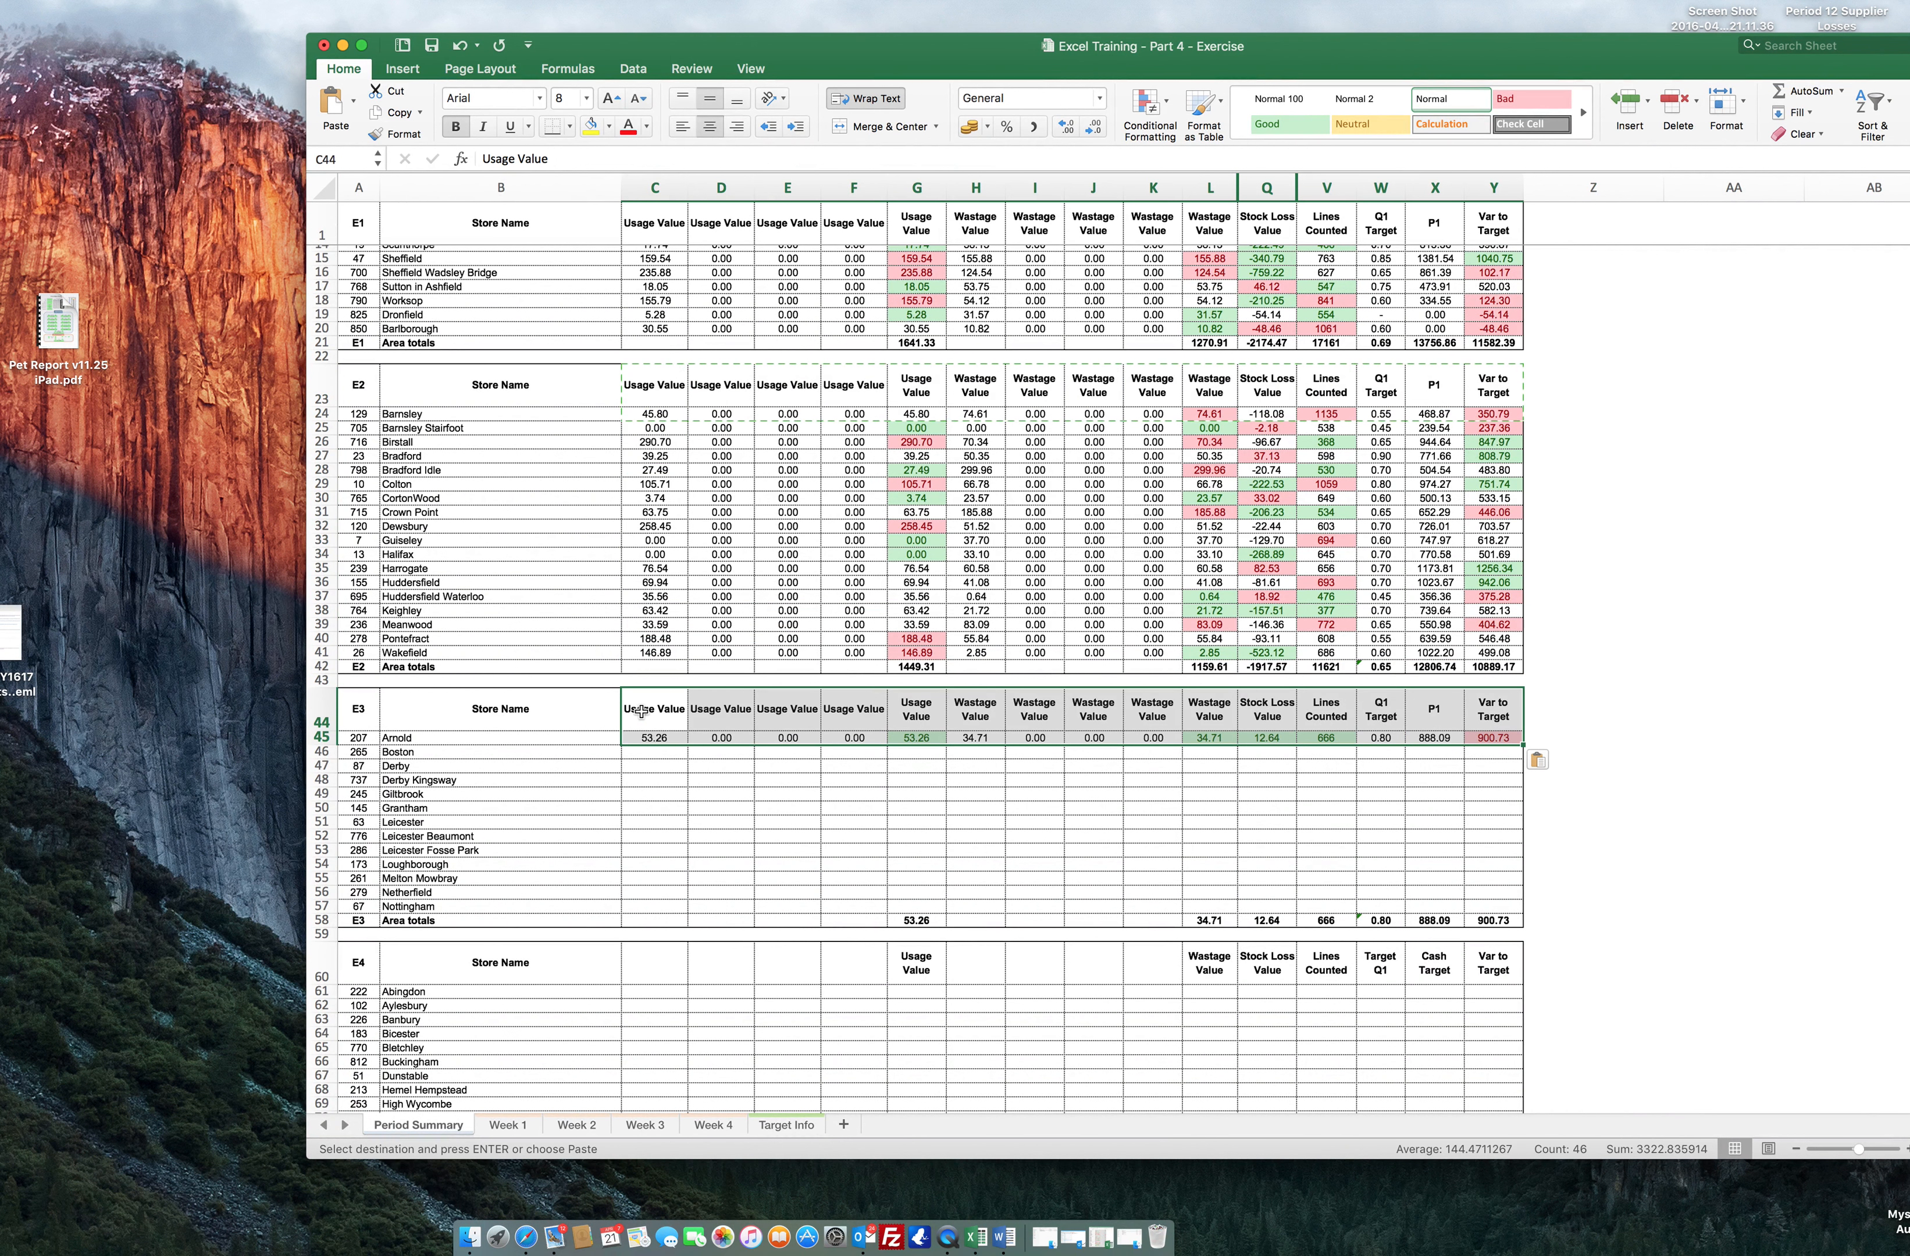
Paste the copied header and formula rows at C60 for area E4 and at C78 for area E5.
scroll(648, 869, down, 3)
click(648, 869)
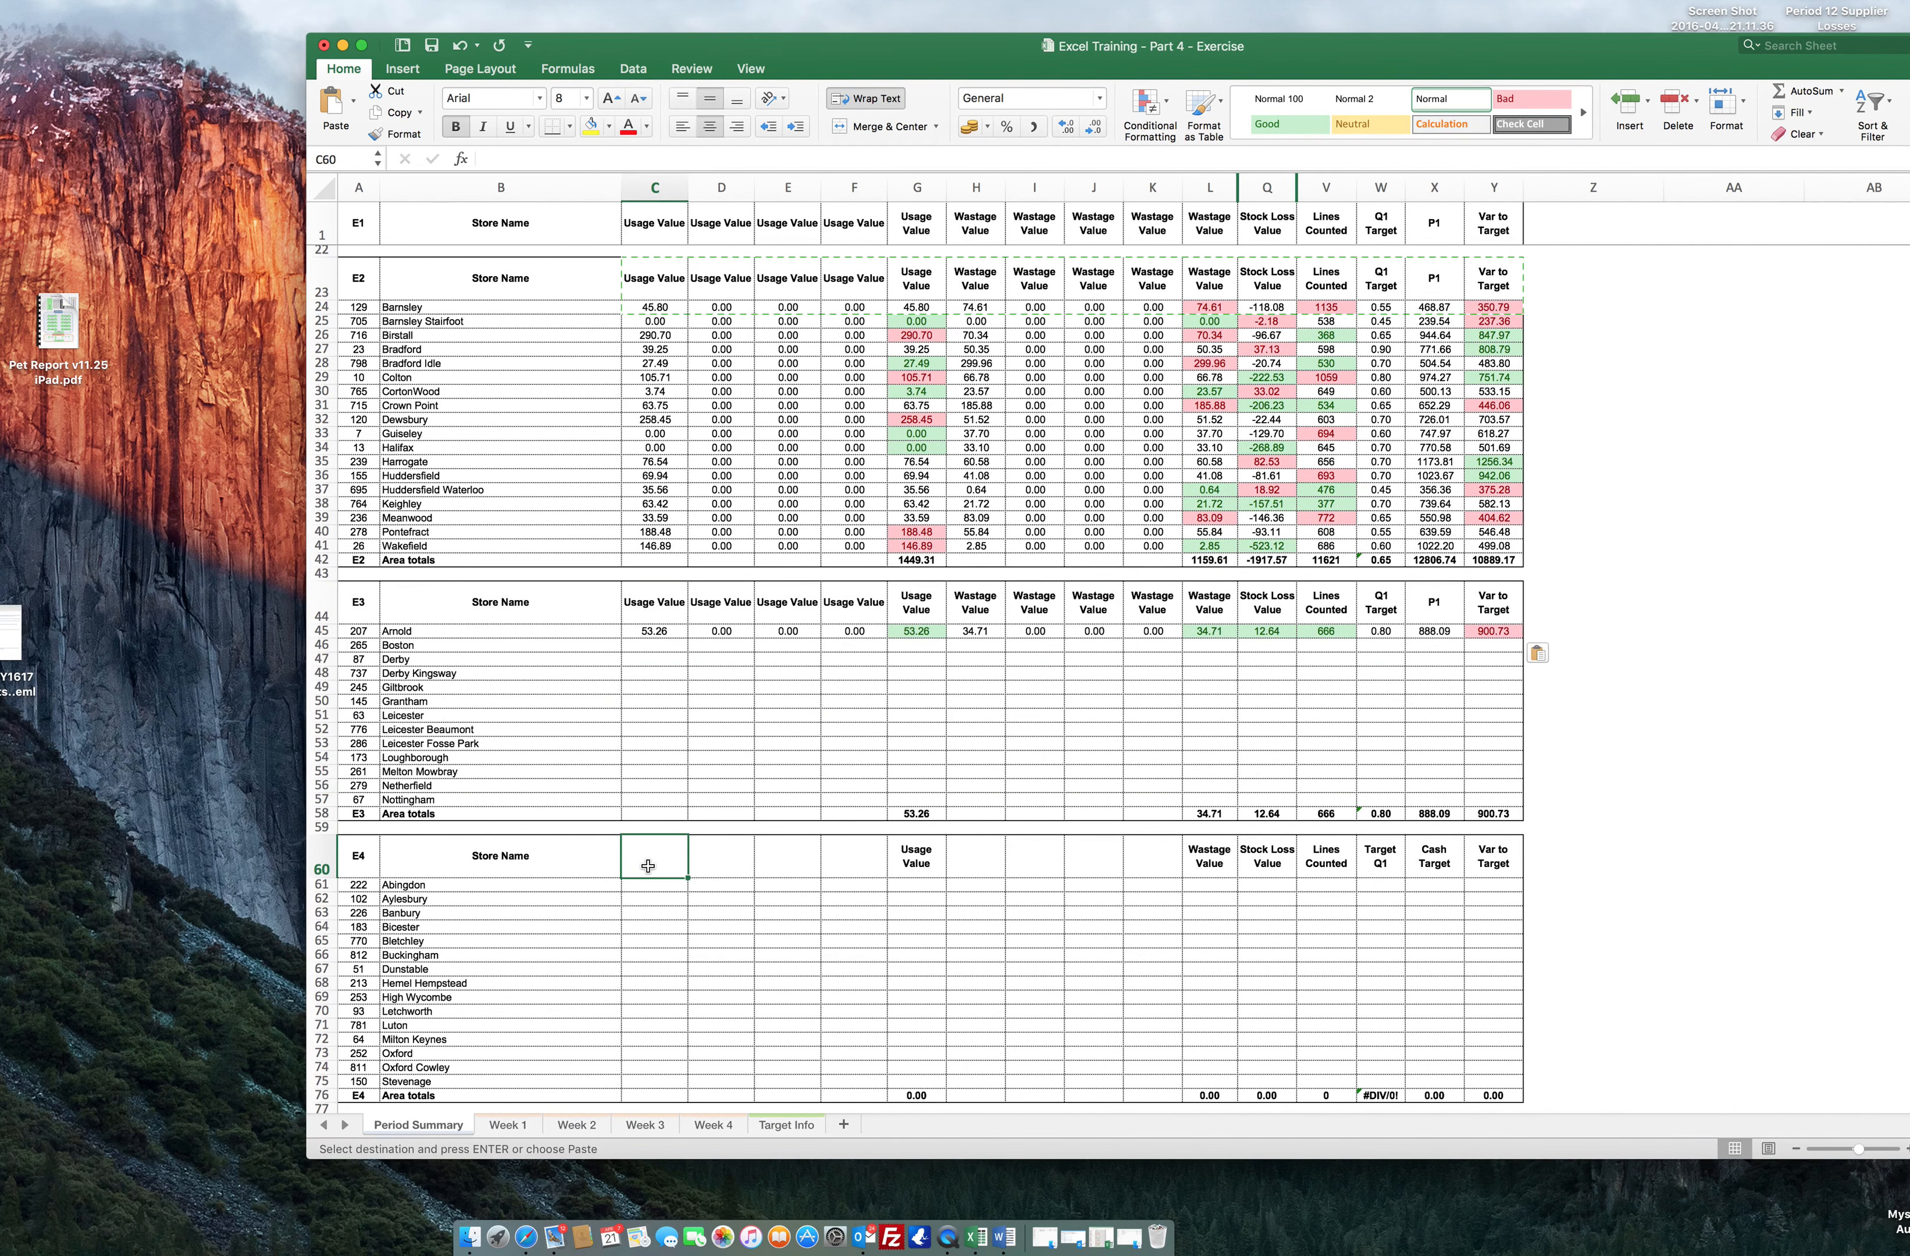
key(super+v)
scroll(649, 867, down, 10)
scroll(648, 866, down, 2)
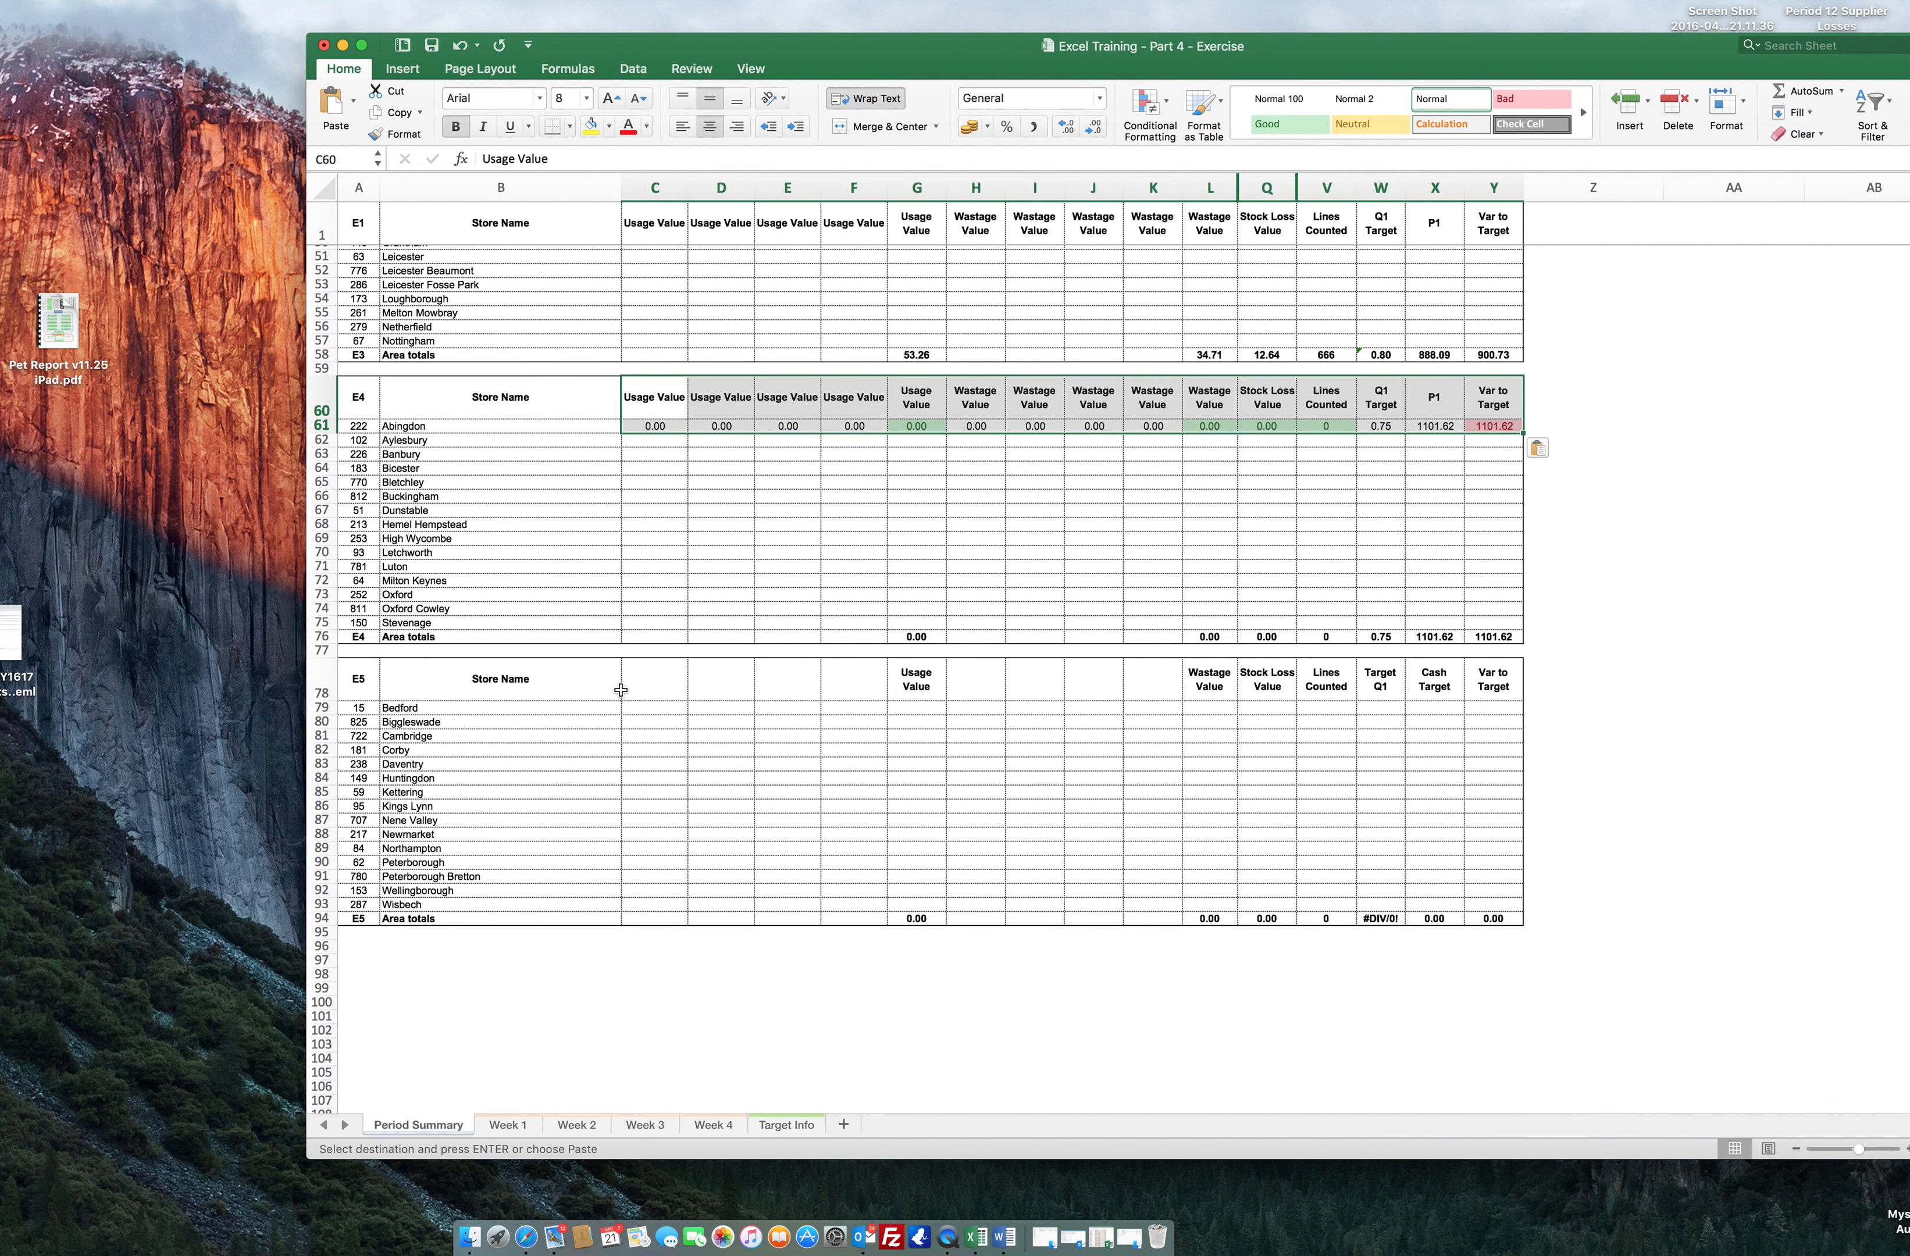
click(651, 681)
key(super+v)
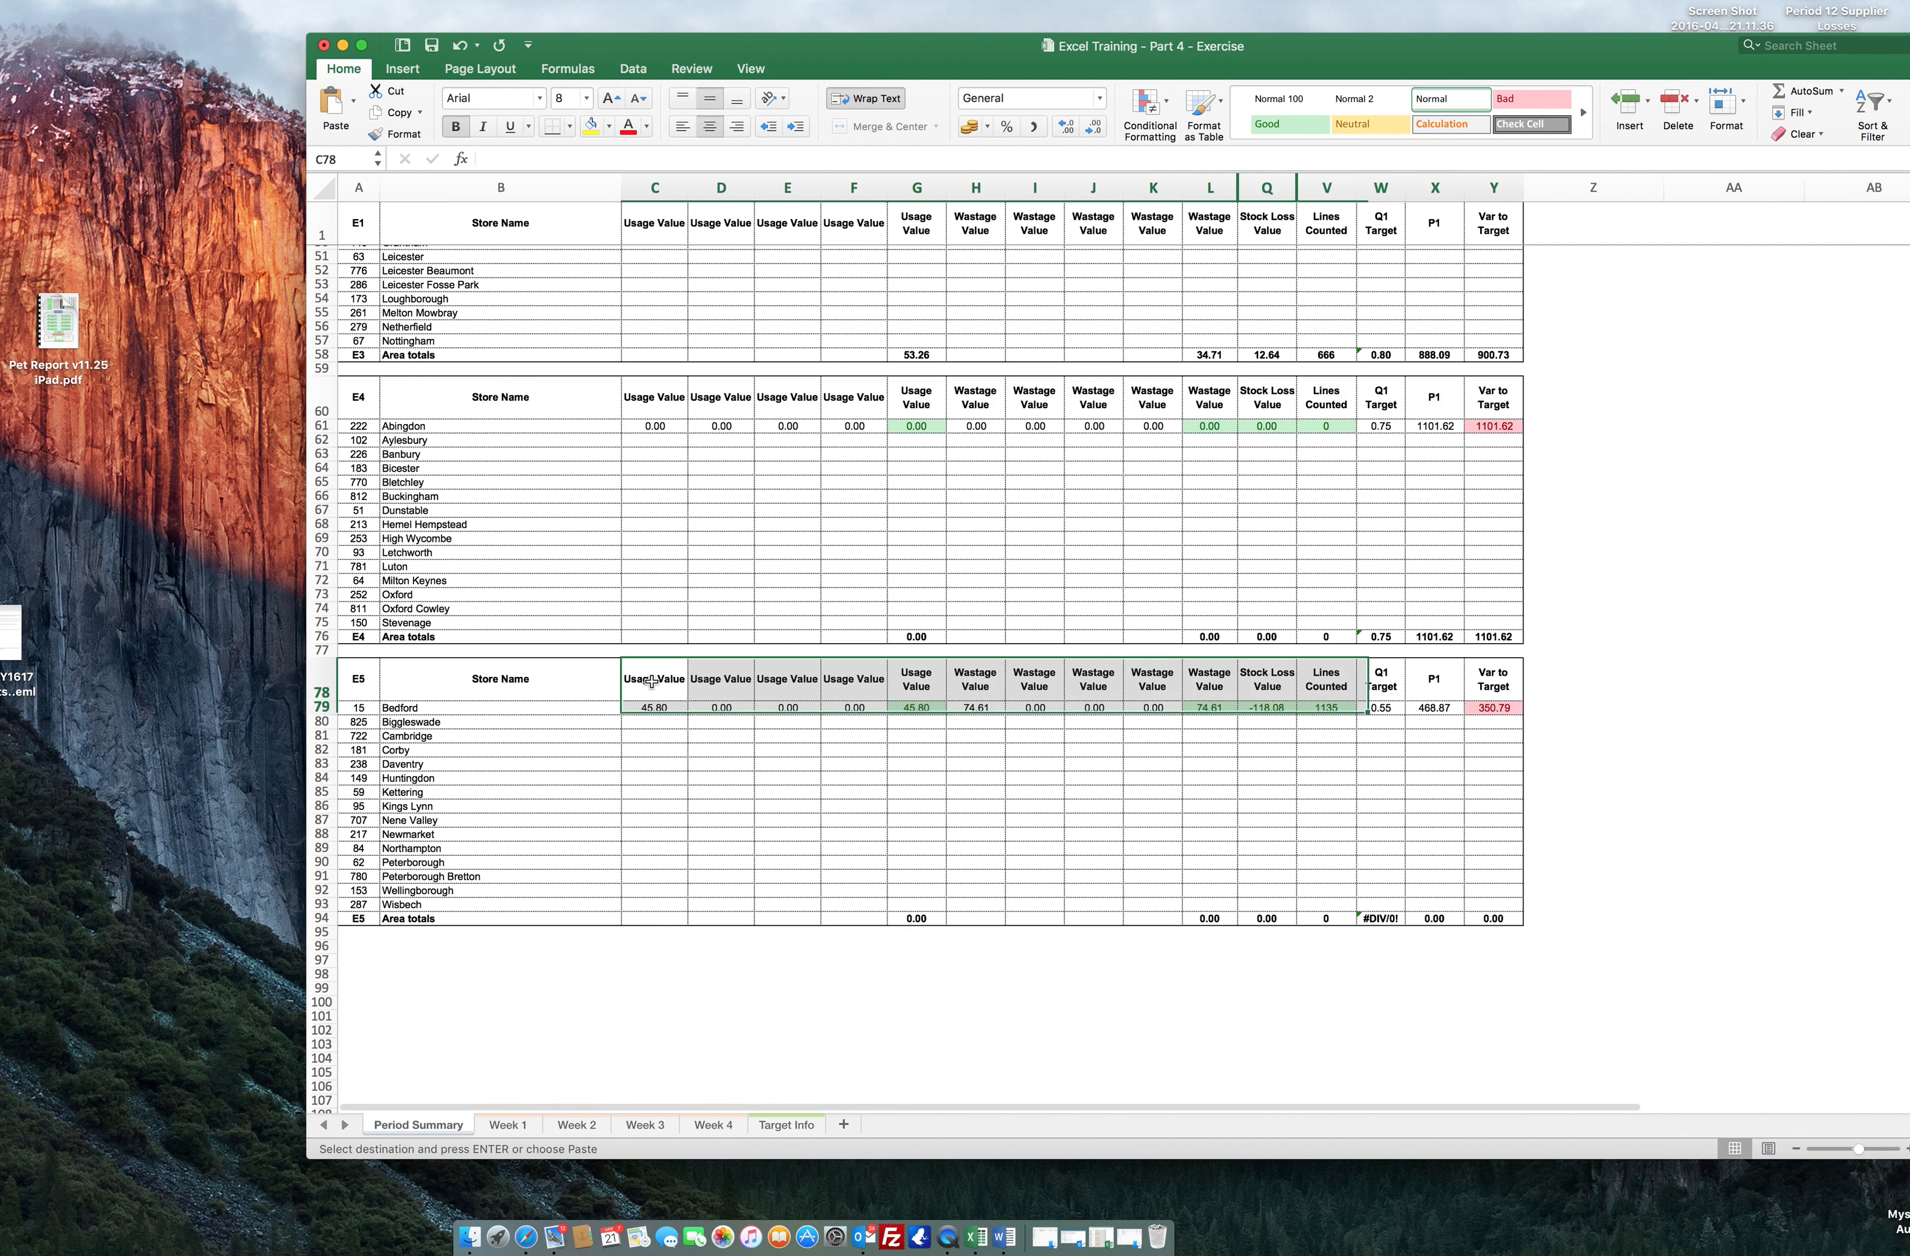
Fill Bedford's formulas from C79:Y79 down through row 93 for area E5, leaving the header row out of the fill.
drag(1522, 716, 1514, 906)
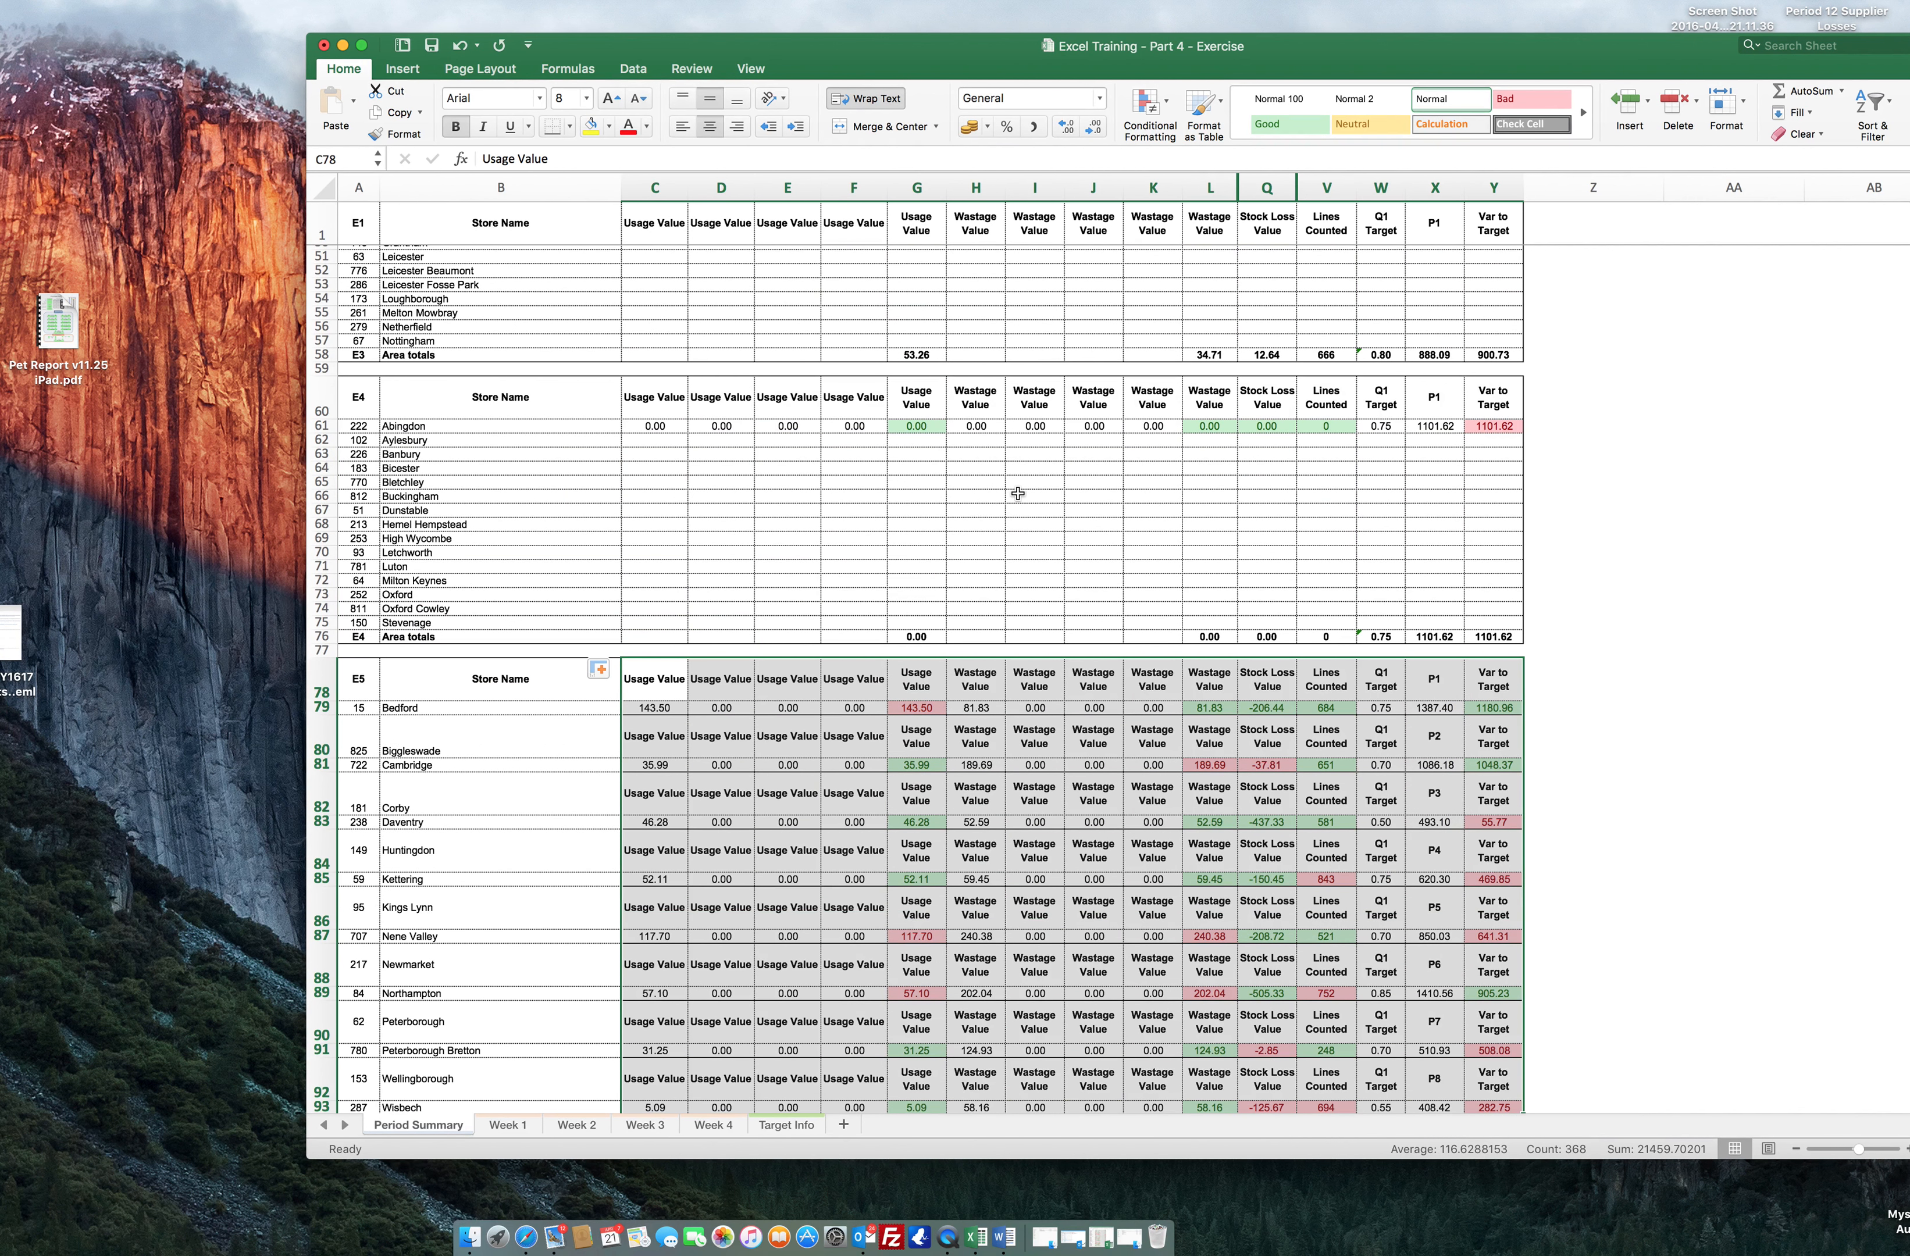
key(super+z)
mouse_move(653, 707)
mouse_down()
mouse_move(1133, 691)
mouse_move(1503, 716)
mouse_move(649, 705)
mouse_up()
click(1514, 711)
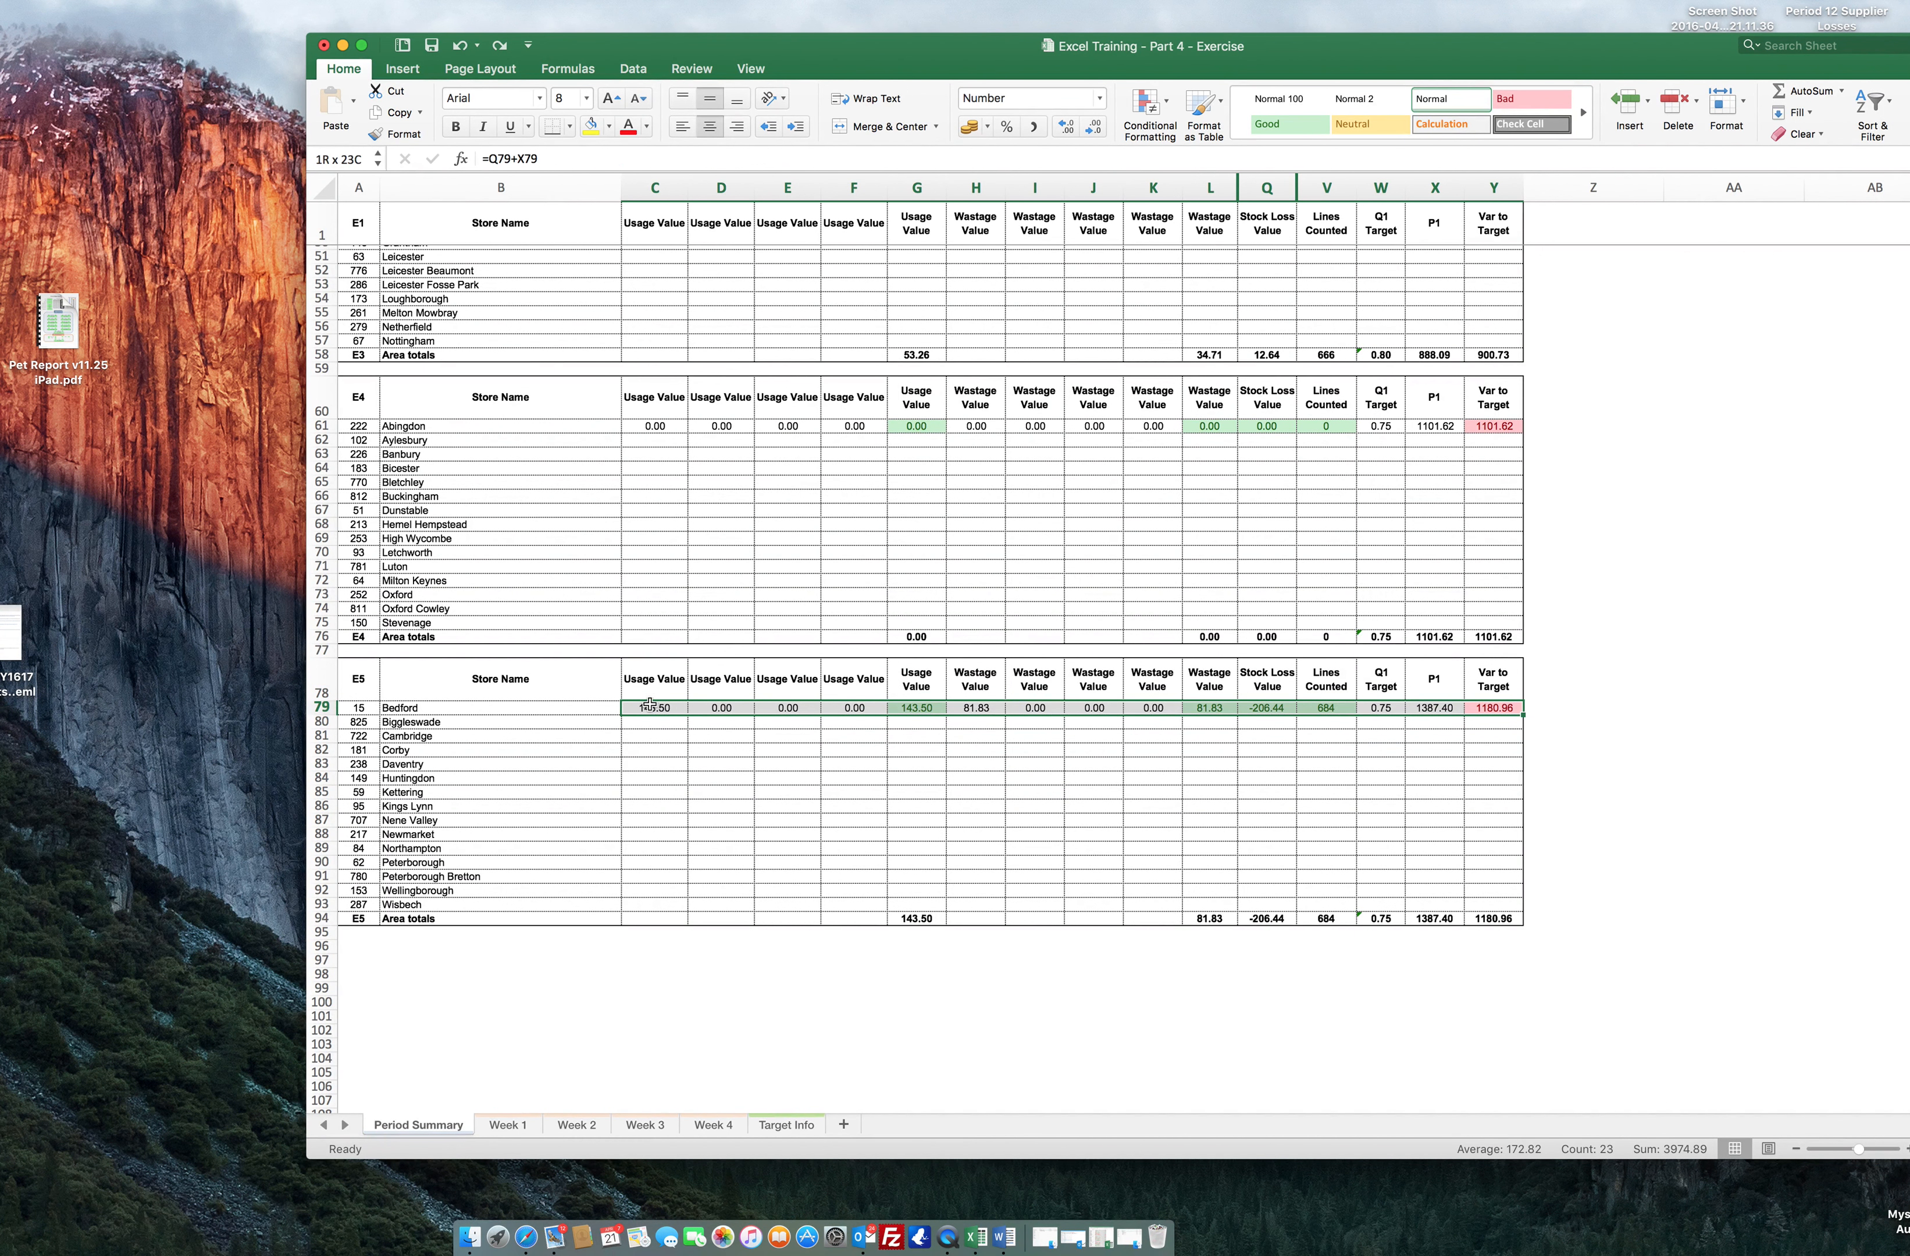
drag(1521, 718, 1522, 911)
Fill Abingdon's formulas from C61:Y61 down through row 75, and Arnold's from C45:Y45 down through row 57.
drag(1508, 426, 667, 420)
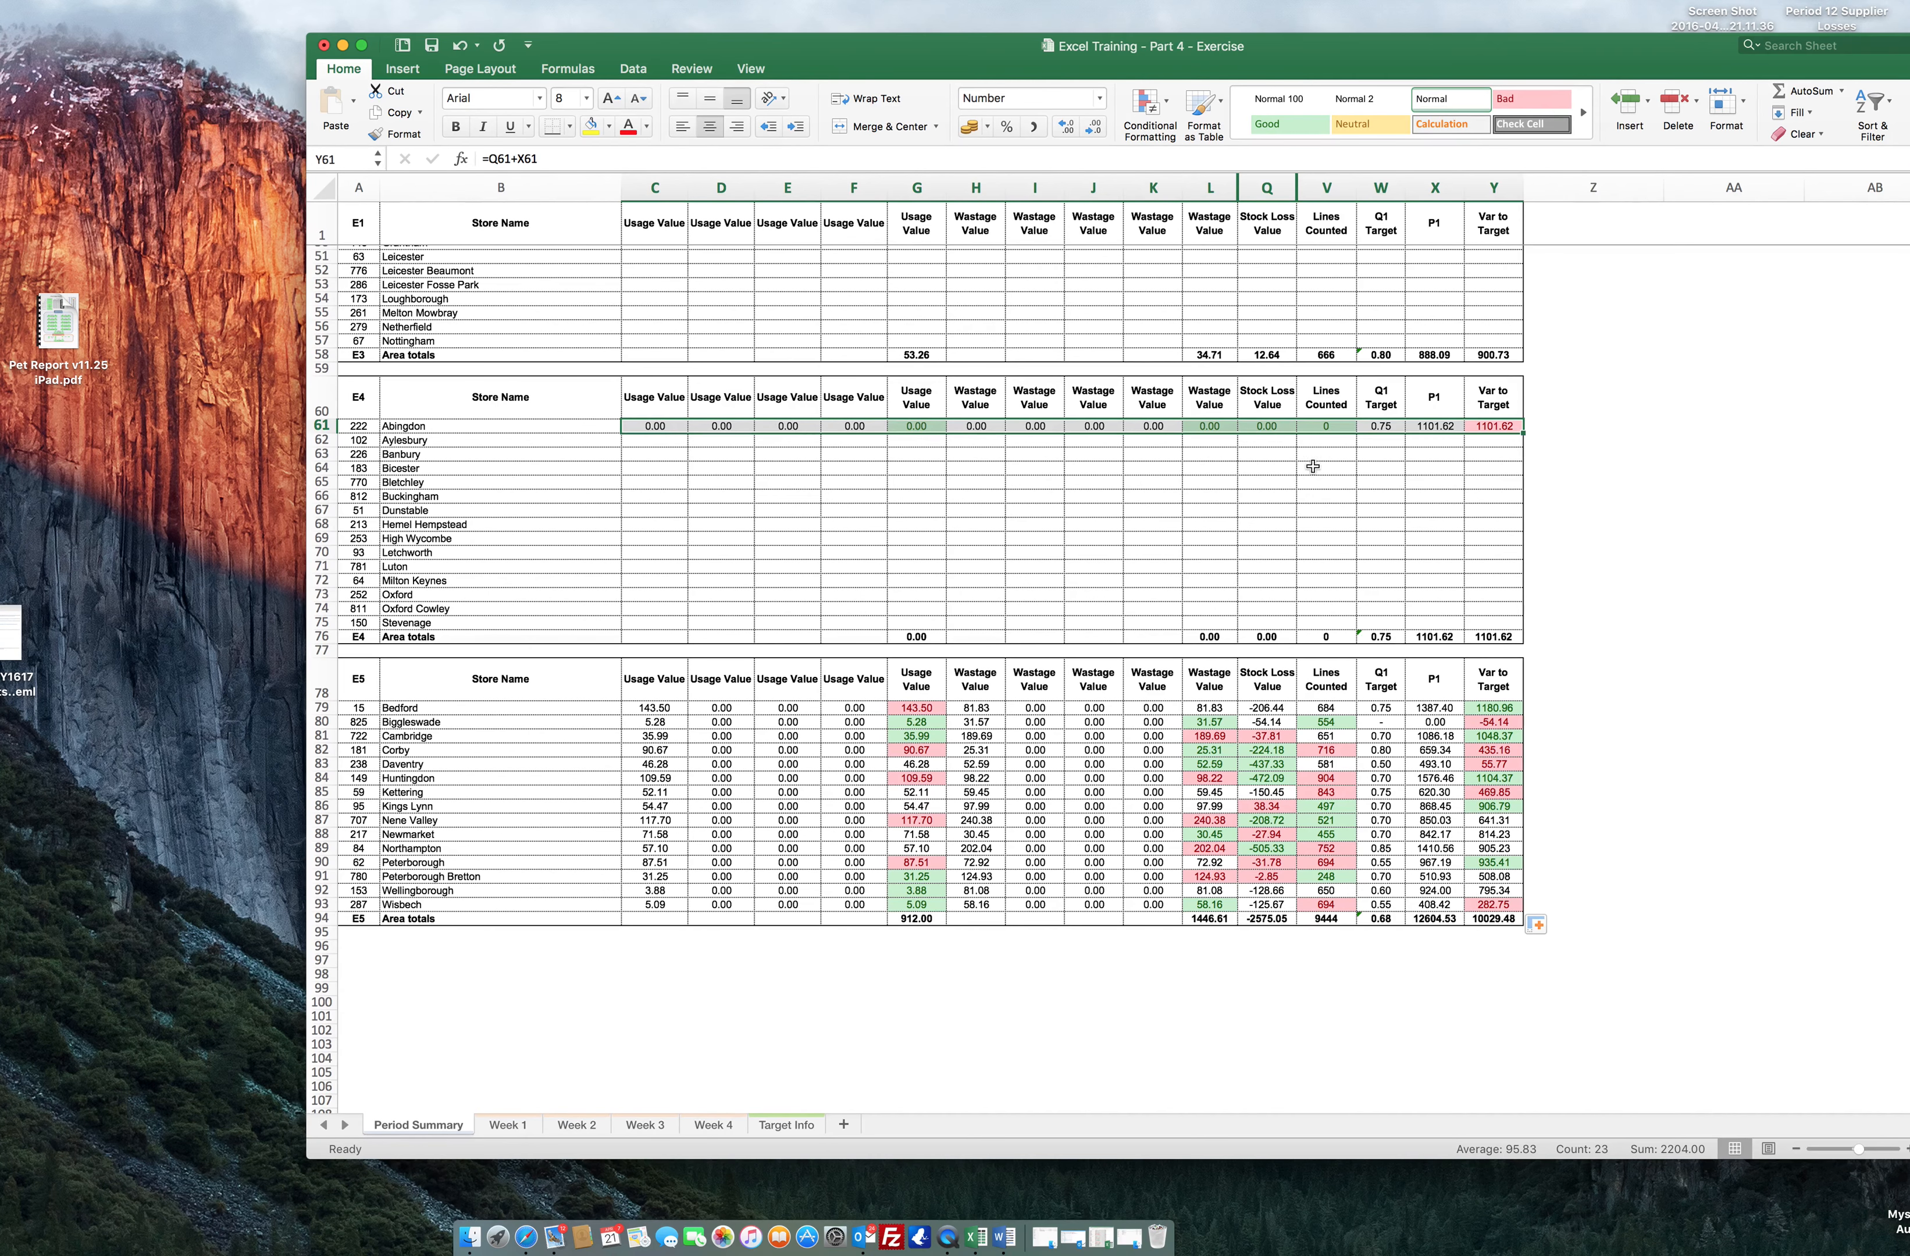
drag(1521, 433, 1522, 630)
scroll(1490, 622, up, 5)
scroll(1490, 622, up, 3)
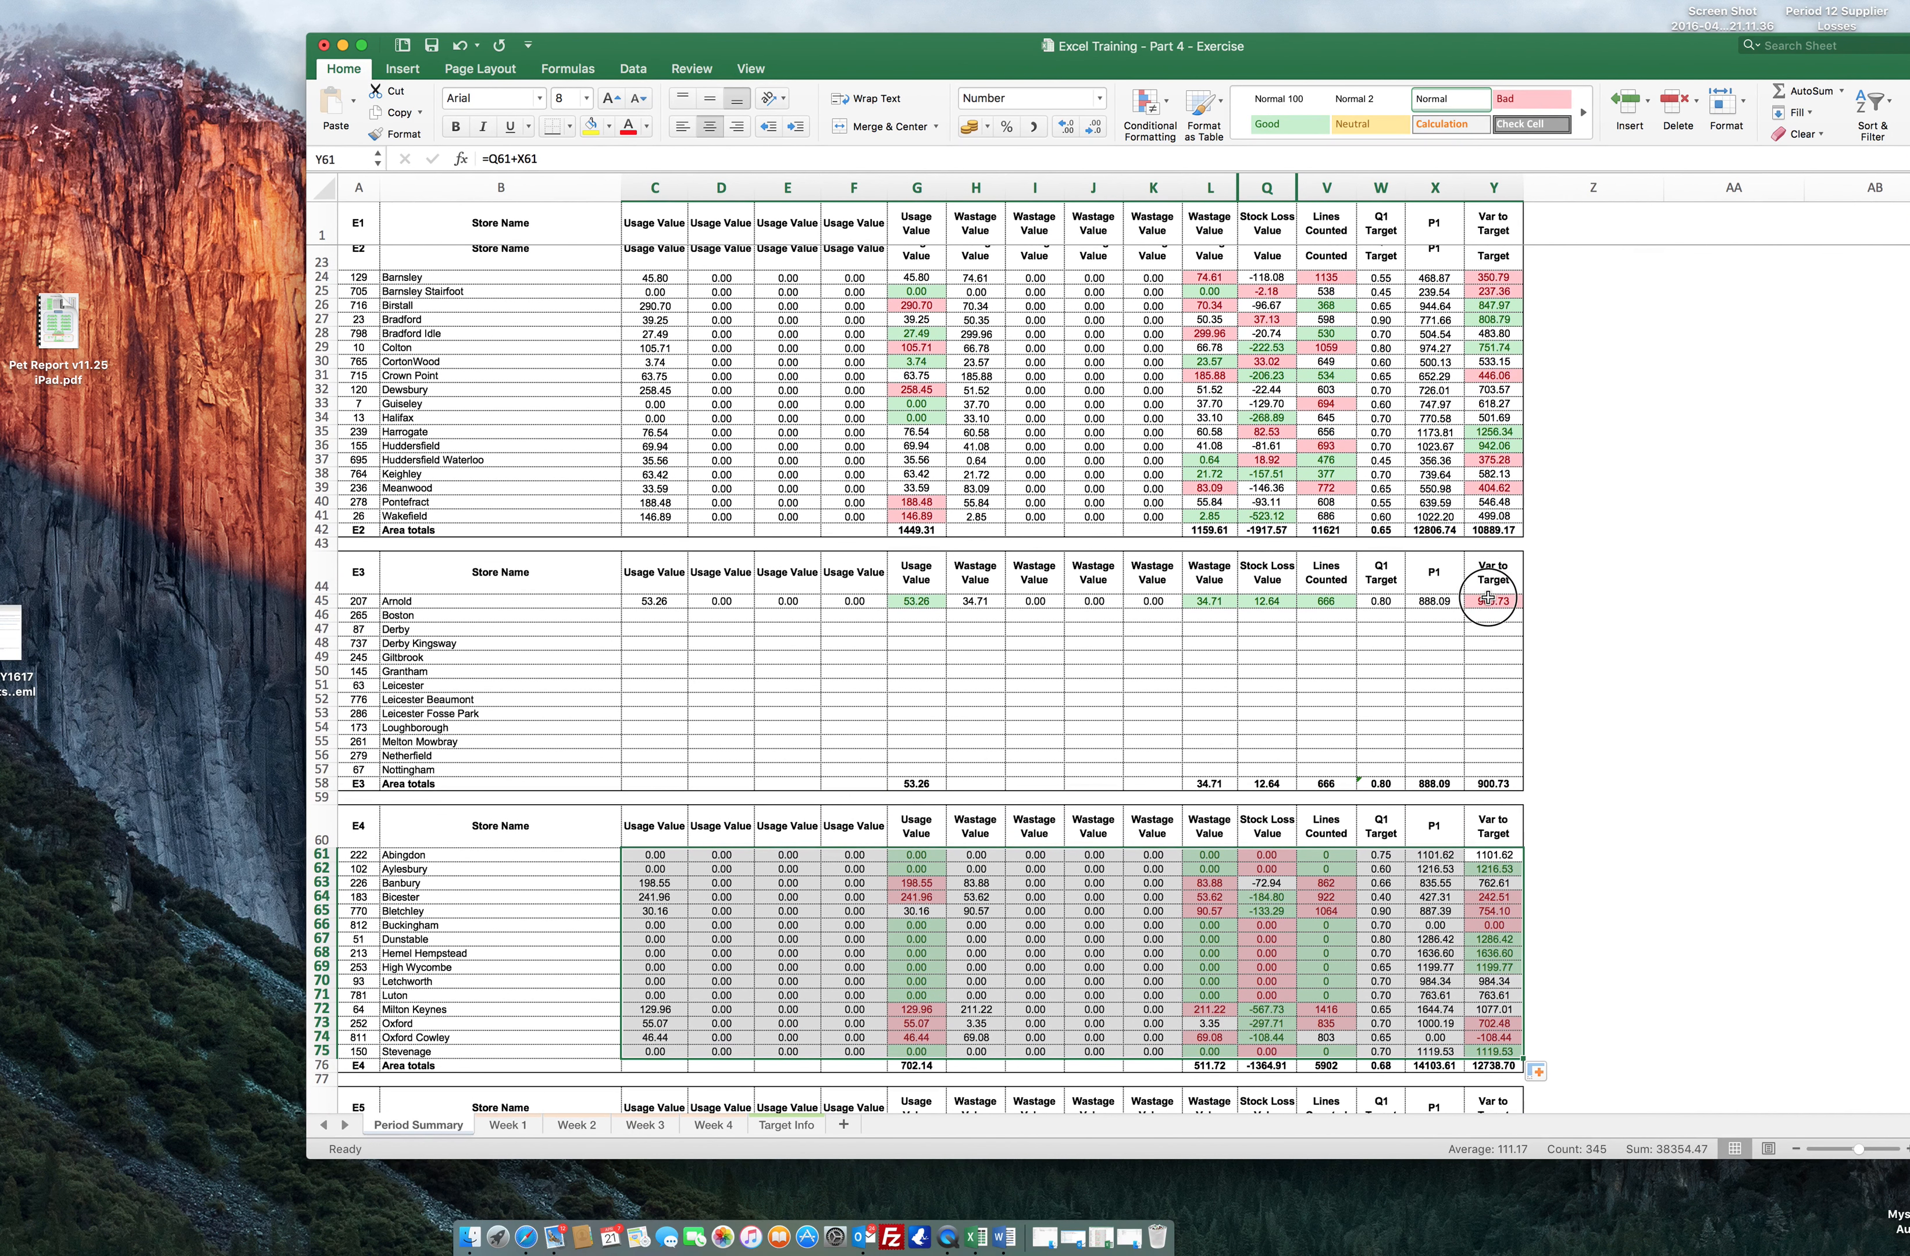
drag(645, 601, 1506, 775)
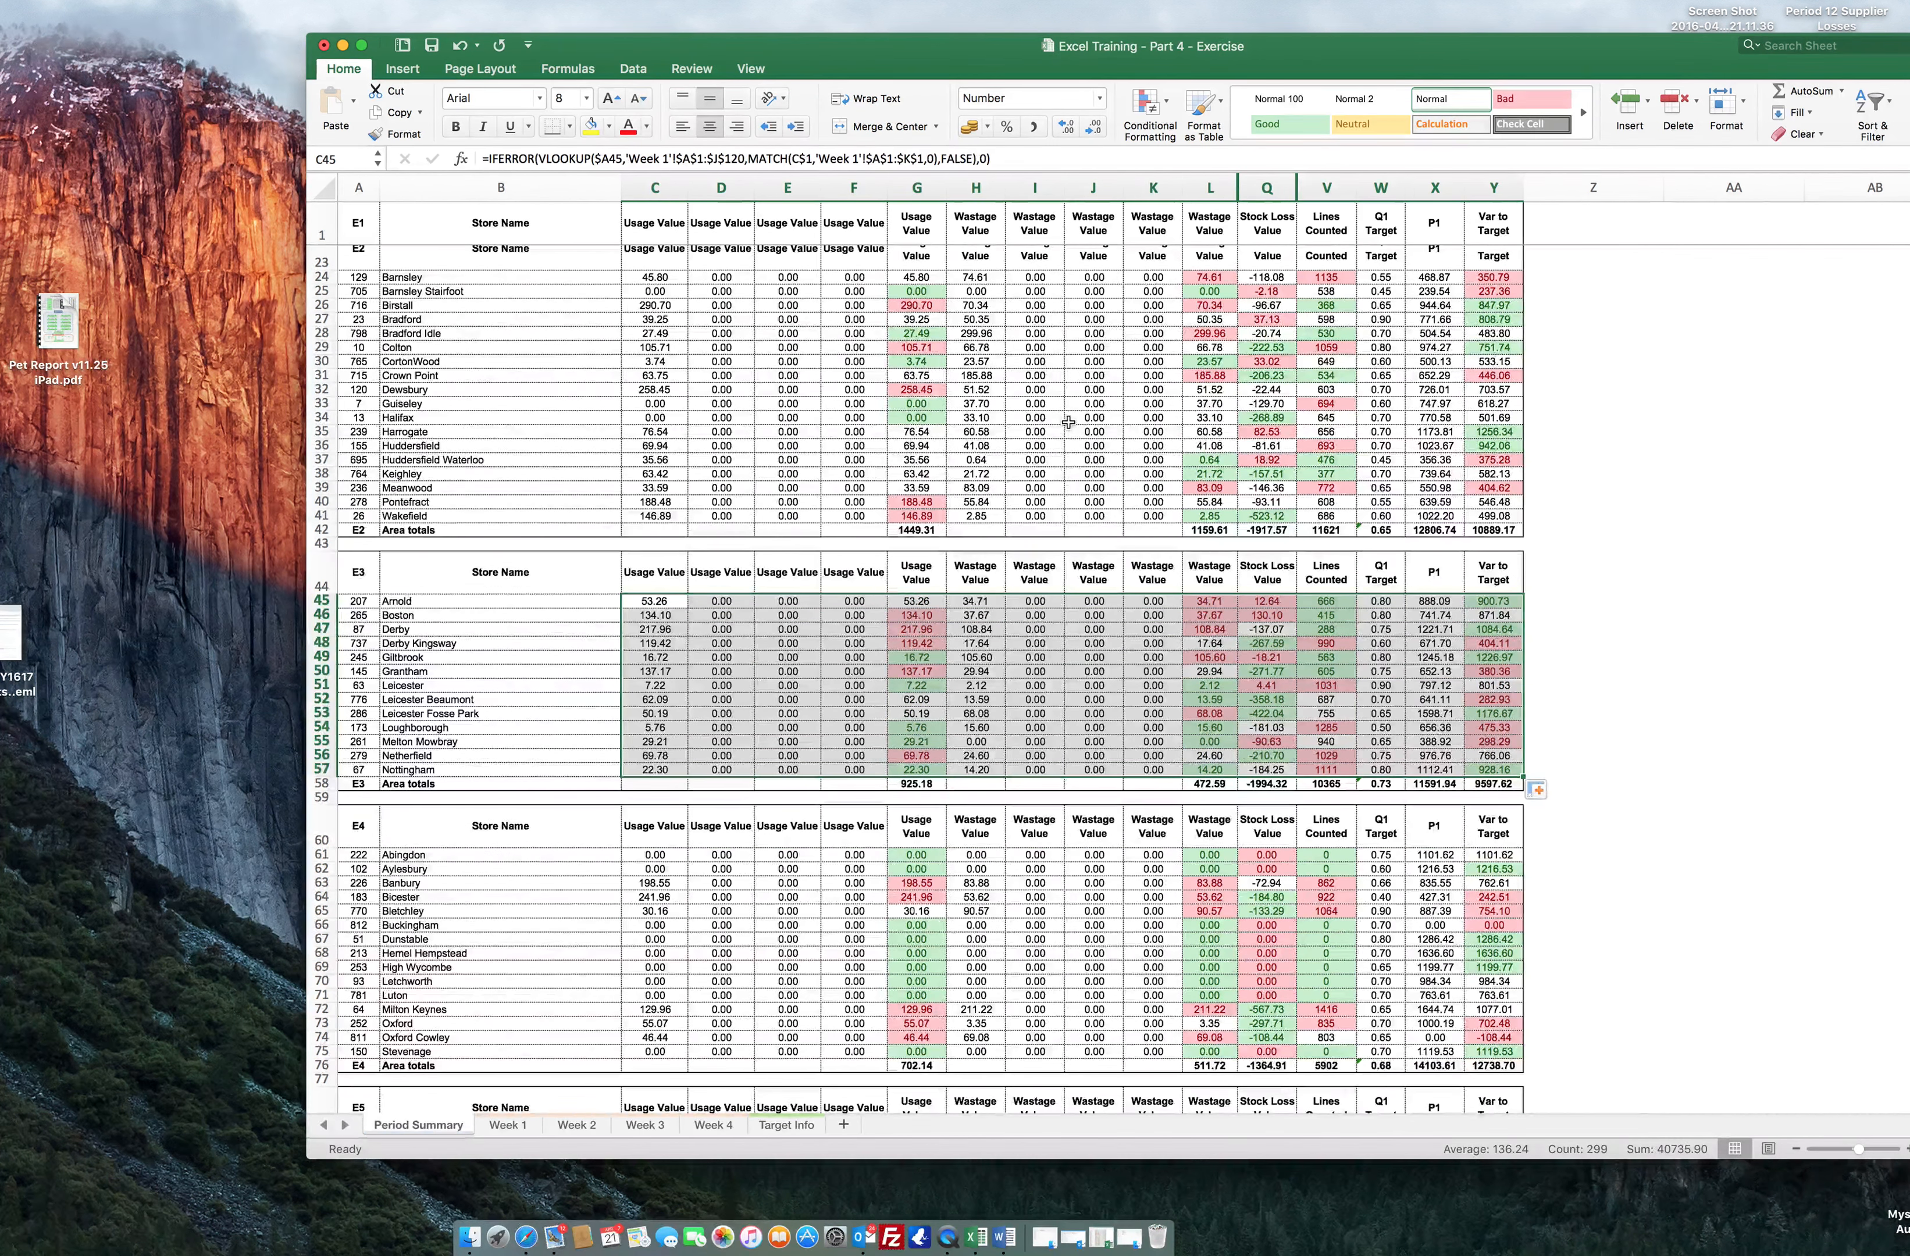
Hide the weekly Usage Value columns C to F and the weekly Wastage Value columns H to K.
scroll(1068, 421, up, 10)
drag(656, 193, 844, 189)
right_click(838, 188)
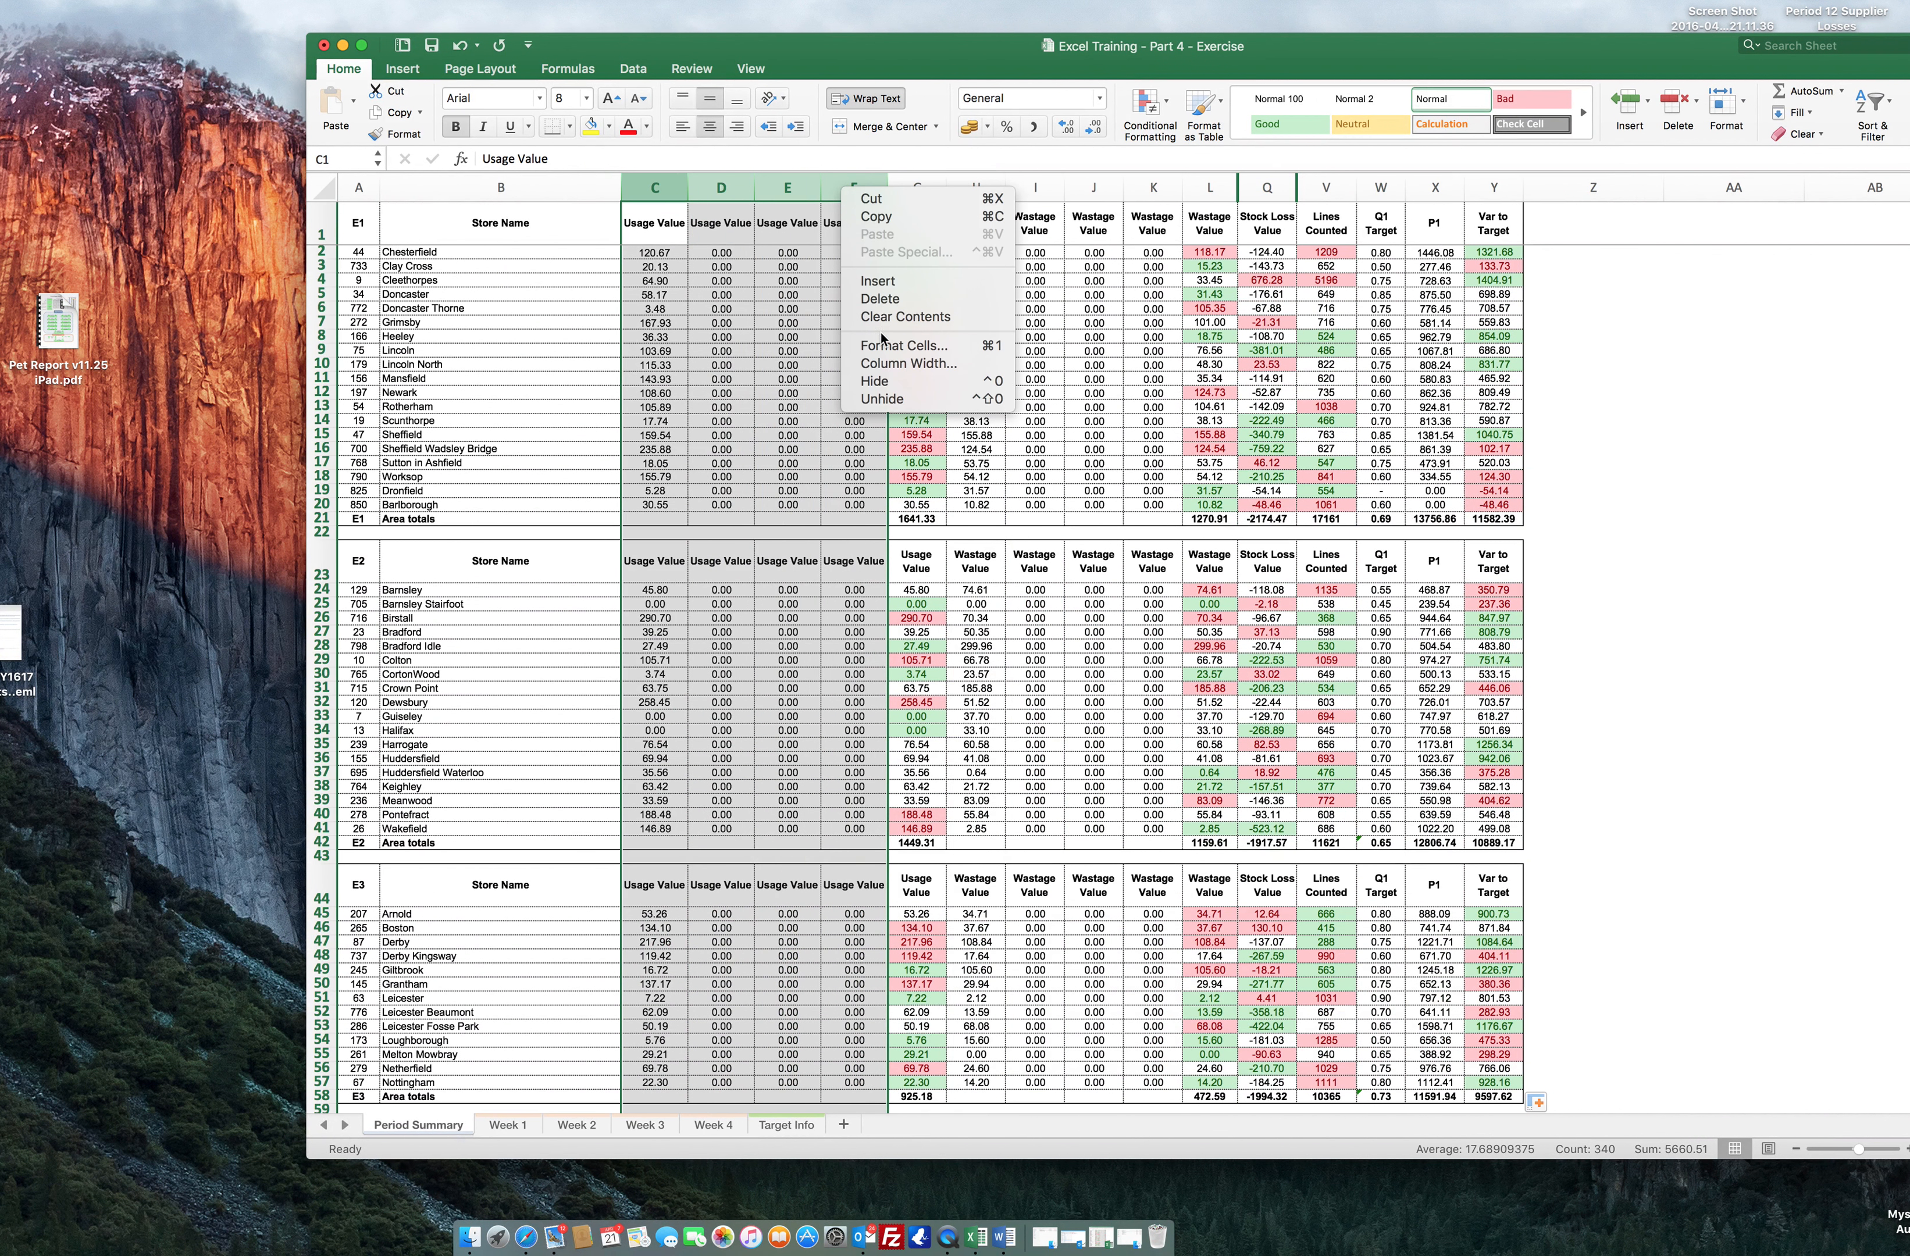
click(874, 381)
drag(708, 181, 887, 179)
right_click(859, 181)
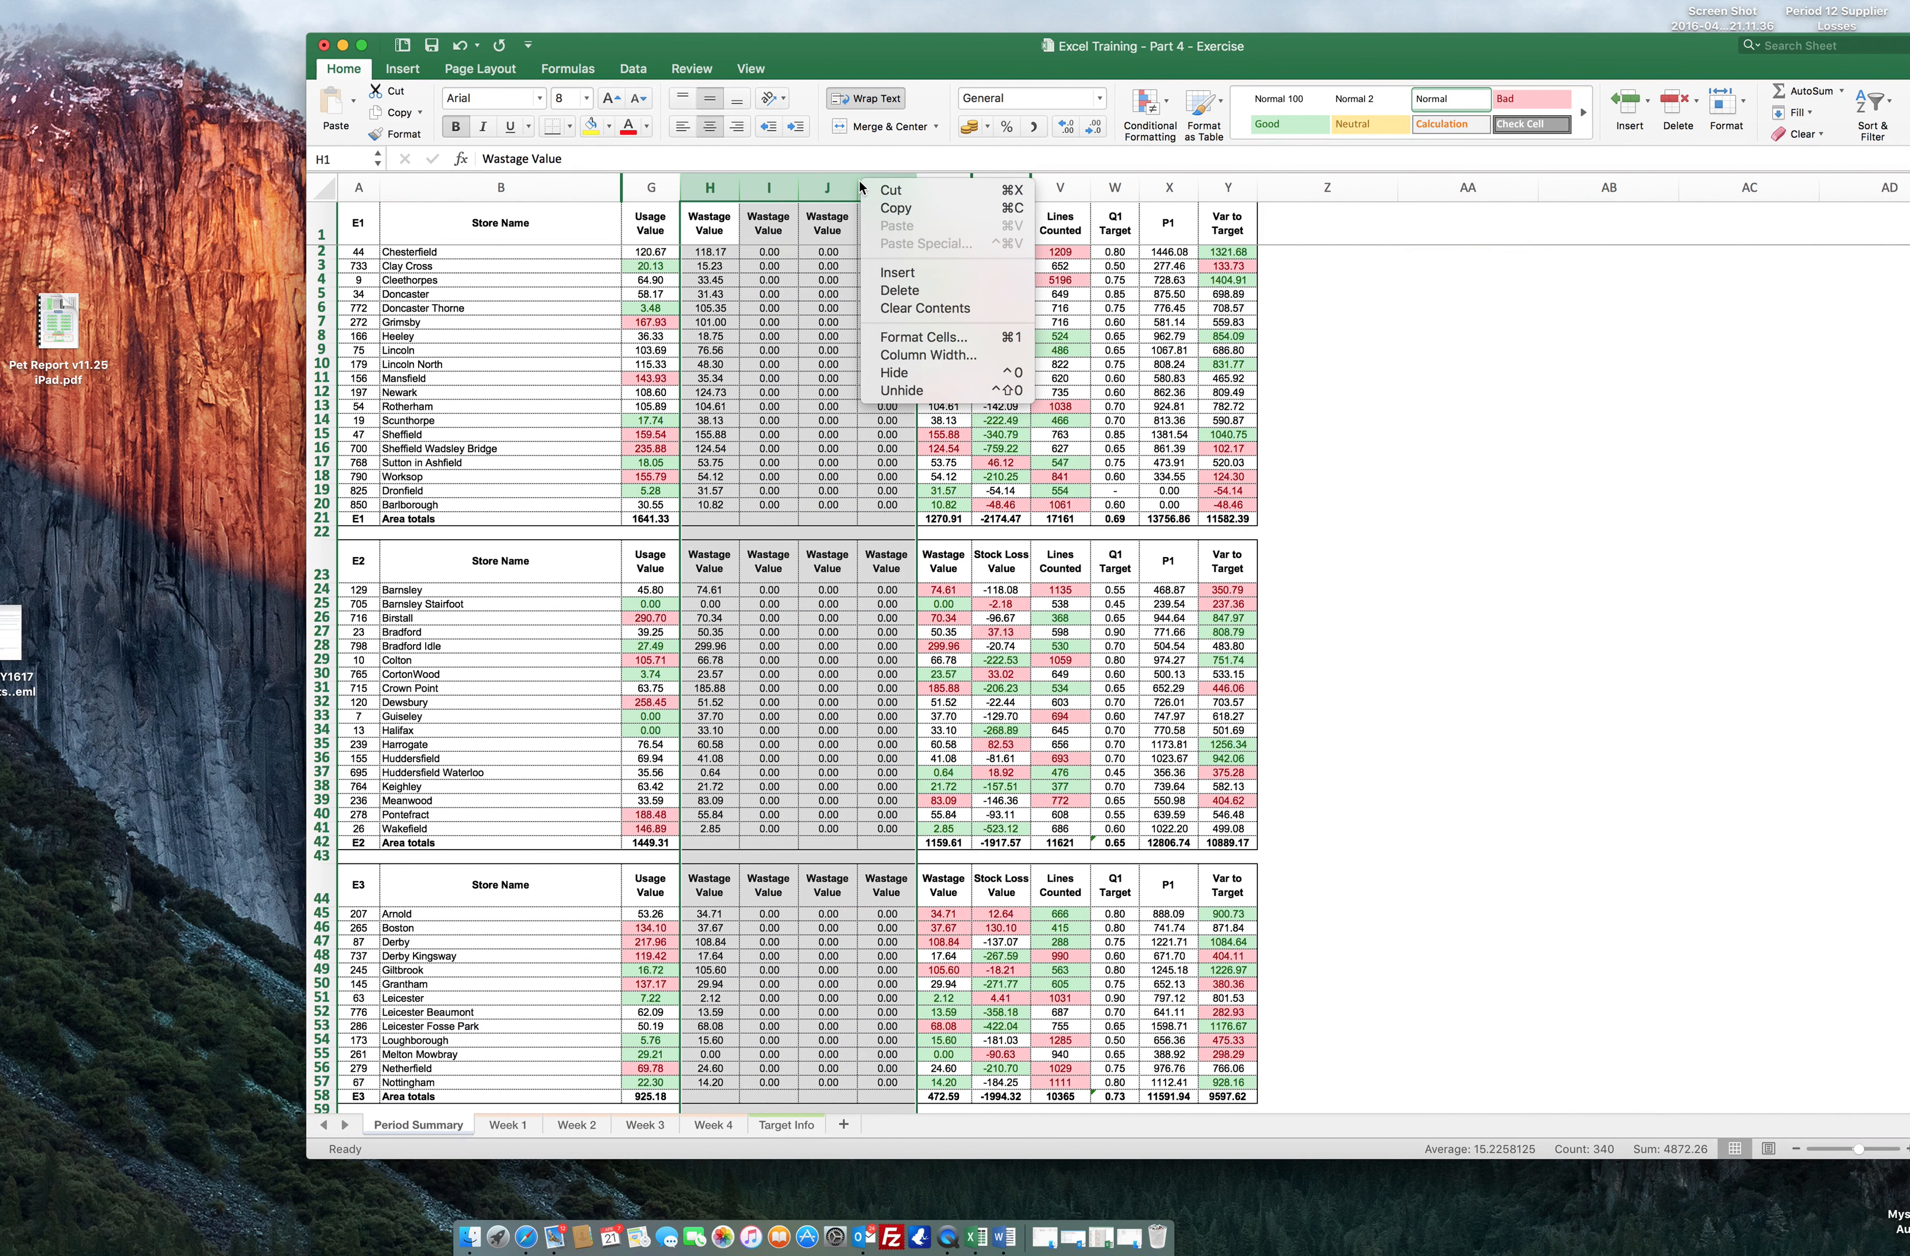
click(903, 378)
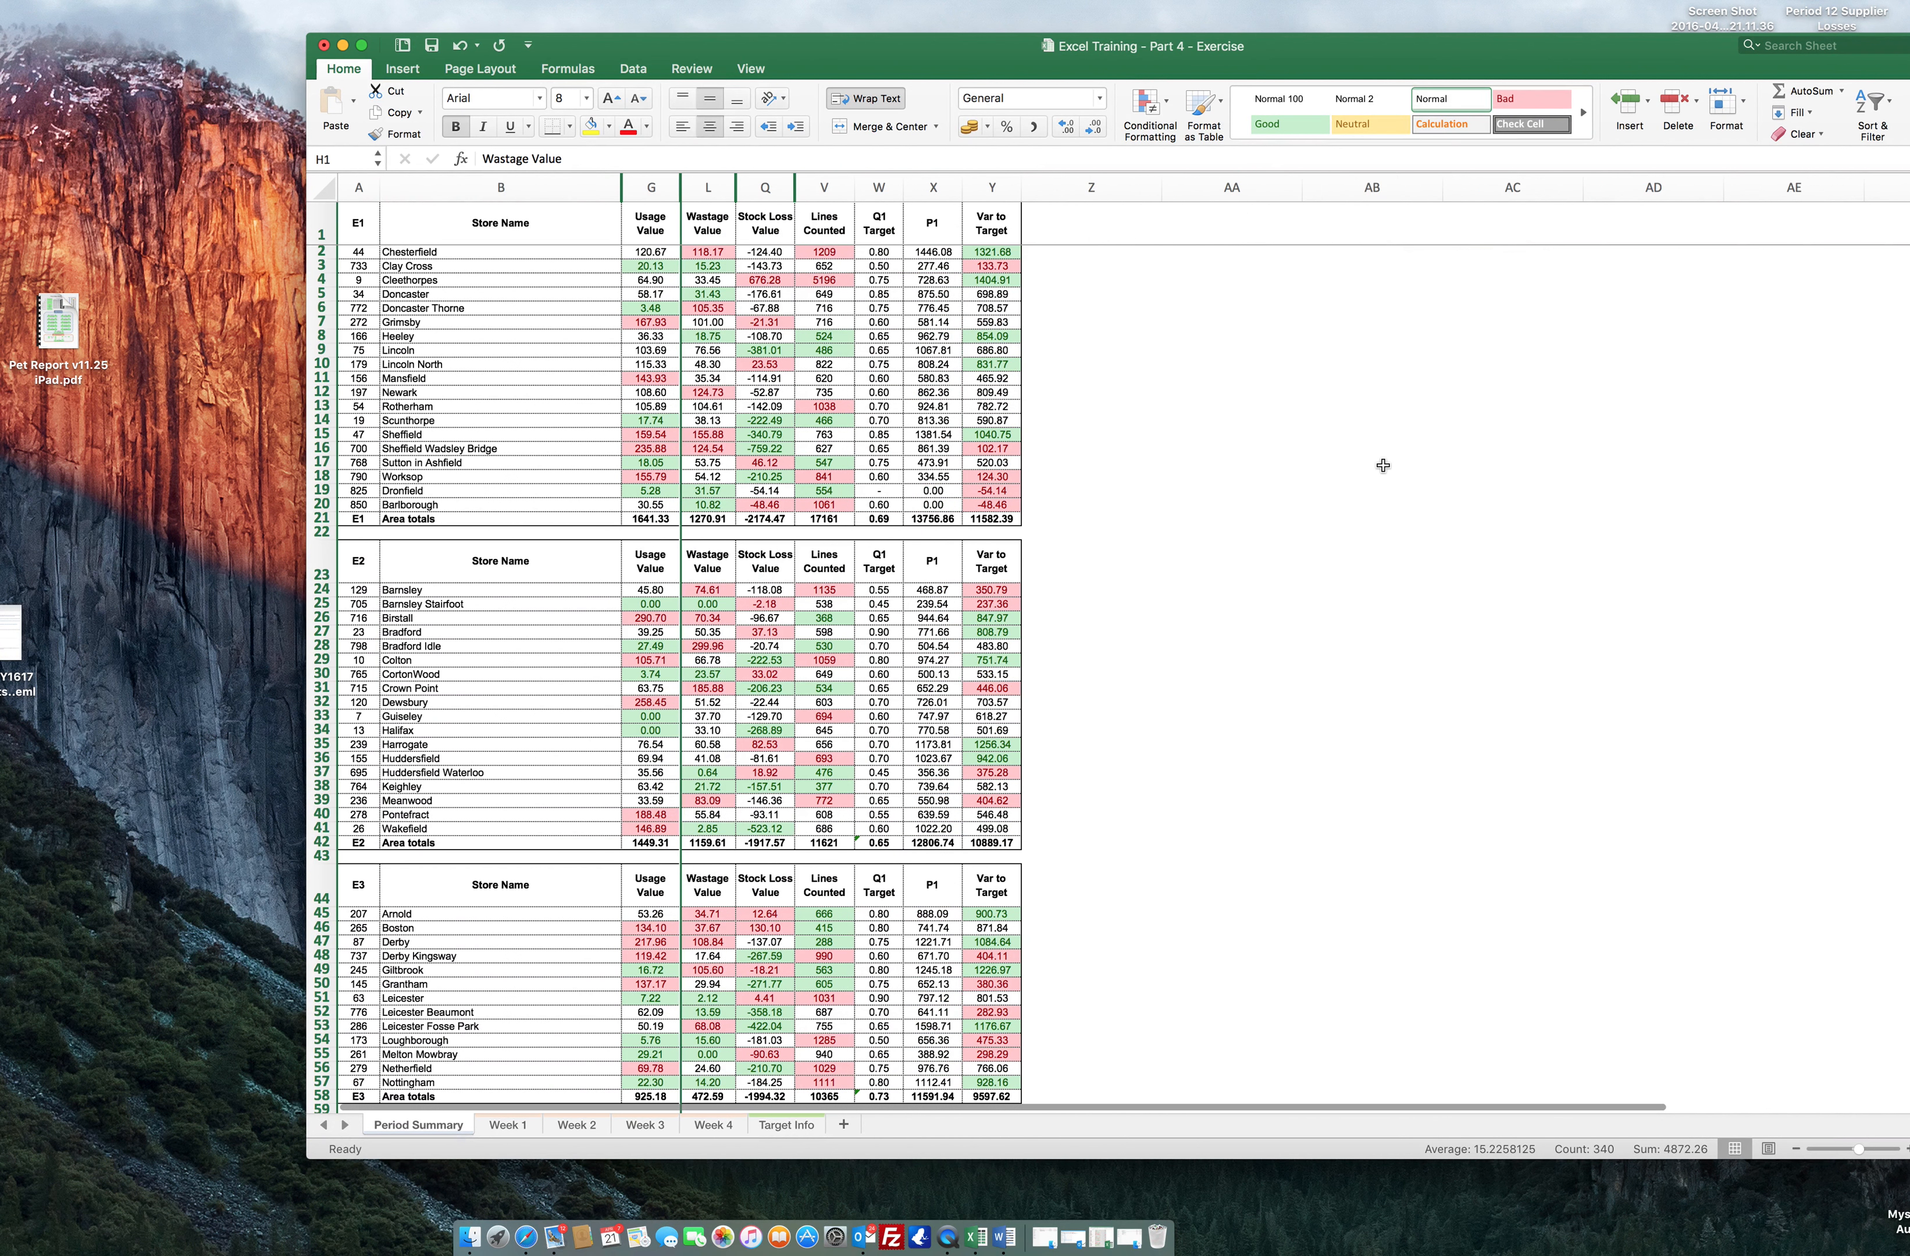
click(1381, 461)
Check the Week 2 sheet for data and return to the Period Summary sheet.
click(567, 1136)
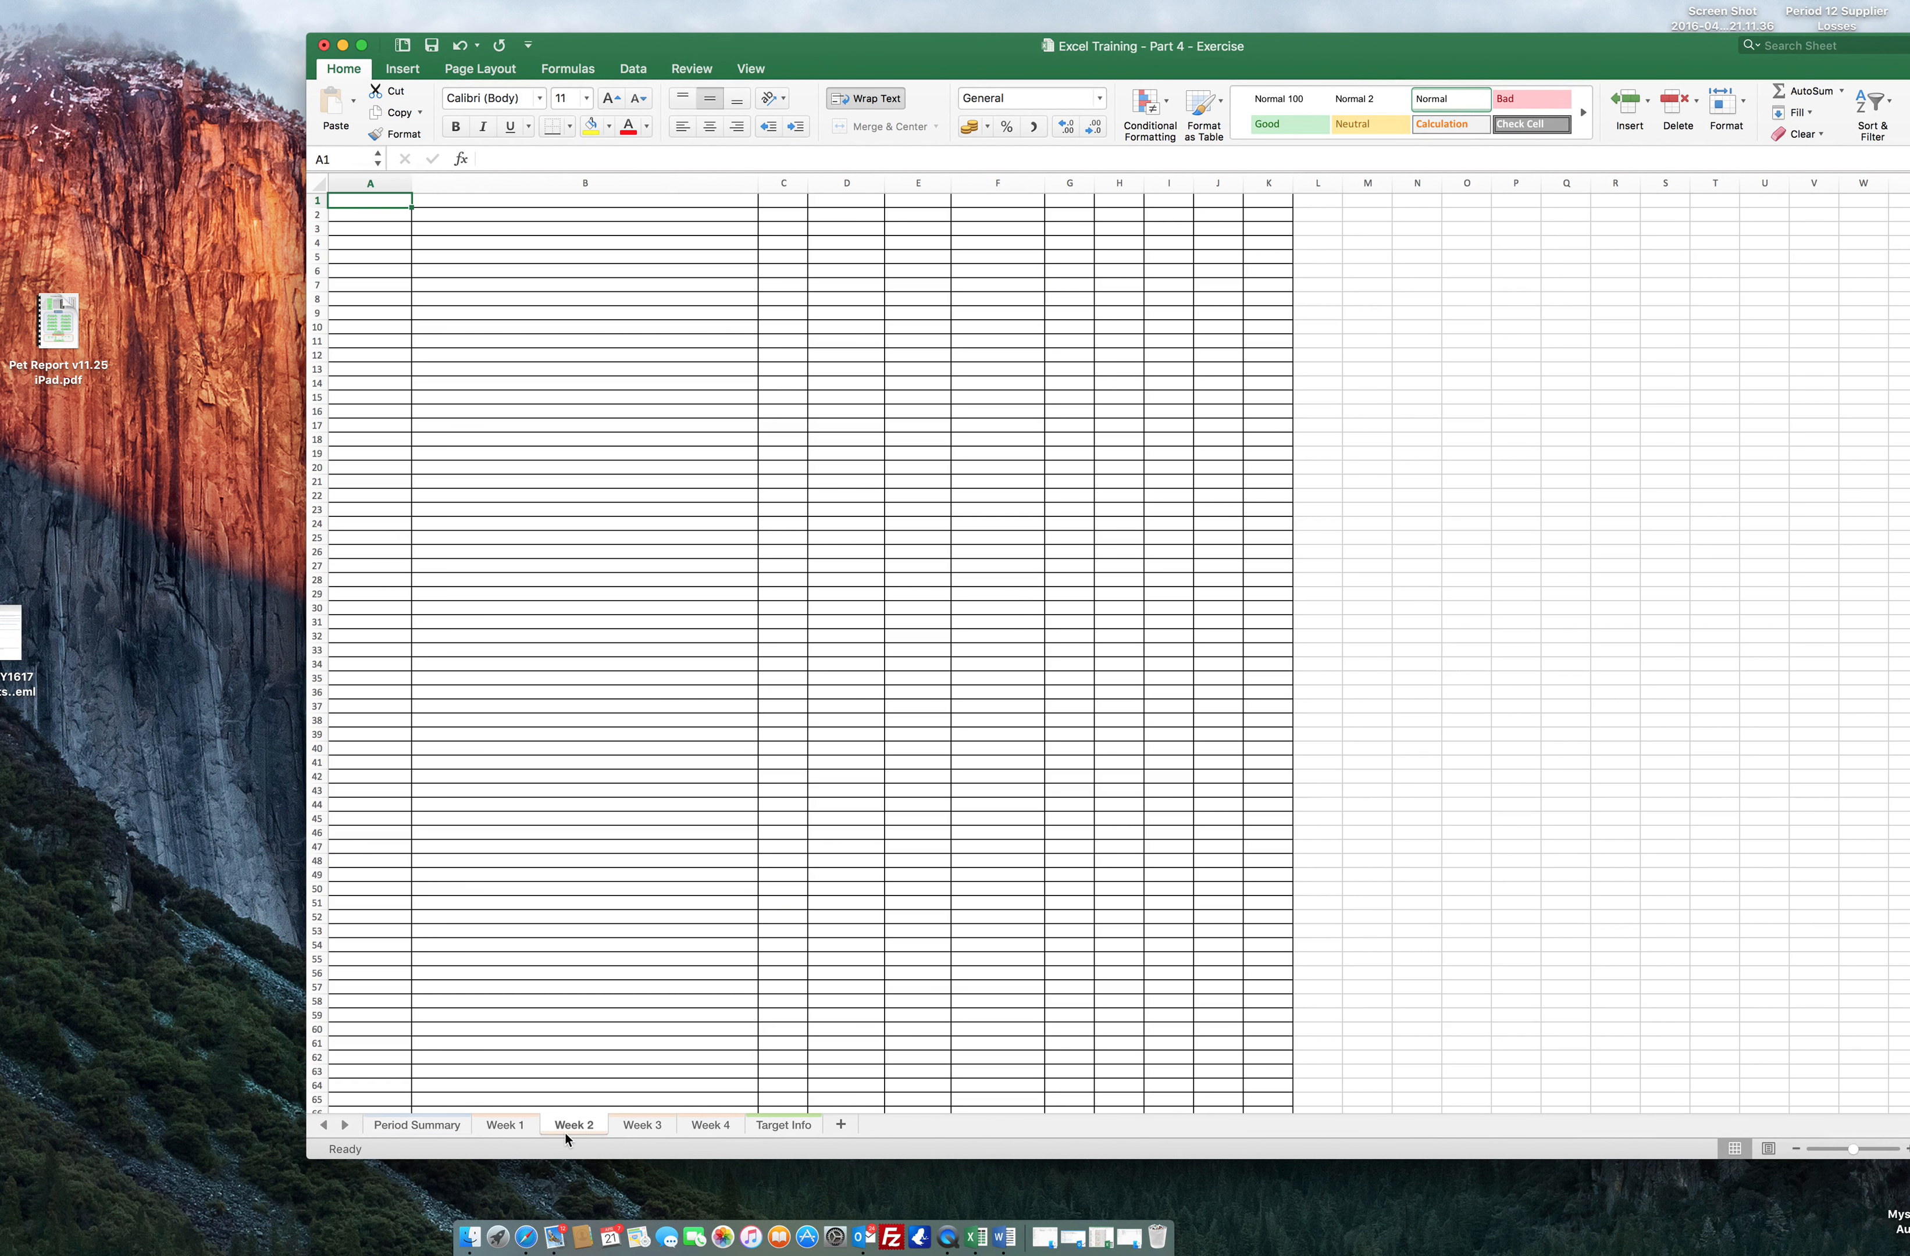
click(436, 1130)
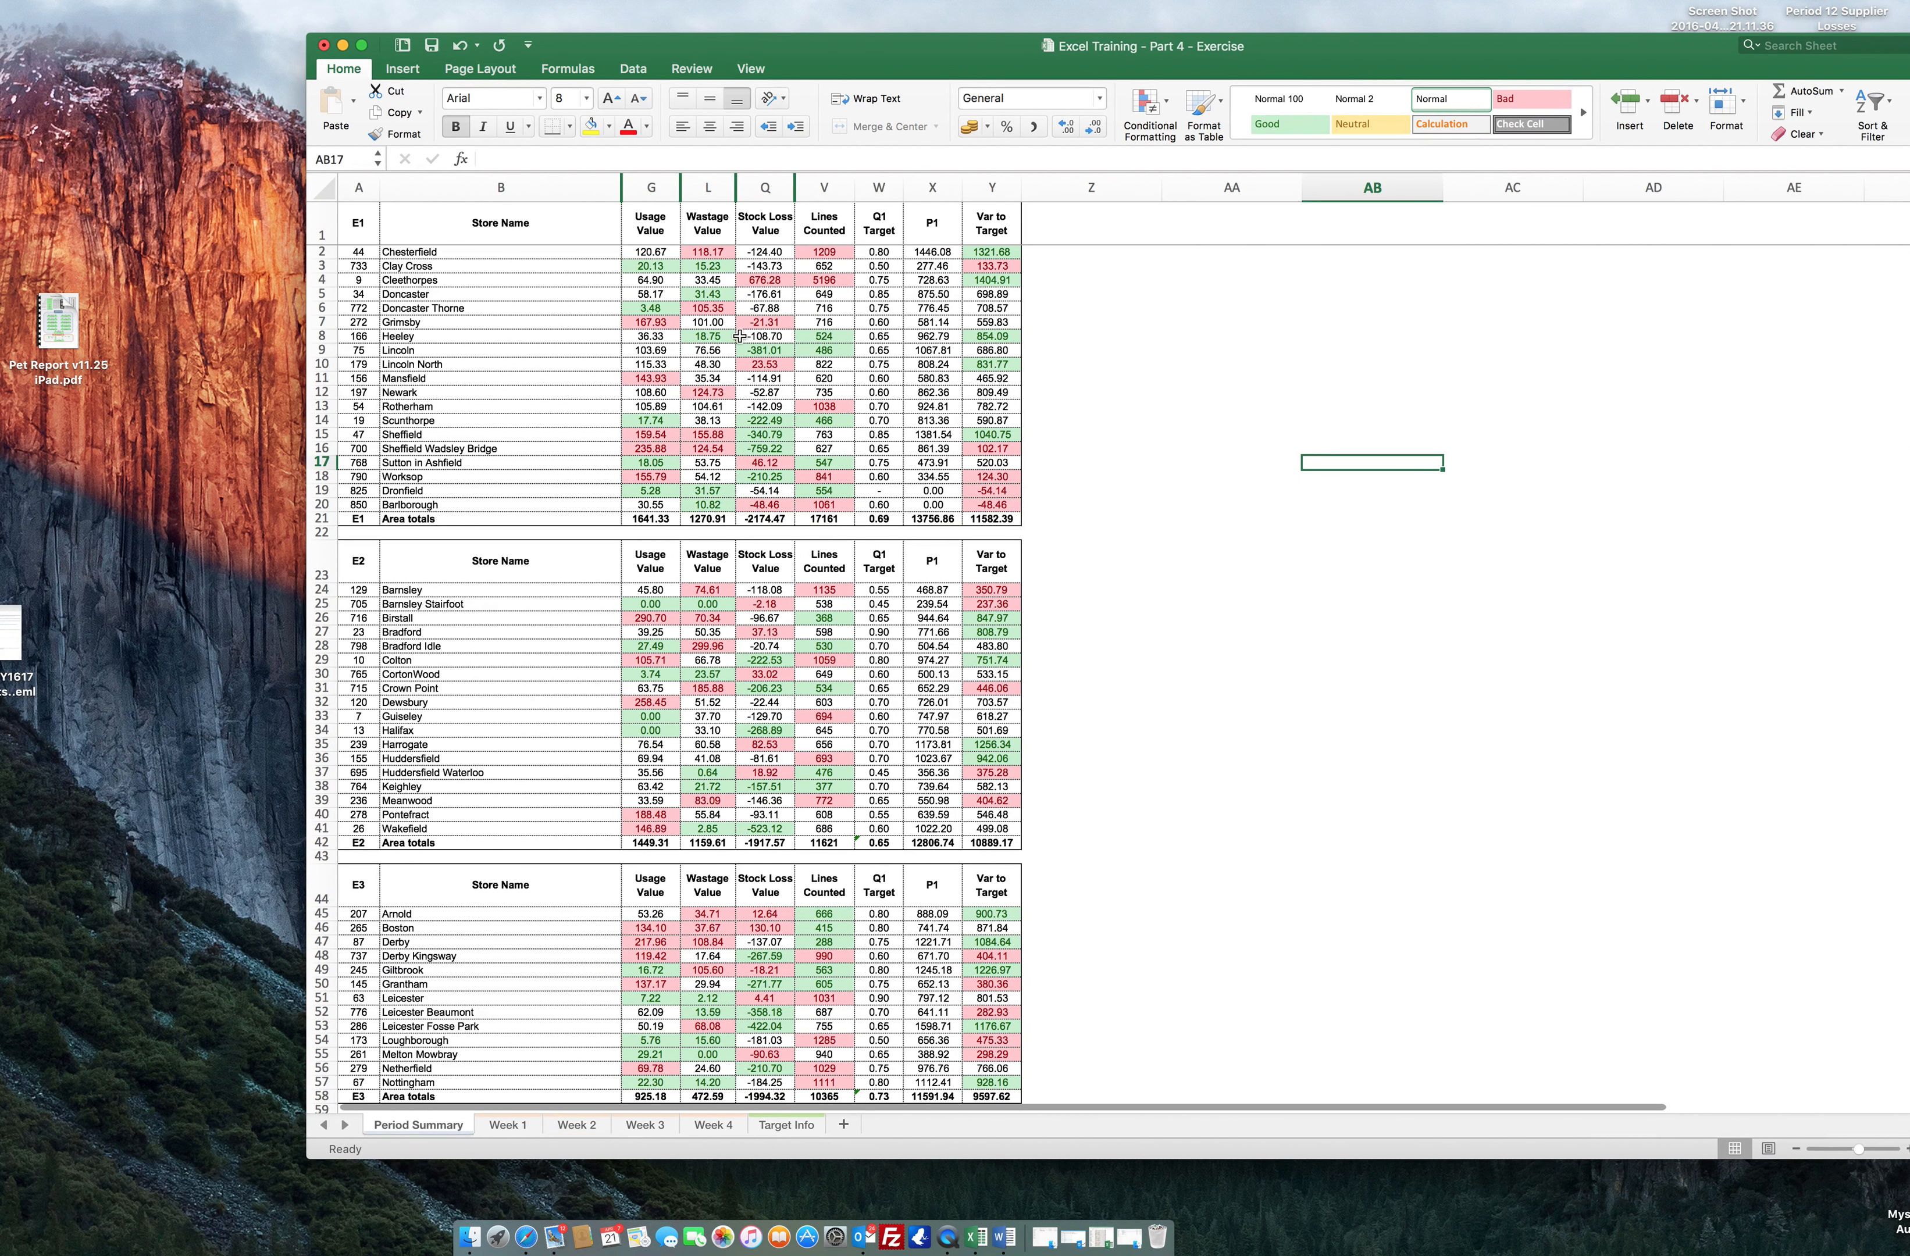